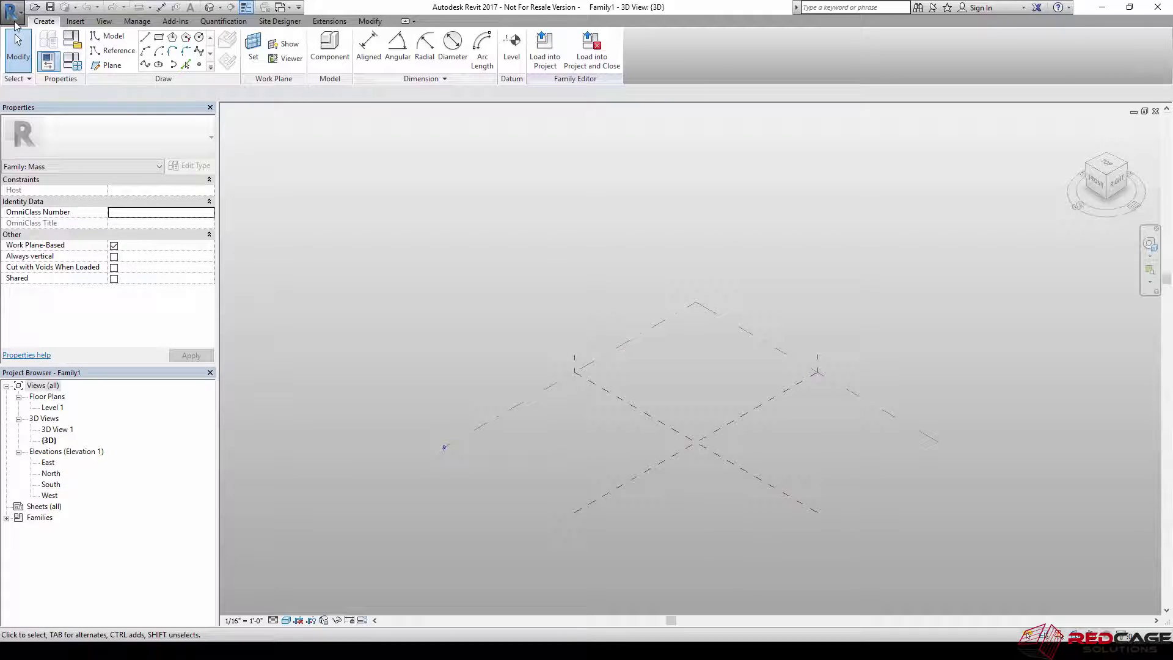
Step: Create a new project from the Construction Template
left_click(13, 10)
mouse_move(79, 63)
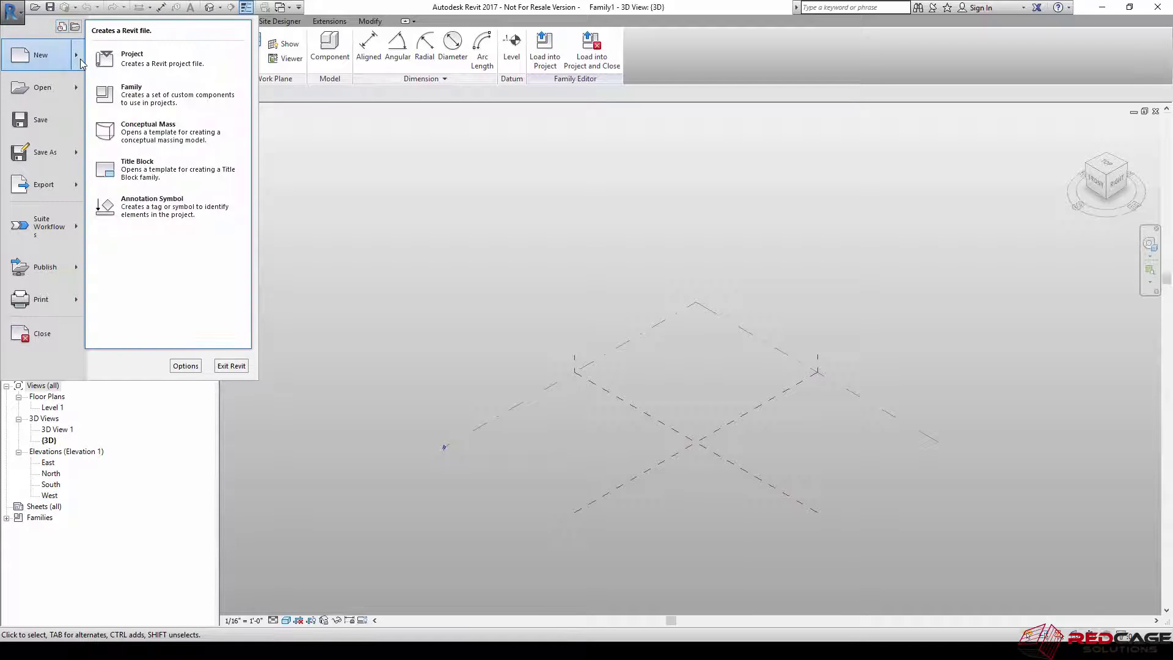
left_click(126, 53)
left_click(568, 301)
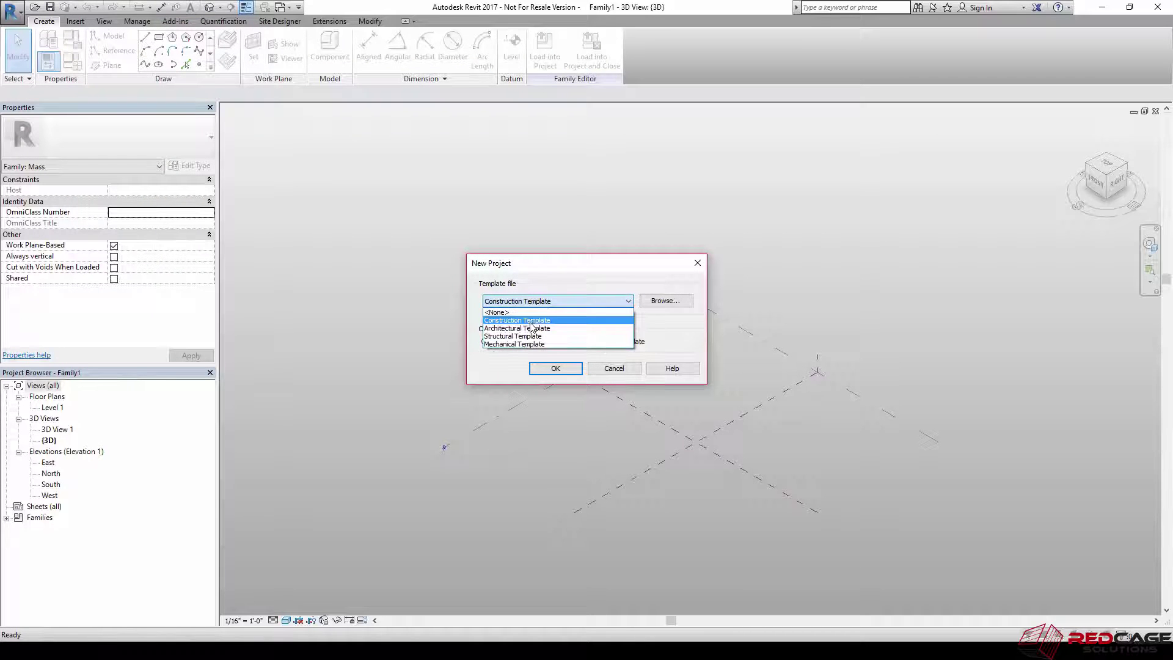
left_click(526, 320)
left_click(553, 368)
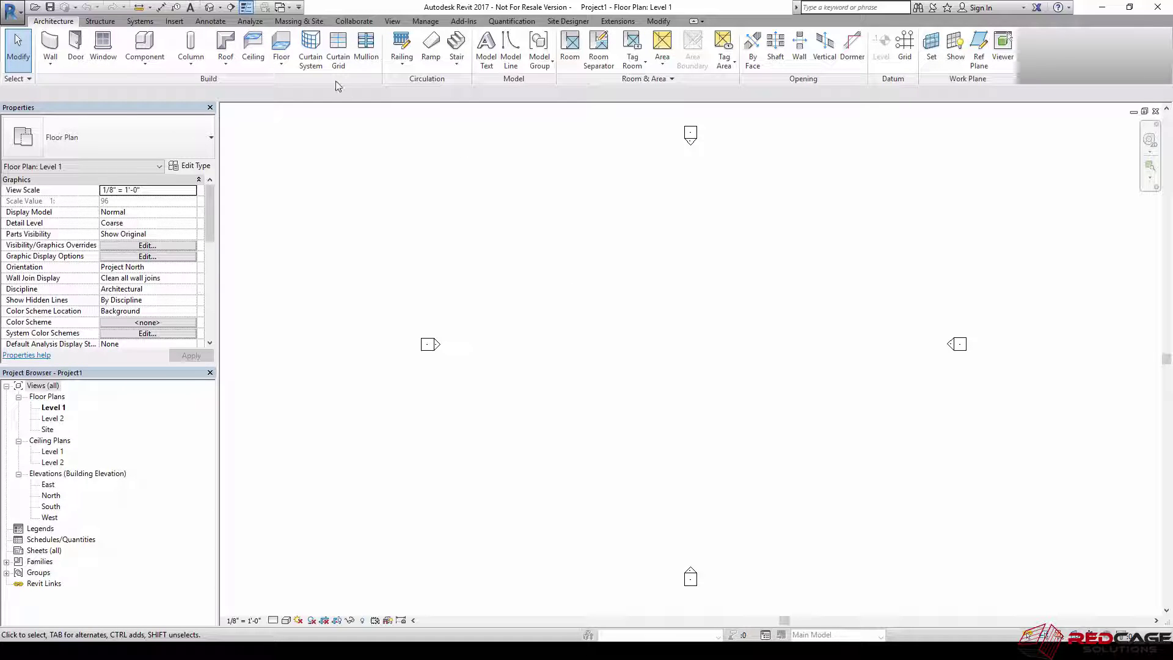
Step: Try to place a mass in the project, declining to load a mass family
left_click(300, 21)
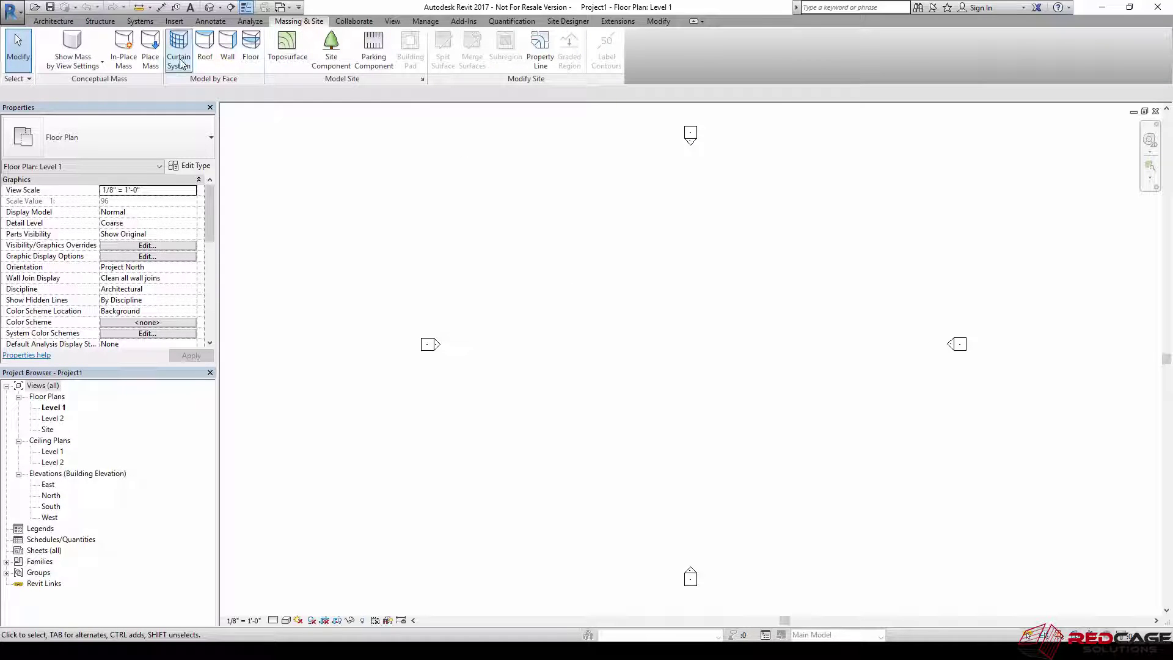
left_click(151, 66)
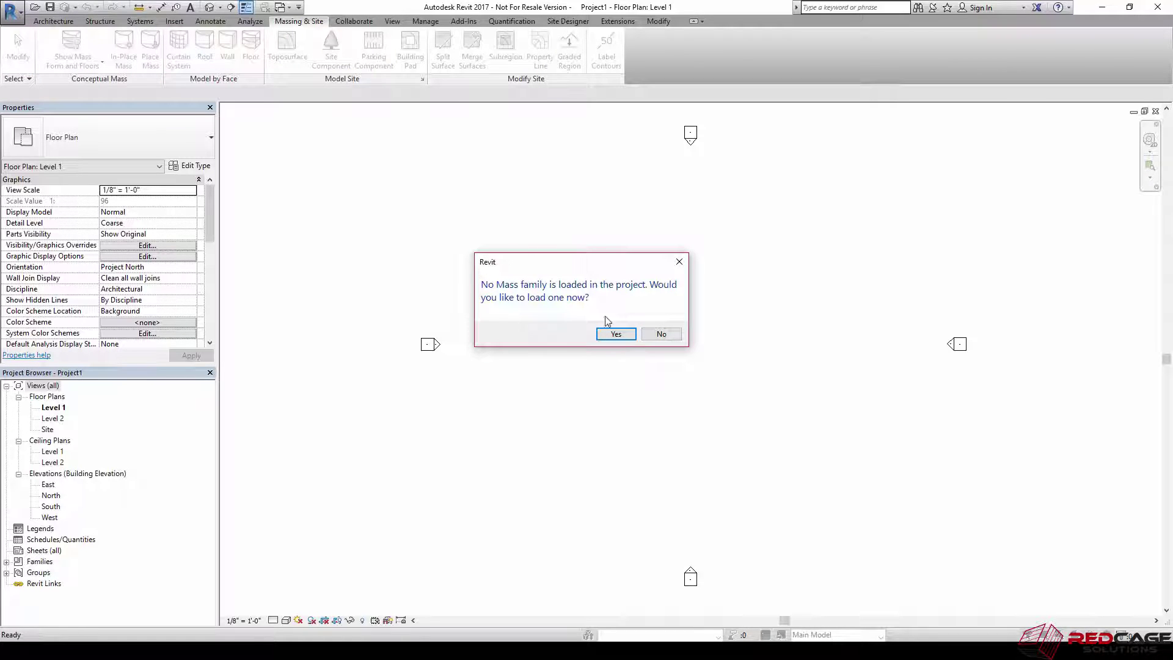
left_click(658, 334)
Step: Start an in-place mass named Sample In Place and cancel it without modelling anything
left_click(126, 61)
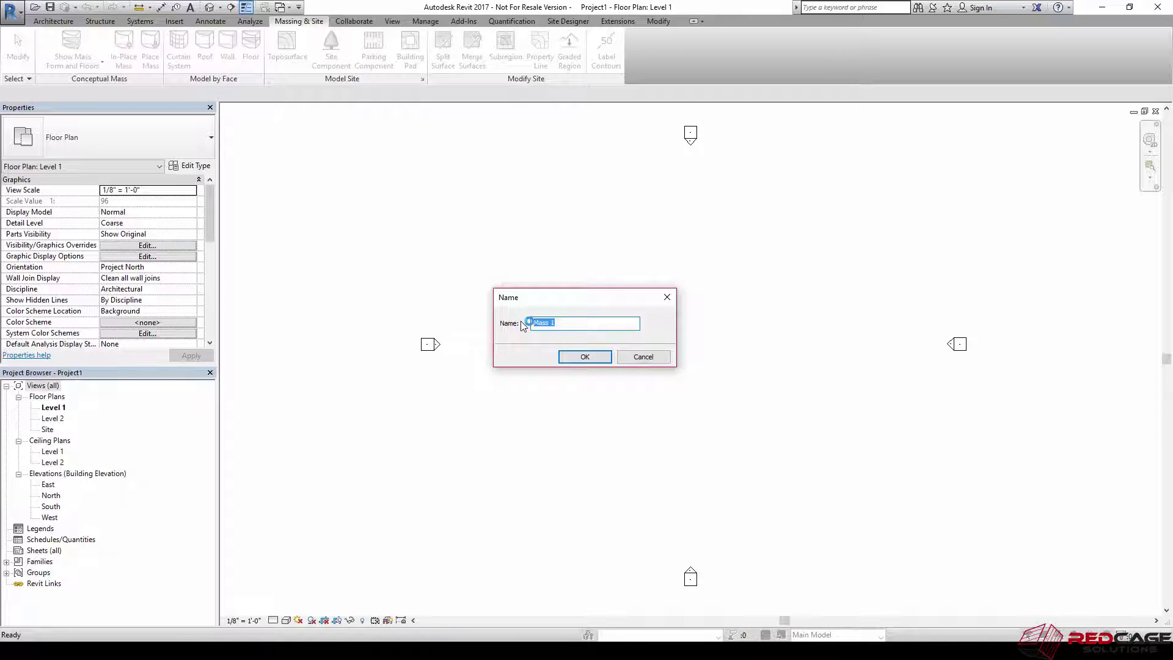
type("Sample In Place")
left_click(588, 358)
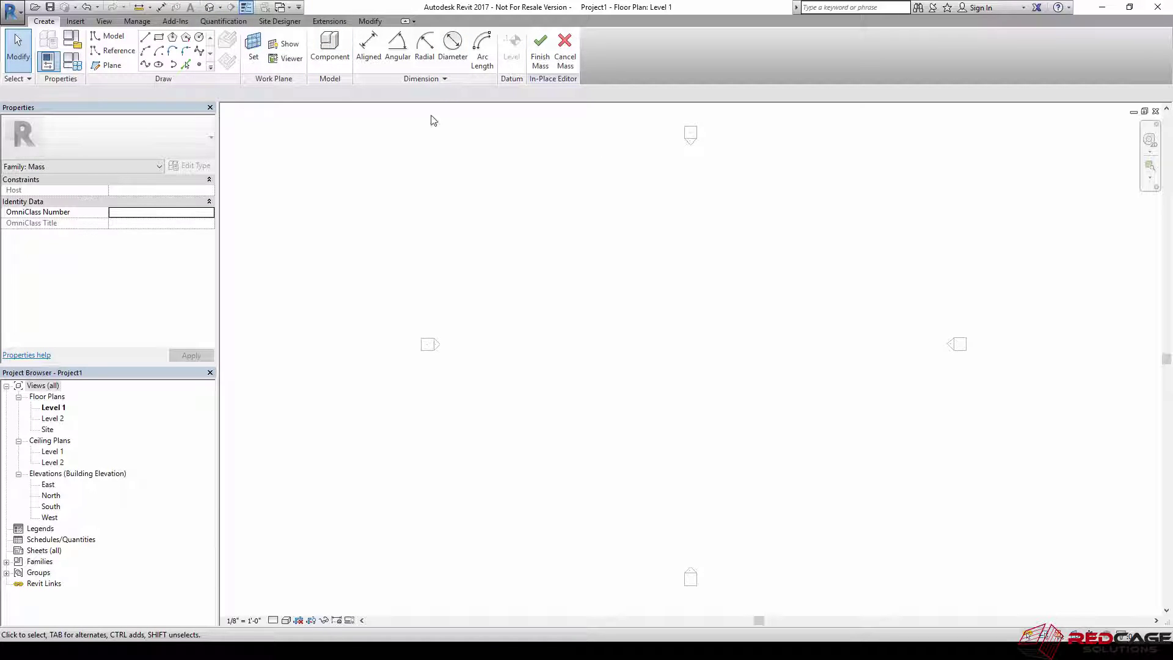
left_click(570, 61)
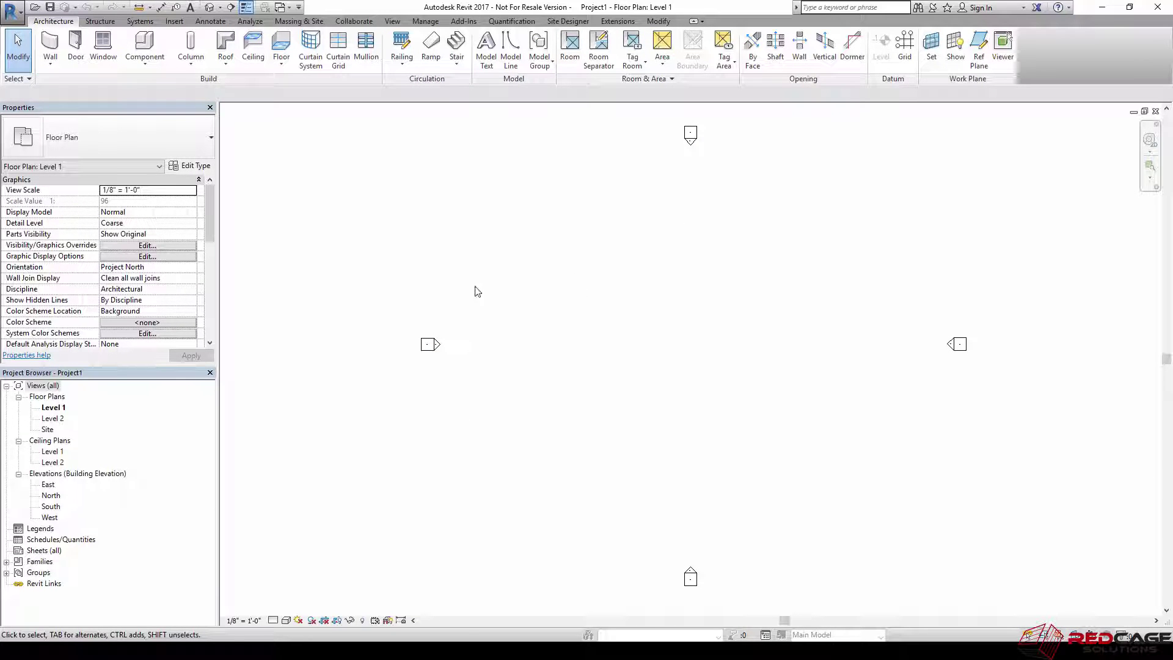
Step: Switch to the open Family1 mass family and open its Level 1 floor plan
left_click(281, 8)
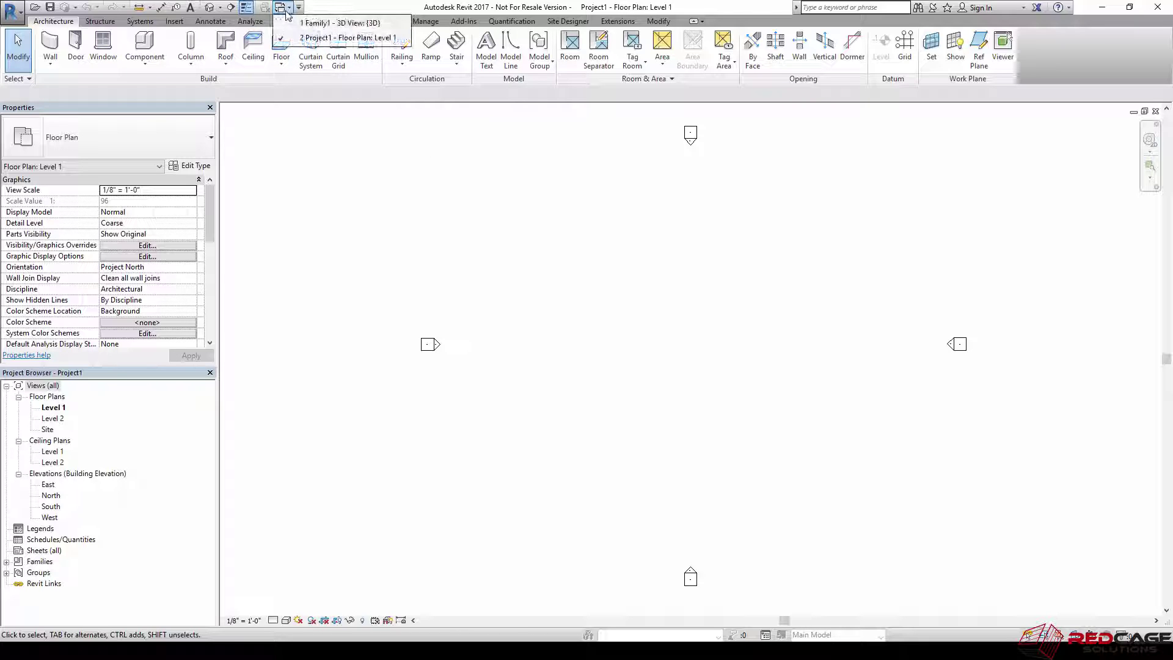
left_click(337, 24)
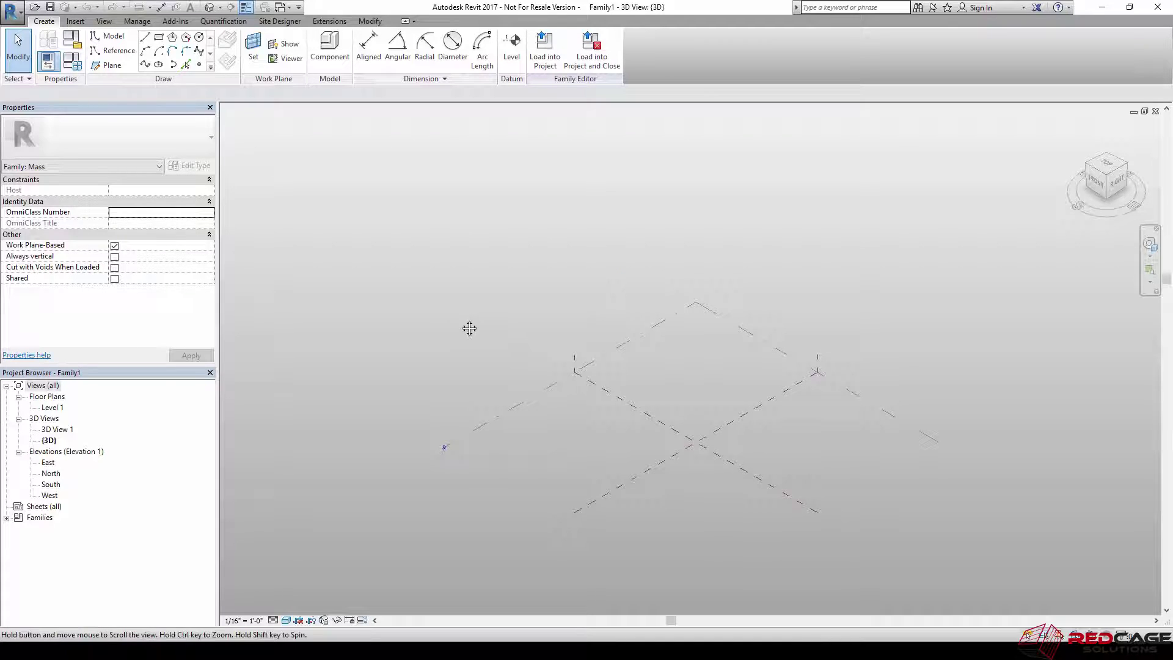
middle_click_drag(470, 329, 442, 276)
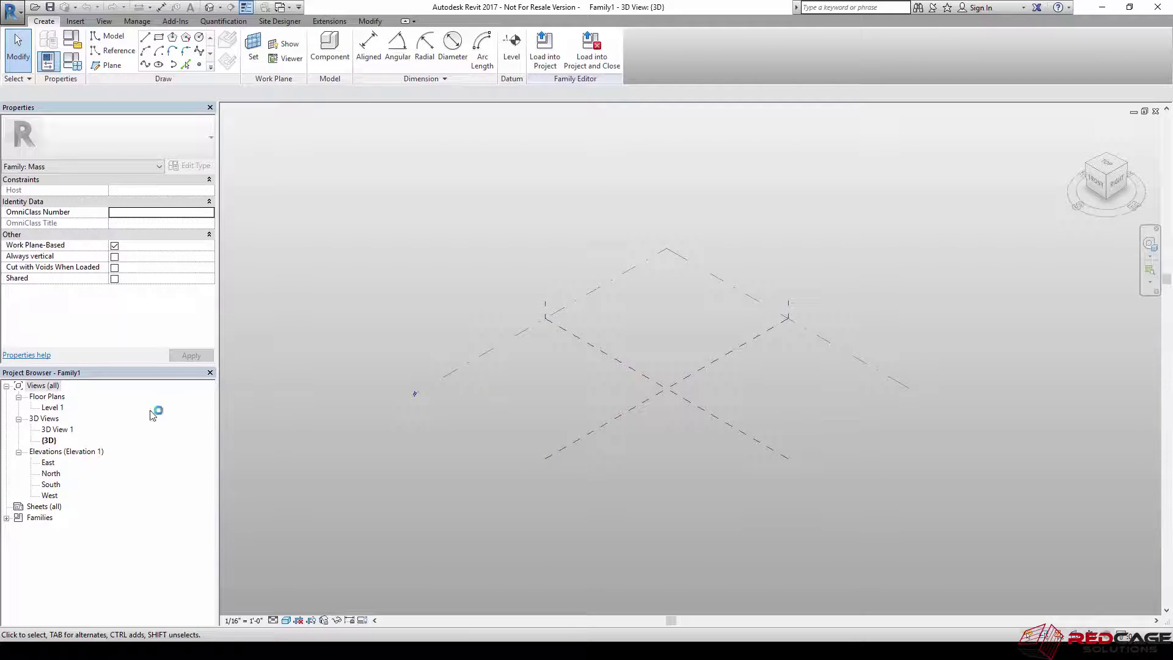
double_click(54, 408)
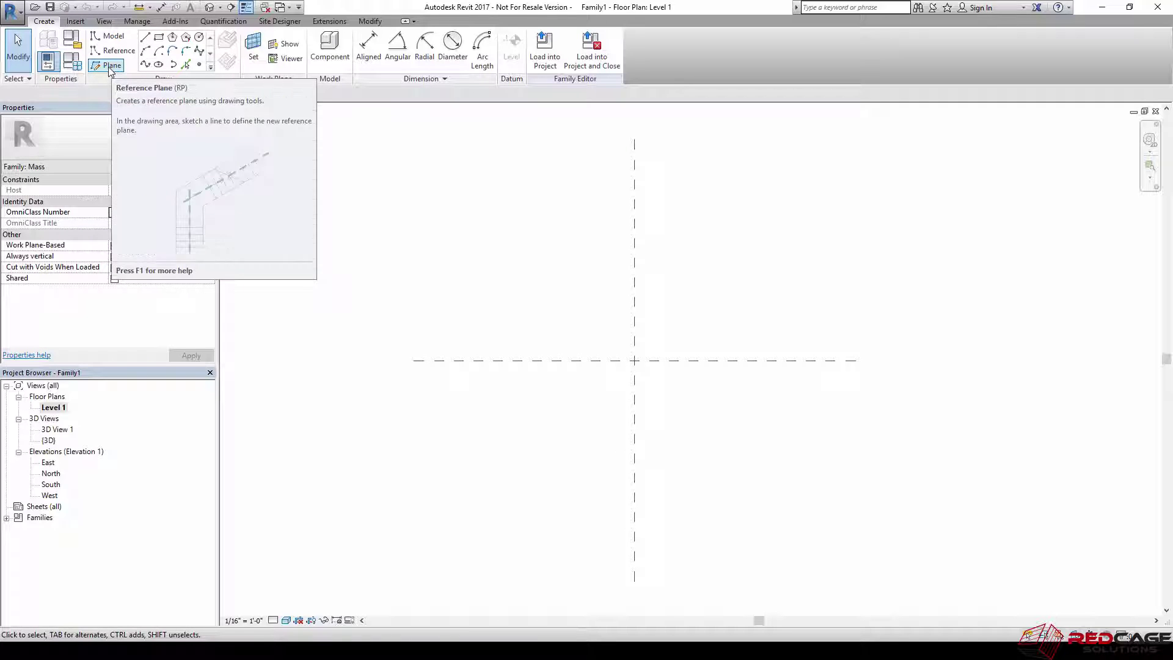
Step: Draw vertical reference planes on both sides of the vertical center plane, about 109' to its left and 104' to its right
left_click(112, 64)
left_click(483, 213)
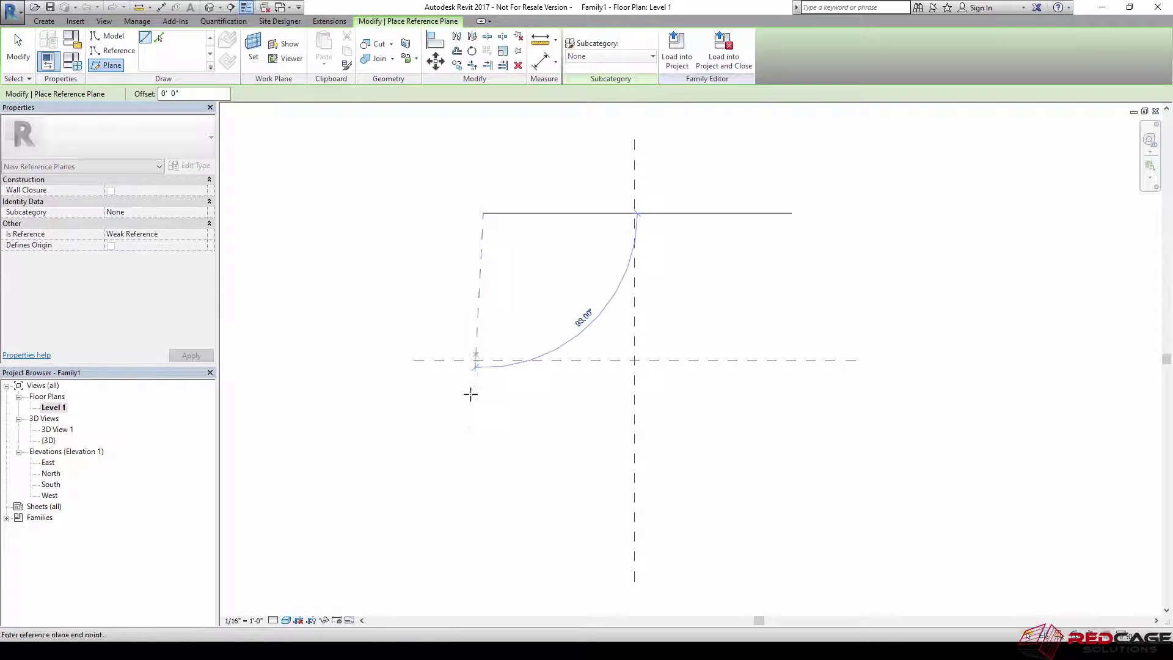
left_click(483, 483)
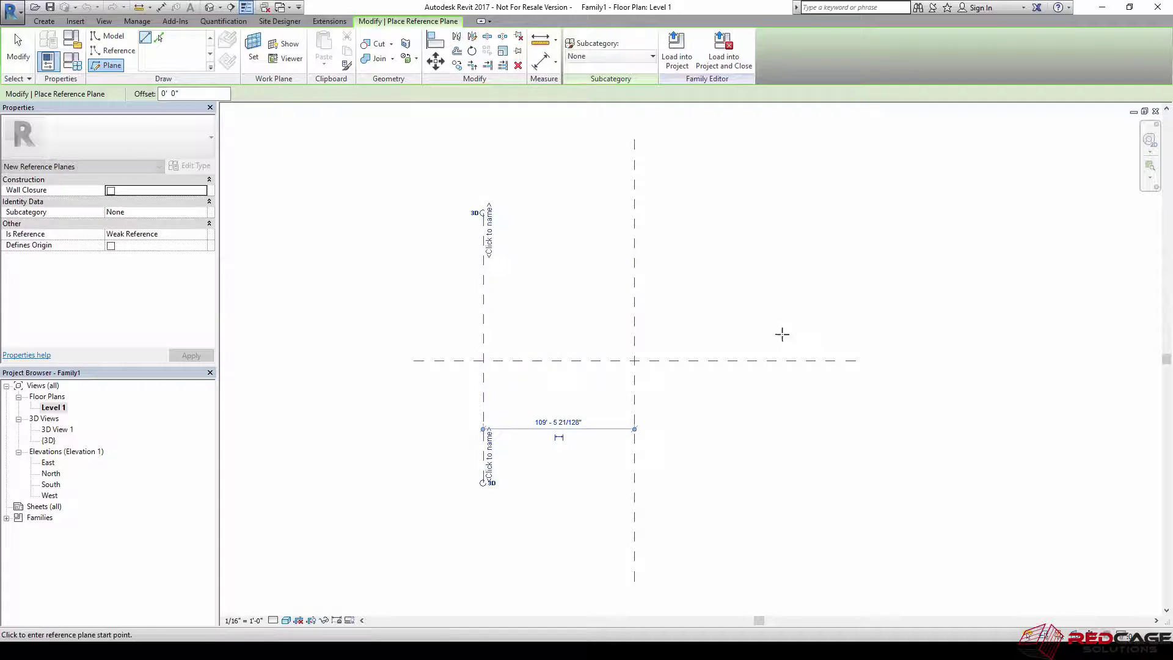
left_click(778, 214)
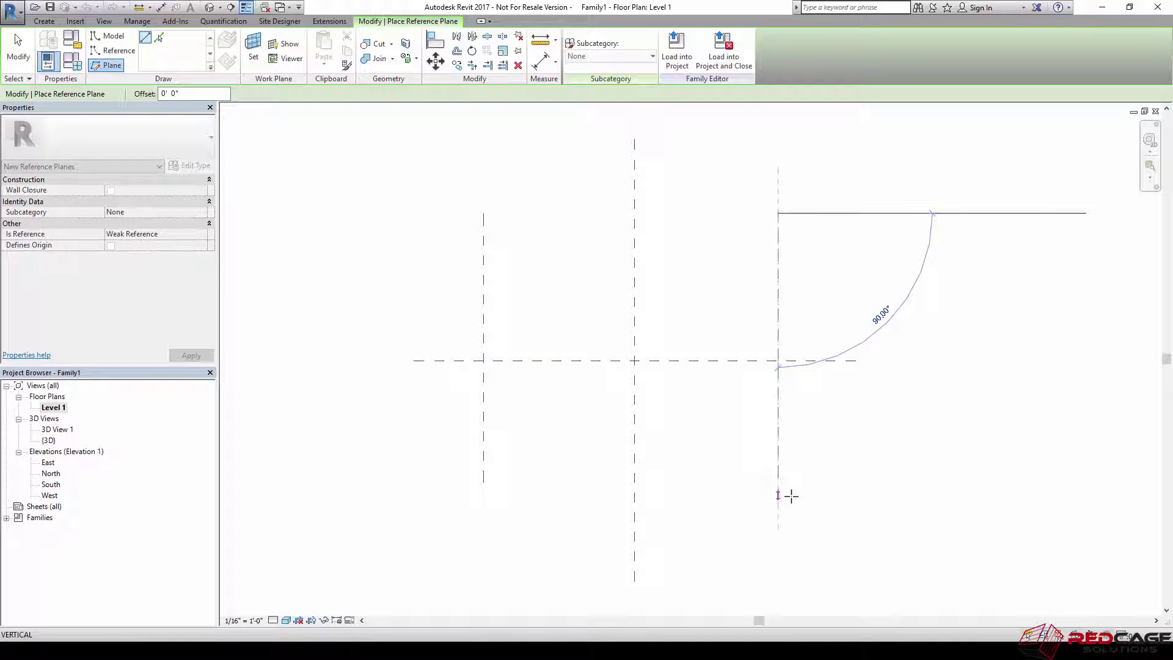
left_click(778, 483)
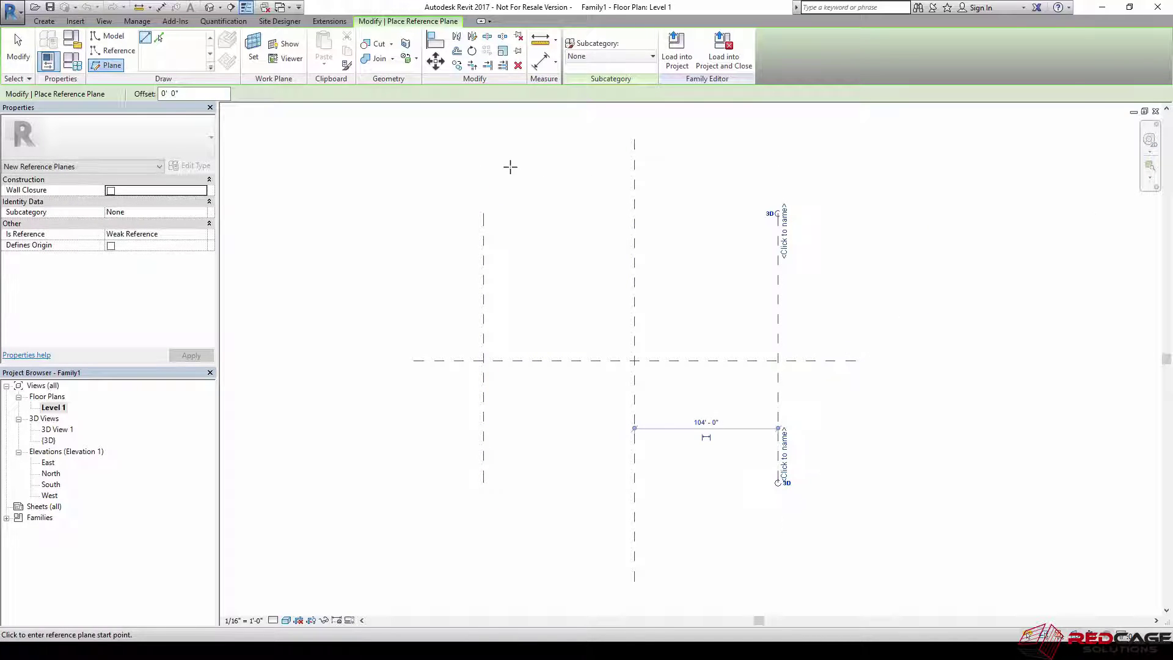
Step: Draw horizontal reference planes about 132' above and 112' below the horizontal center plane, spanning between the outer vertical planes
left_click(483, 178)
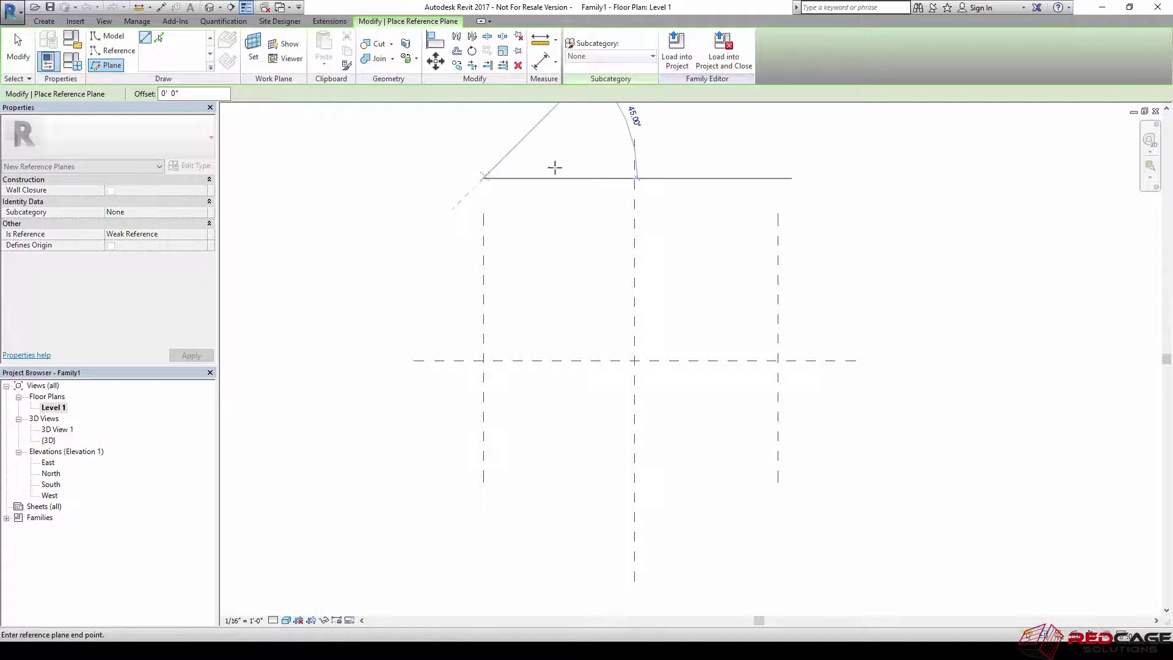
left_click(779, 178)
left_click(482, 515)
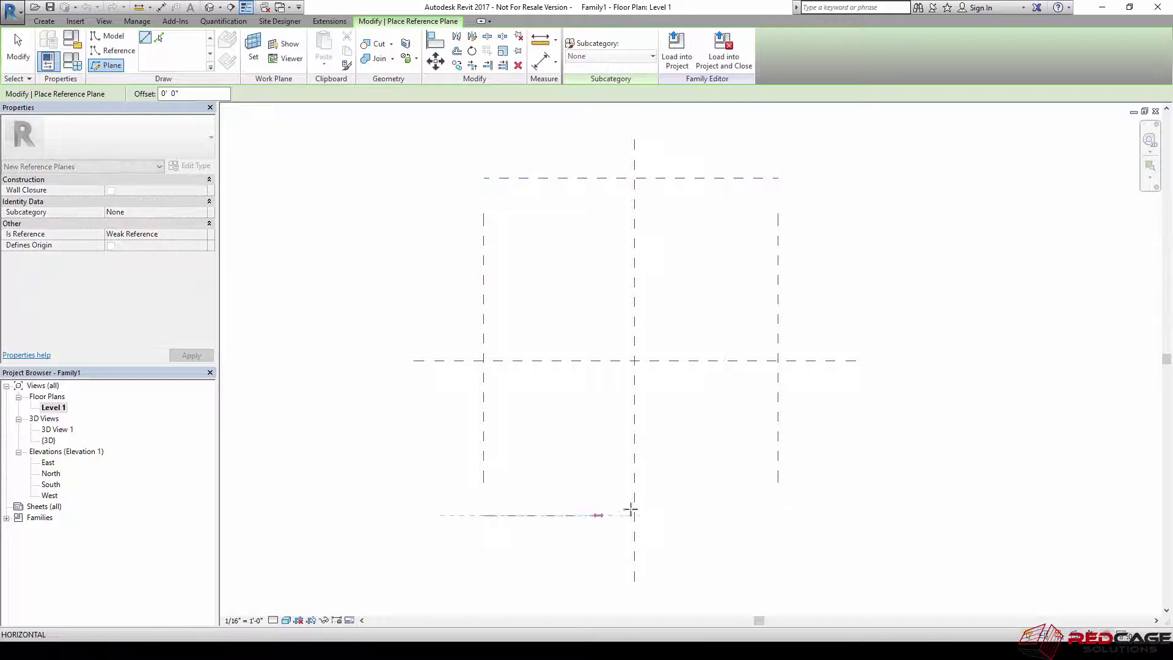
left_click(778, 515)
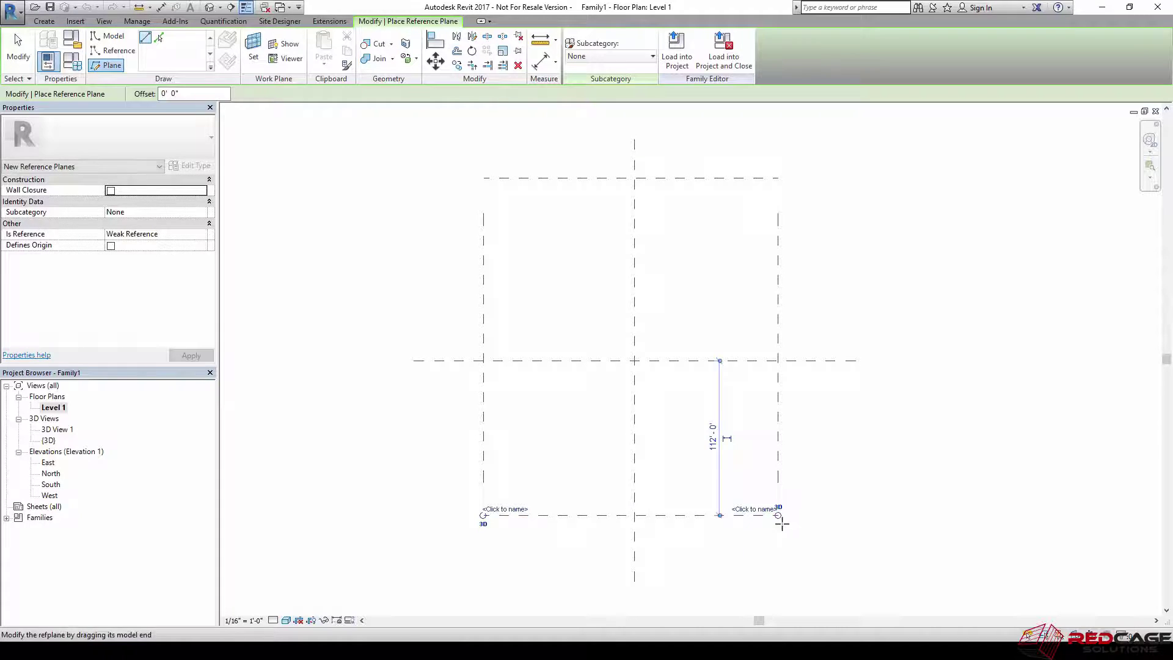
key("Escape")
key("Escape")
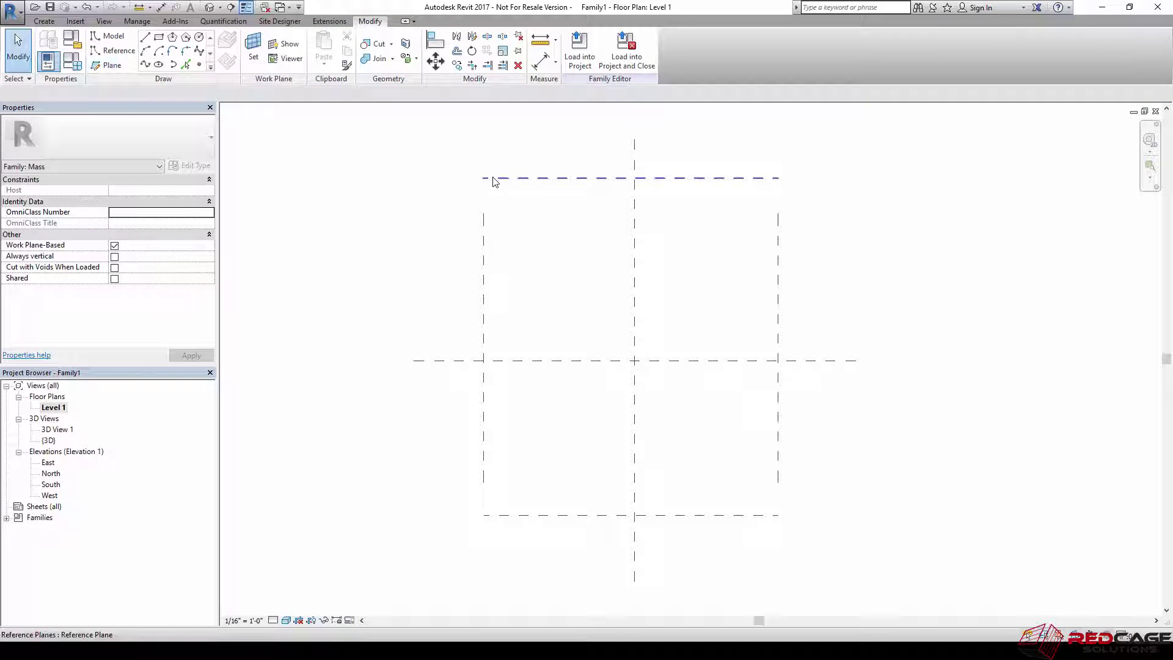
Step: Try to extend the upper end of the left vertical reference plane to the uppermost horizontal plane
left_click(484, 220)
left_click_drag(482, 213, 482, 179)
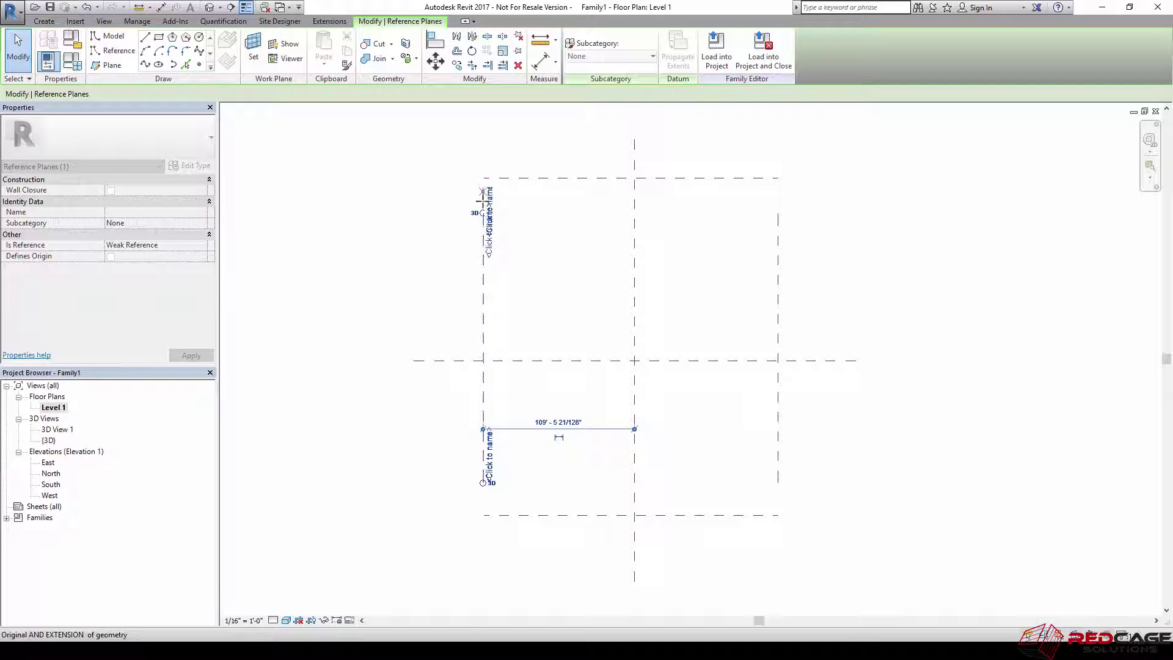
key("Escape")
key("Escape")
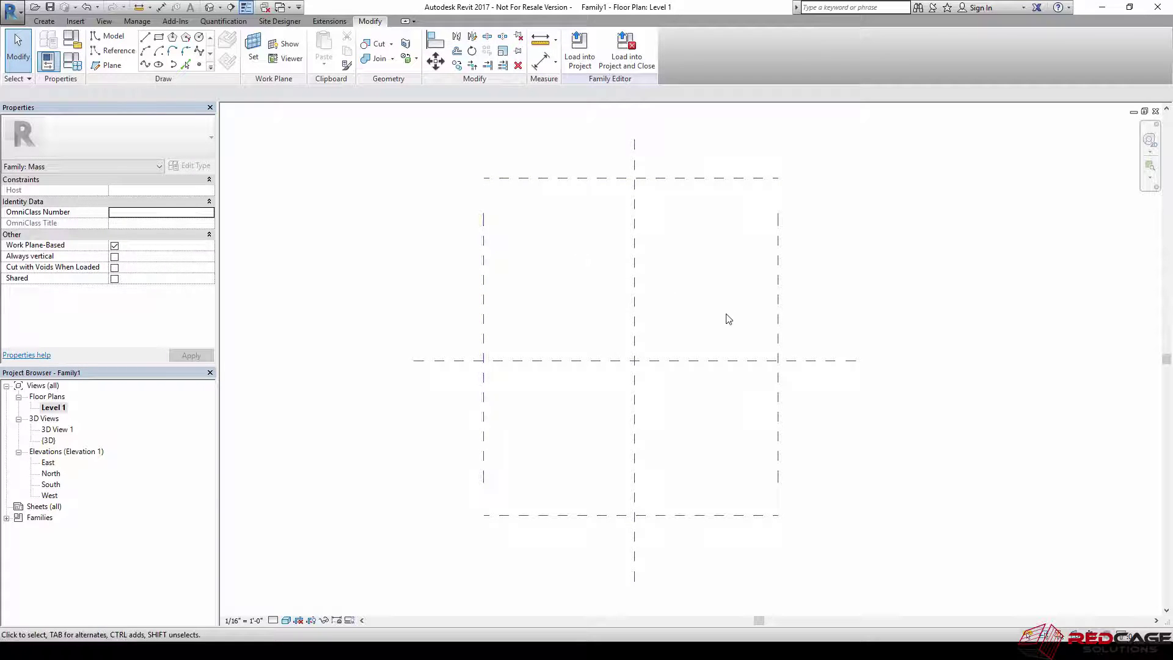
Step: Examine the name and reference settings of the uppermost horizontal reference plane and the horizontal center plane
left_click(563, 179)
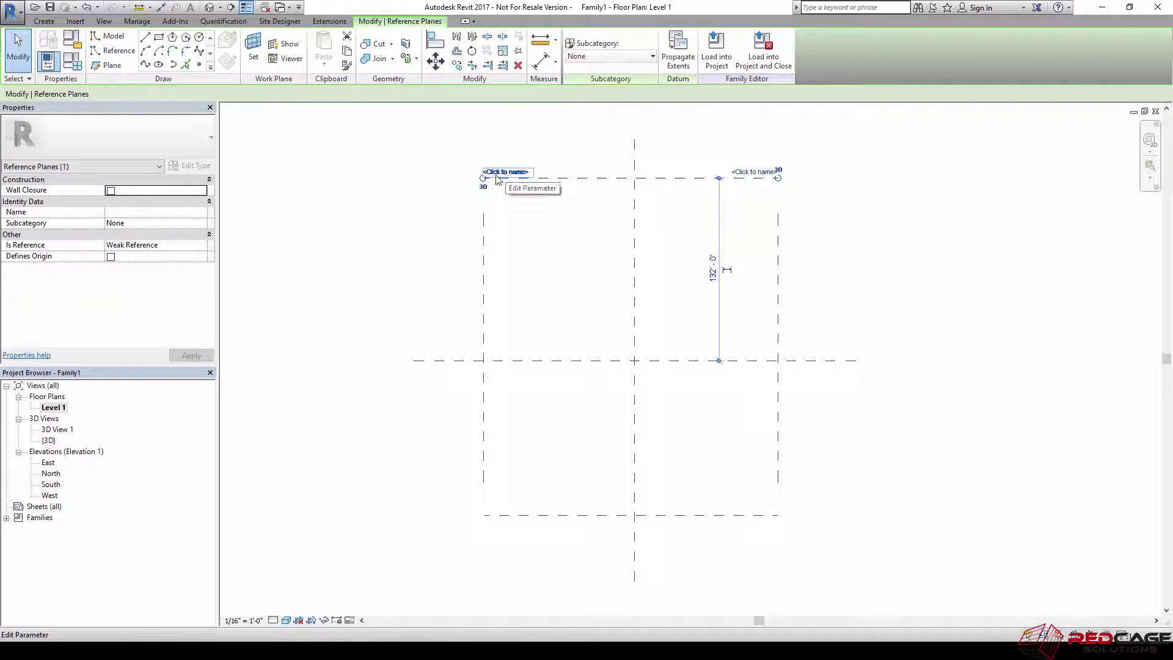
left_click(146, 213)
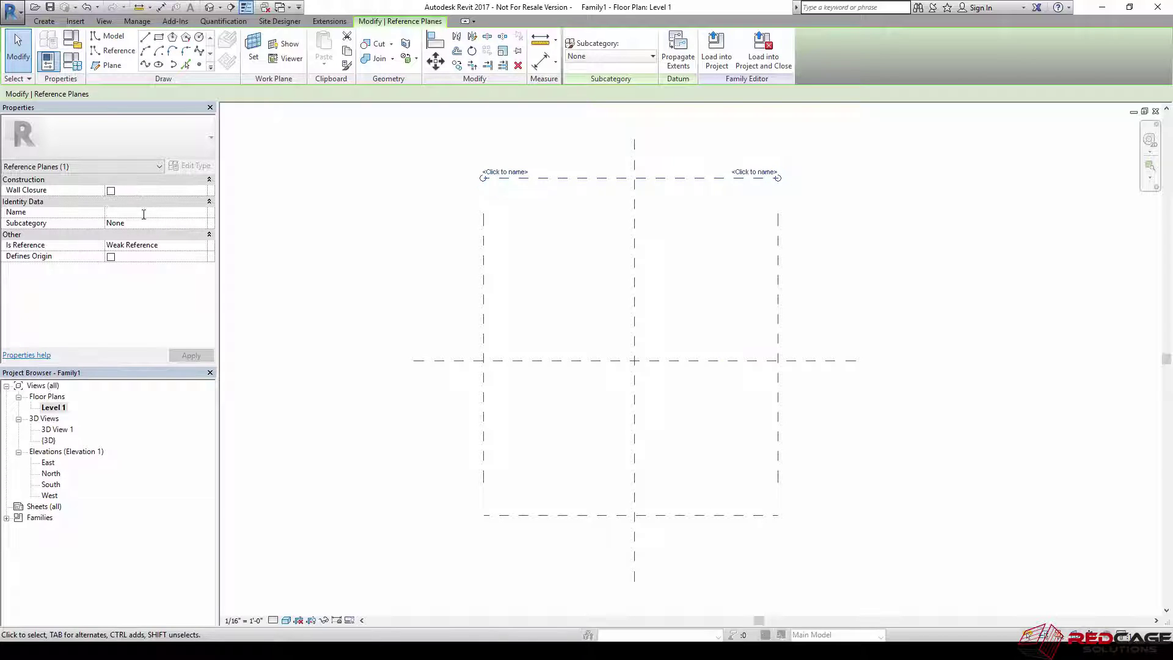
left_click(577, 269)
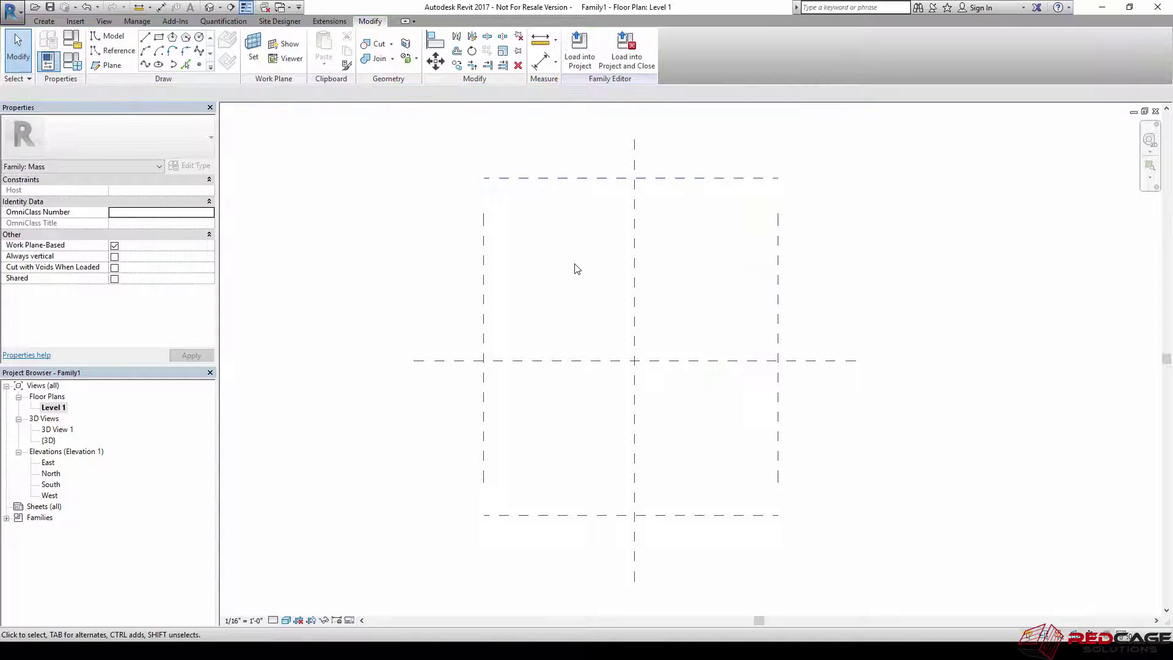
left_click(601, 361)
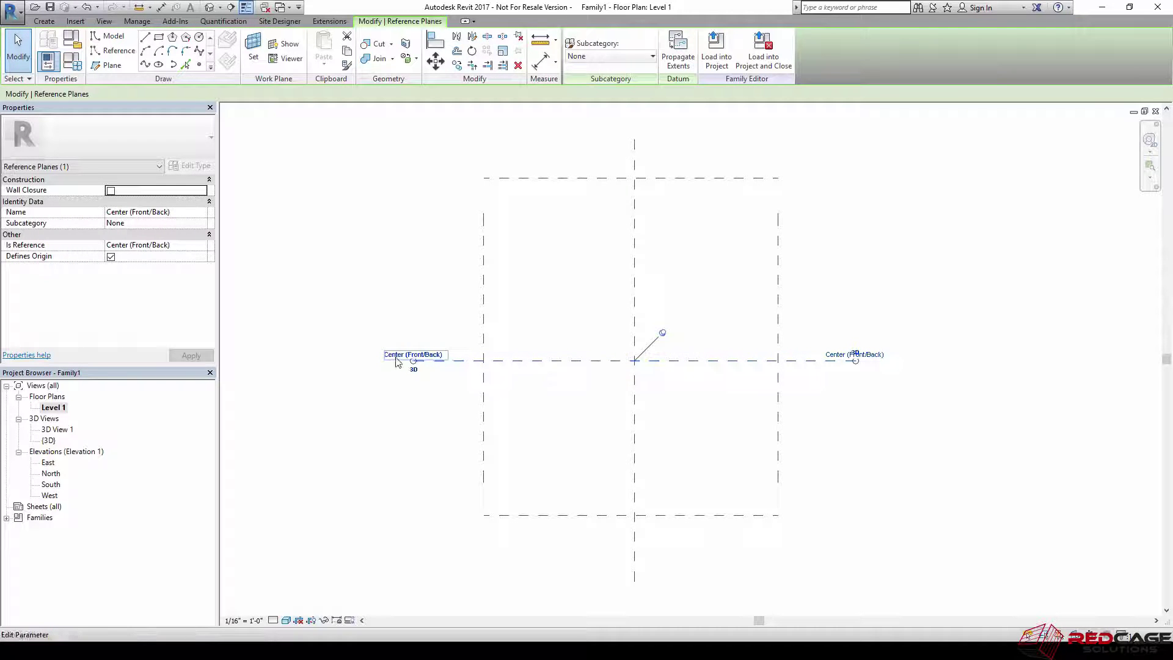
left_click(566, 313)
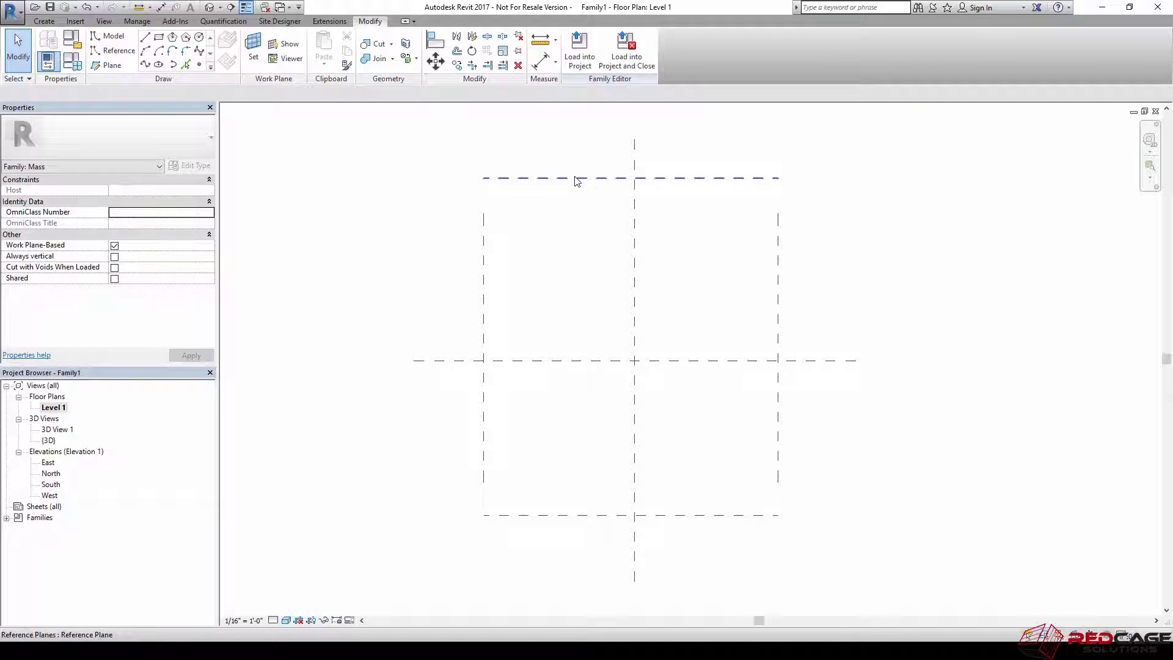
left_click(597, 179)
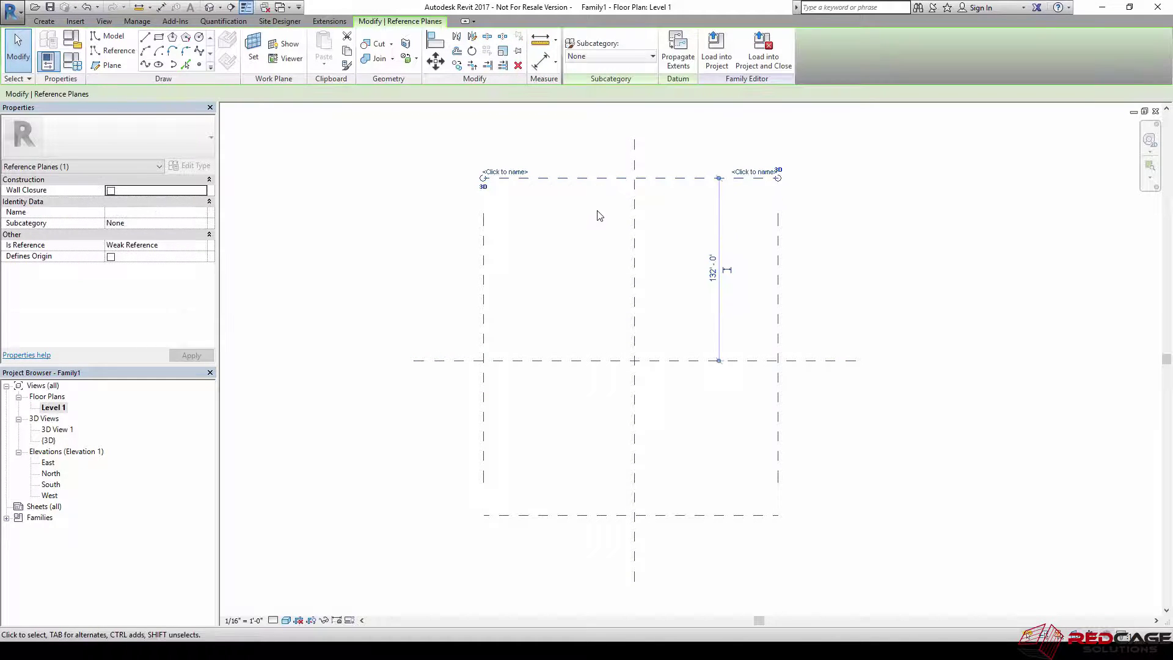
left_click(587, 218)
Step: In the 3D view seen from above, name the uppermost horizontal reference plane Back
left_click(210, 7)
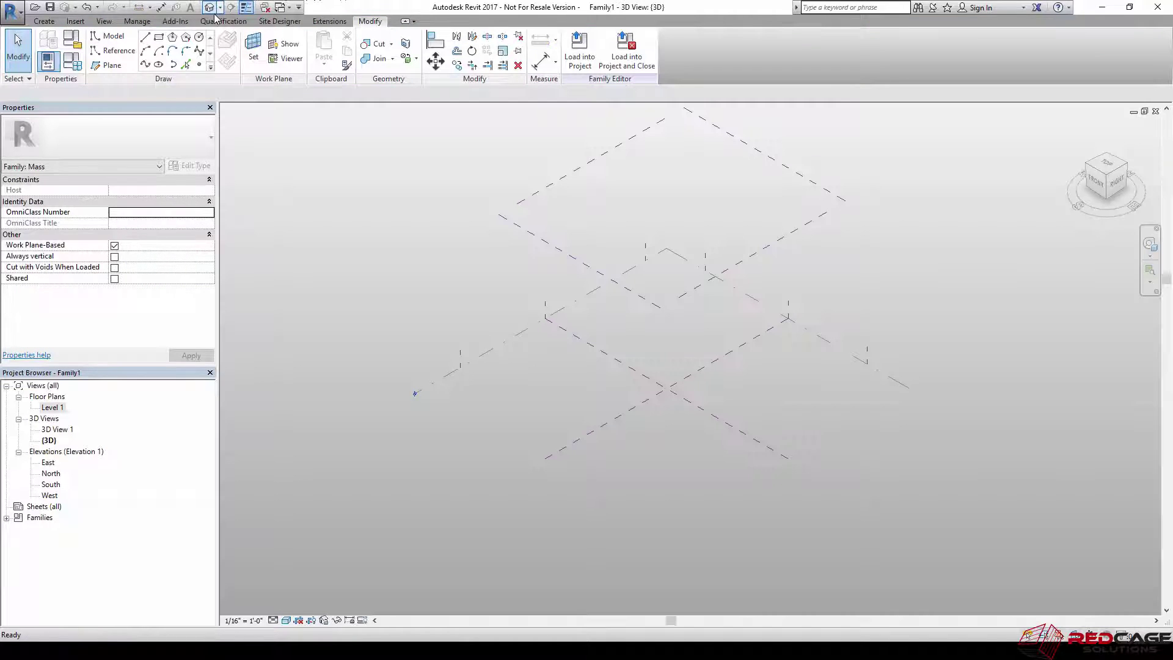
left_click(1104, 171)
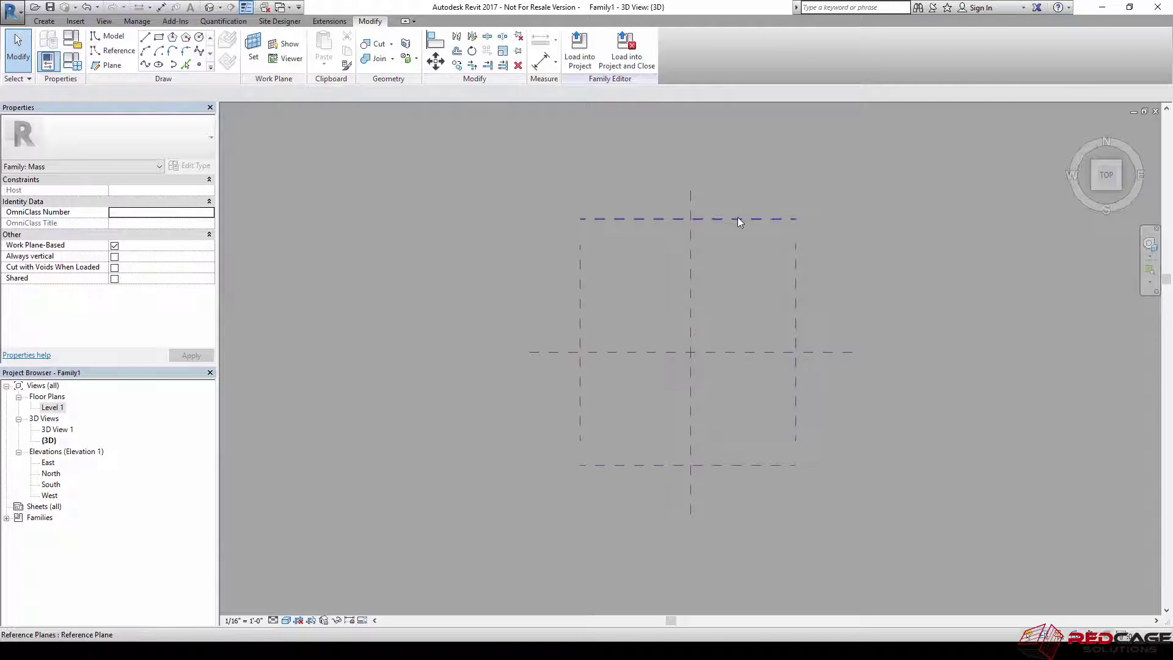
left_click(739, 219)
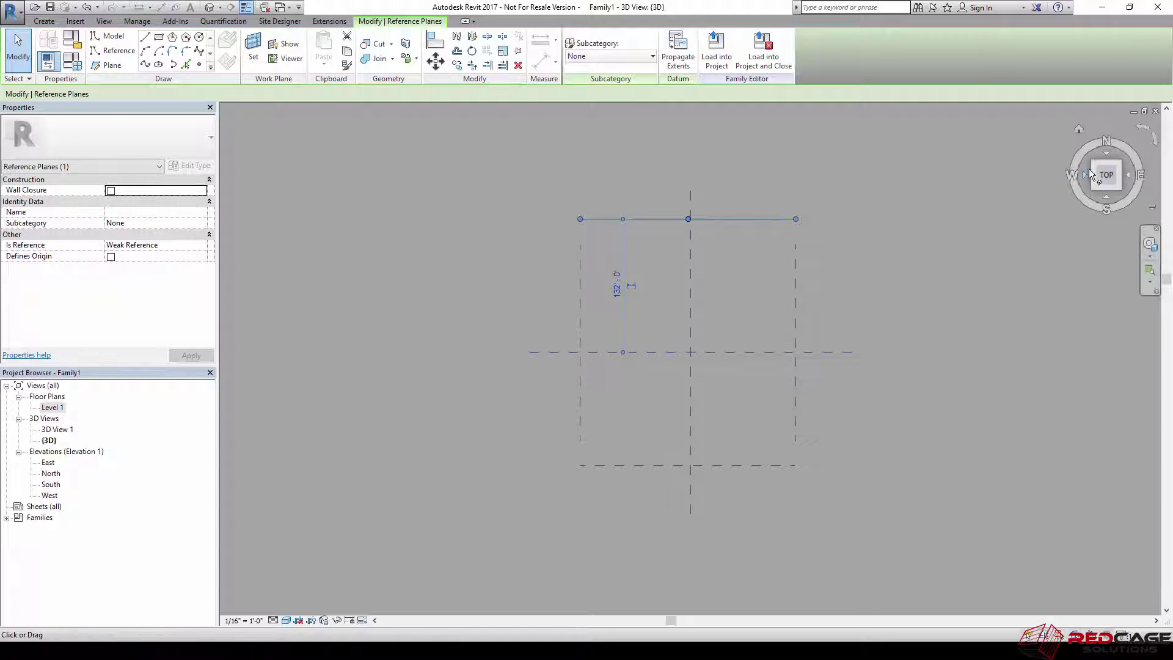
left_click(1108, 187)
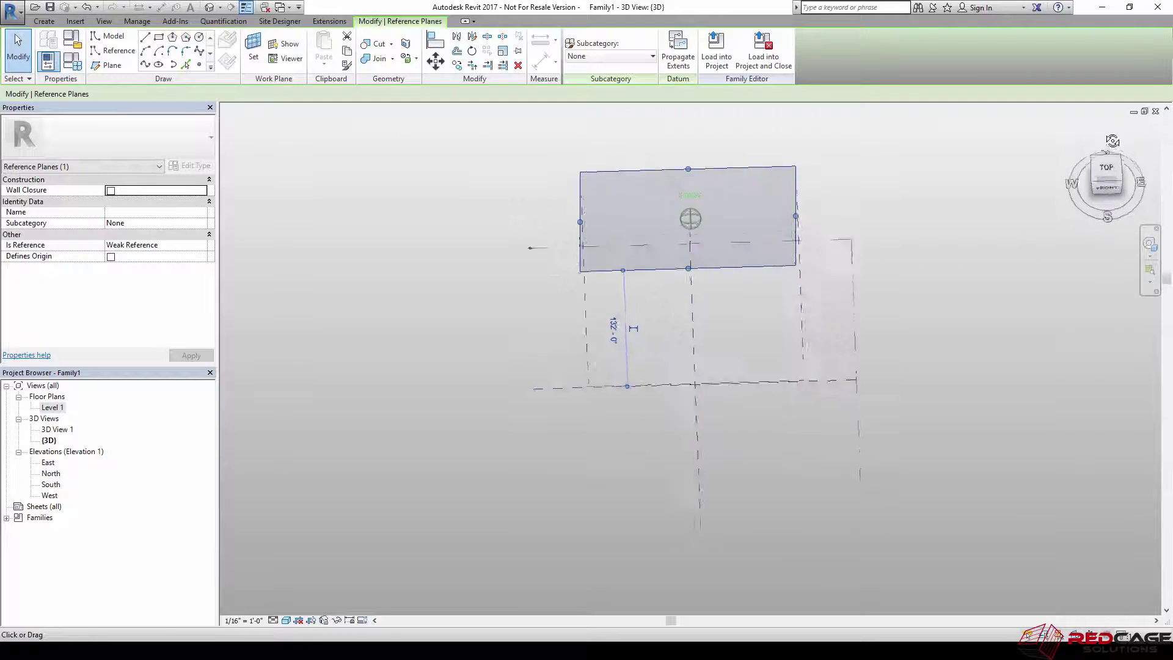
left_click(1112, 174)
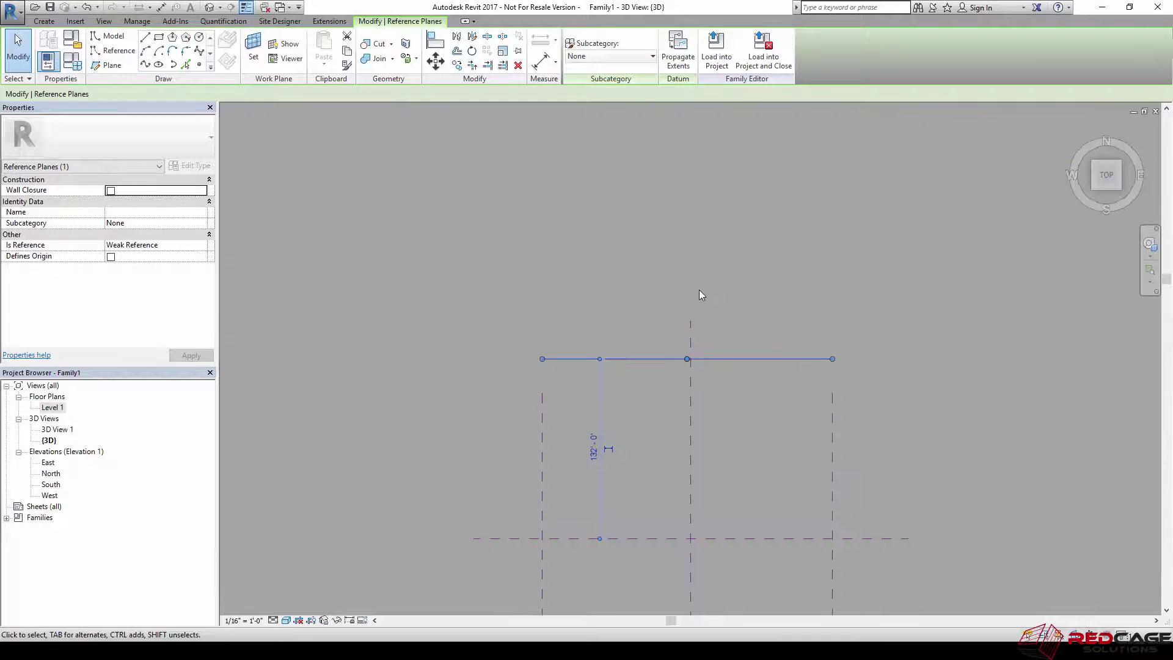
middle_click_drag(650, 334, 602, 158)
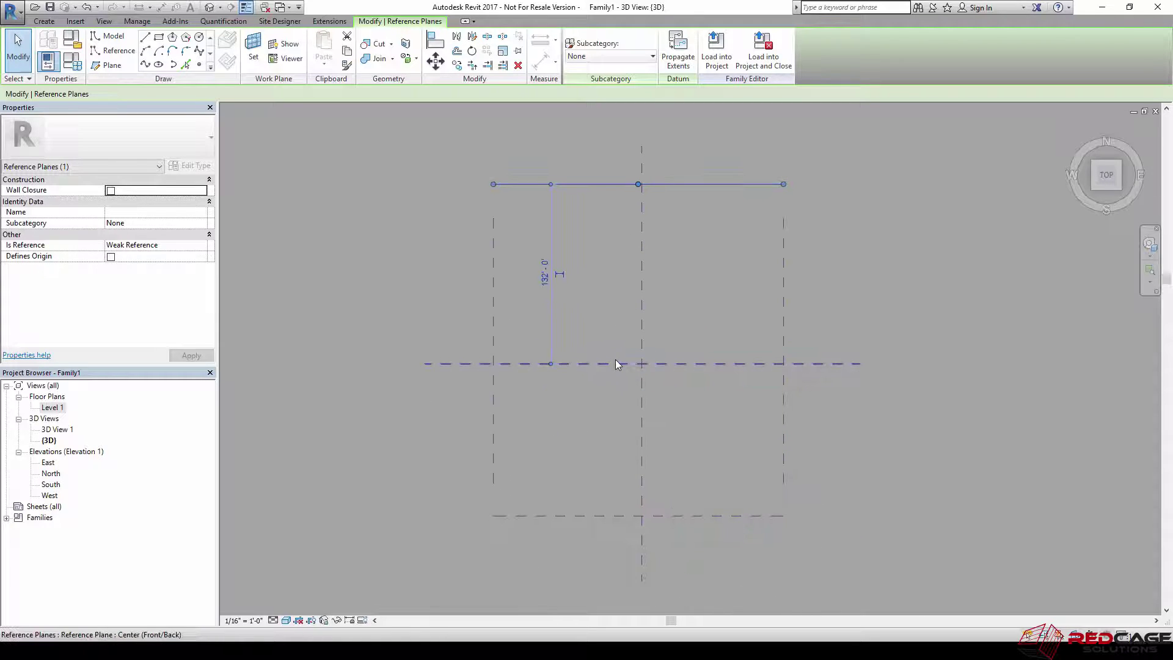
left_click(153, 212)
type("Back")
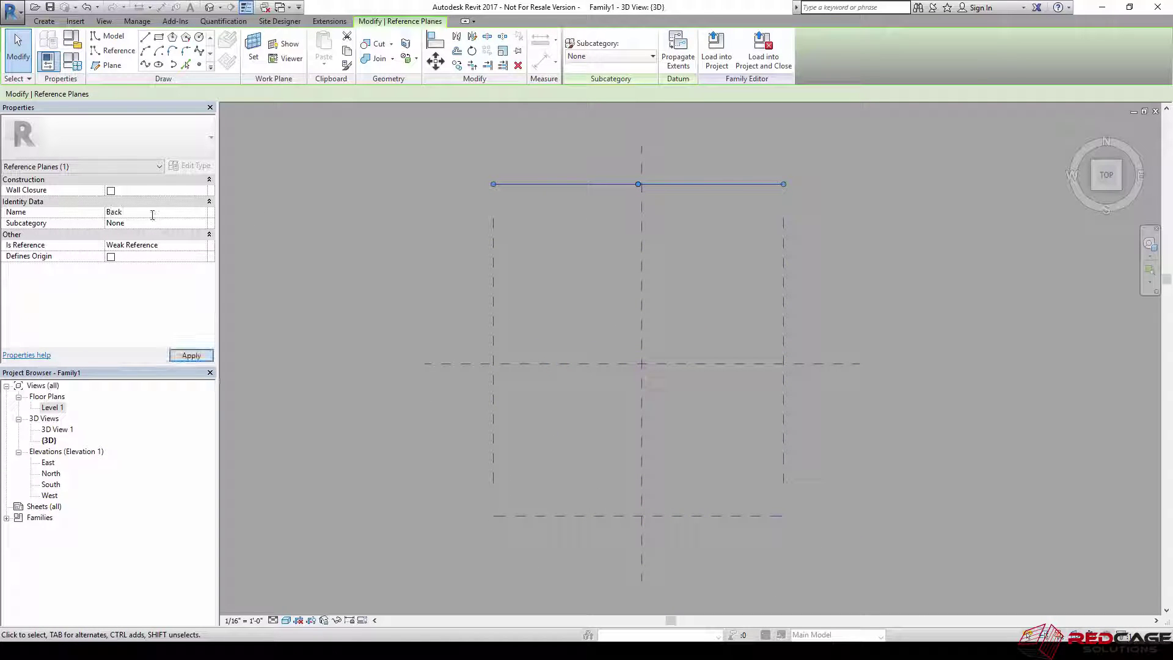
Step: Name the lowermost horizontal reference plane Front
left_click(580, 516)
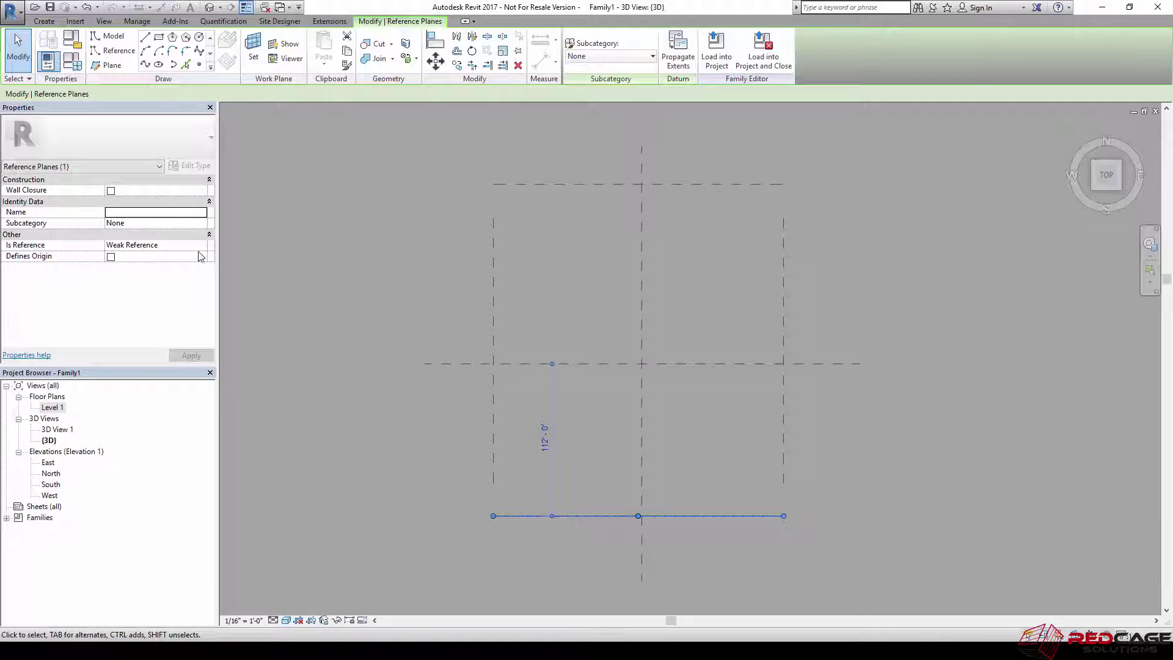
left_click(152, 214)
type("Front")
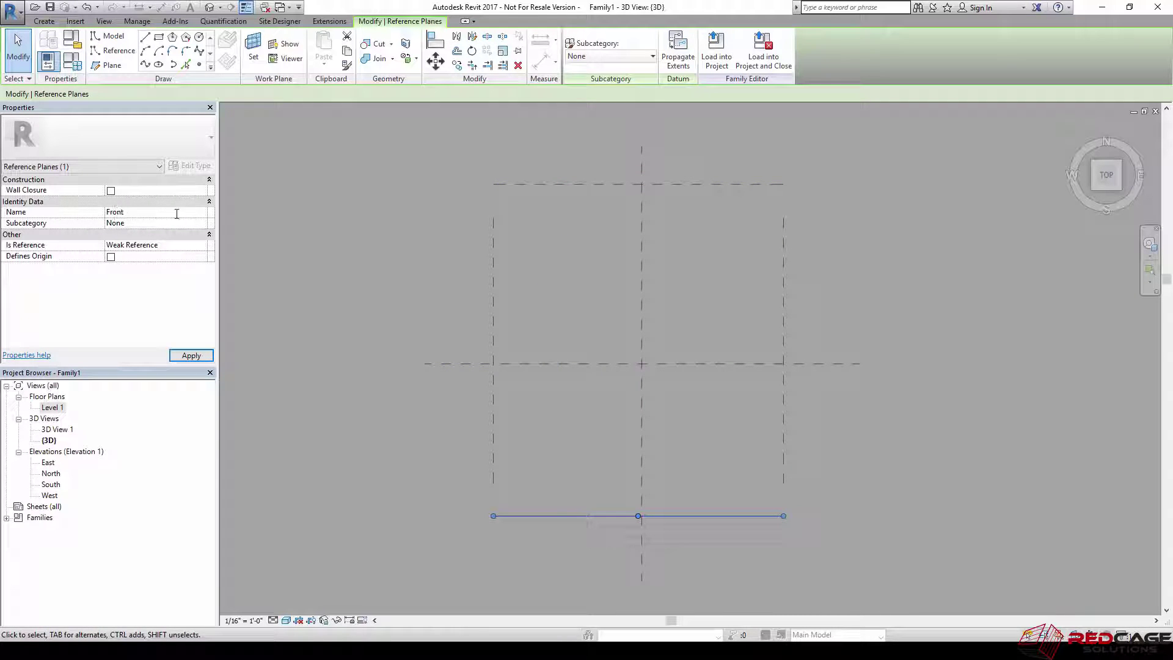
left_click(531, 258)
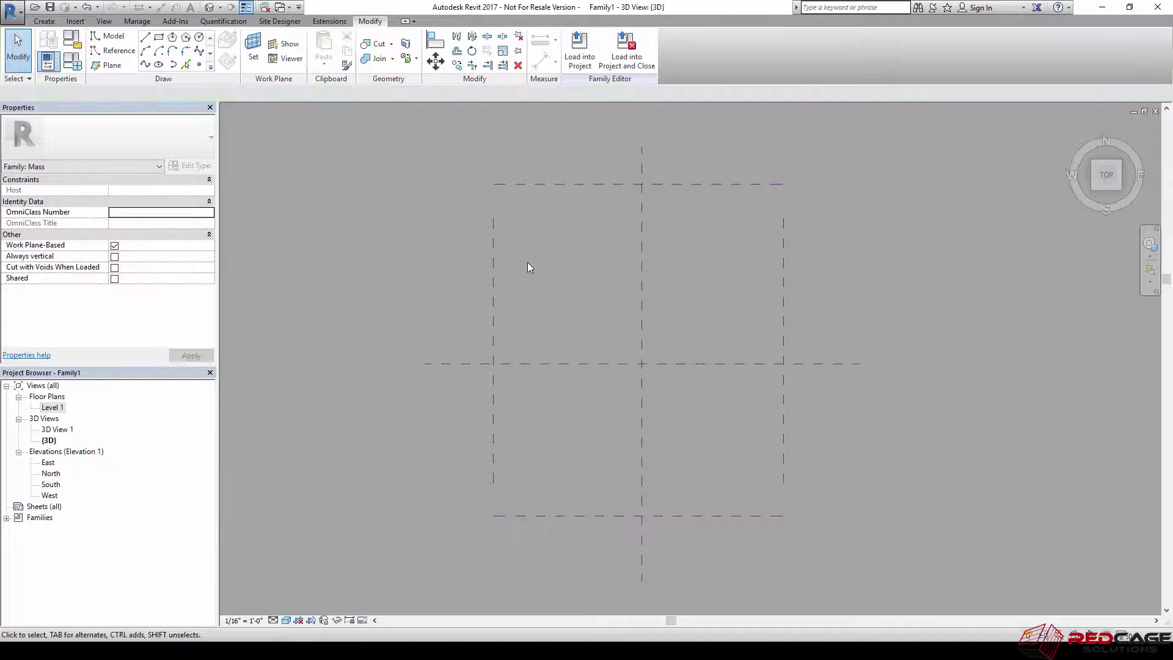
Step: Name the outer vertical reference plane on the left Left and the one on the right Right
left_click(494, 258)
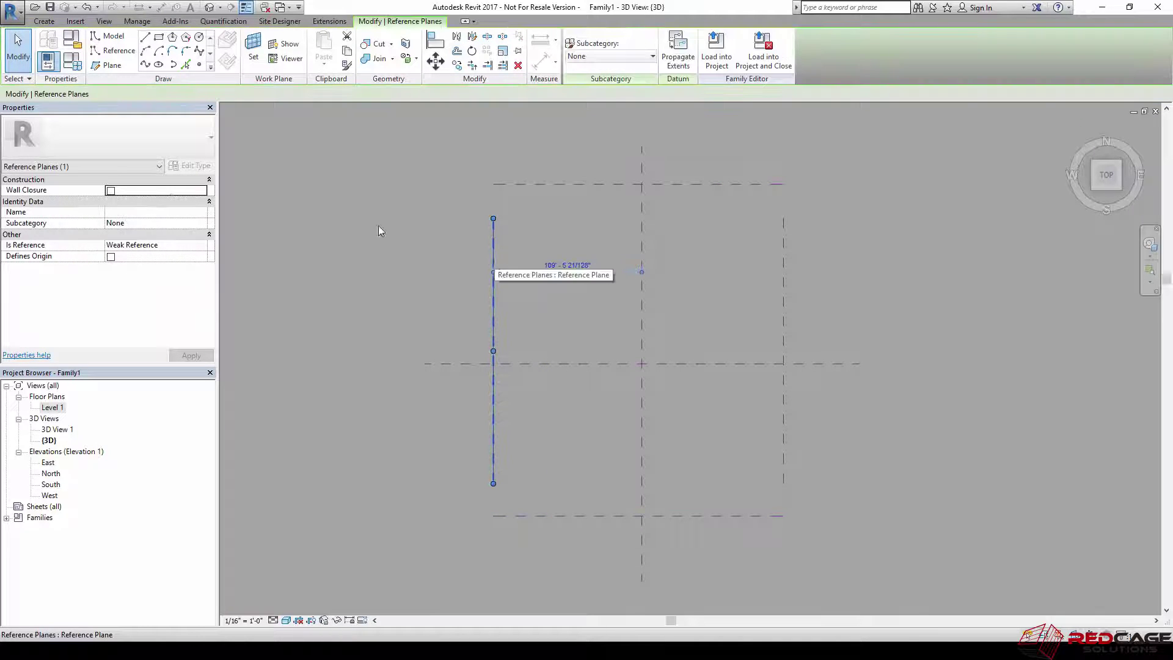
left_click(132, 213)
type("Left")
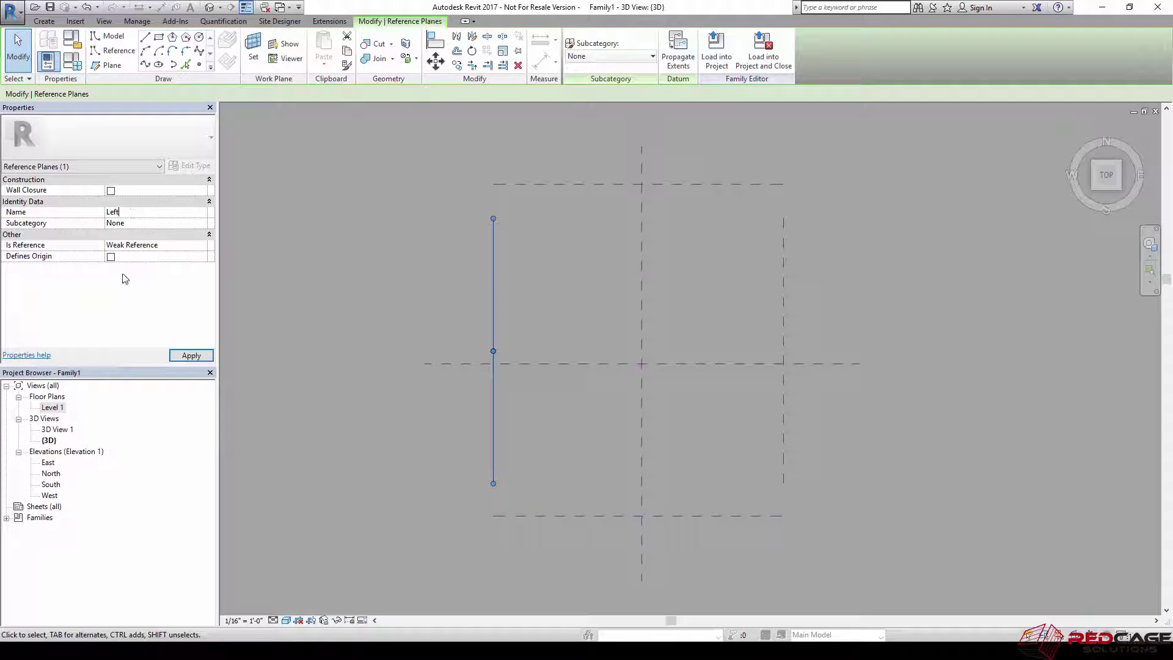
left_click(784, 275)
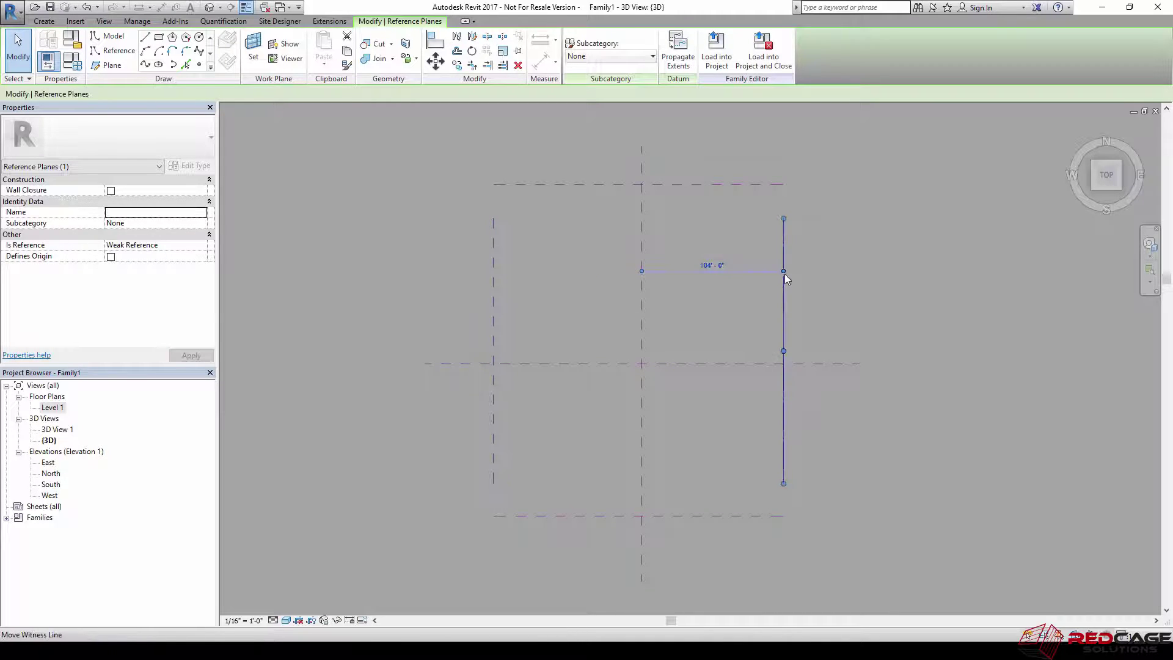
type("Riht")
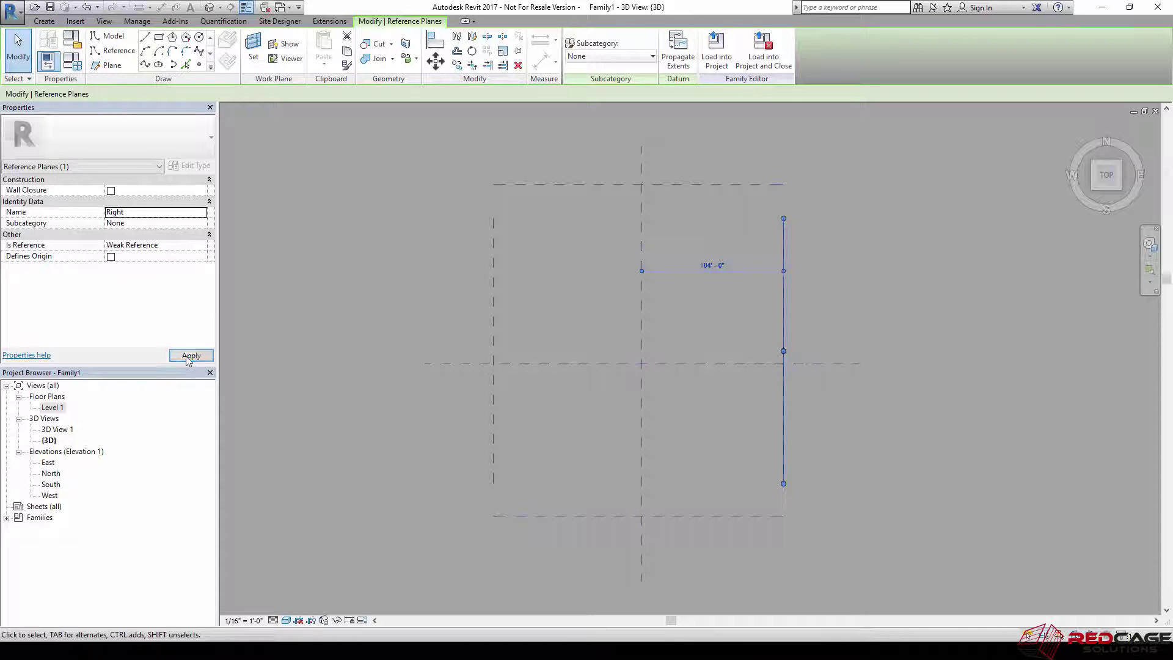
left_click(357, 300)
Step: Review the named reference planes offered as placement planes and set the vertical center plane as the work plane
left_click(256, 54)
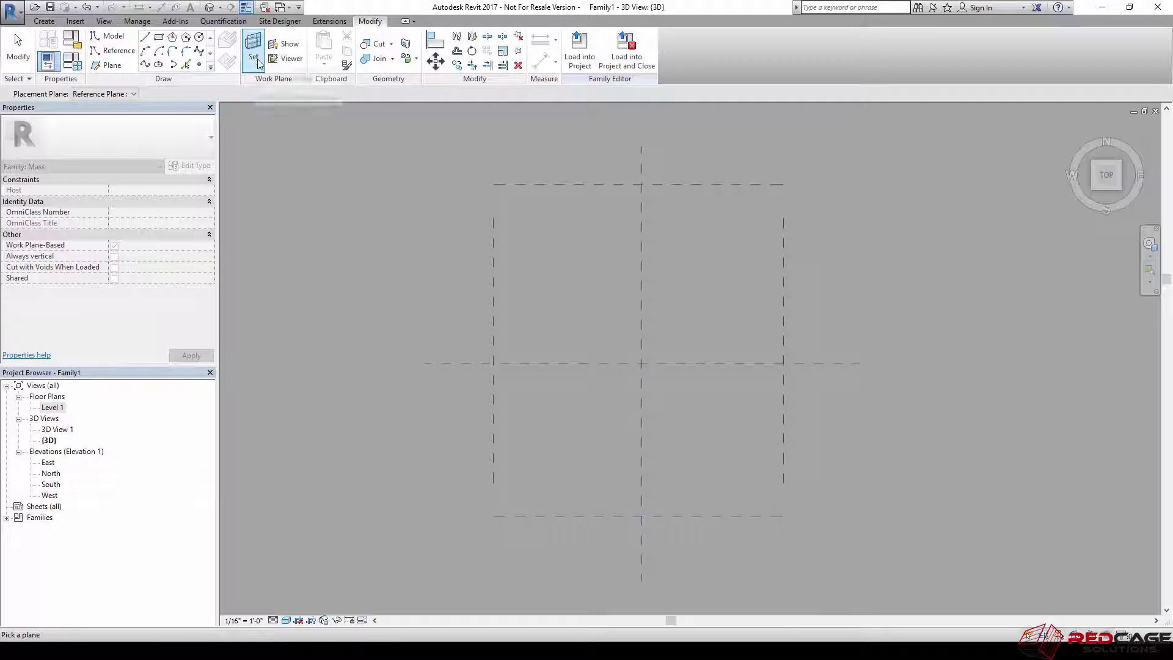
left_click(105, 94)
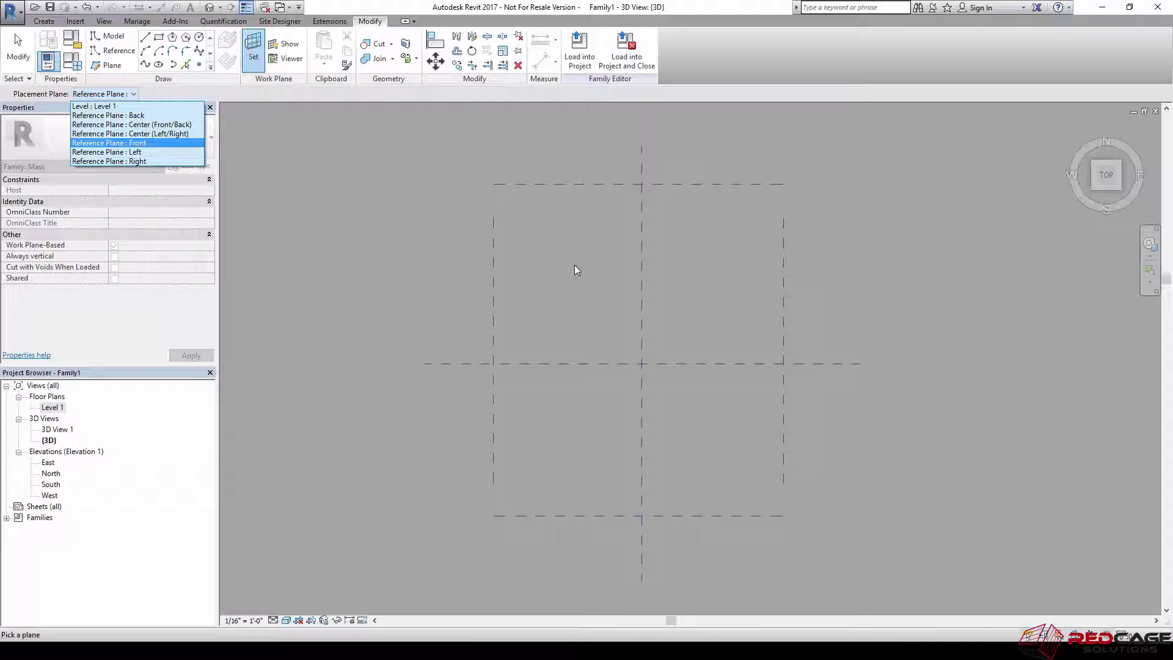
left_click(559, 289)
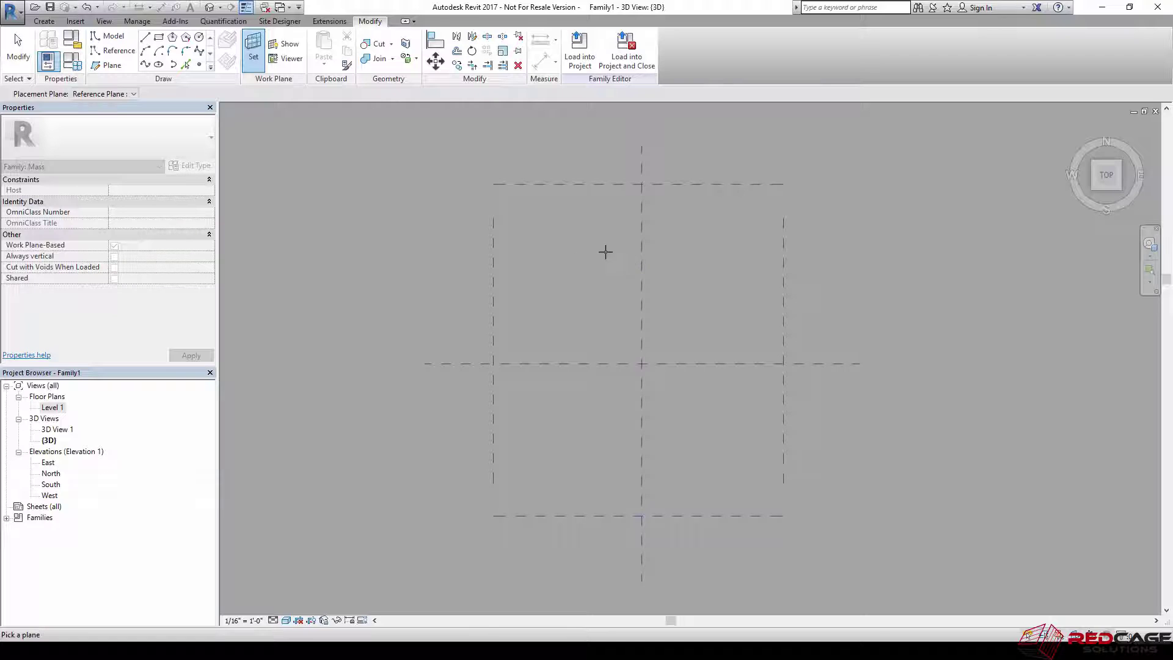
left_click(639, 271)
middle_click_drag(627, 312, 582, 306)
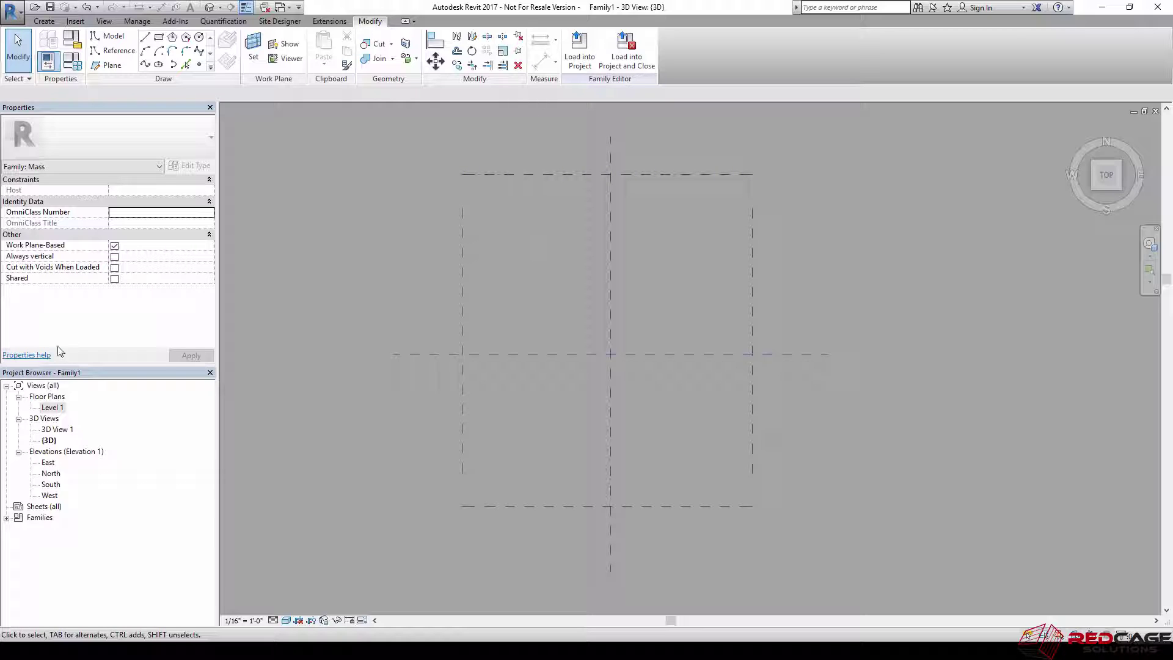
Step: In the Level 1 floor plan, dimension the Left, center and Right planes in one string above the Back plane and make its segments equal
double_click(53, 407)
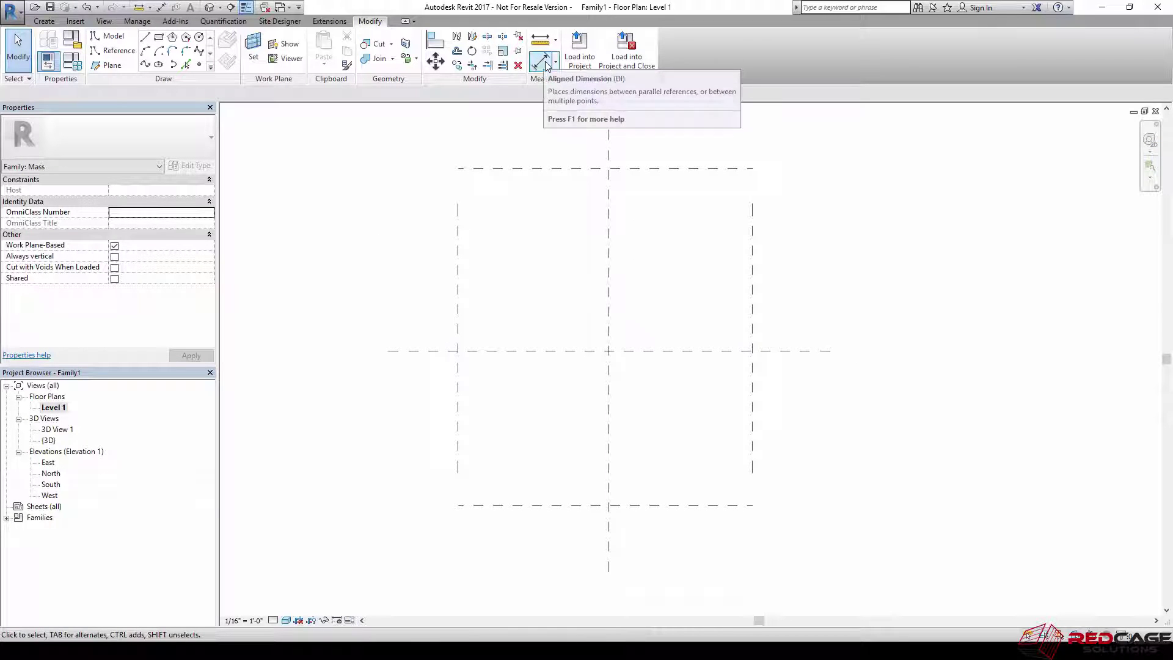
middle_click_drag(558, 103, 516, 146)
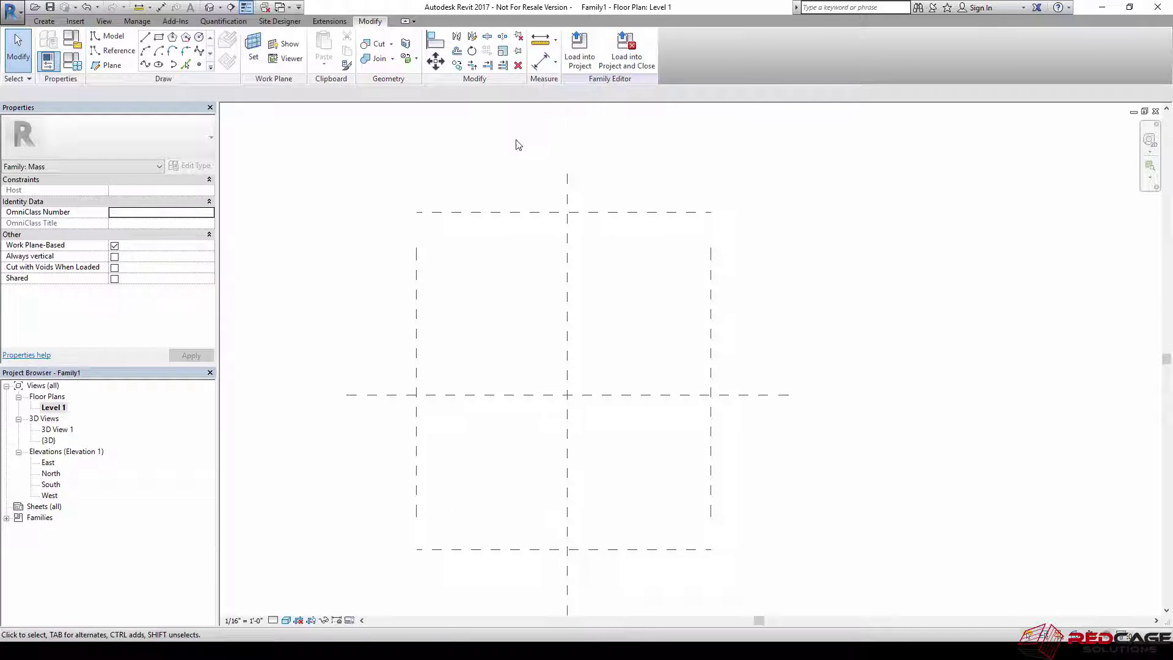
left_click(539, 67)
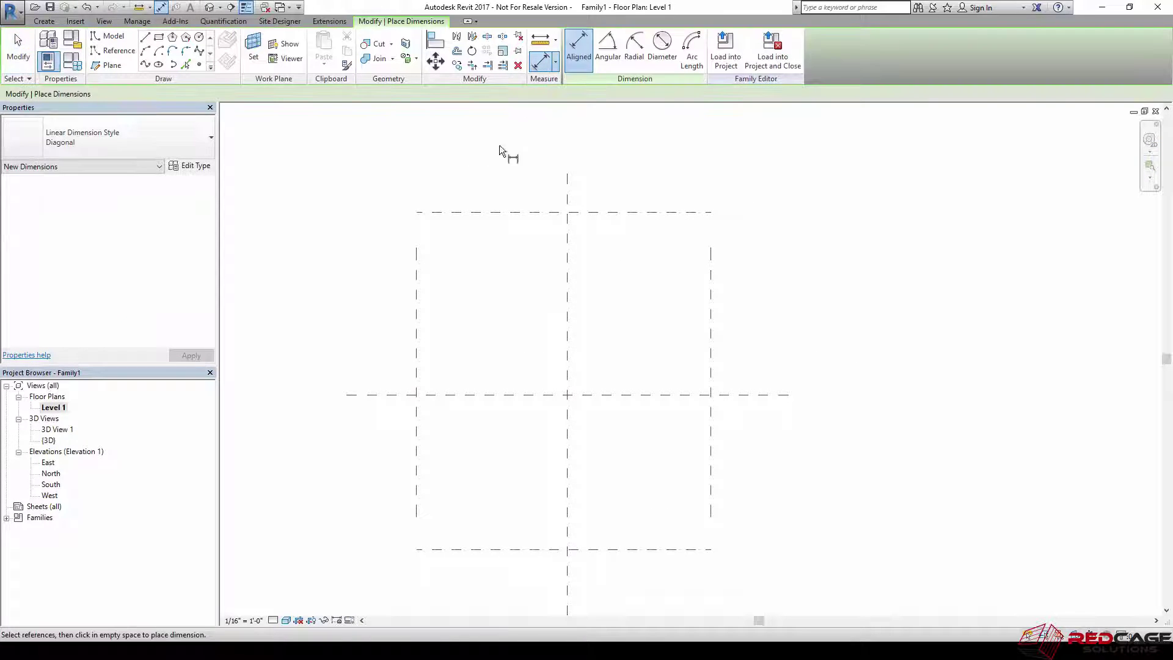
left_click(416, 262)
left_click(566, 253)
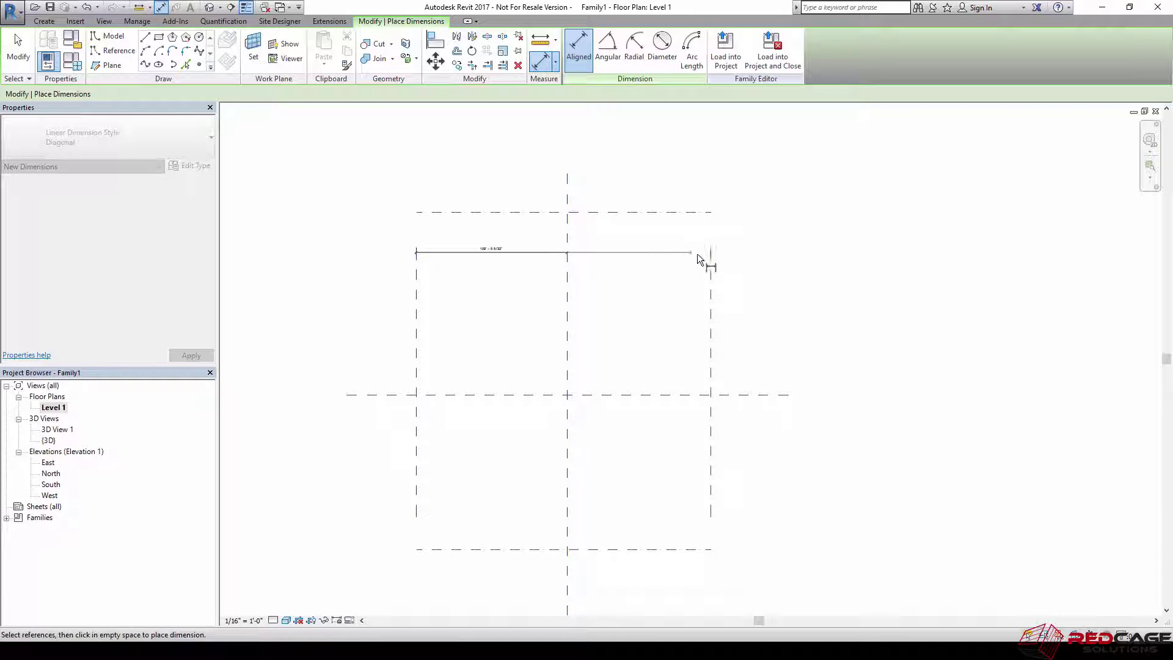
left_click(711, 260)
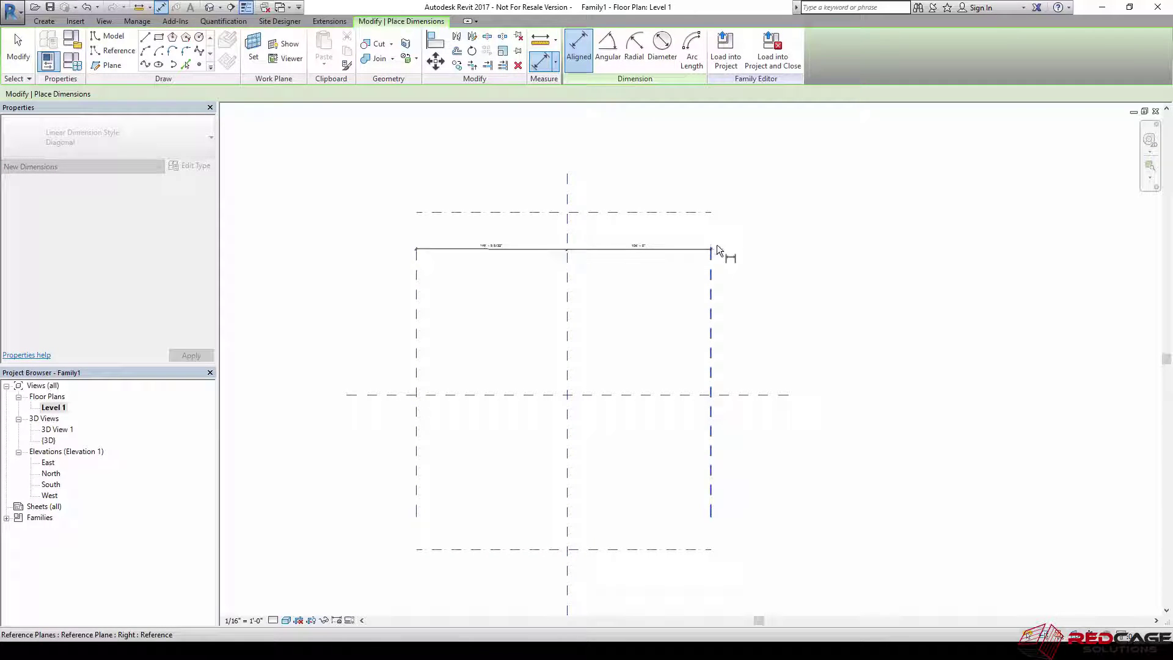
left_click(727, 145)
left_click(567, 136)
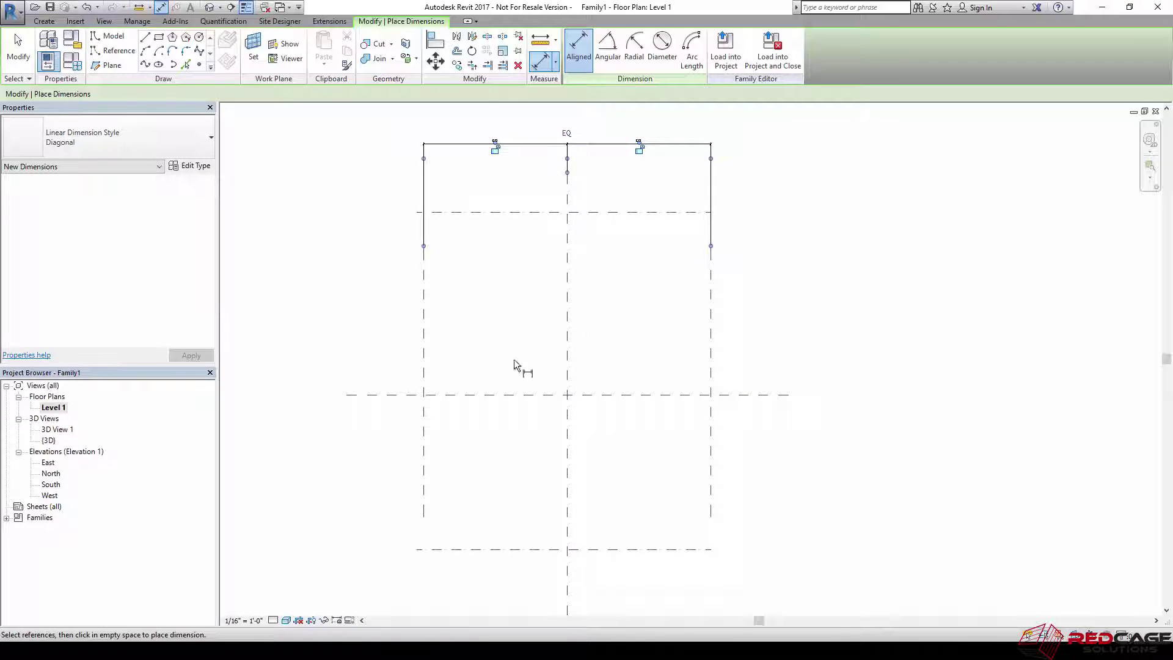
Step: Add an overall aligned dimension between the Left and Right planes, placed above the equalized dimension string
left_click(423, 287)
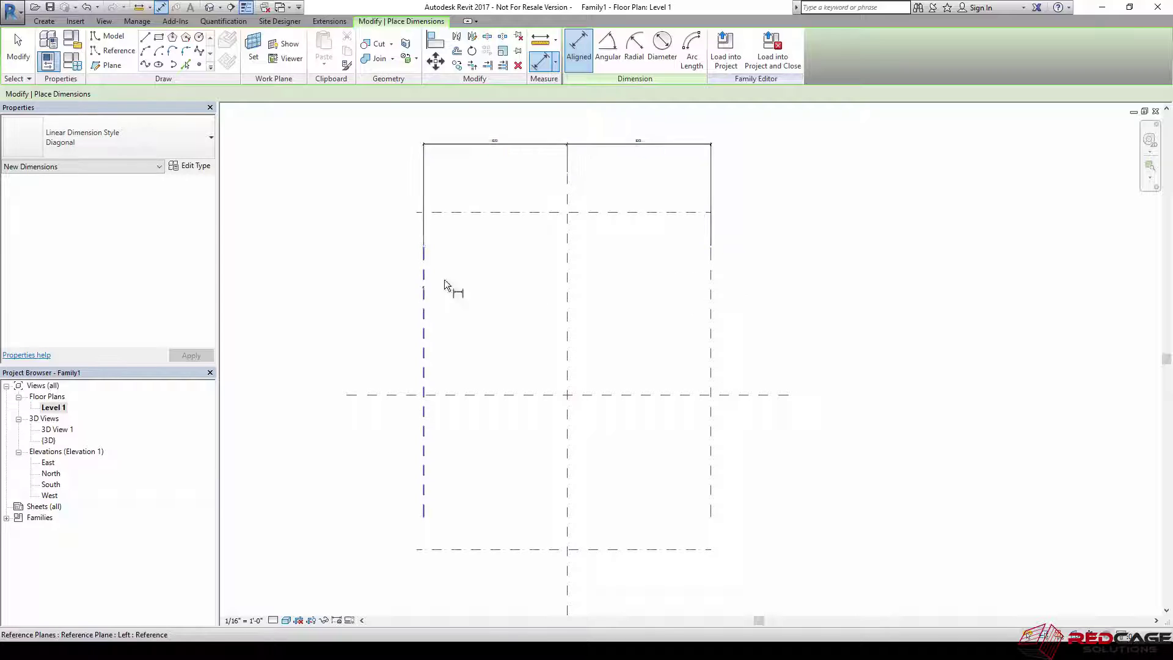
left_click(710, 279)
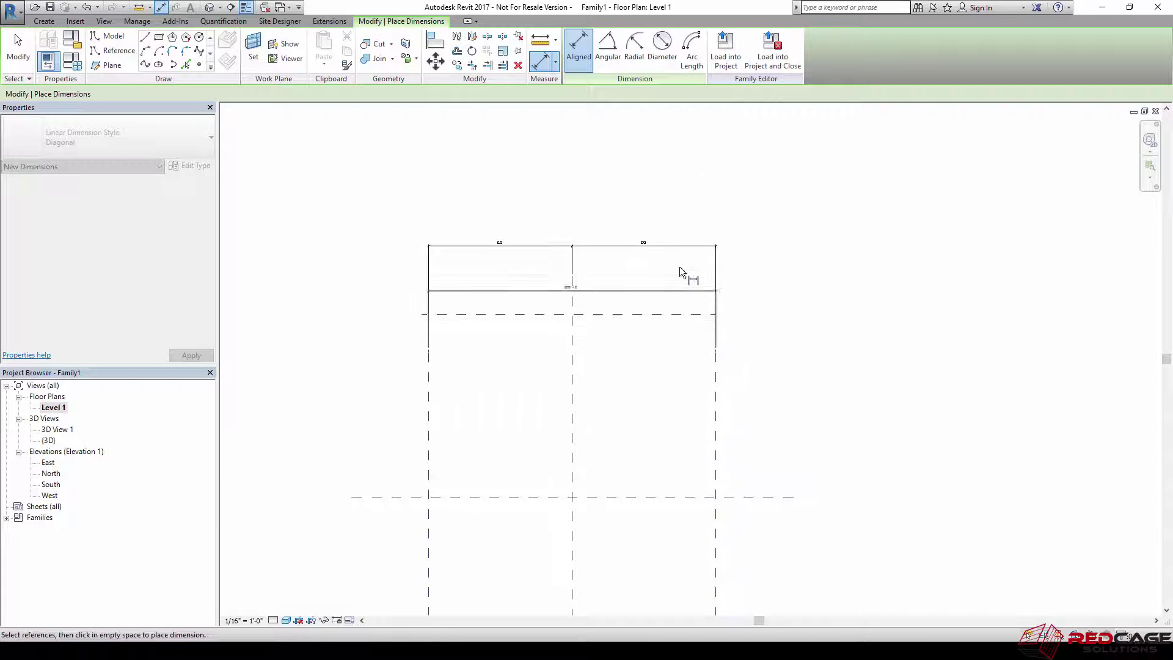
left_click(672, 225)
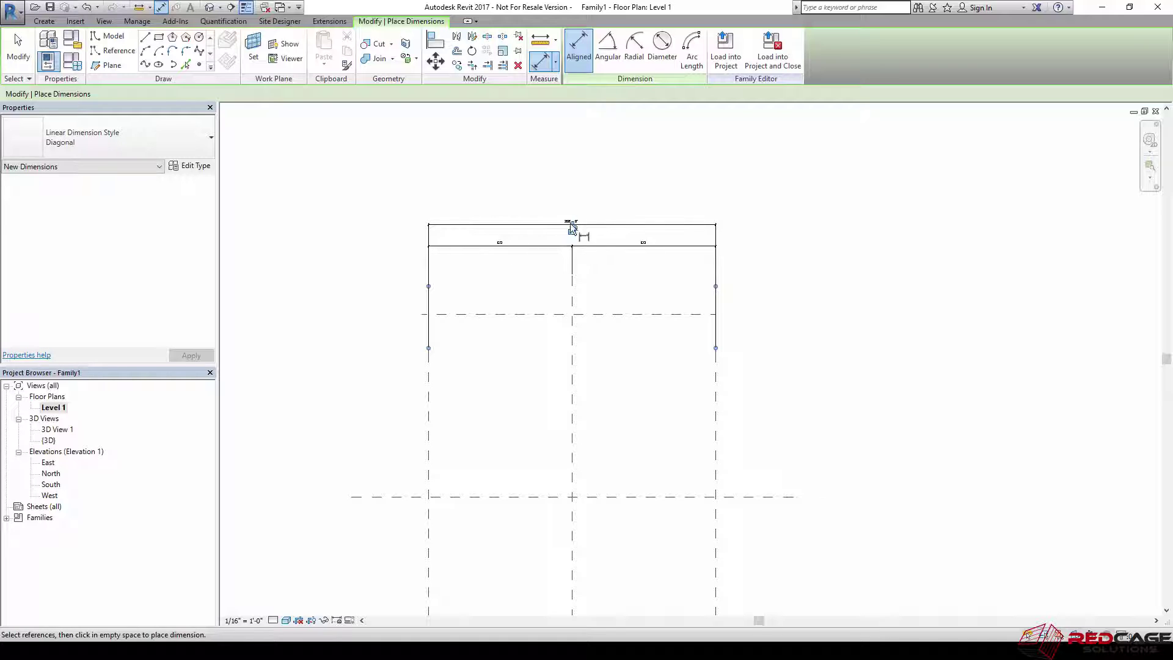
right_click(602, 184)
left_click(618, 189)
key("Escape")
Step: Label the overall Left-to-Right dimension with a new instance family parameter named Mass Width, grouped under Dimensions
left_click(602, 227)
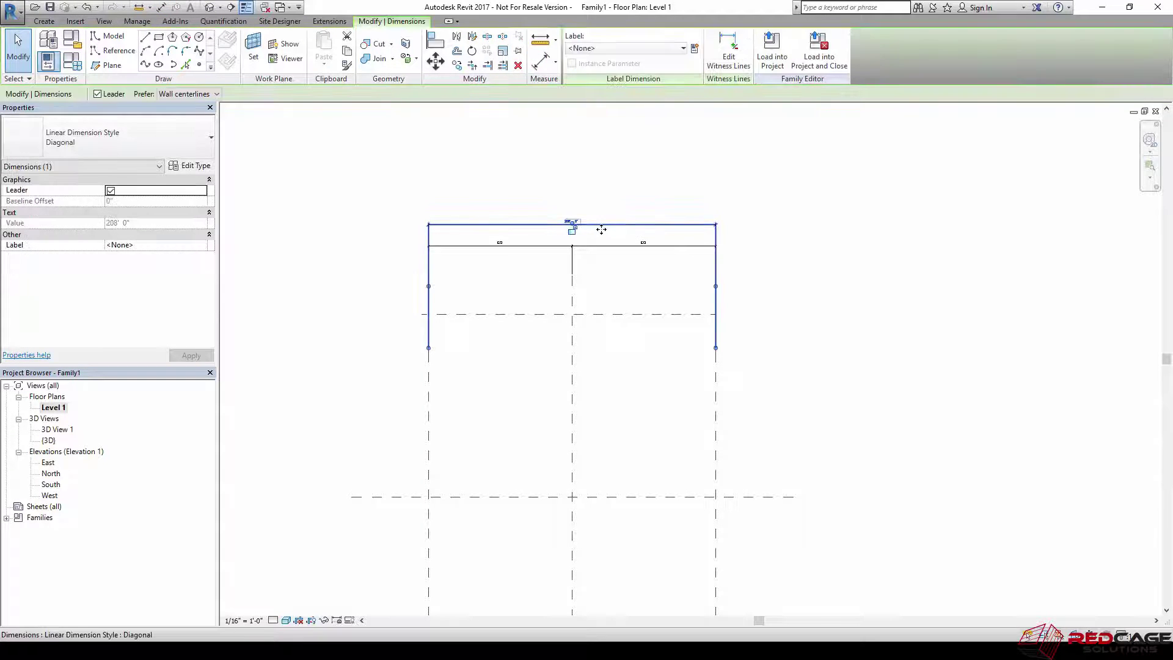
middle_click_drag(600, 231, 621, 193)
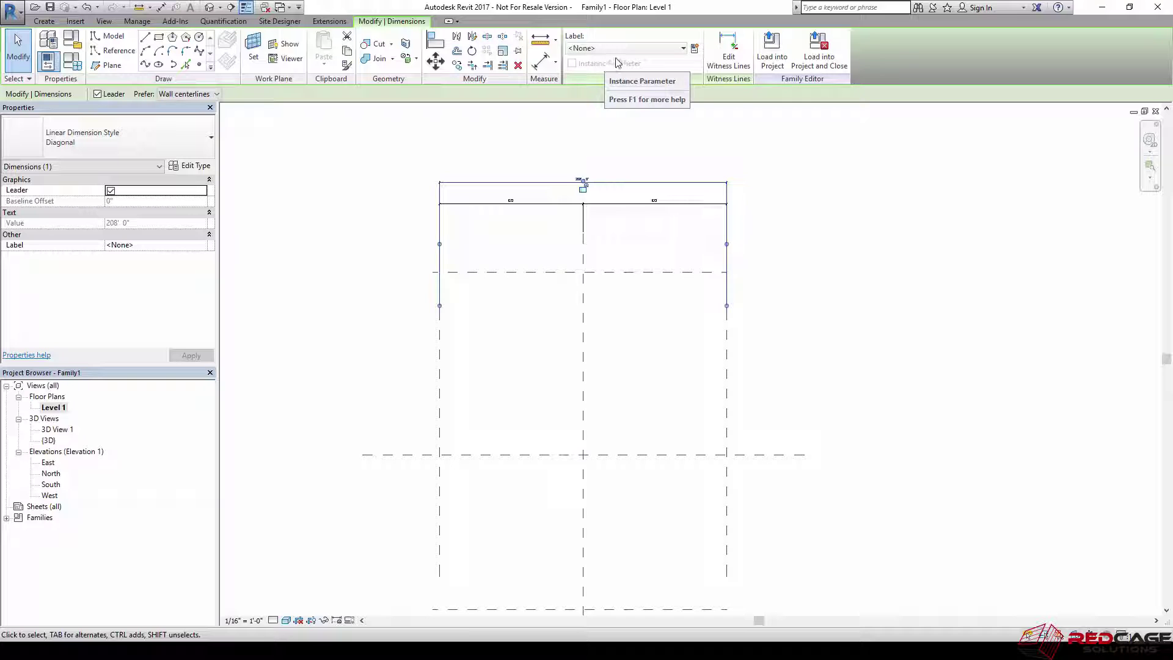
left_click(696, 49)
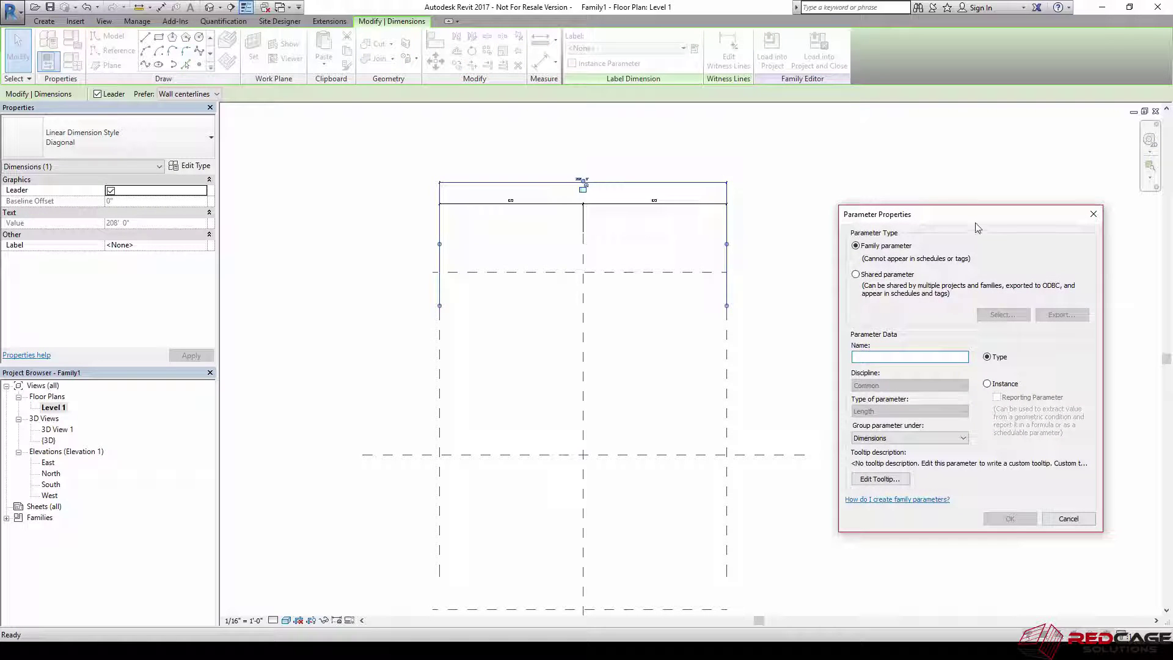
left_click_drag(978, 215, 913, 154)
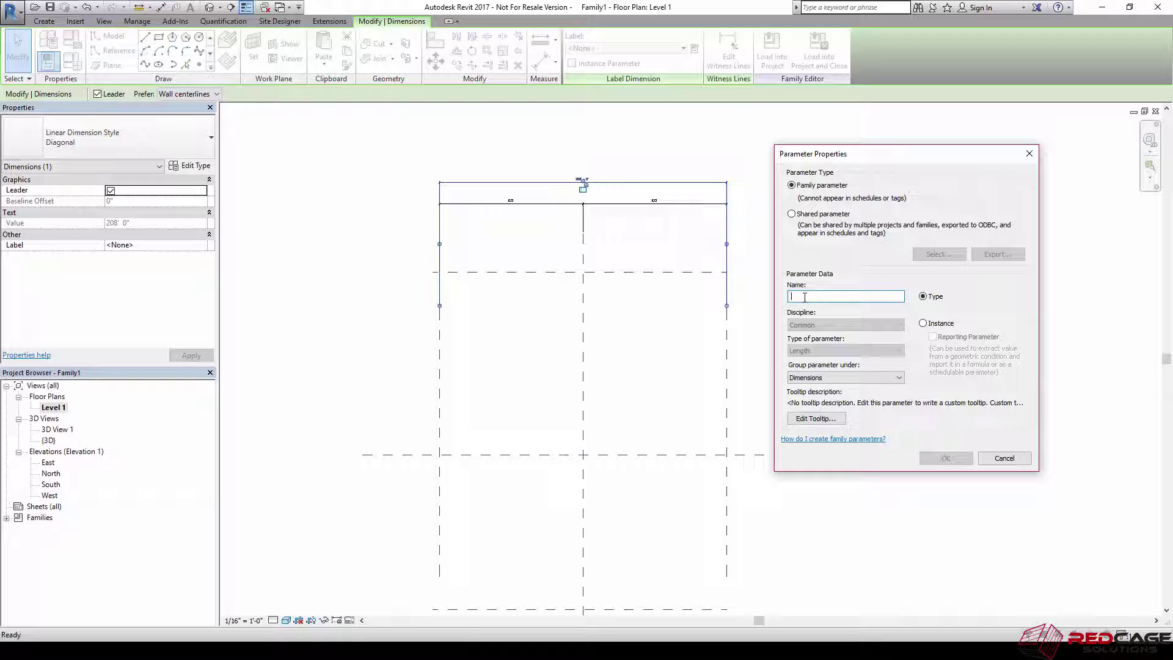
type("Mass Width")
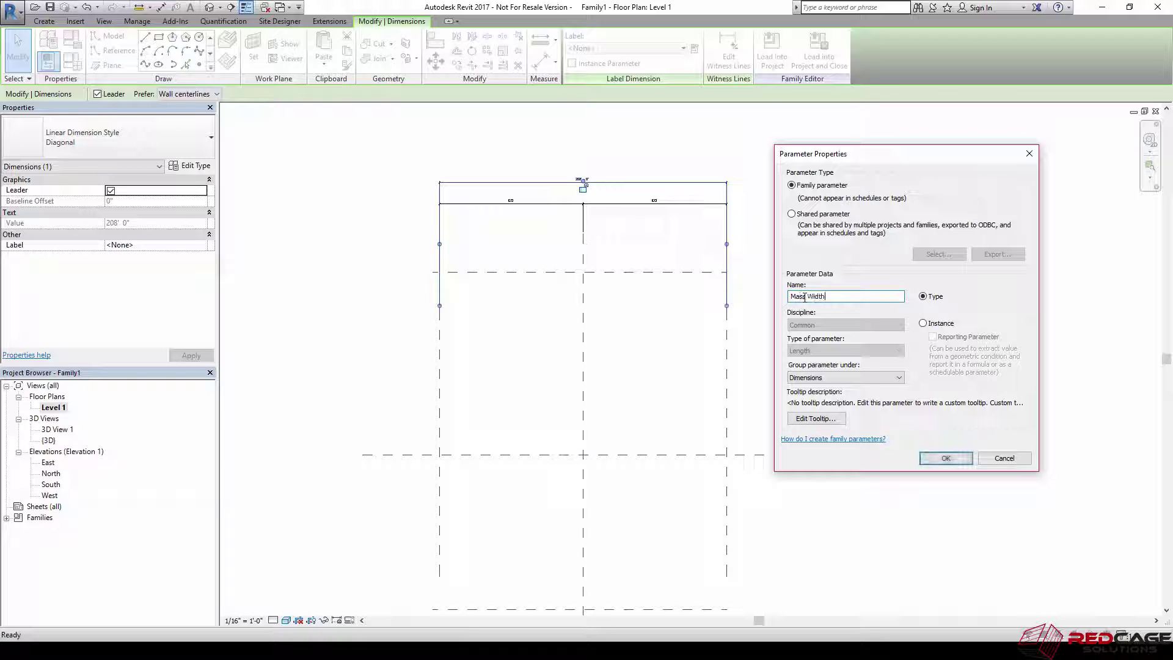
left_click(925, 325)
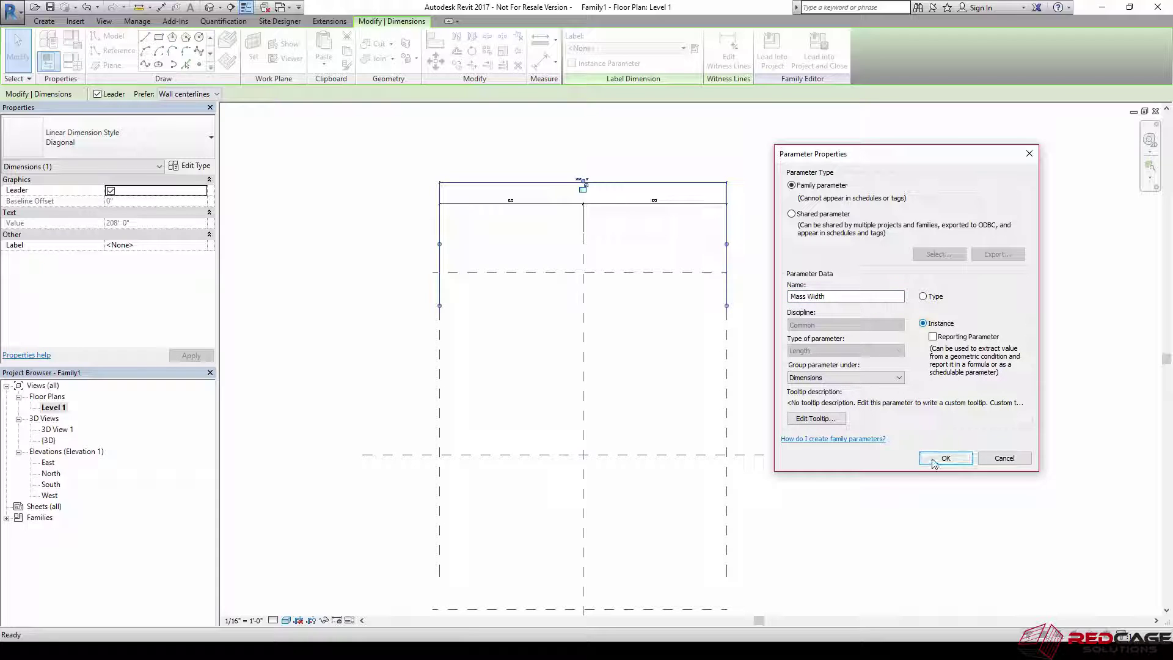
left_click(945, 458)
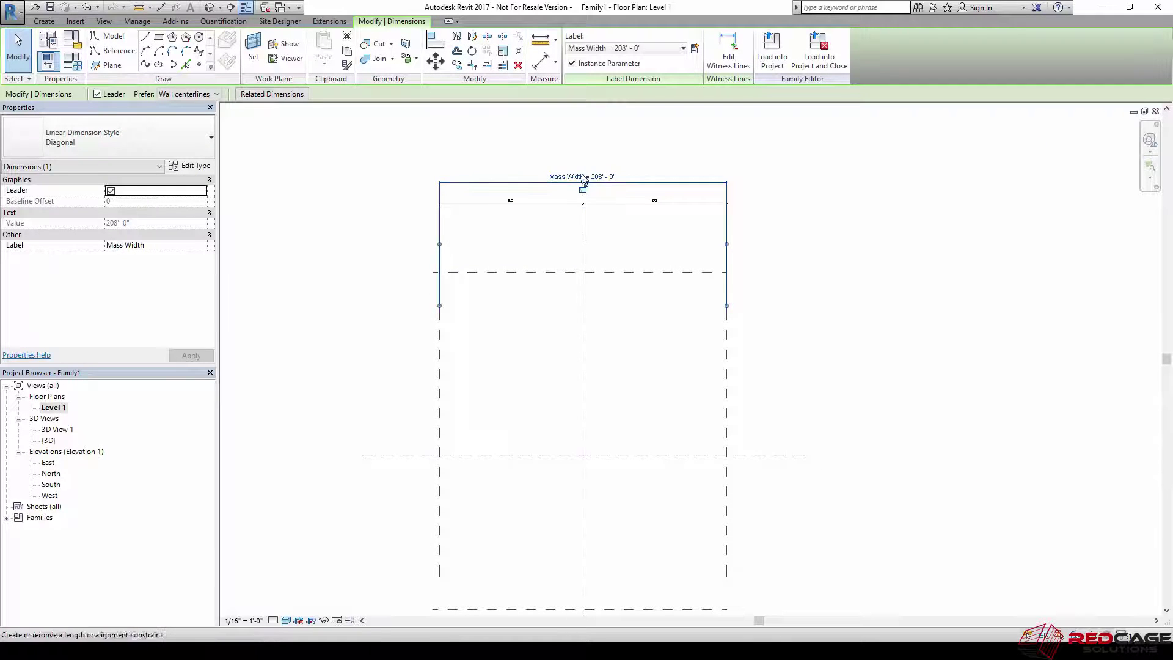
left_click(382, 331)
Step: Dimension the Back, center and Front planes in one string left of the Left plane and make its segments equal
middle_click_drag(503, 357, 553, 279)
scroll(542, 292, "down", 1)
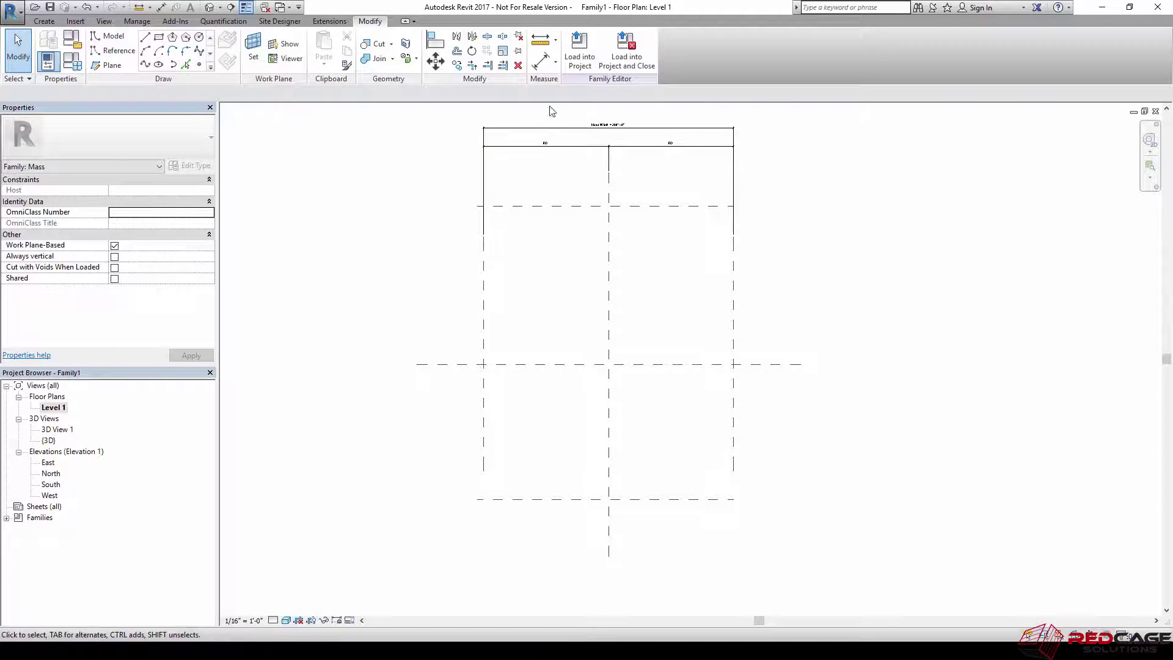
key("d")
key("i")
left_click(522, 207)
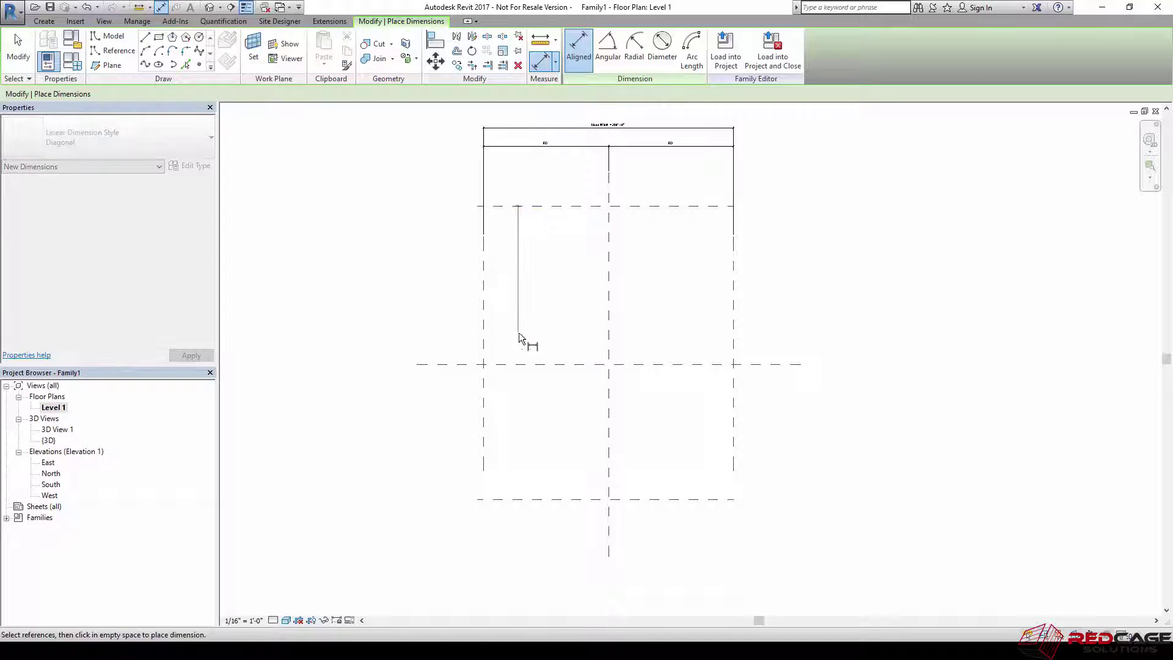
left_click(511, 364)
left_click(503, 499)
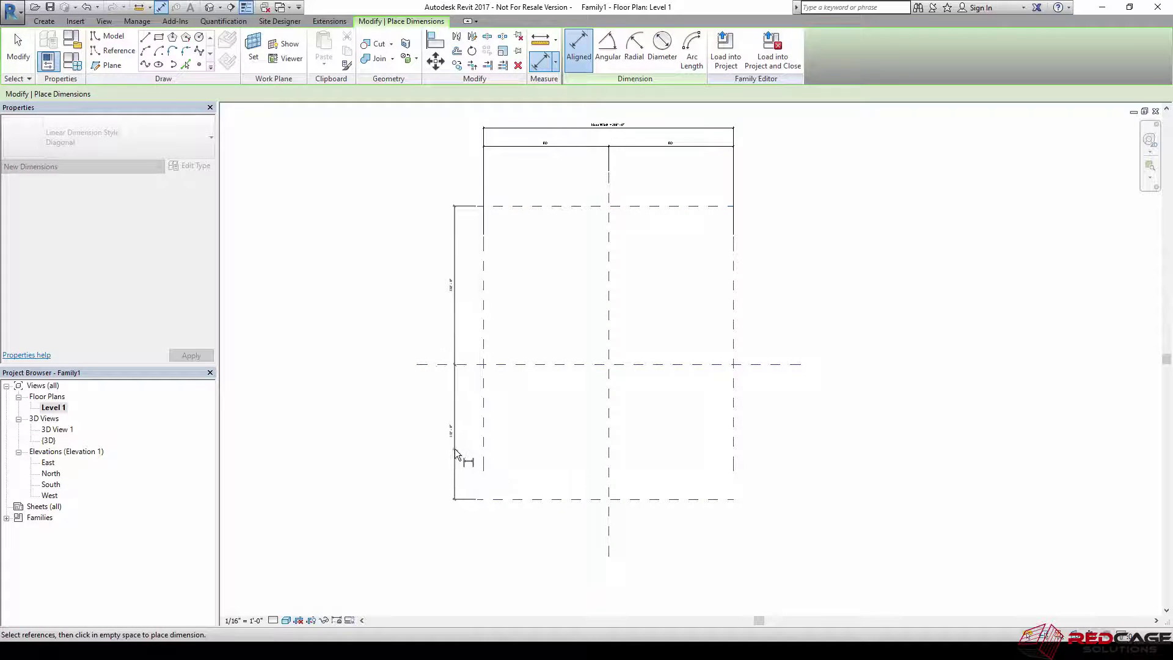
left_click(454, 450)
left_click(444, 364)
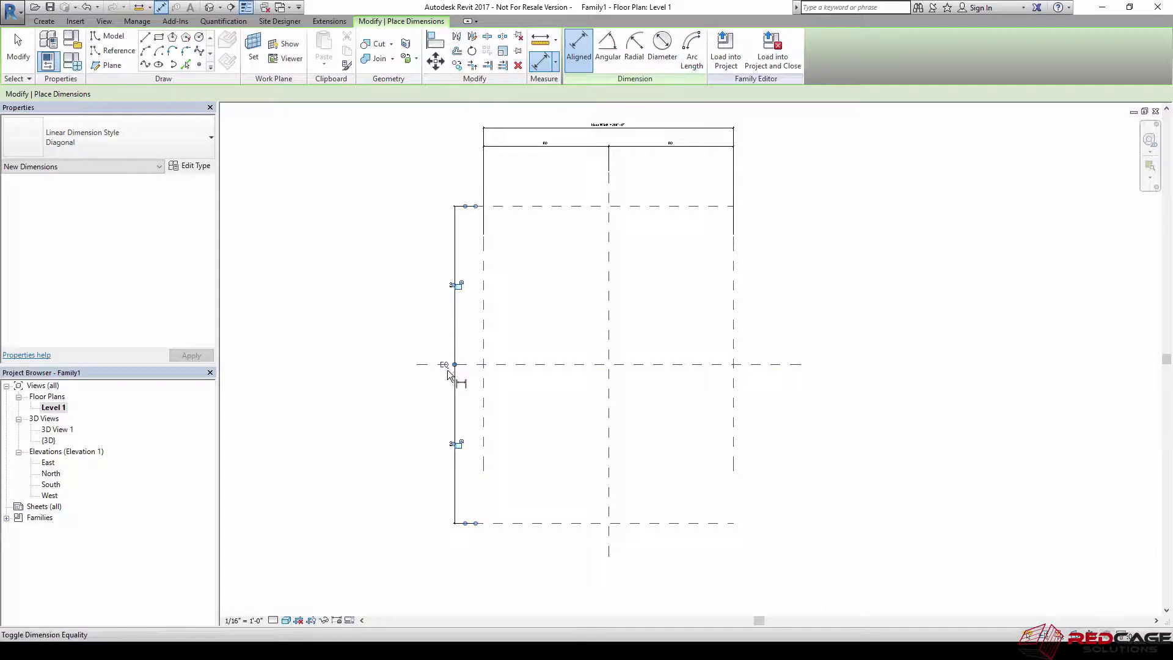
Step: Add an overall aligned dimension between the Back and Front planes, placed outside the equalized string
left_click(523, 207)
left_click(511, 523)
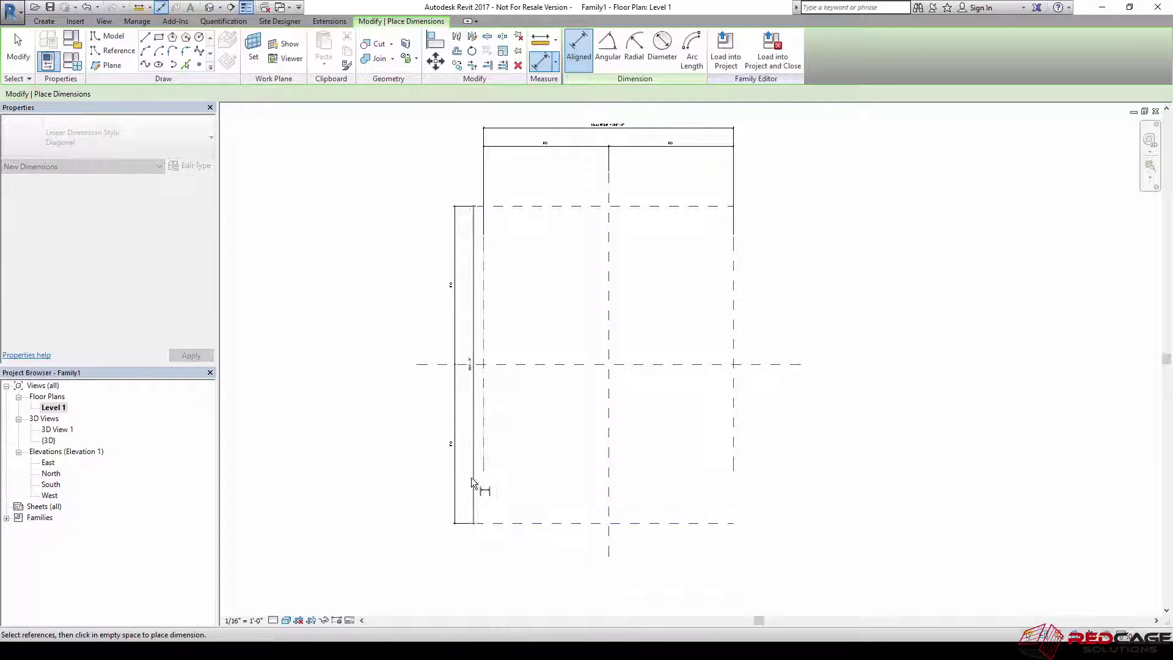
left_click(435, 467)
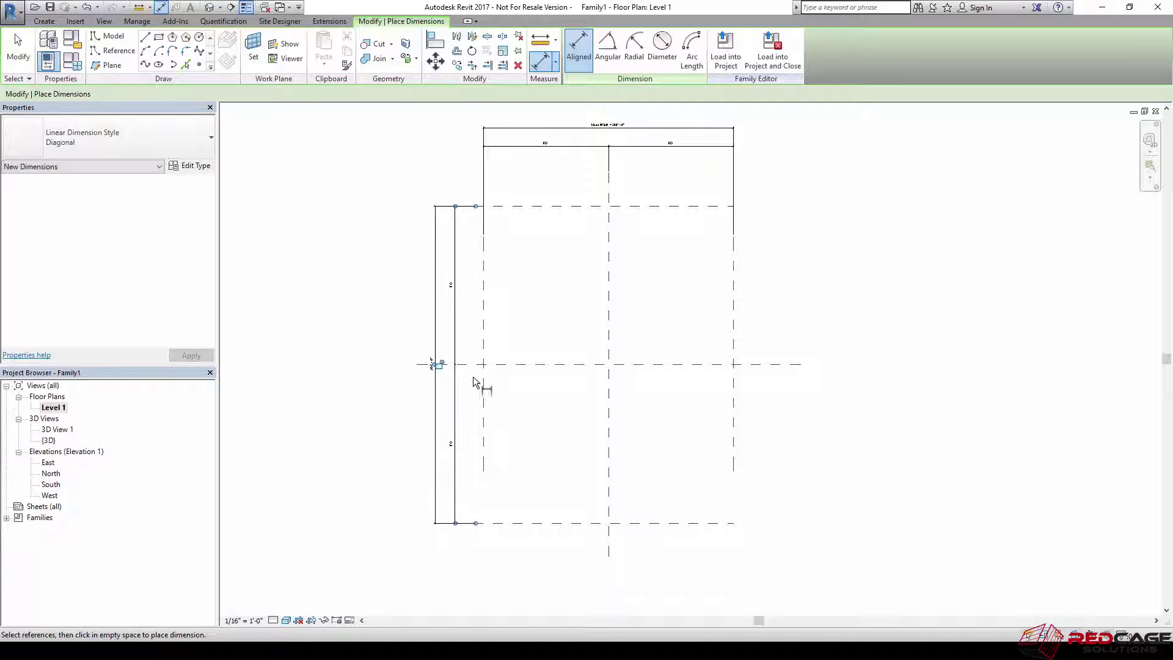
key("Escape")
key("Escape")
Step: Label the overall Back-to-Front dimension with a new instance family parameter named Mass Length, grouped under Dimensions
left_click(437, 293)
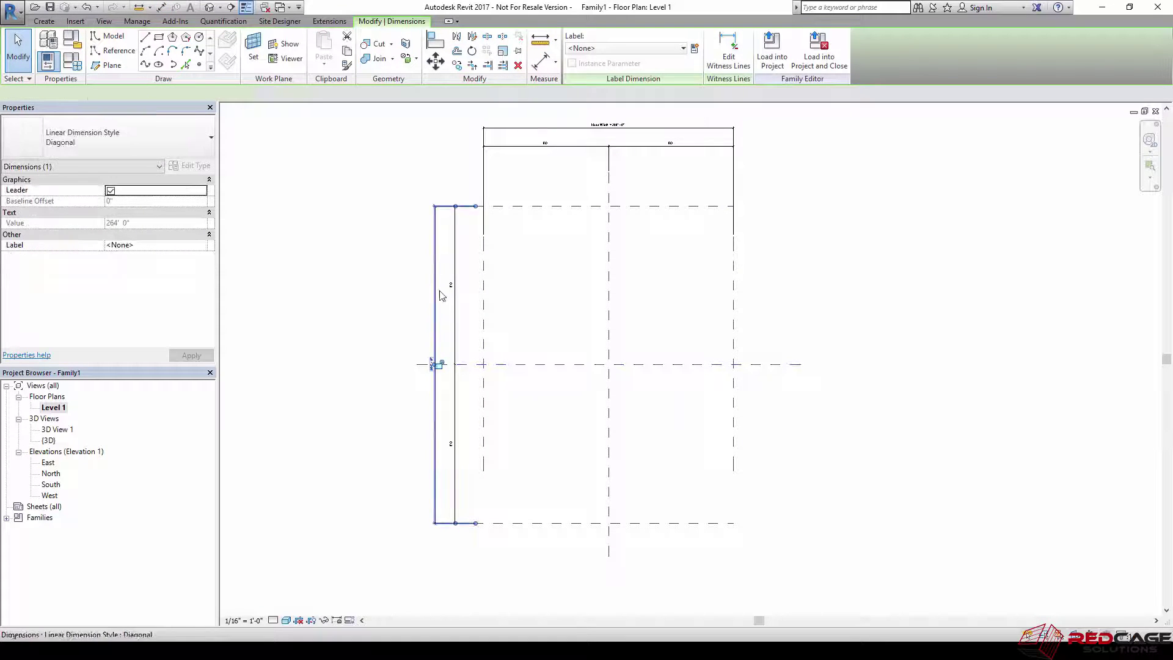
left_click(456, 321)
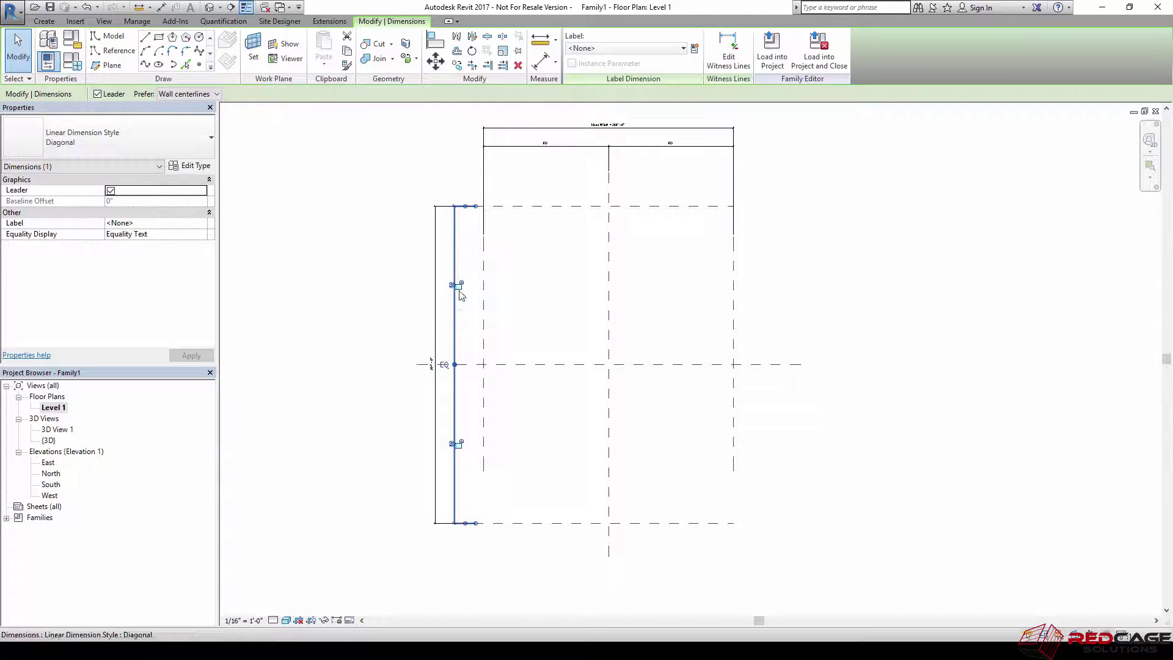
left_click(434, 335)
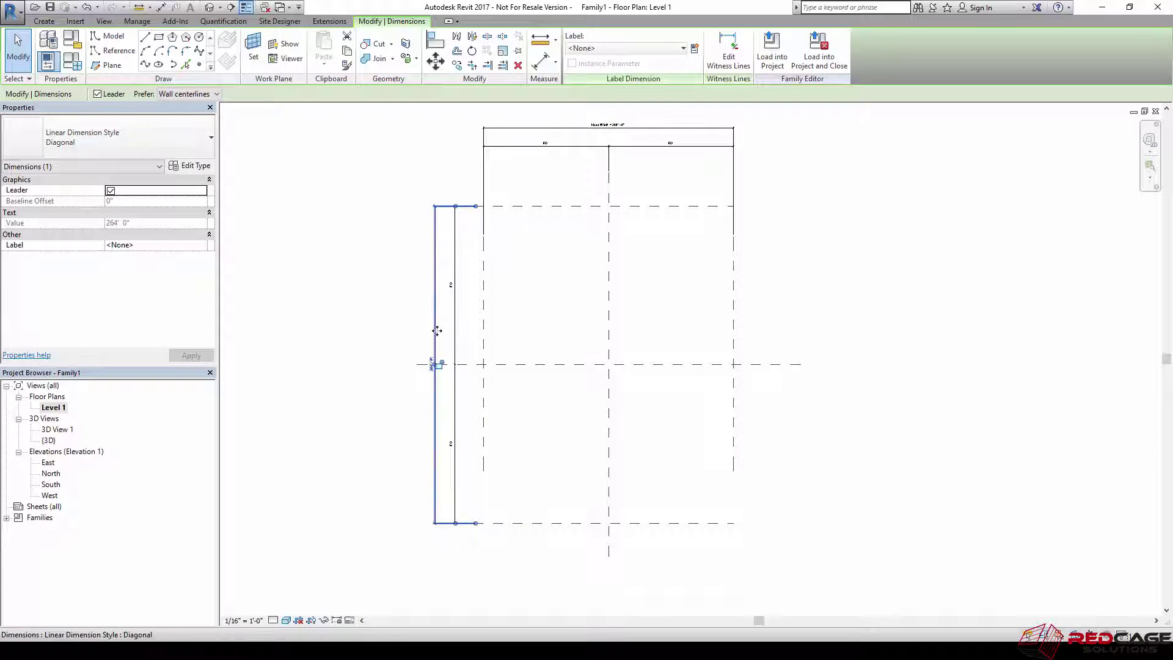
left_click(695, 49)
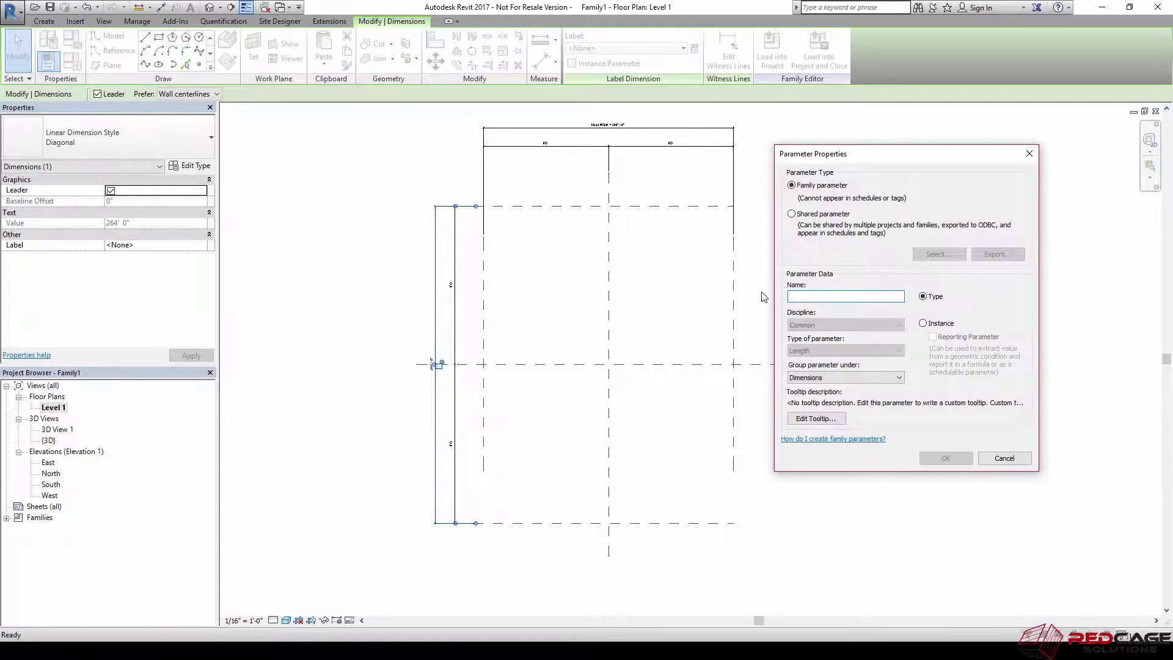
type("Mass Length")
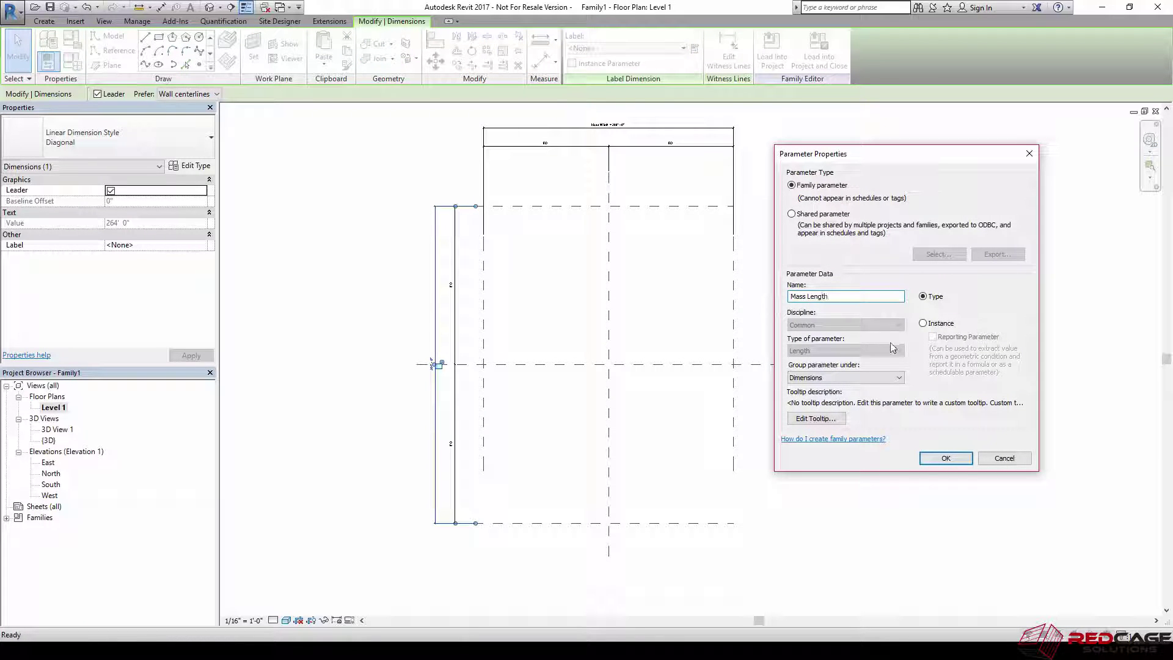
left_click(923, 323)
left_click(945, 458)
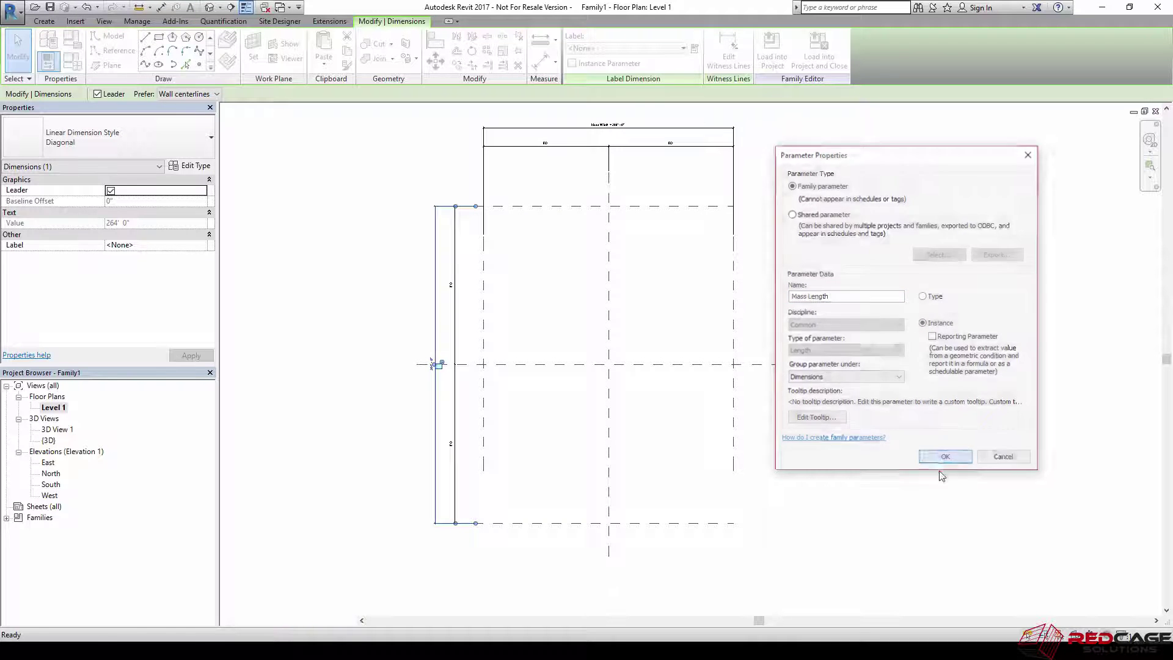
left_click(564, 356)
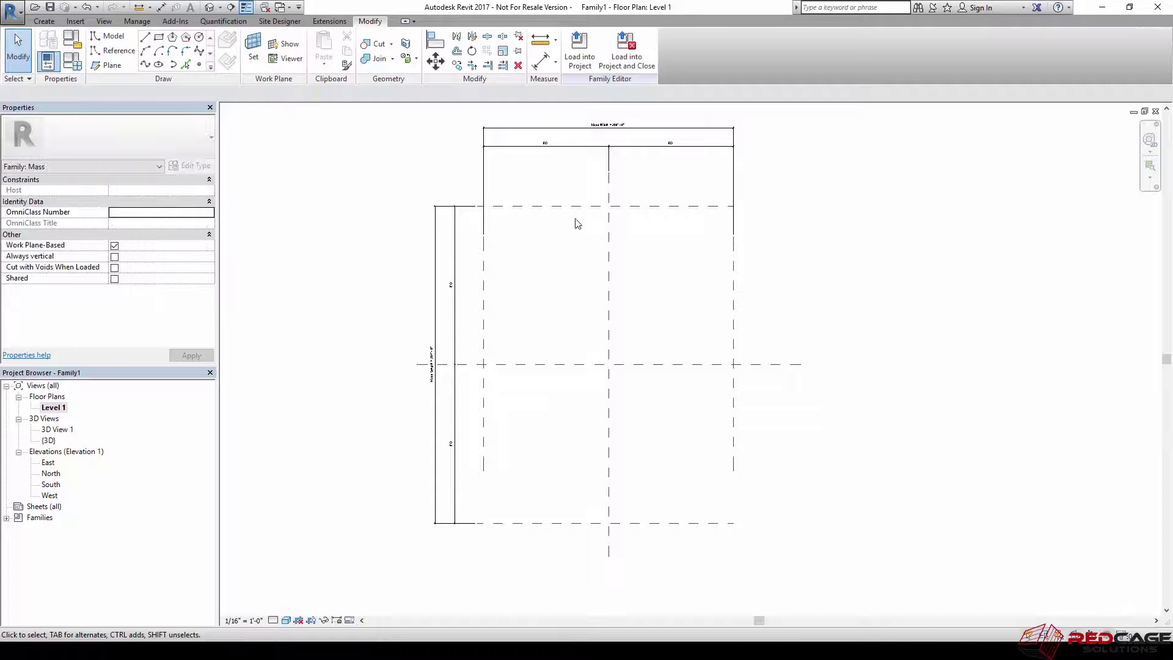
middle_click_drag(570, 278, 589, 293)
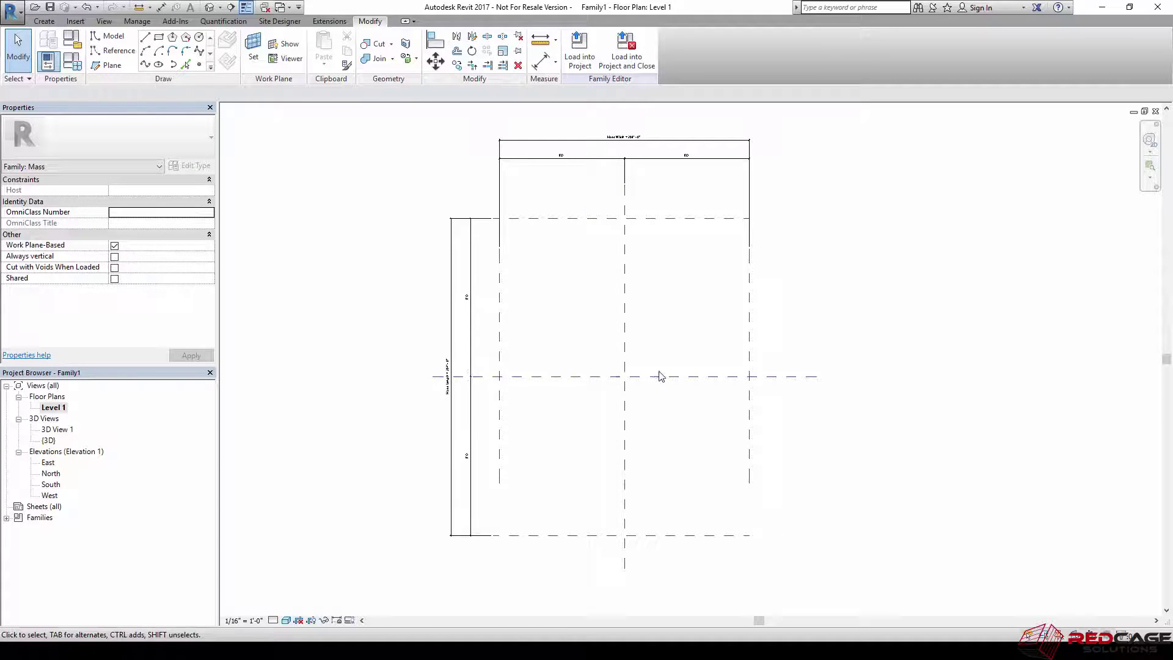
Step: In the East elevation, draw a horizontal reference plane about 119'-9" above Level 1, crossing all three vertical planes
double_click(49, 464)
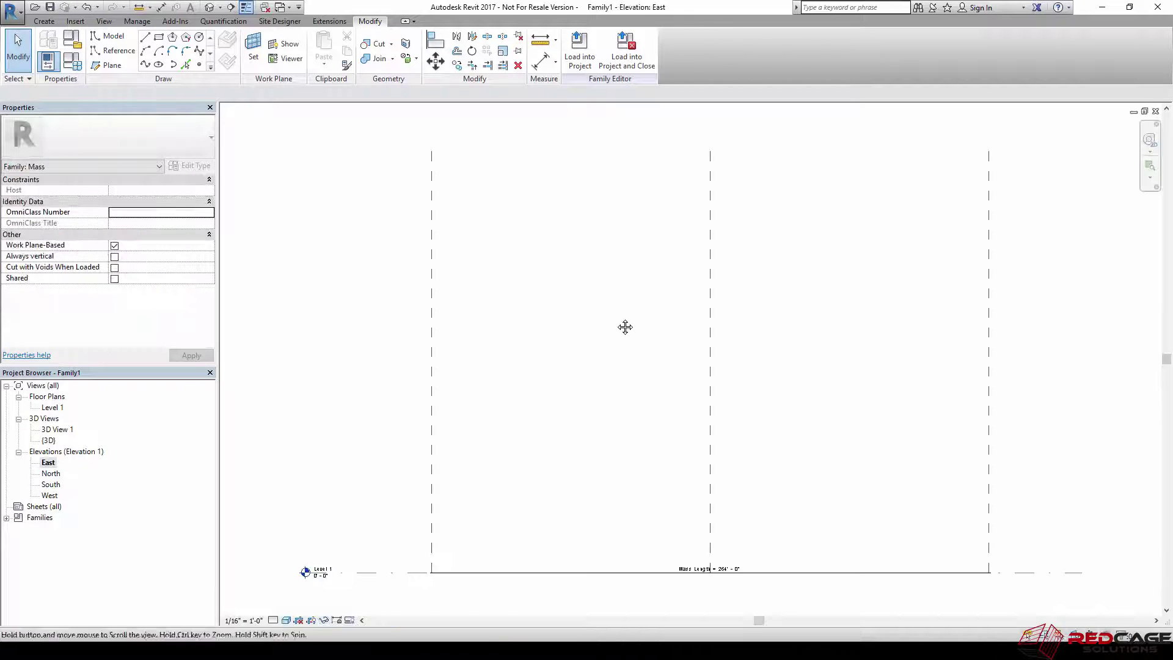
middle_click_drag(623, 328, 608, 310)
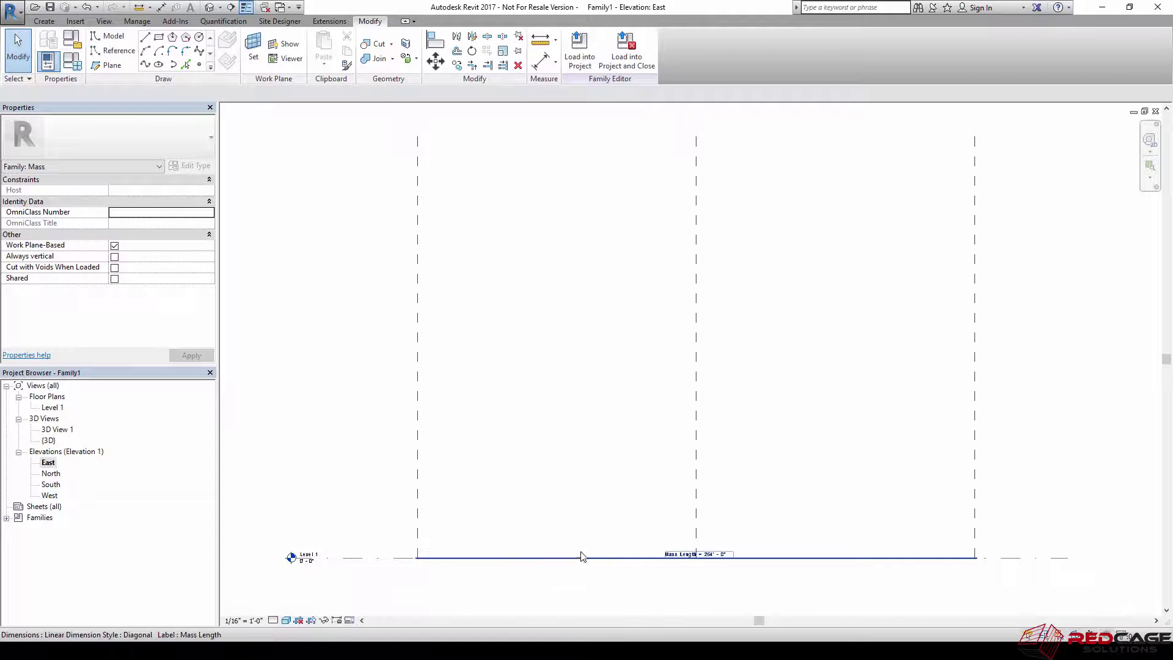
scroll(590, 393, "down", 1)
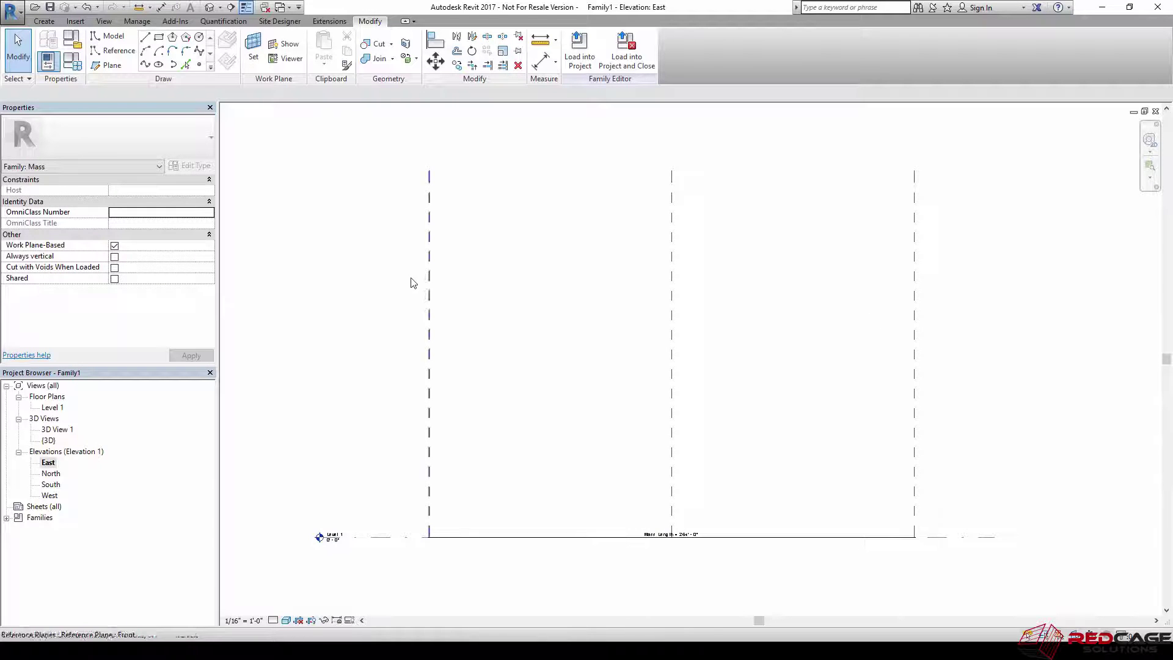
left_click(112, 65)
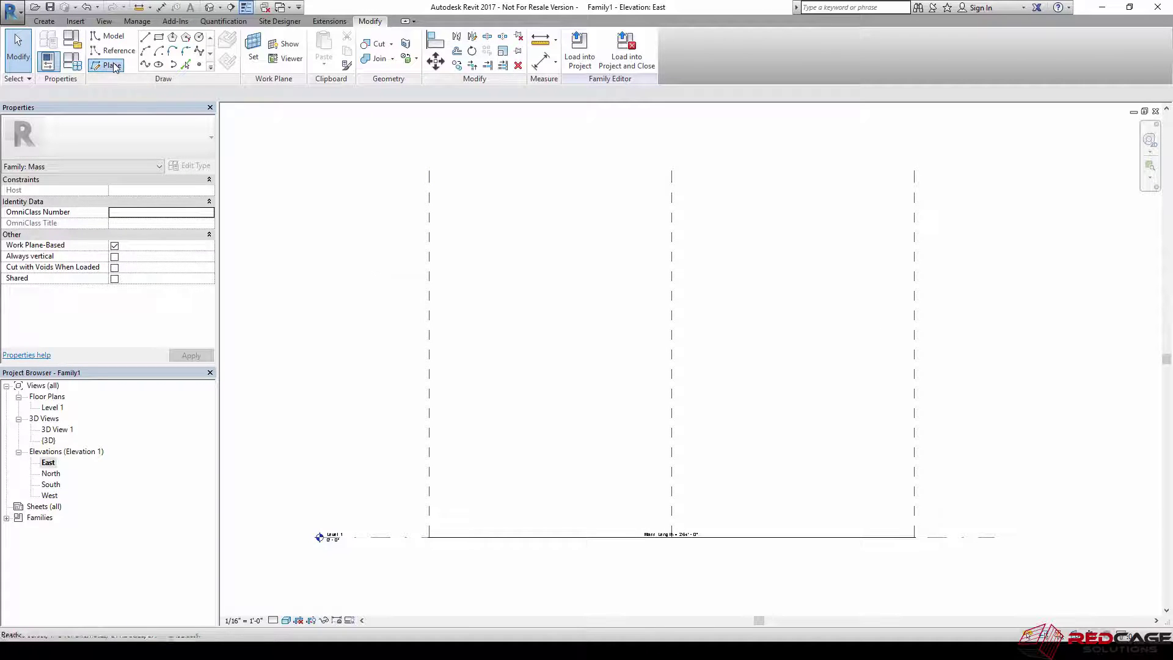
left_click(373, 317)
left_click(974, 317)
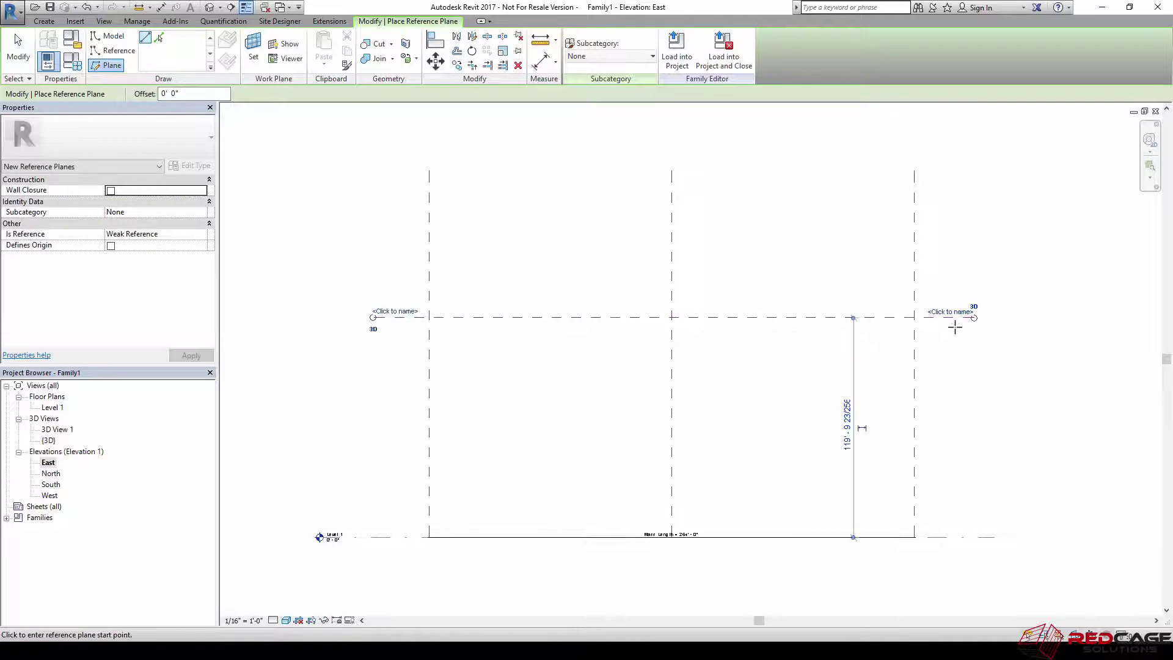
key("Escape")
key("Escape")
Step: Name the new horizontal reference plane Top
left_click(969, 318)
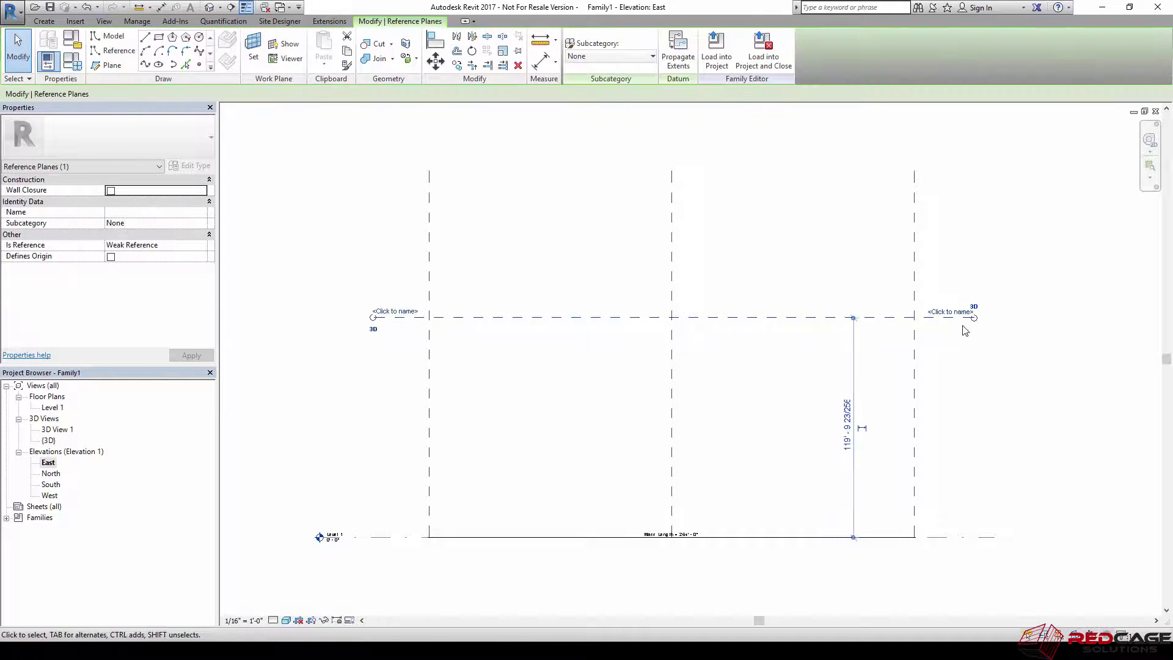
left_click(948, 311)
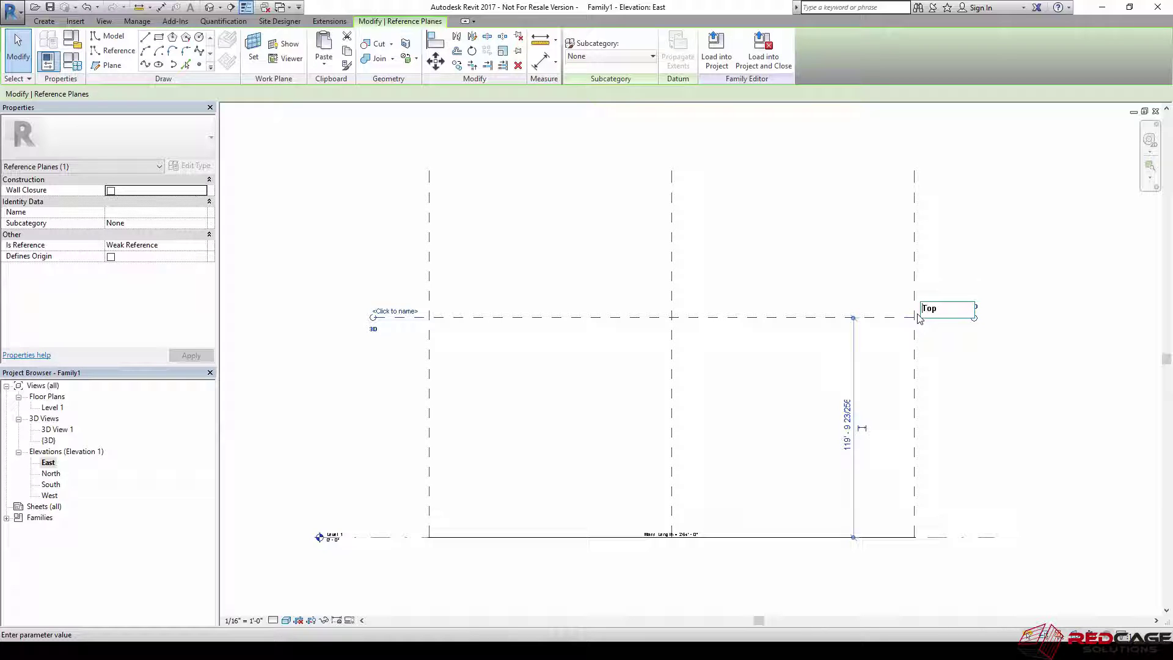
key("Return")
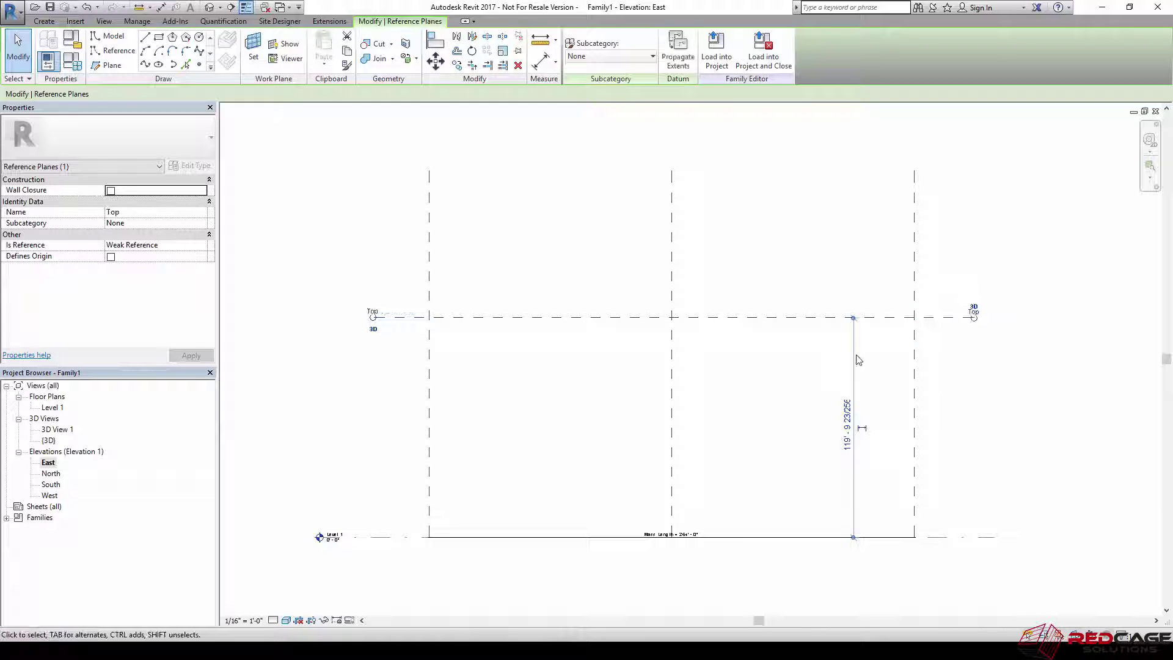
left_click(857, 355)
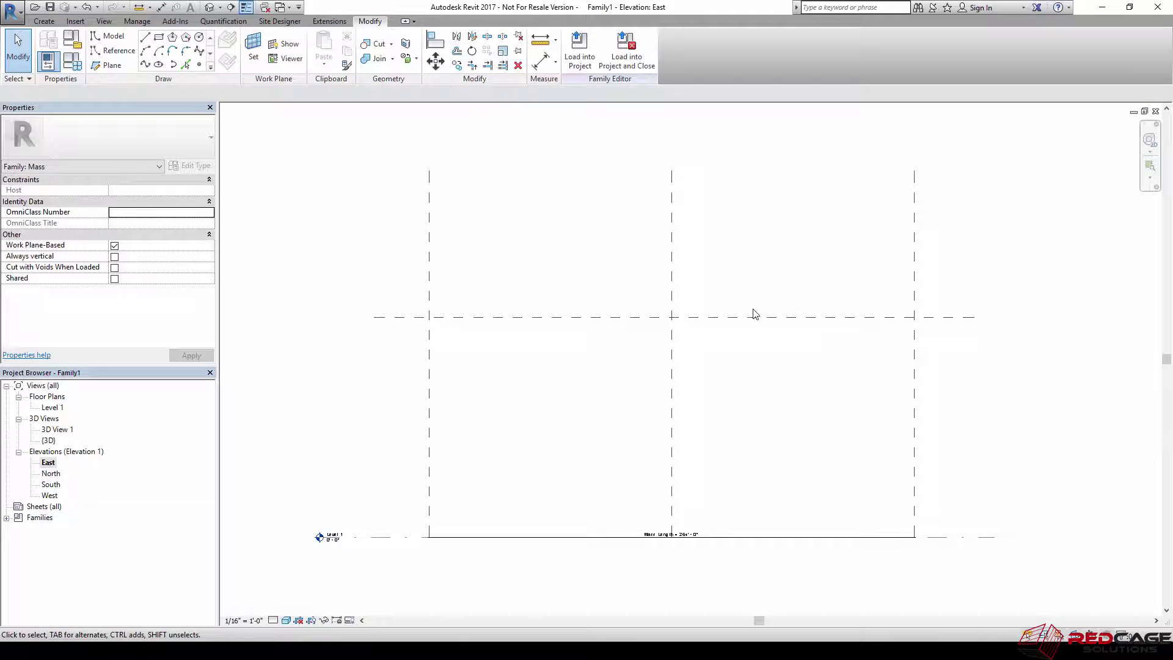
Step: Add an aligned dimension between Level 1 and the Top plane, placed outside the outermost vertical plane
left_click(540, 61)
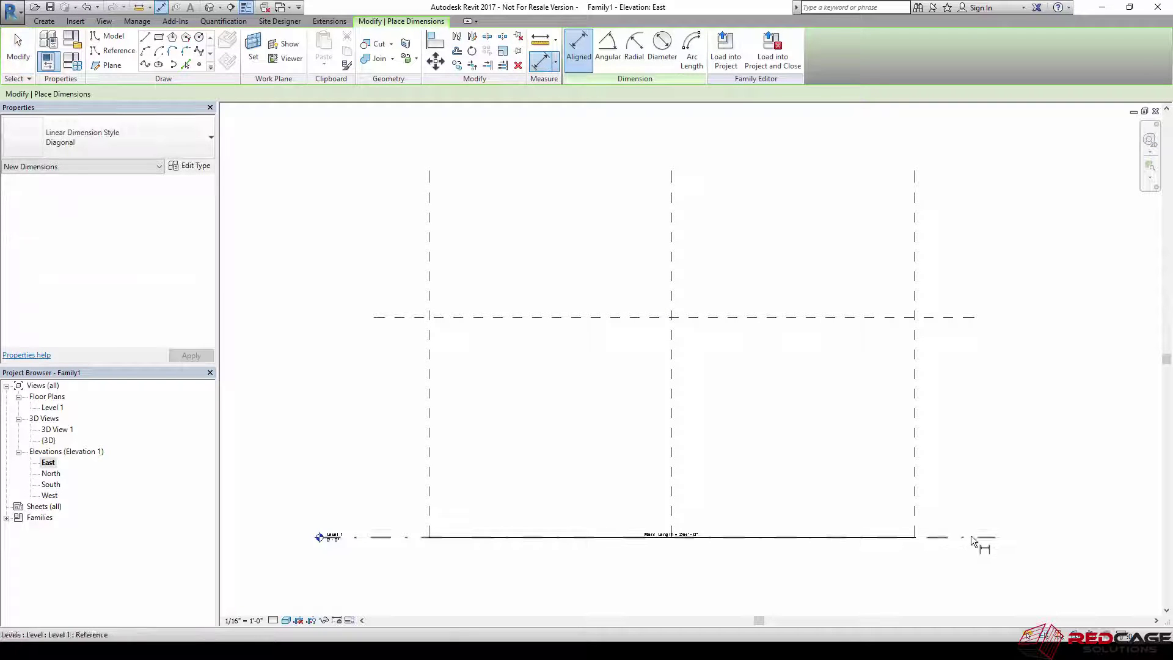
left_click(970, 536)
left_click(958, 318)
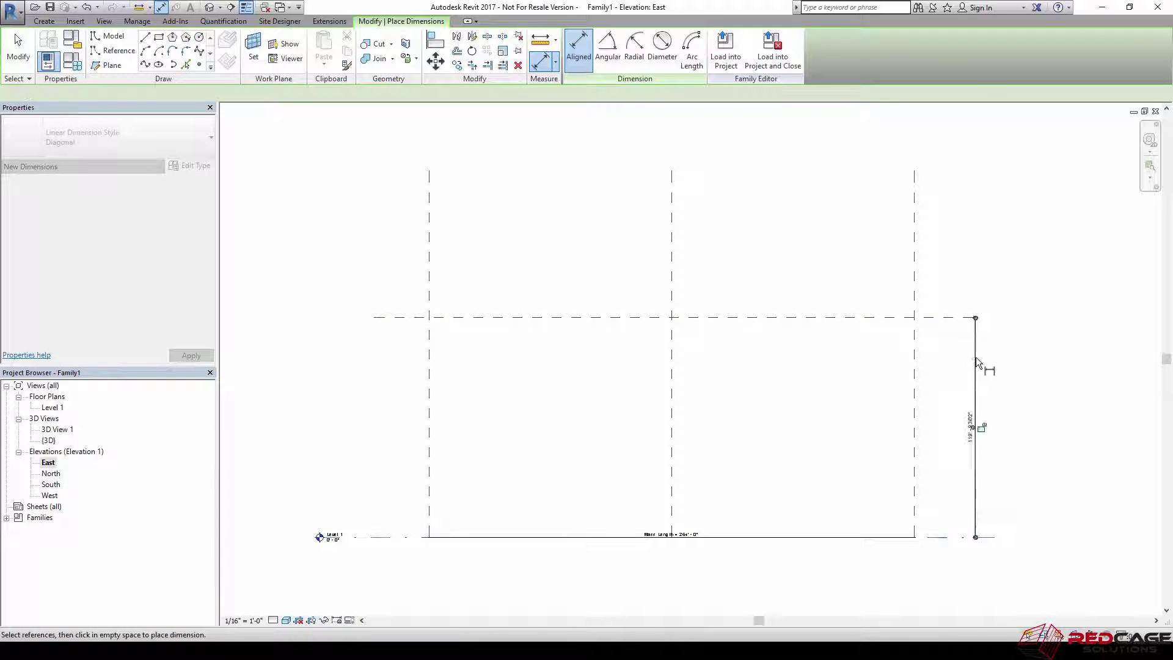
left_click(978, 370)
key("Escape")
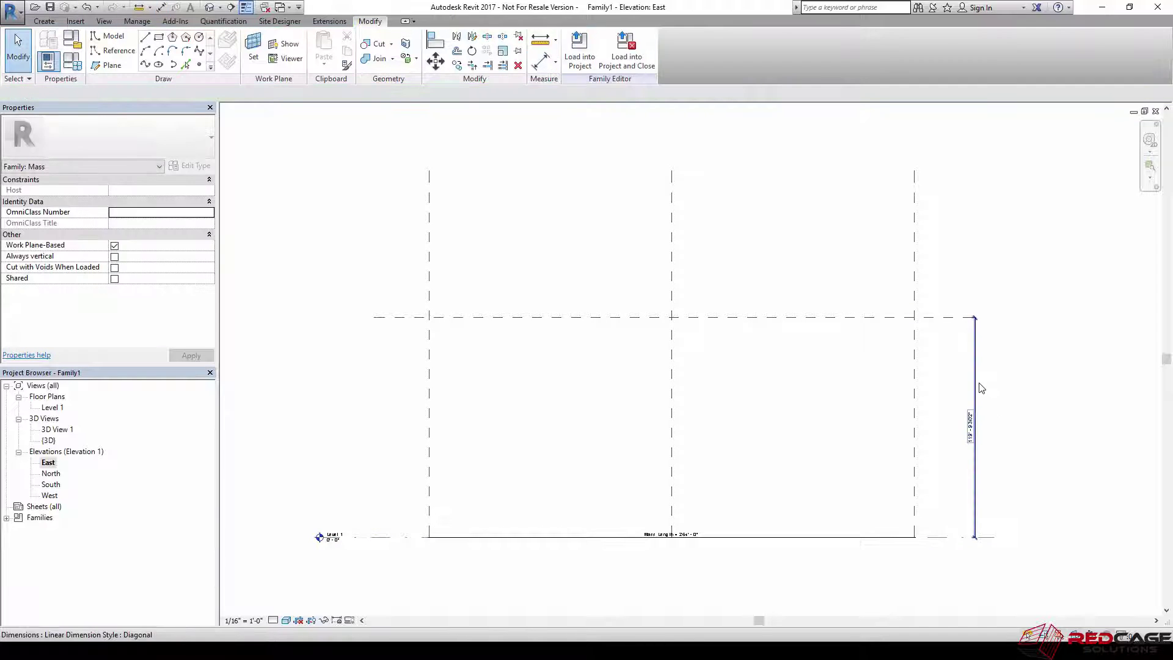
Step: Label the Level 1-to-Top dimension with a new instance family parameter named Mass Height, grouped under Dimensions
left_click(980, 388)
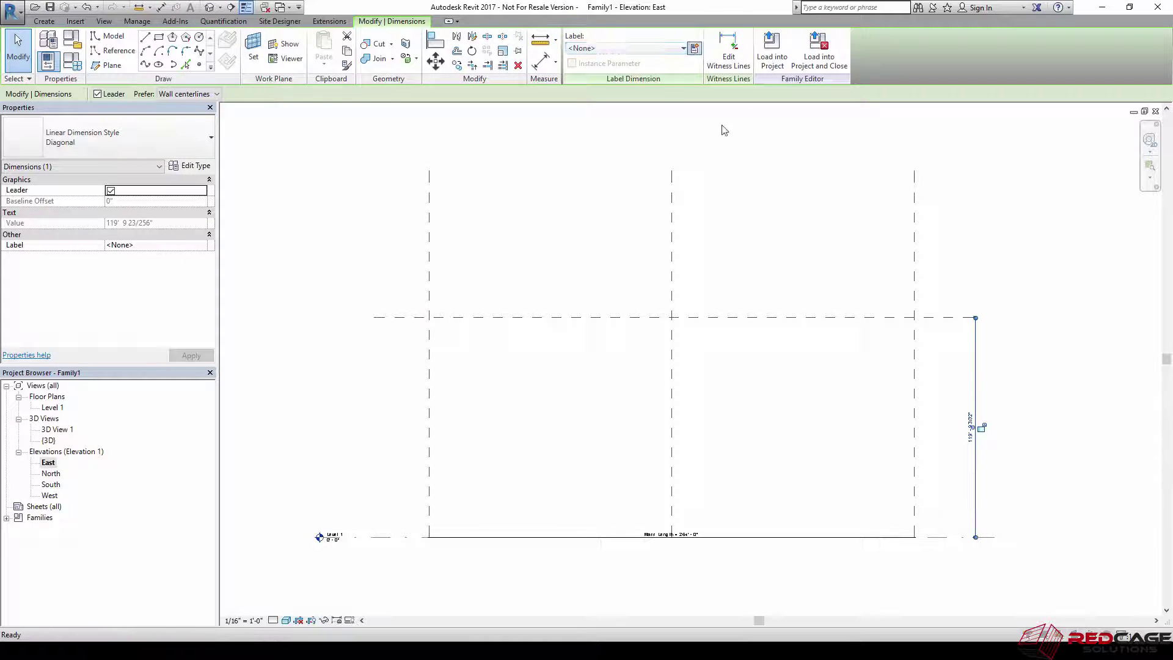
left_click(694, 47)
type("Mass height")
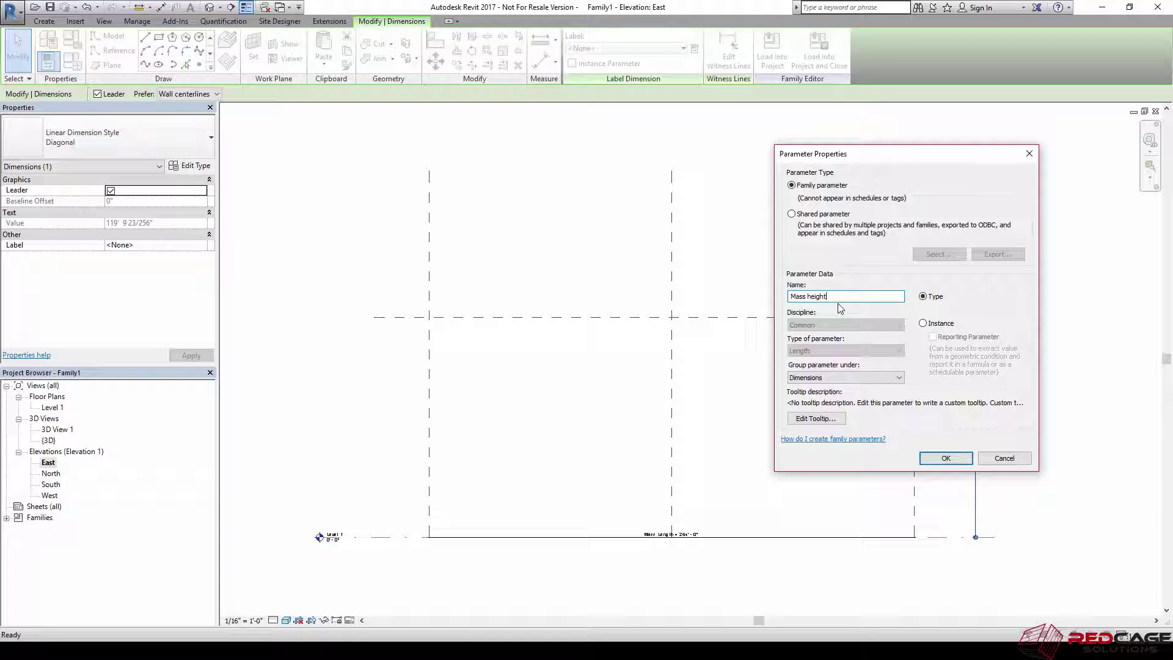
key("BackSpace")
key("BackSpace")
key("BackSpace")
type("Height")
left_click(924, 324)
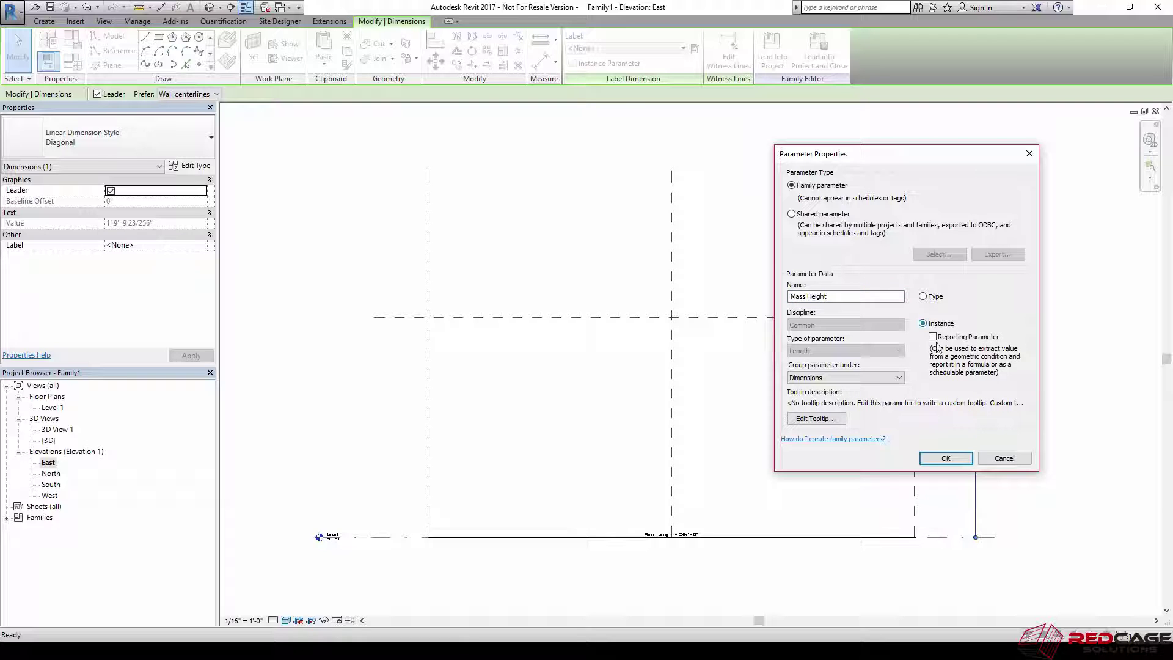
left_click(944, 459)
middle_click_drag(775, 386, 776, 365)
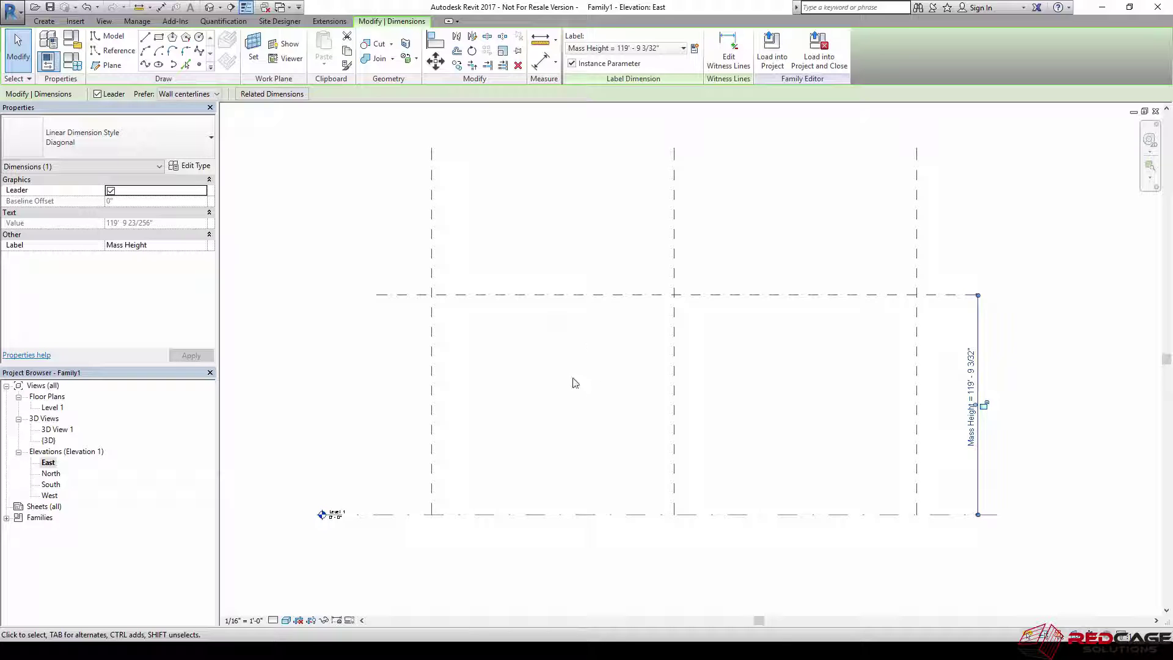
Step: Open the default 3D view and orient it to the isometric corner between Top, Left and Front
left_click(209, 7)
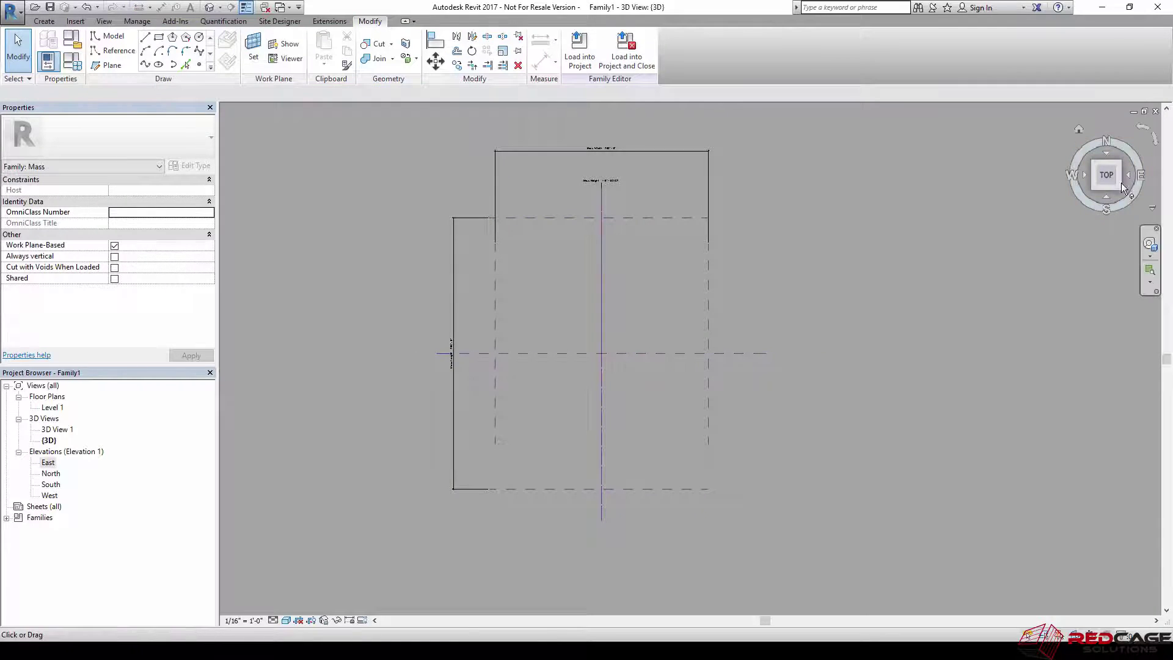
left_click_drag(1094, 190, 1117, 186)
left_click(1115, 182)
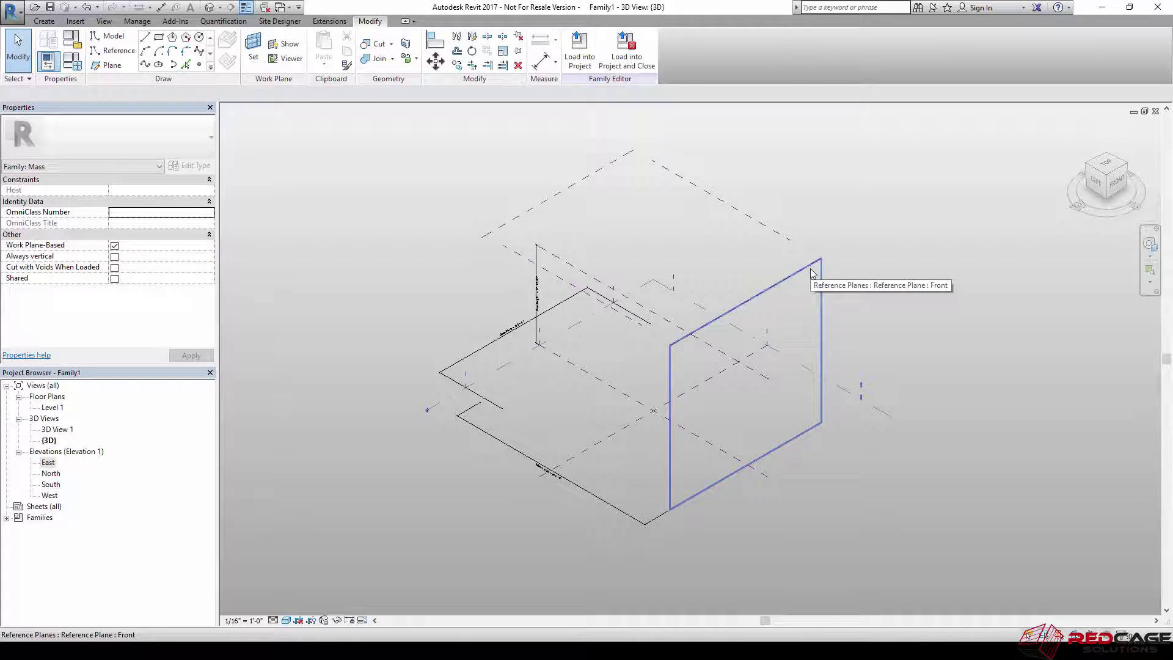
Step: Try stretching the Front reference plane's side edge outward past the other planes, and undo the stretch
left_click(777, 290)
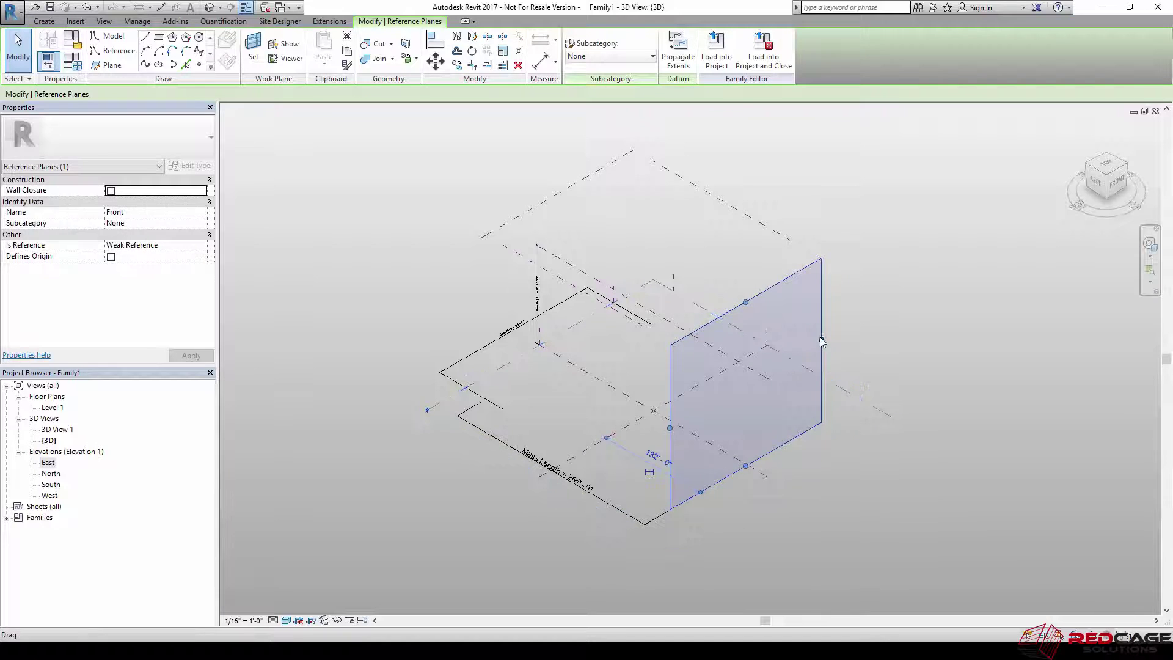
left_click_drag(821, 340, 945, 269)
left_click(886, 468)
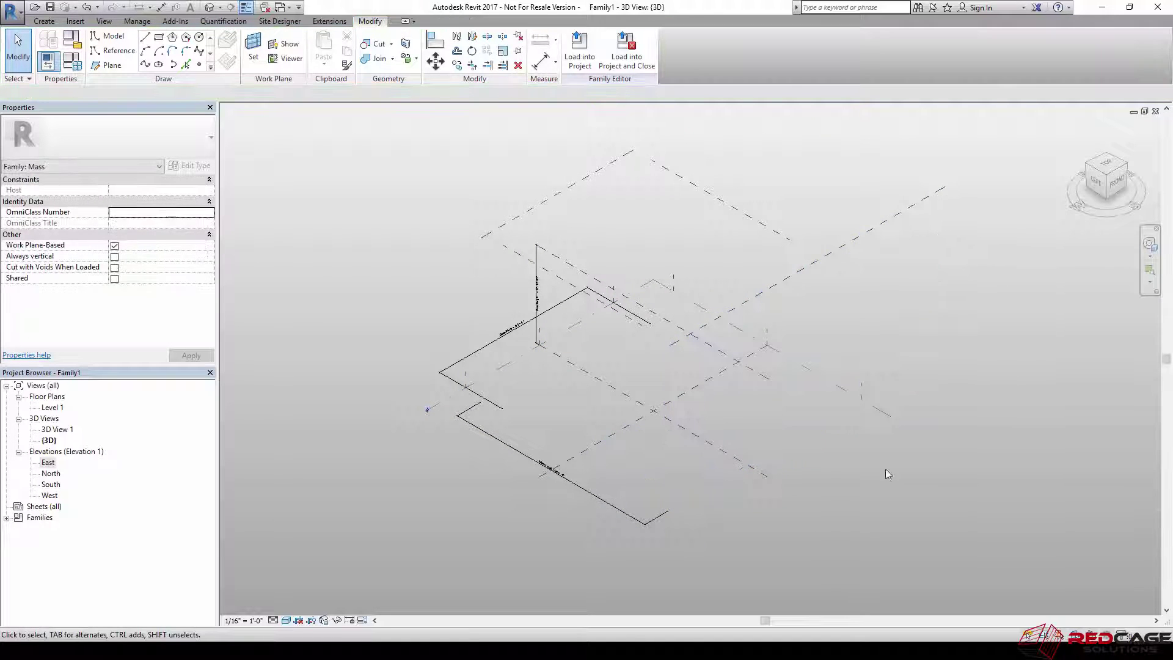
key("ctrl+z")
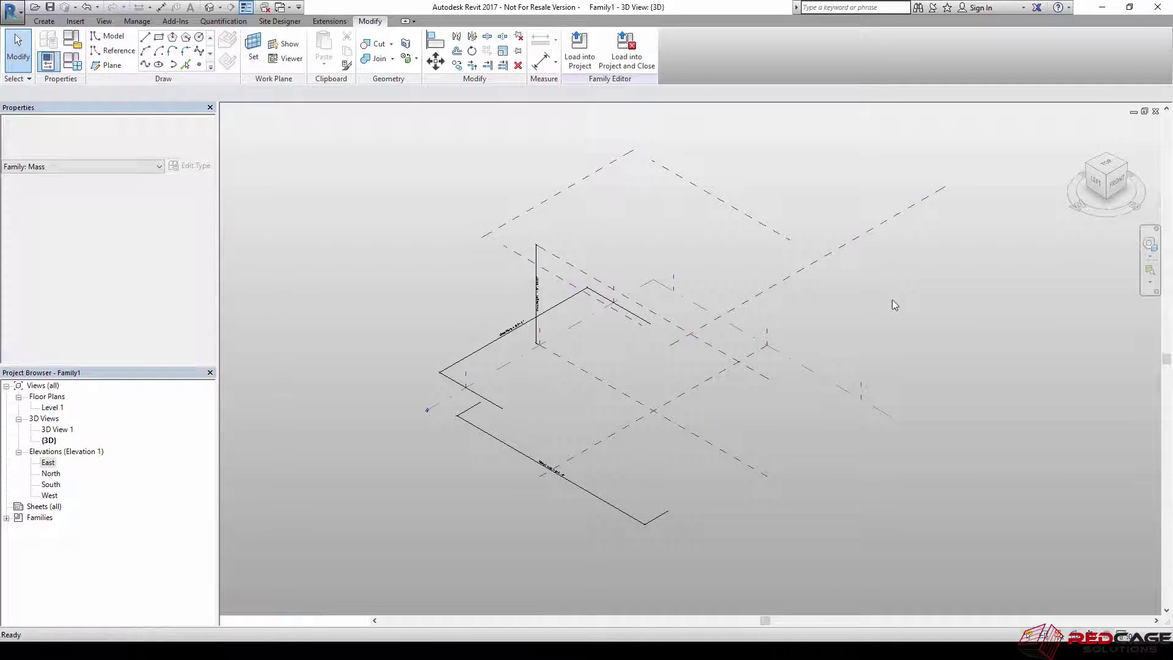
Step: Hide the Dimensions annotation category in the default 3D view through its visibility/graphic overrides
middle_click_drag(538, 293, 550, 316)
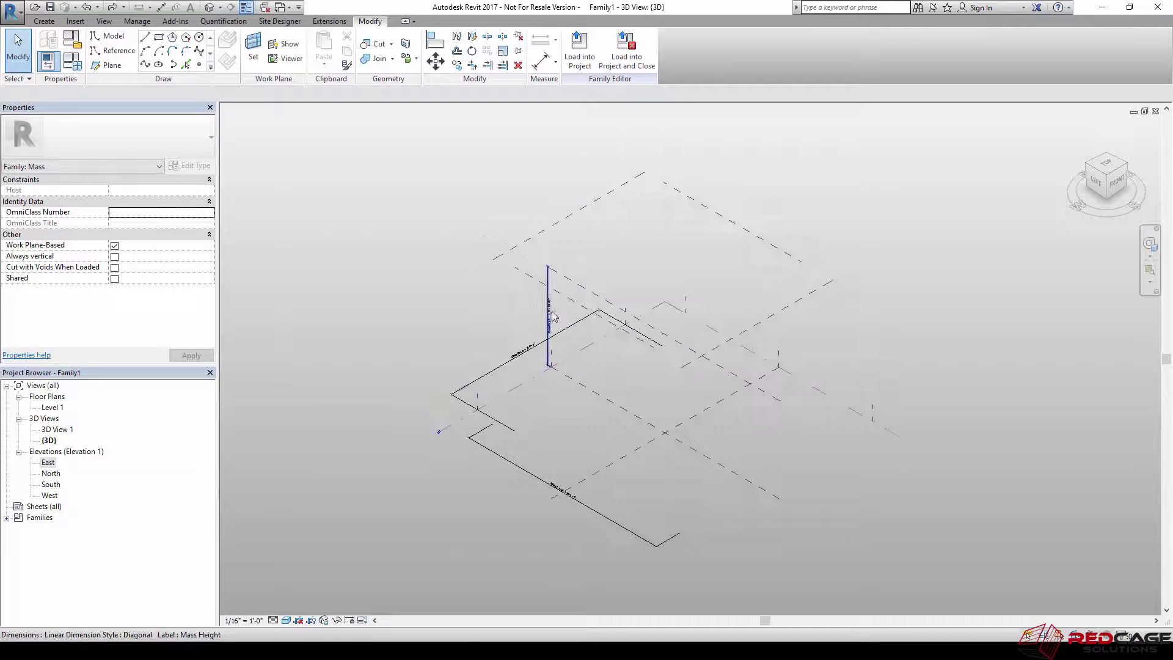
middle_click_drag(493, 410, 722, 405, "shift")
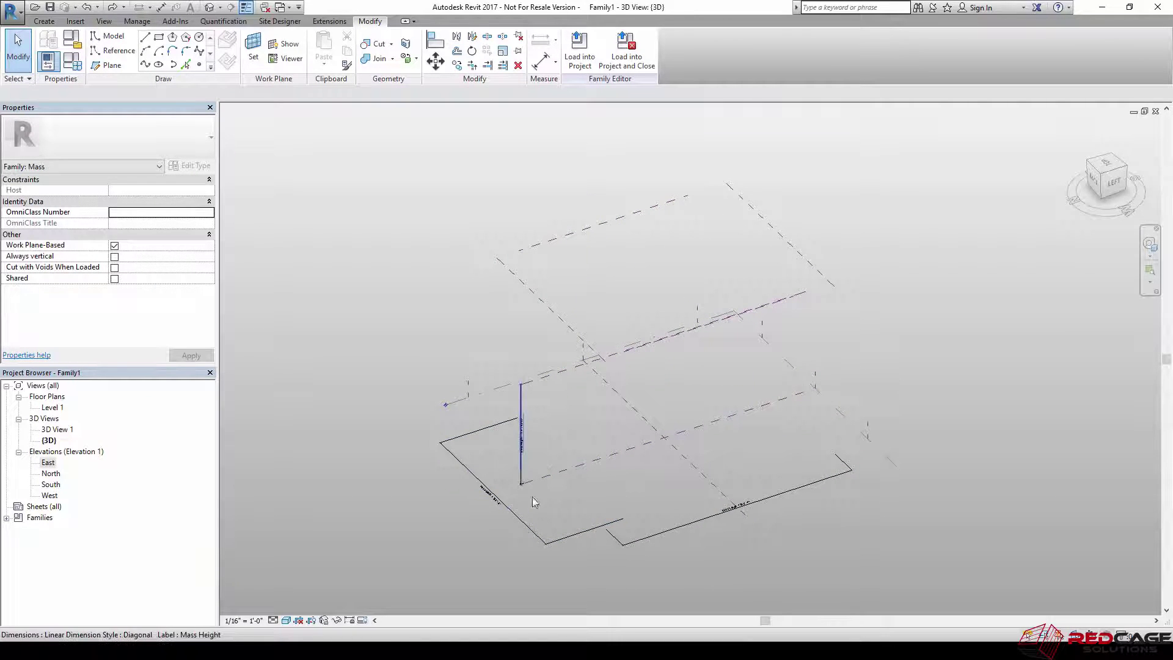
middle_click_drag(603, 339, 600, 324)
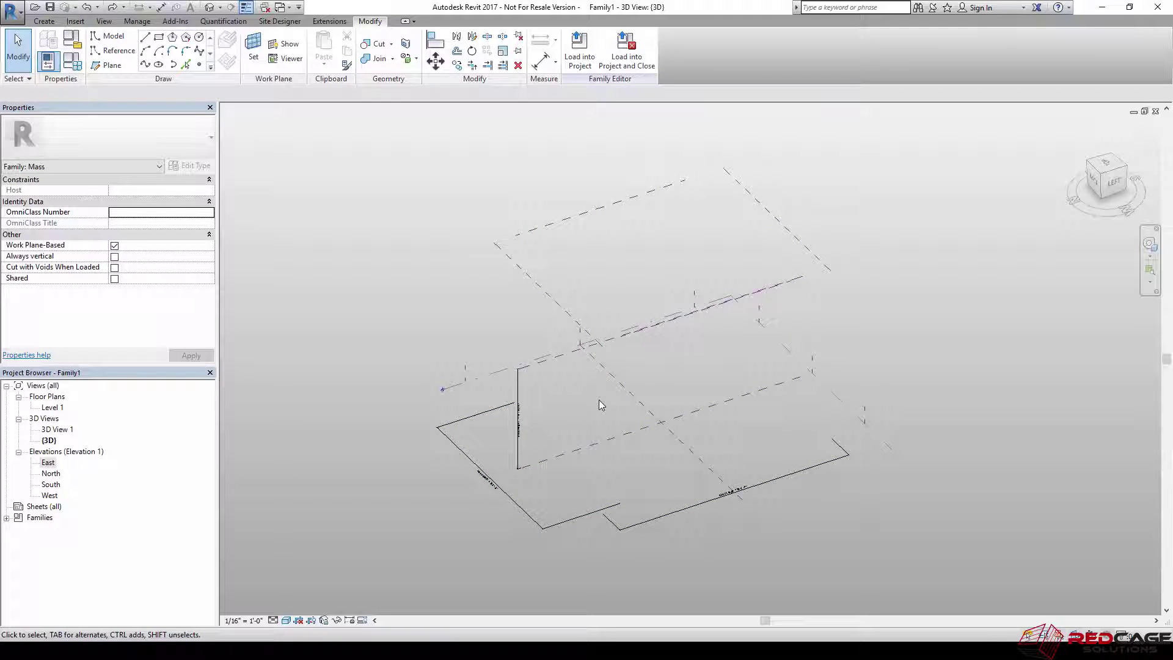
key("v")
key("v")
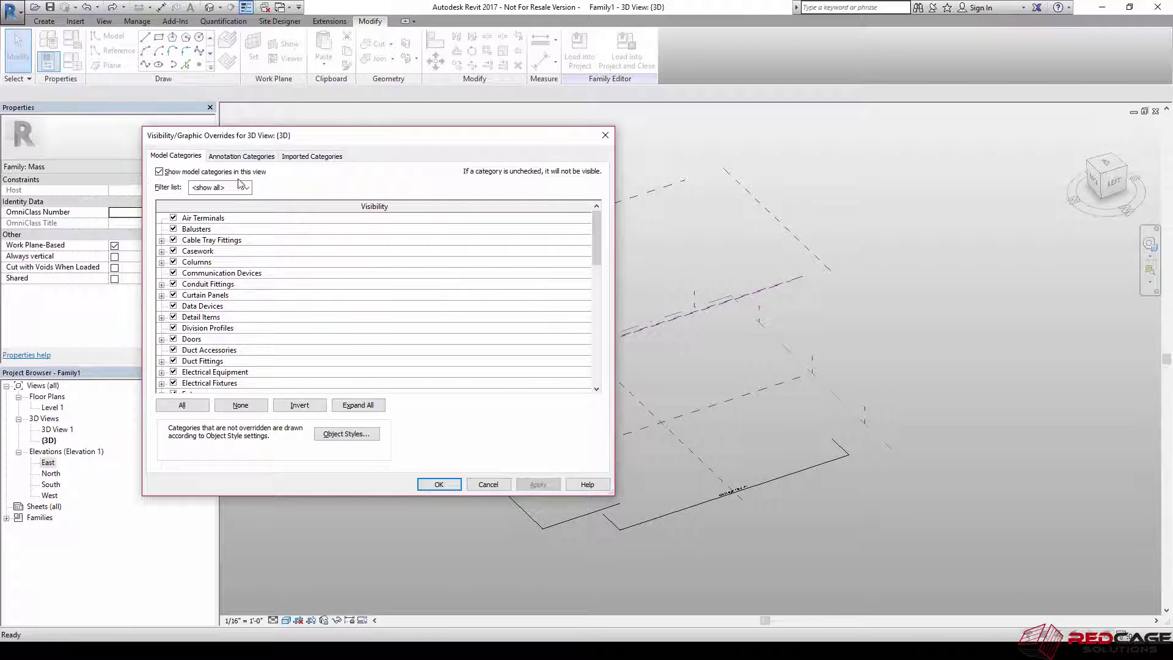
left_click(240, 160)
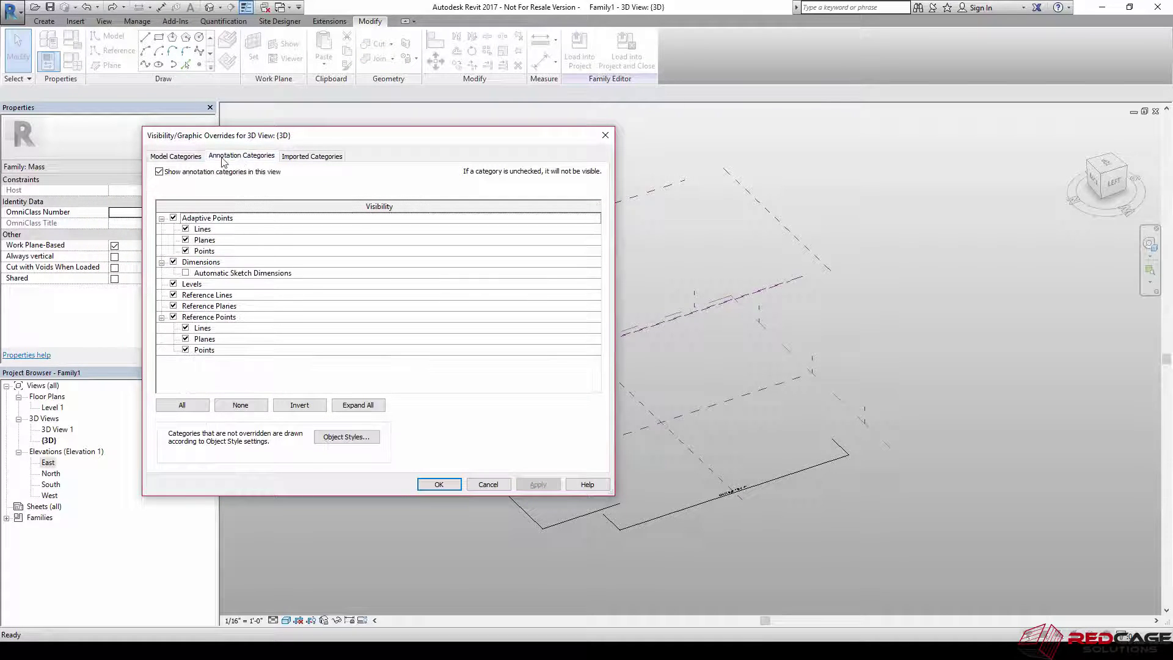
left_click(175, 262)
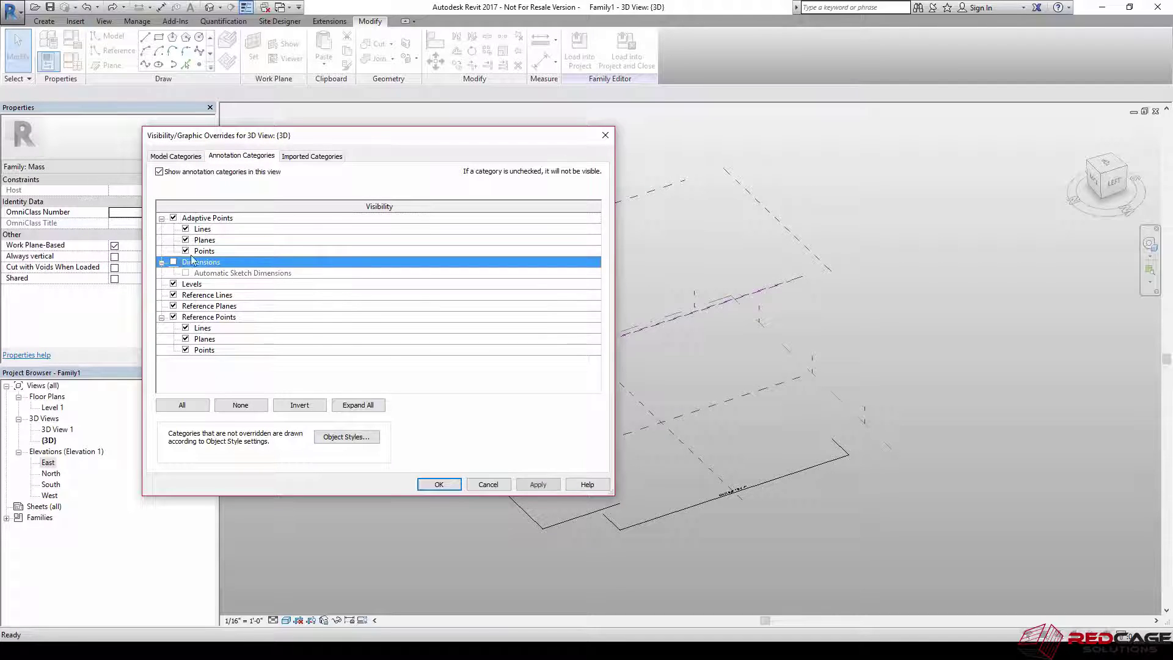
left_click(438, 484)
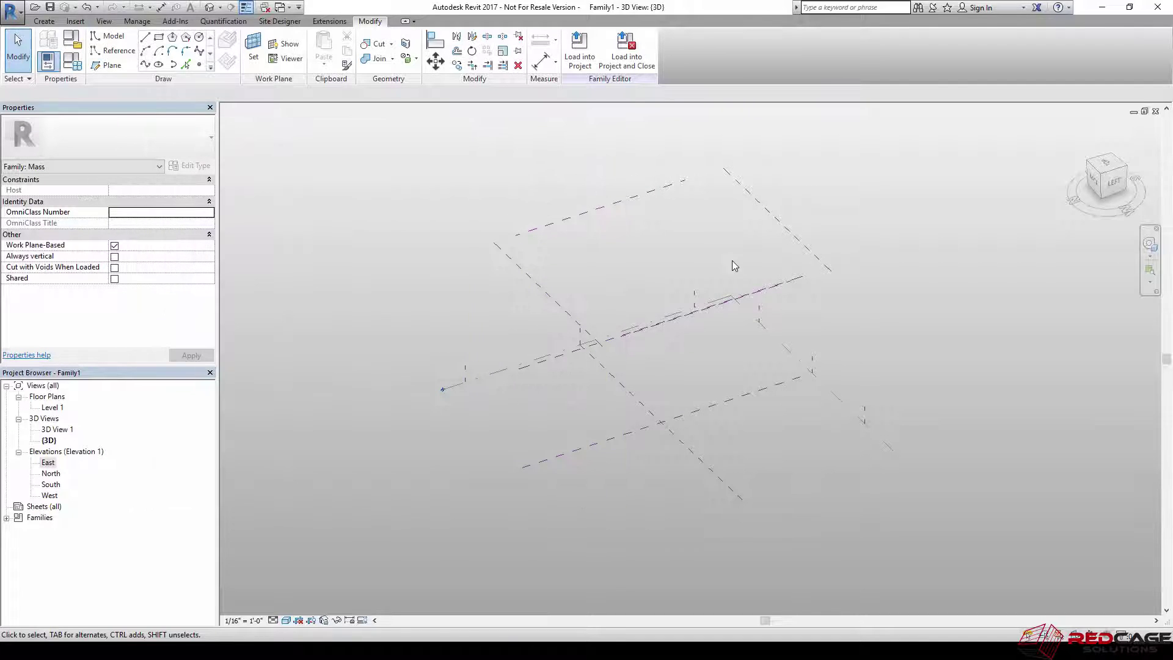
middle_click_drag(652, 312, 695, 310, "shift")
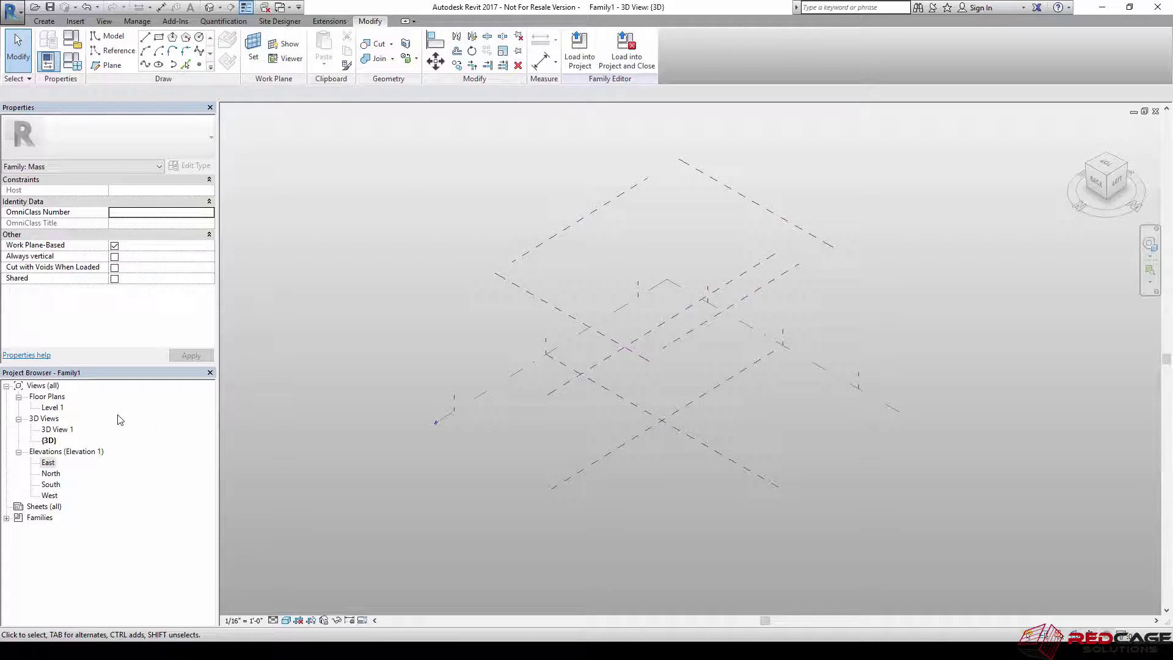
Step: In the Level 1 floor plan, draw a model-line rectangle between opposite corners of the four outer reference planes
double_click(52, 407)
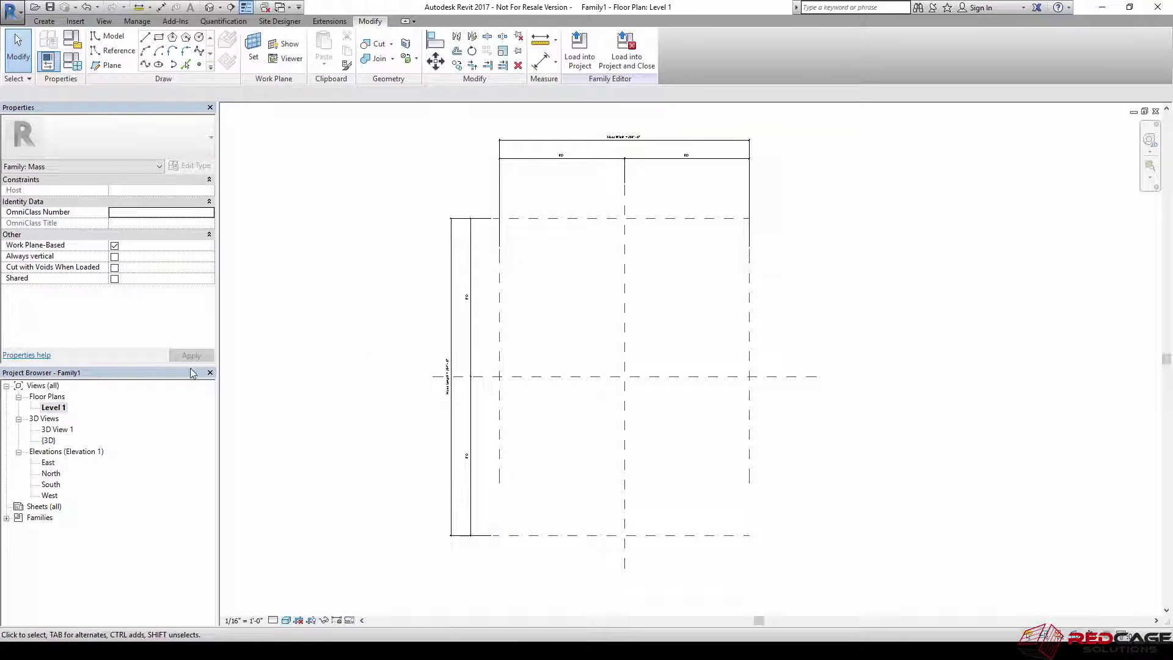
middle_click_drag(545, 304, 537, 289)
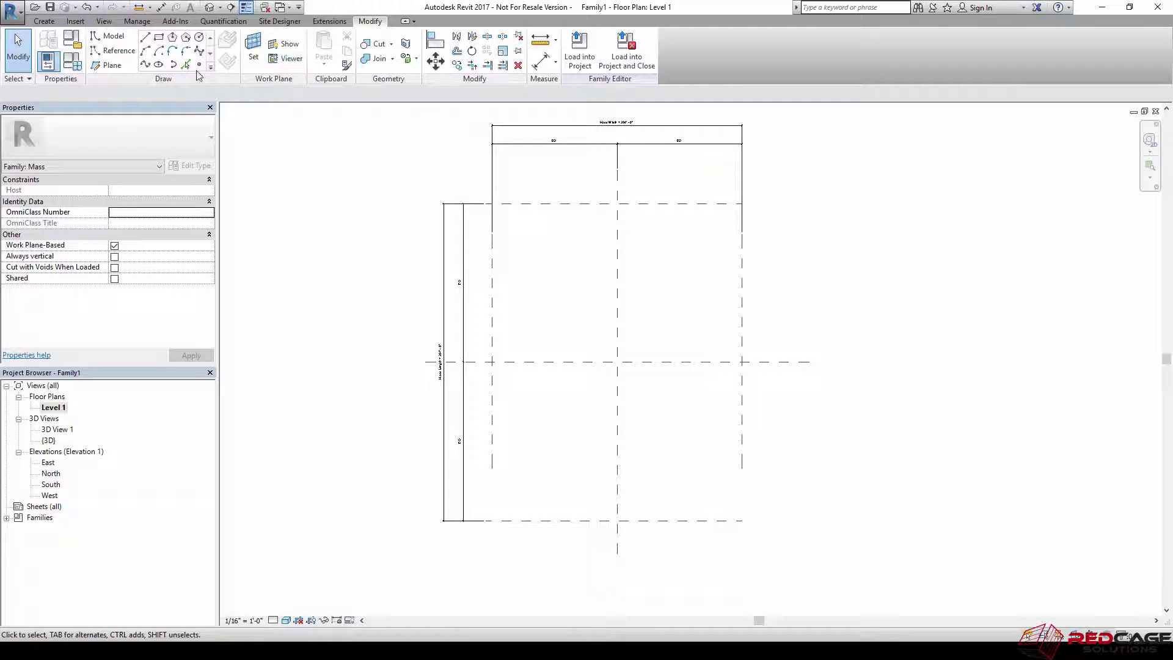
left_click(110, 39)
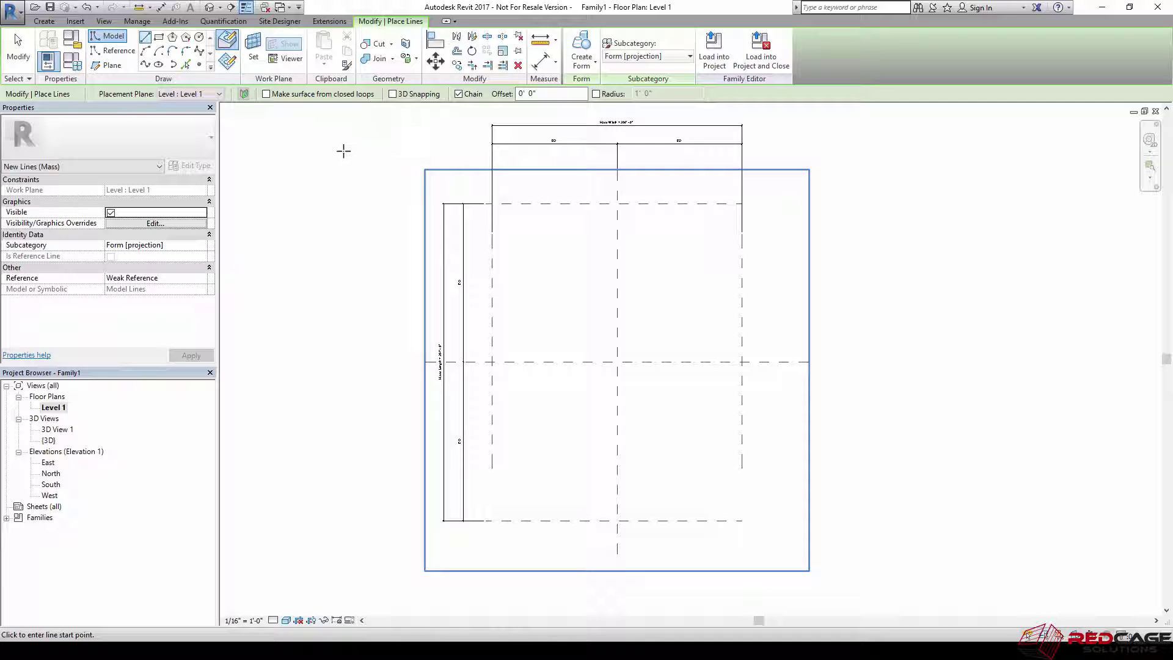
left_click(160, 39)
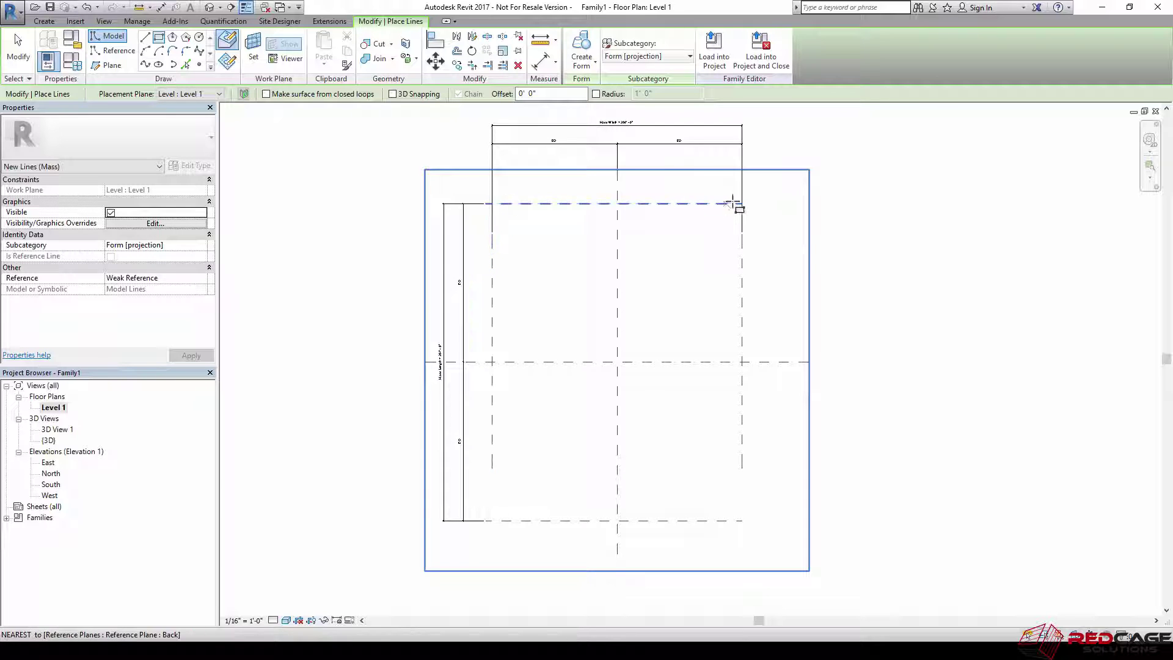
left_click(492, 204)
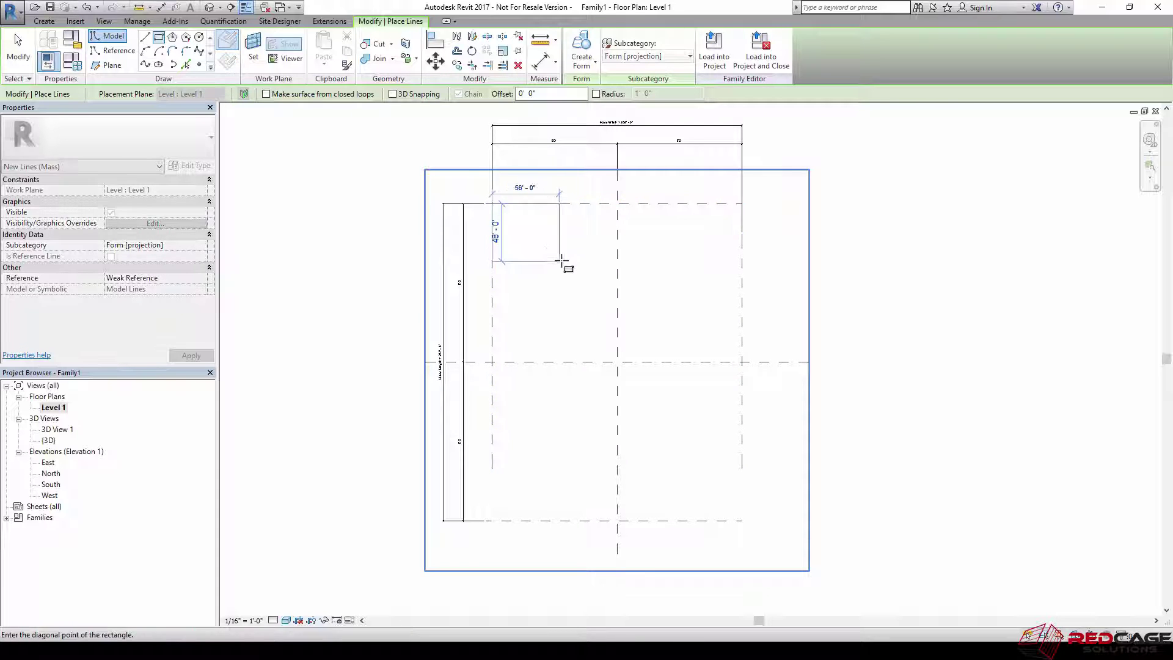
left_click(742, 520)
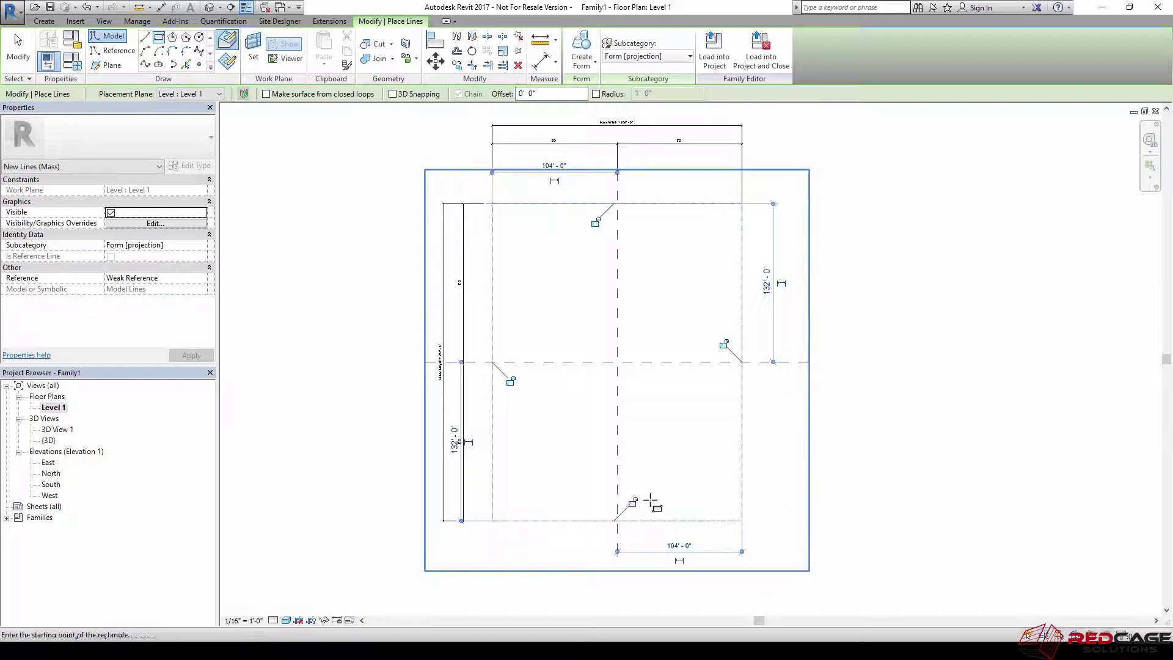
Step: Lock all four rectangle sides to their reference planes, end the line command and return to the default 3D view
left_click(725, 346)
left_click(595, 222)
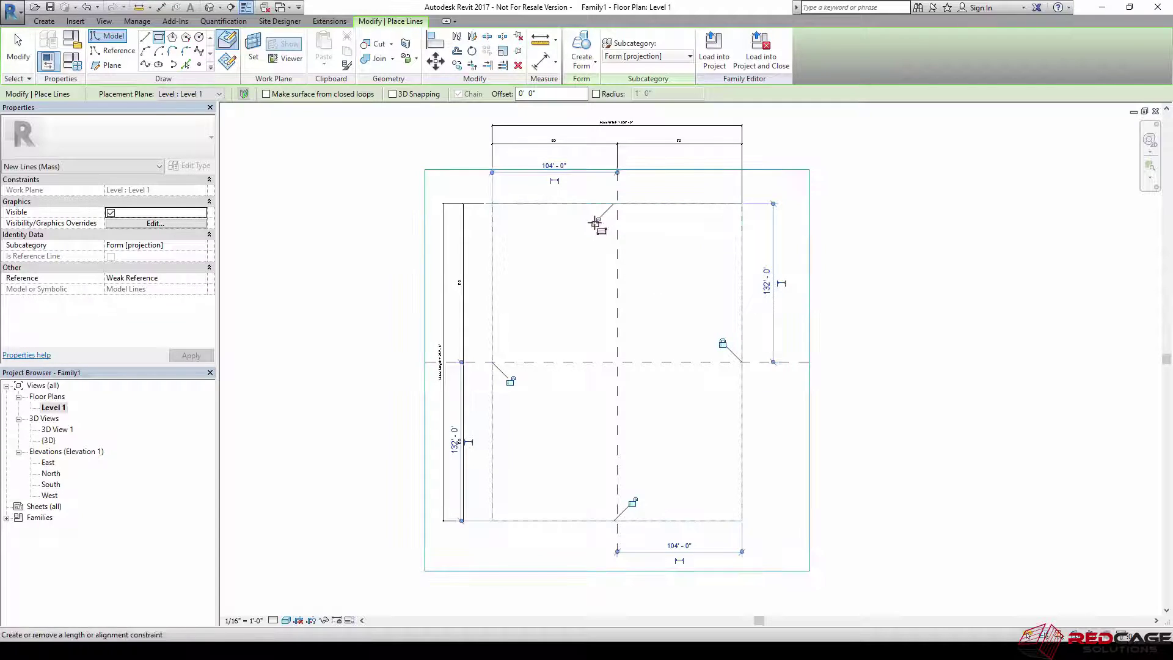
left_click(510, 380)
left_click(633, 502)
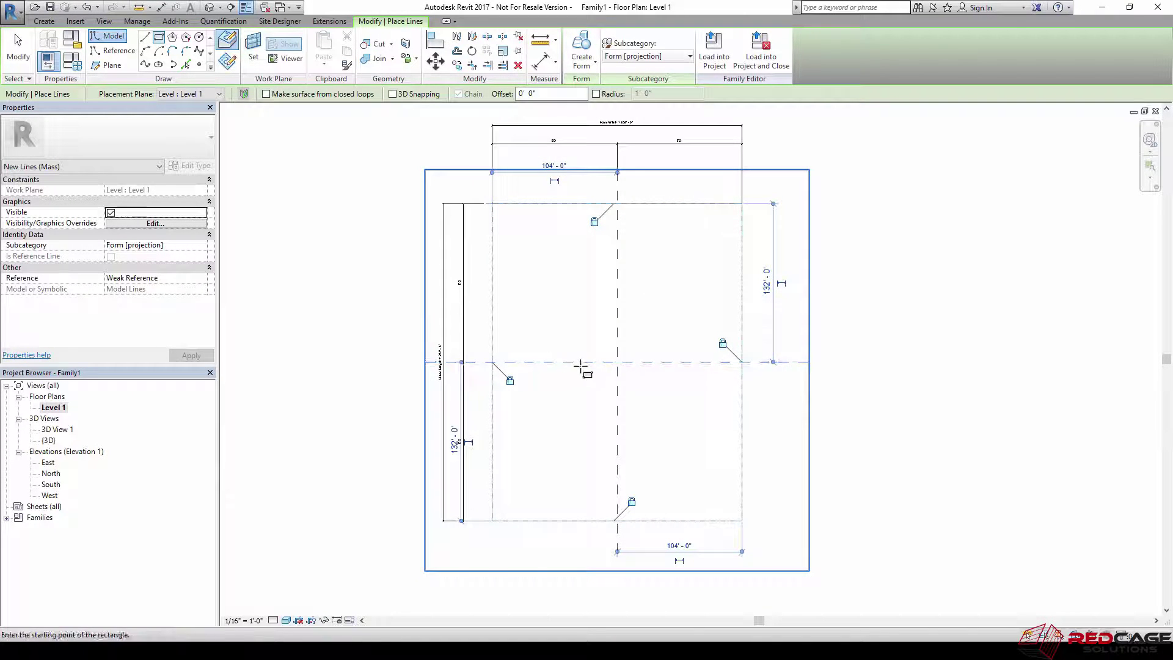
right_click(553, 299)
left_click(562, 306)
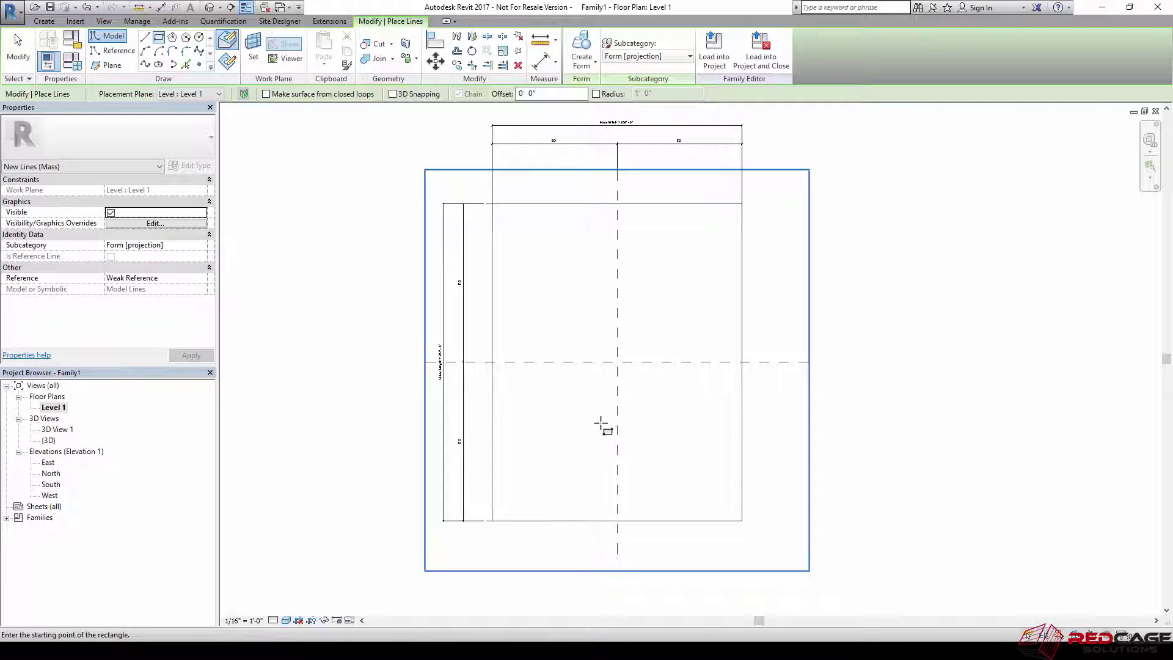
left_click(210, 7)
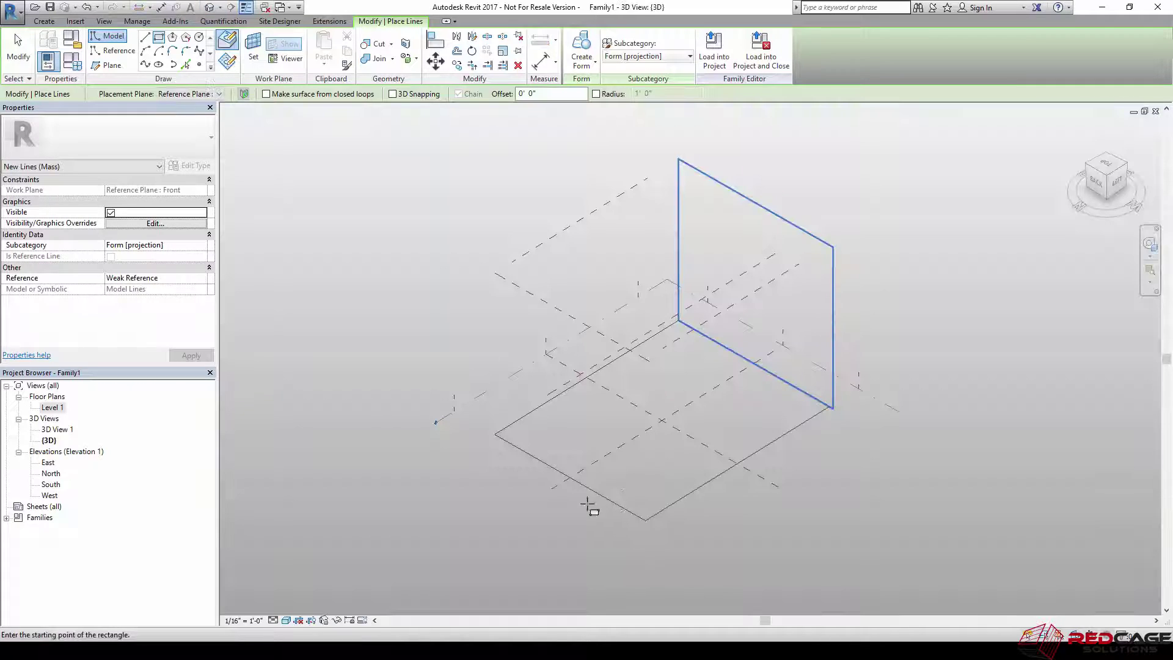
key("Escape")
key("Escape")
Step: Try creating a solid form from the Level 1 rectangle alone, and undo it
key("Tab")
left_click(611, 500)
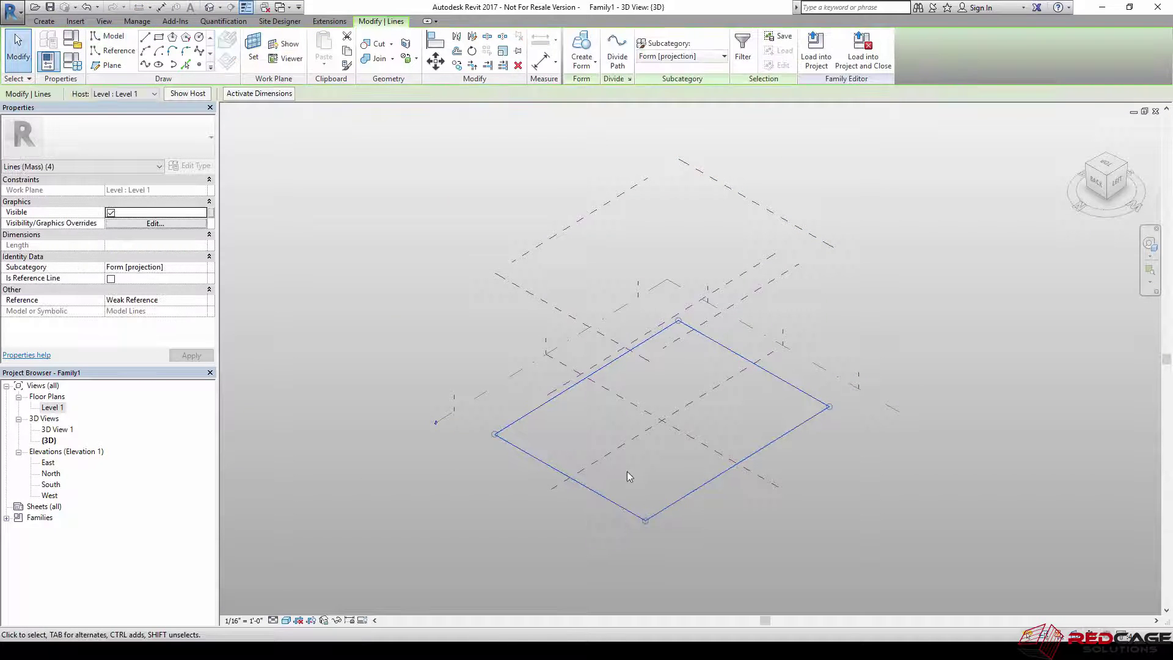
left_click(581, 61)
left_click(597, 89)
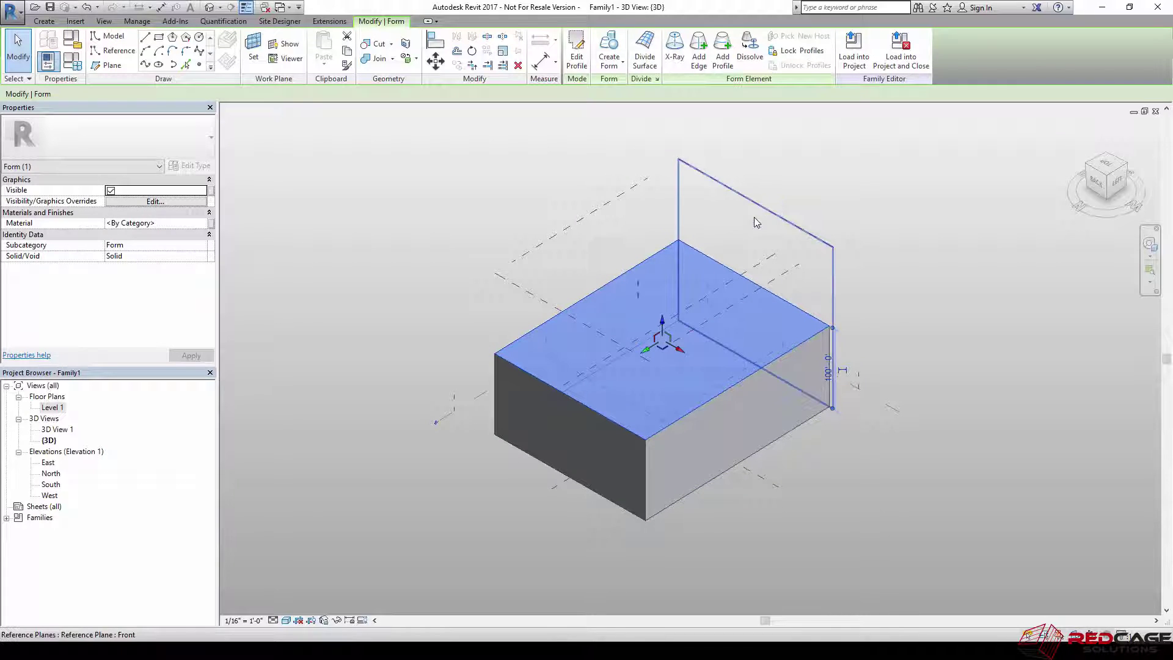
key("ctrl+z")
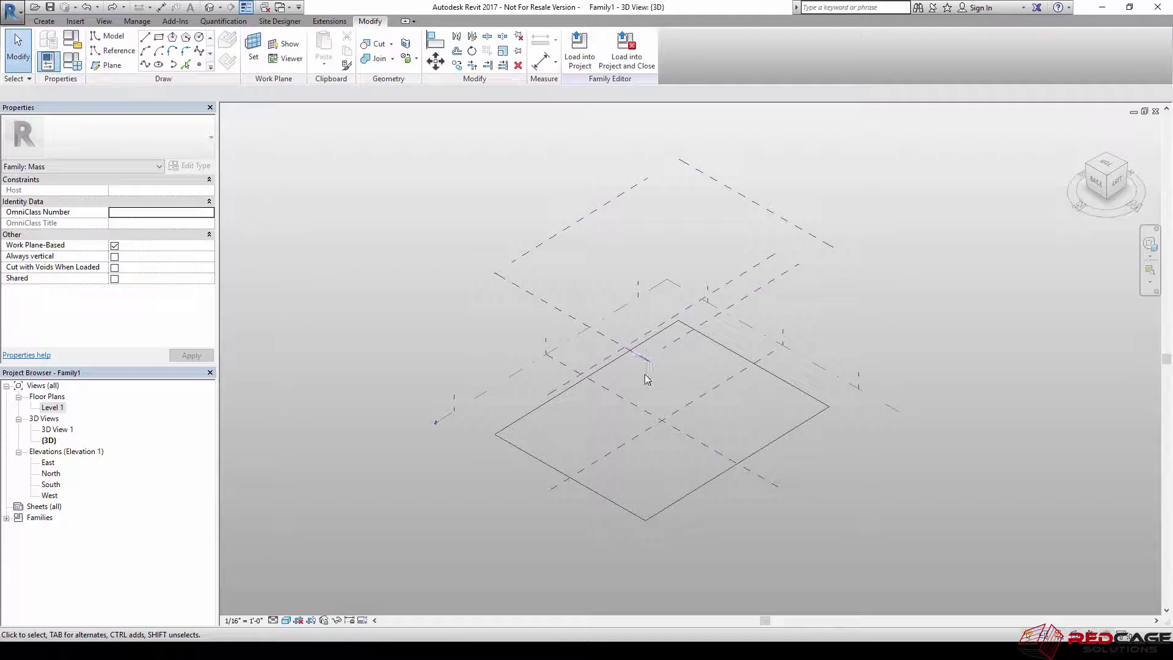
Step: Create an inner rectangle on the Top reference plane by picking the base rectangle's four sides as model lines offset 7' 0" inward
left_click(110, 35)
left_click(185, 65)
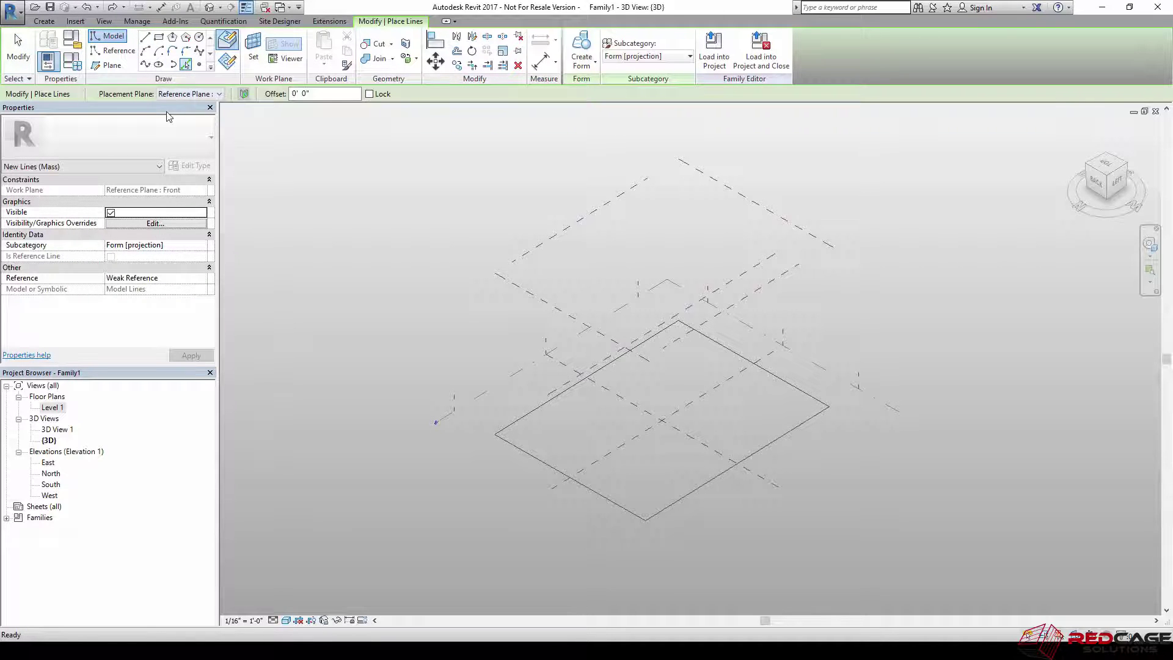
left_click(177, 95)
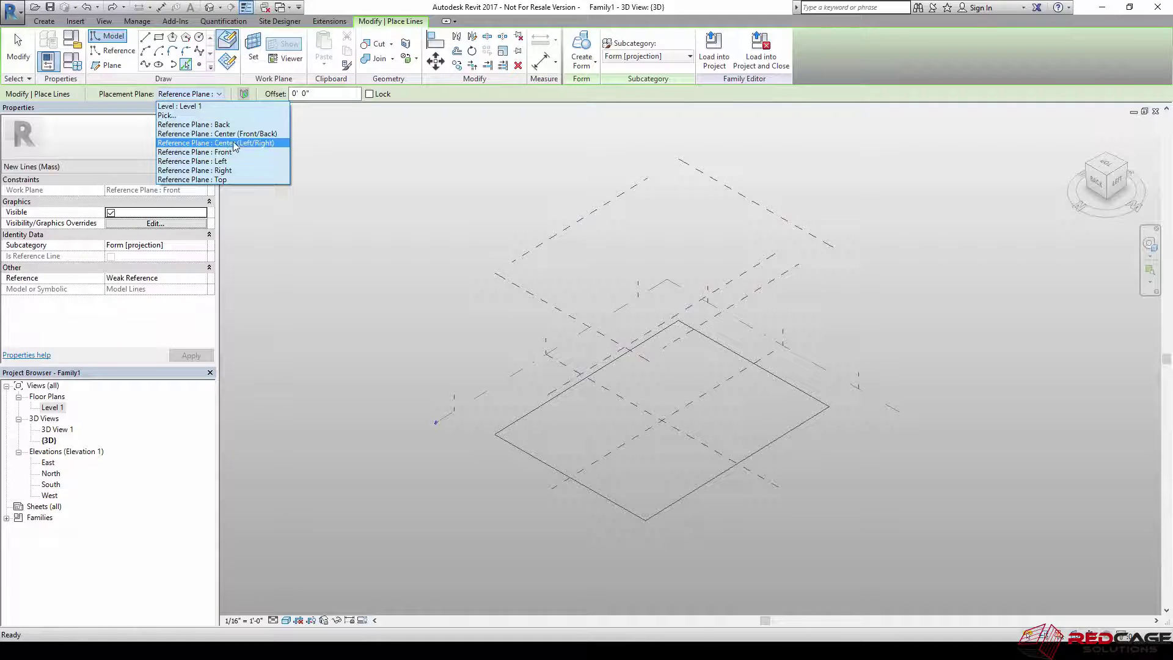
left_click(208, 180)
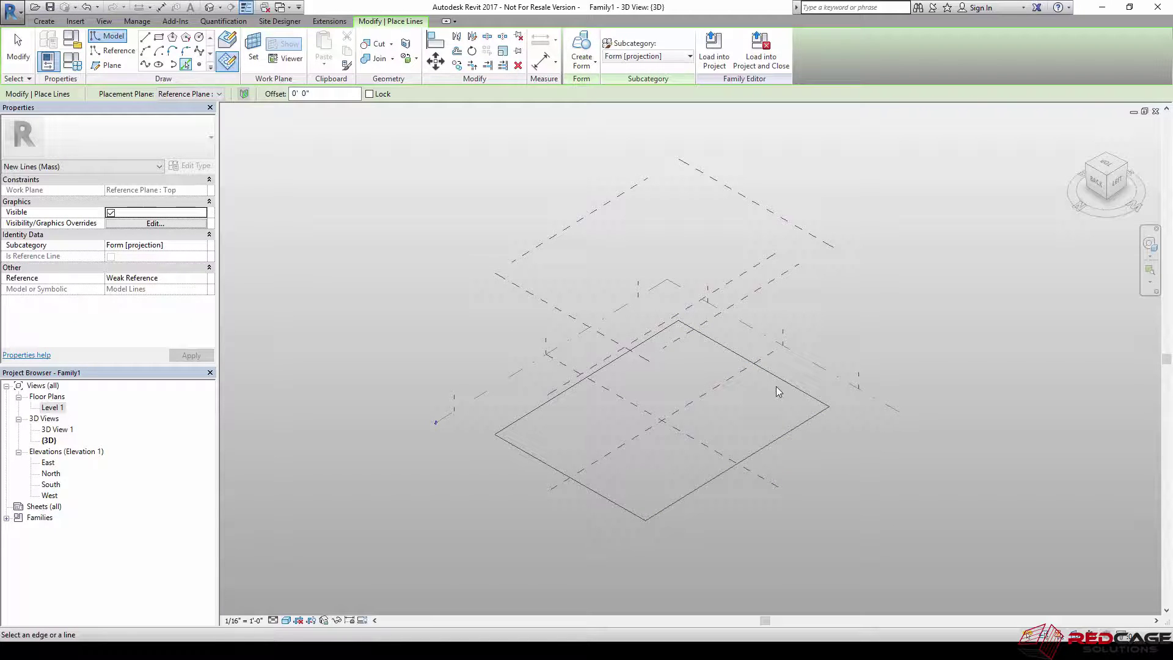
double_click(303, 94)
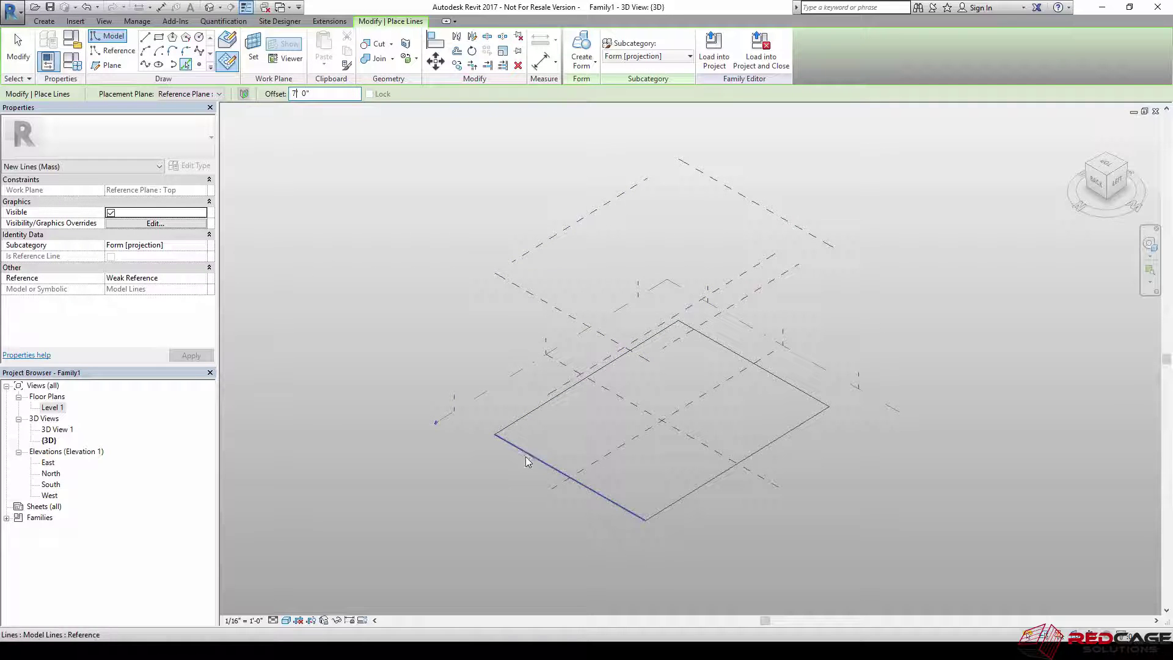
left_click(1105, 168)
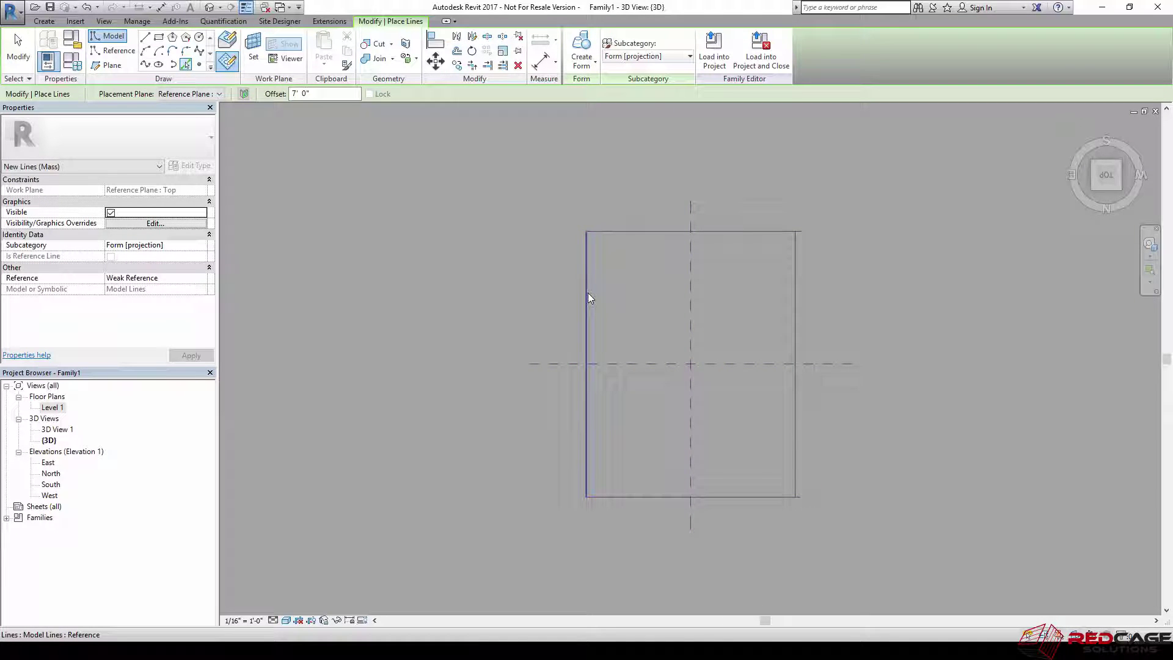
middle_click_drag(589, 297, 498, 236)
scroll(492, 229, "up", 2)
left_click(490, 225)
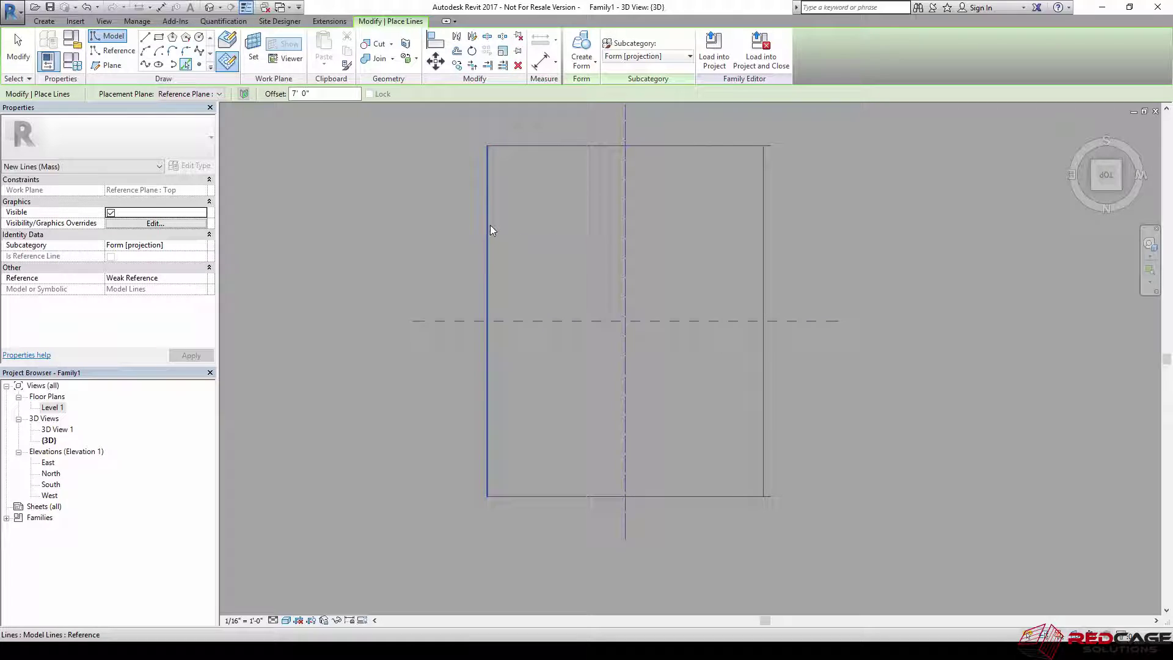
left_click(587, 149)
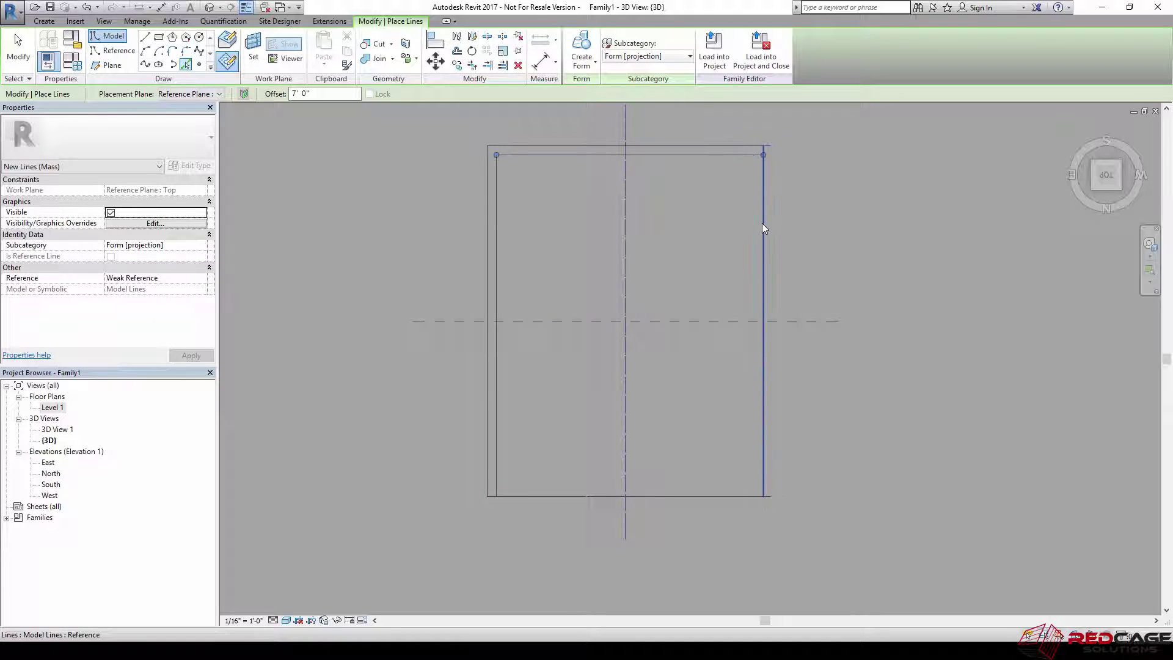
left_click(761, 222)
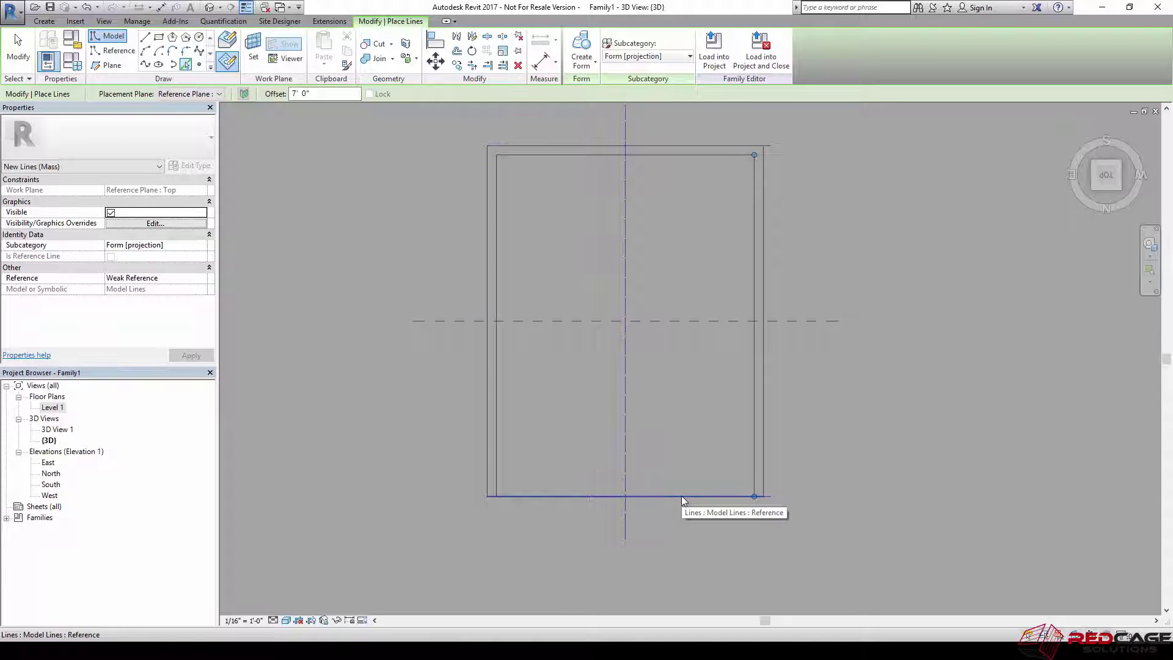
left_click(681, 496)
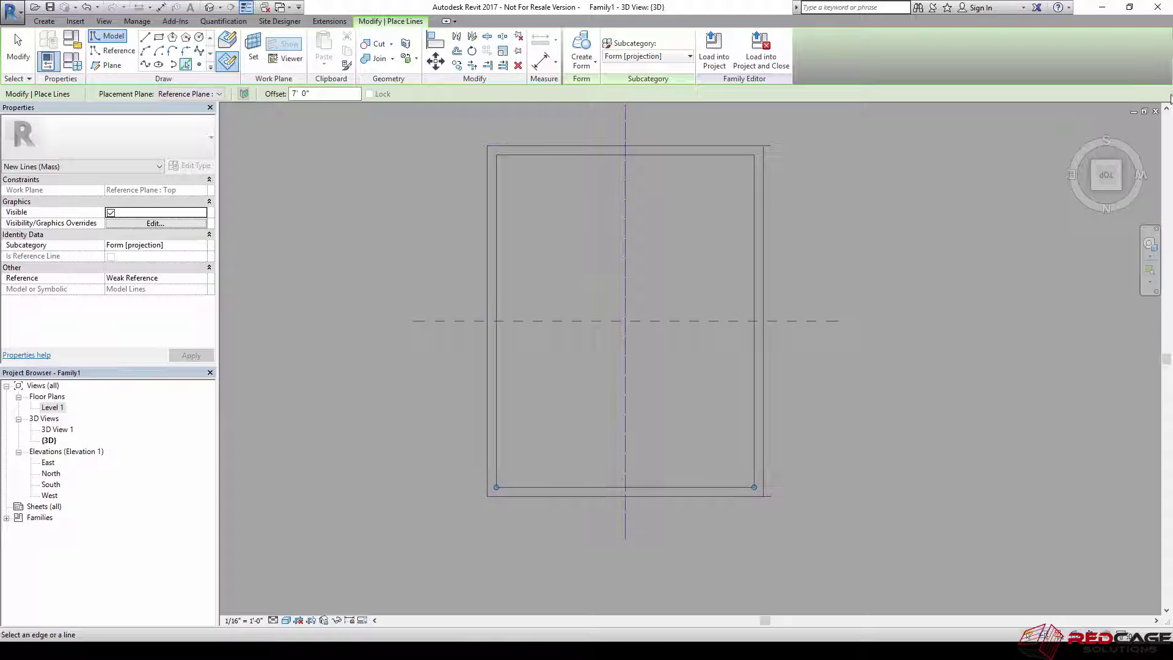
Step: Create a solid form from the Top-plane rectangle and the Level 1 rectangle, each selected as a complete chain of lines
left_click(1095, 188)
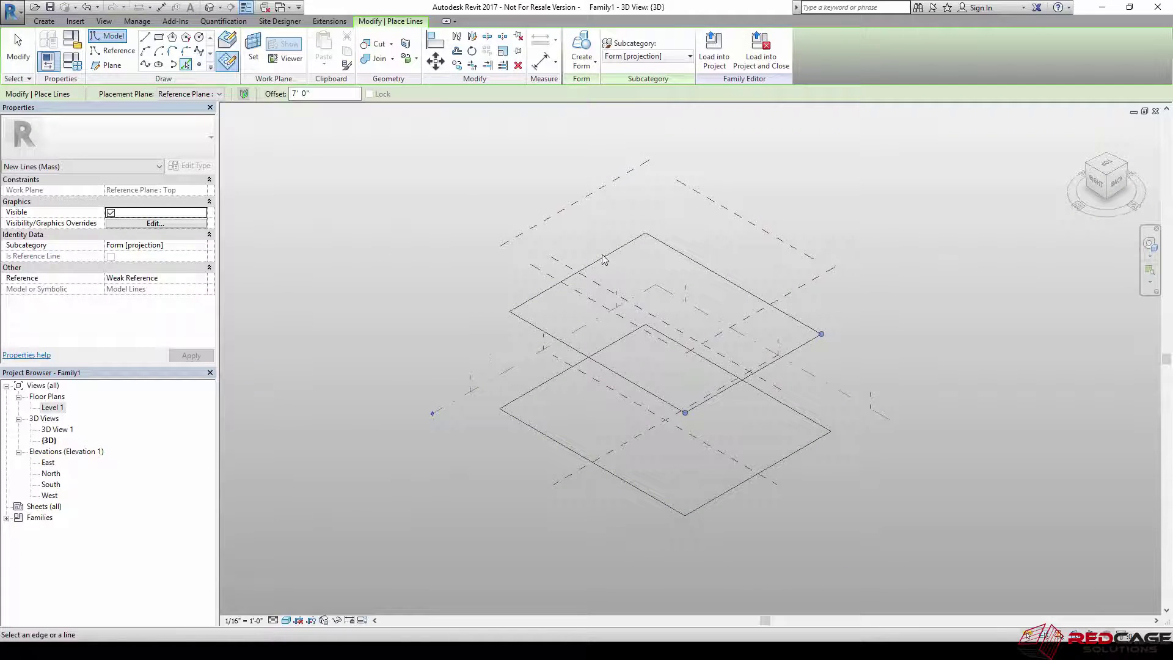
key("Escape")
key("Tab")
left_click(543, 298)
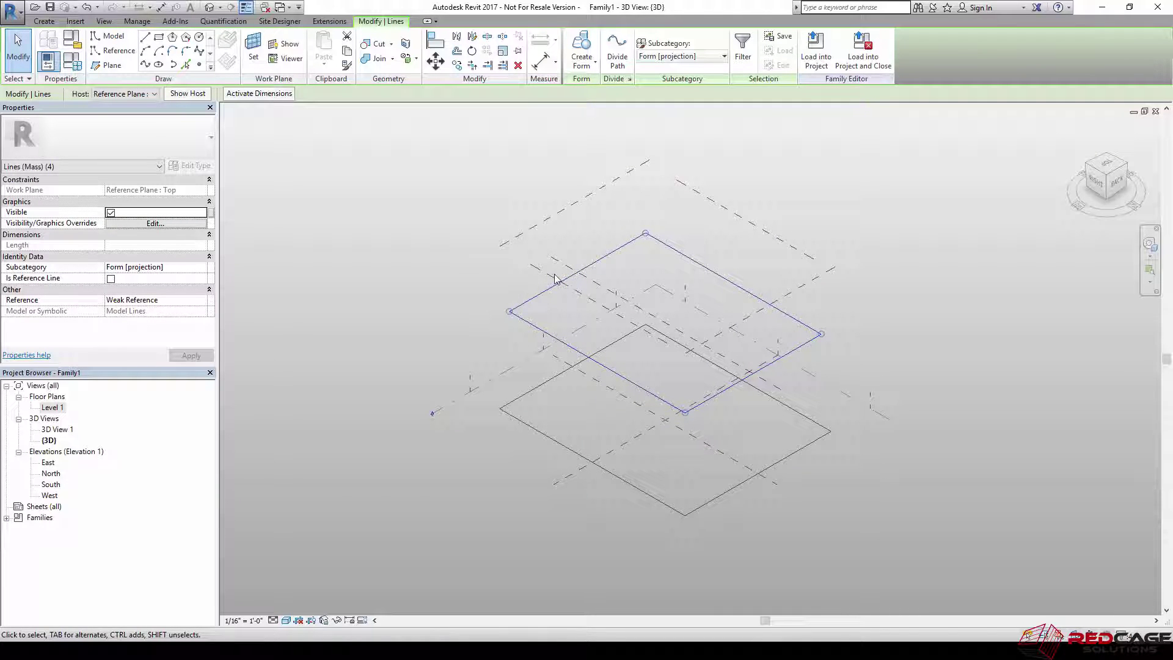
left_click(511, 340)
key("Tab")
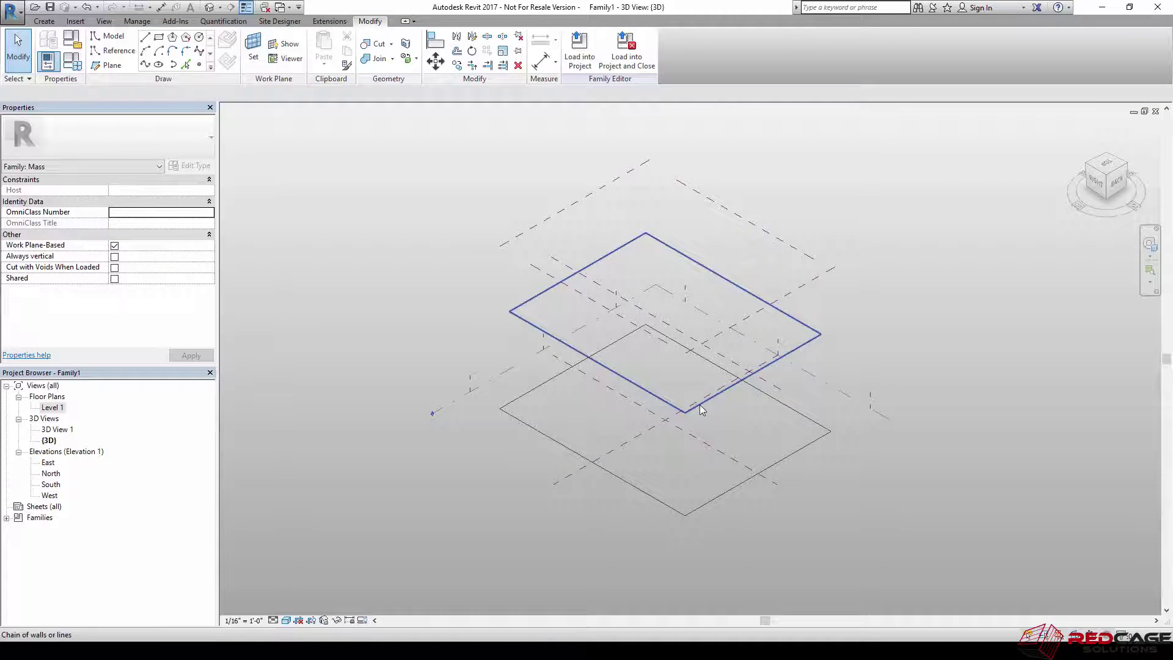
key("Tab")
left_click(540, 296)
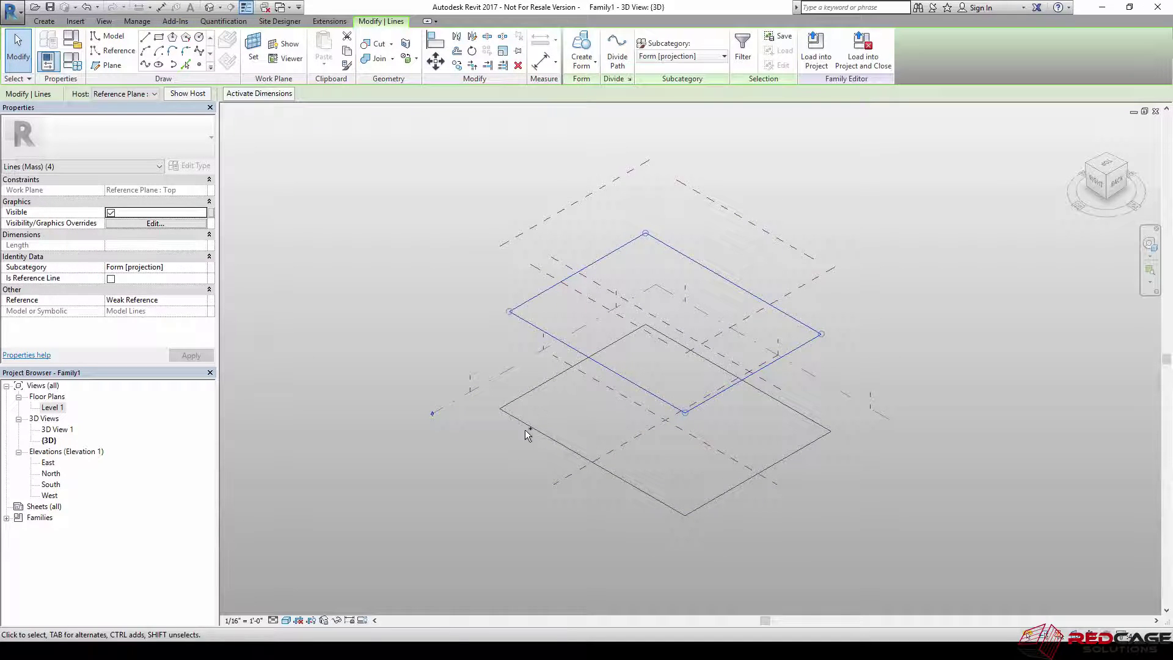
key("Tab")
left_click(529, 428, "ctrl")
left_click(586, 66)
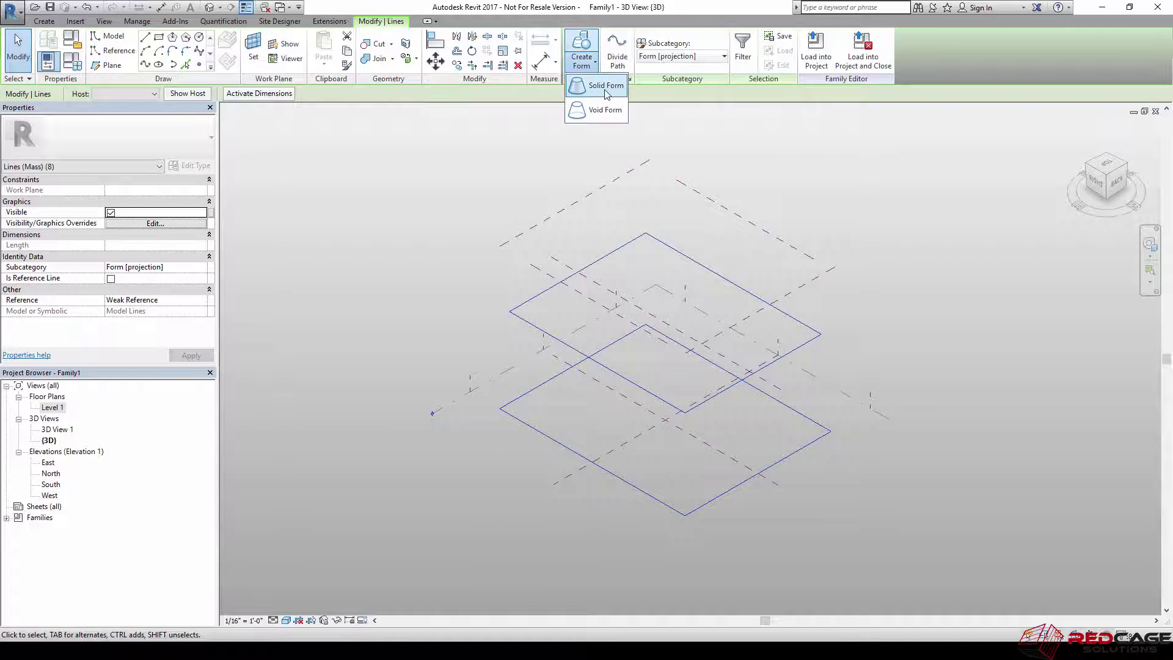
left_click(591, 90)
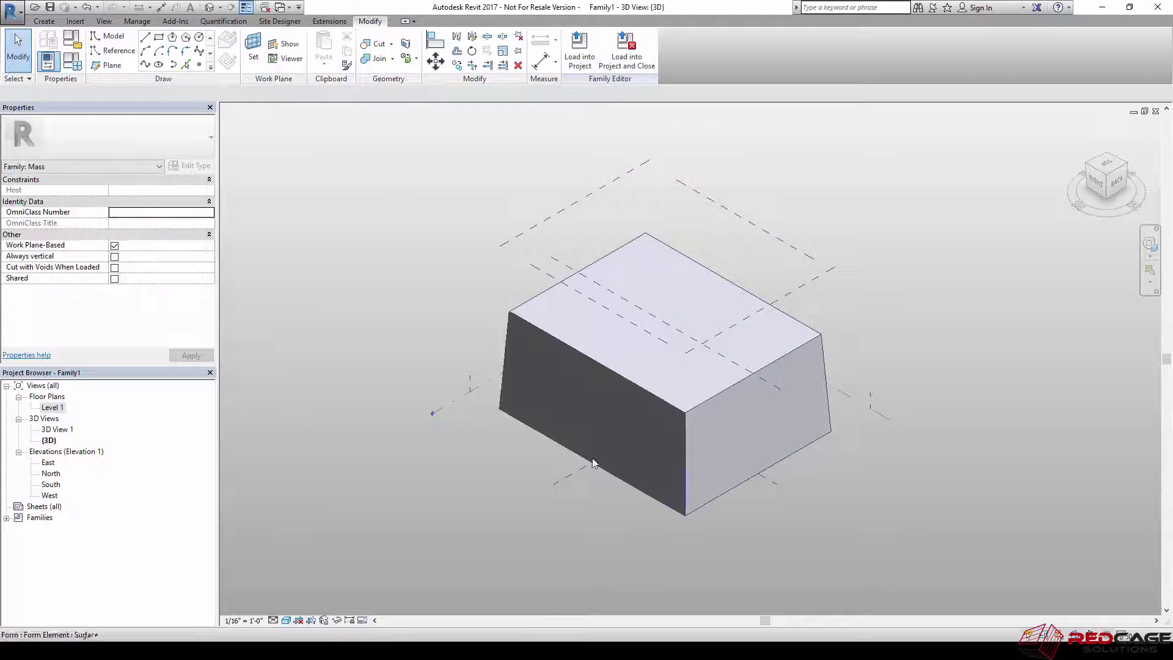
Step: Open the North elevation and turn on Reveal Constraints to check how the form is constrained
middle_click_drag(718, 322, 746, 414, "shift")
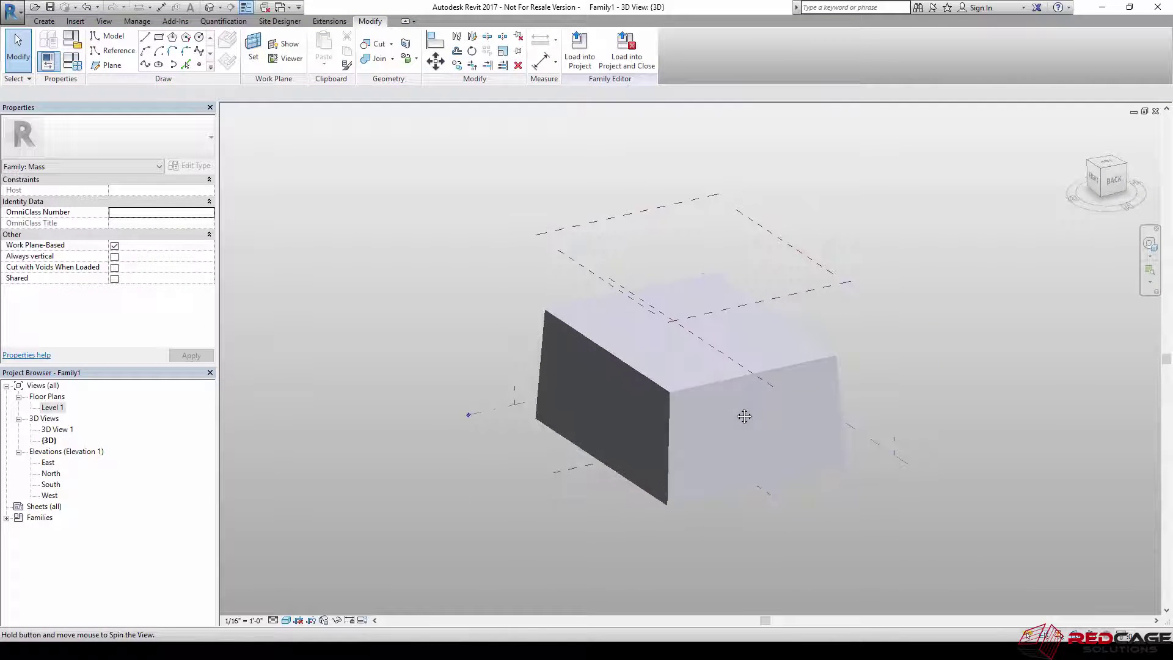
middle_click_drag(584, 396, 609, 346, "shift")
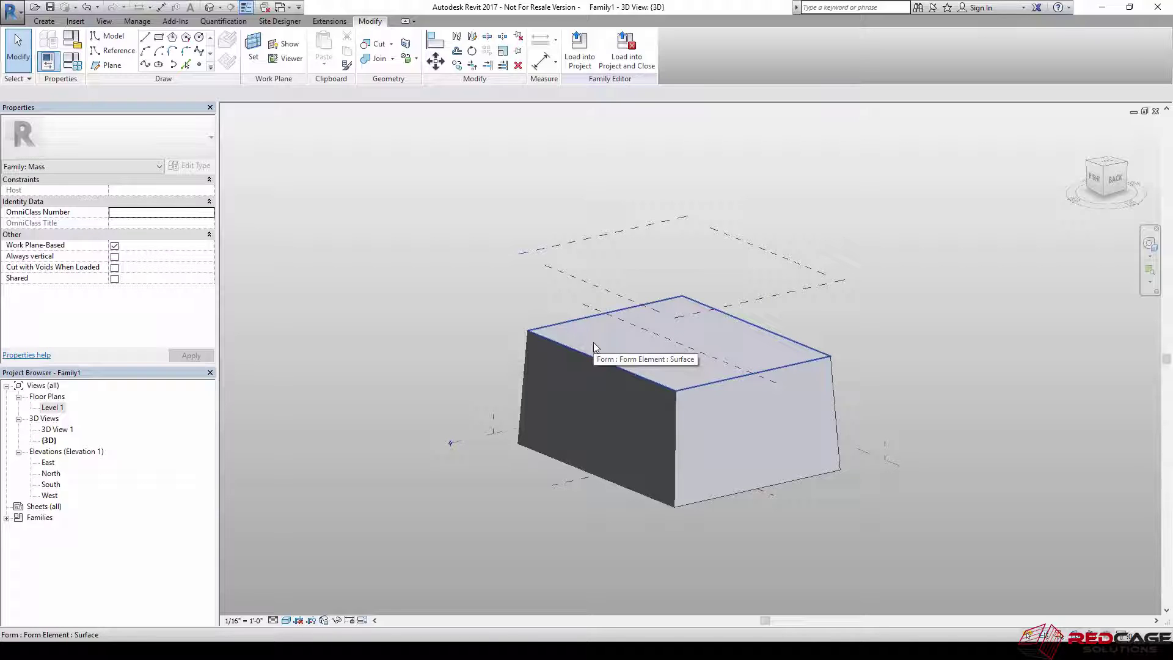
double_click(51, 474)
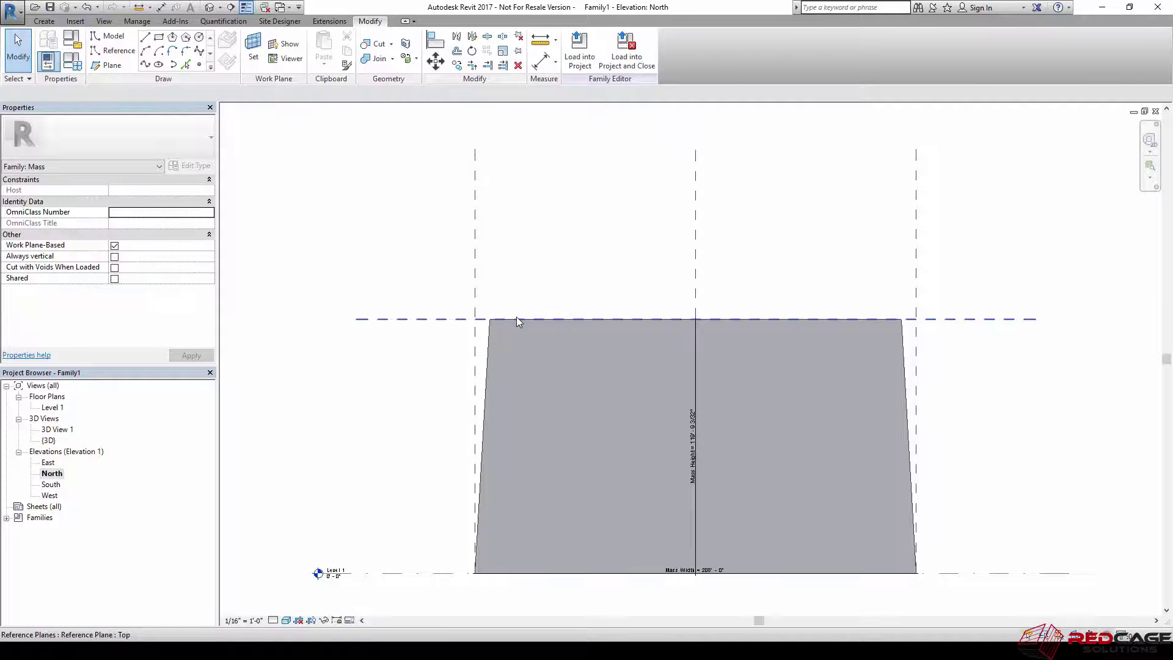
left_click(337, 620)
middle_click_drag(773, 314, 904, 219)
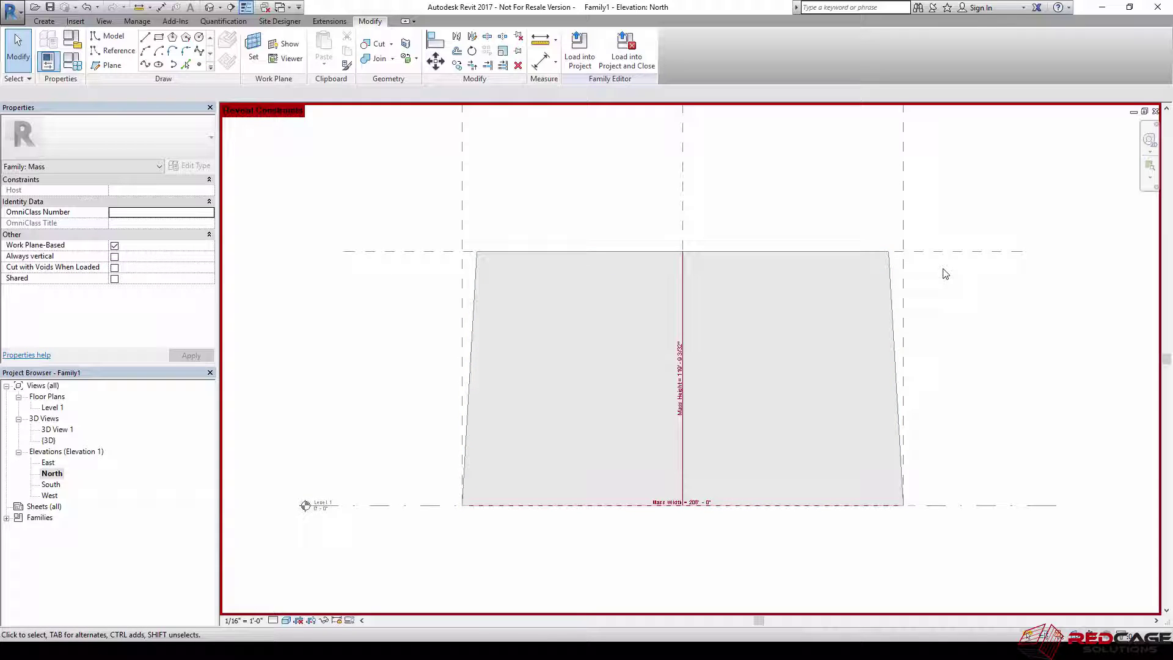
Step: Align the form's top edge to the Top reference plane, lock the alignment, return to the 3D view and end the command
key("a")
key("l")
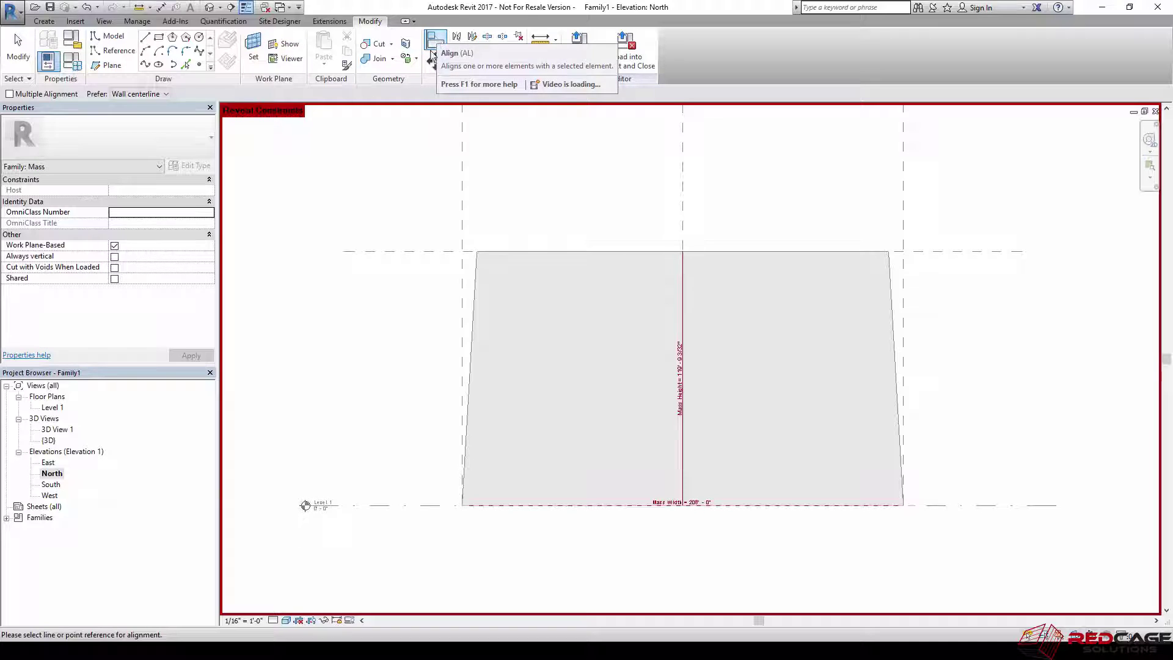
left_click(405, 251)
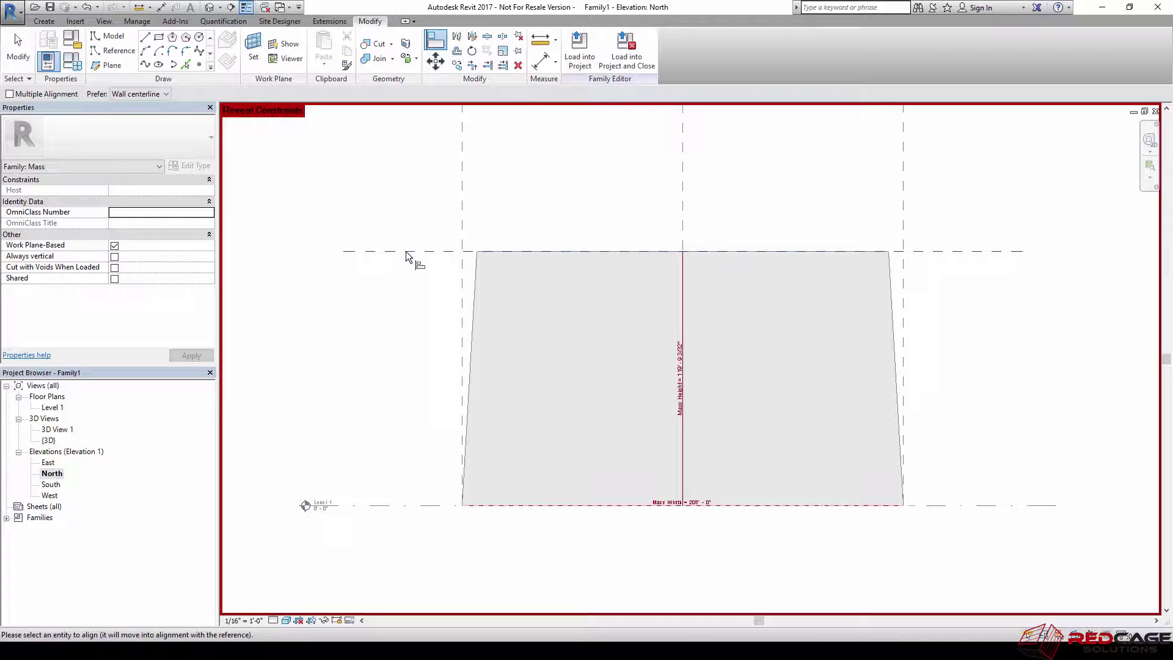
left_click(558, 252)
left_click(704, 233)
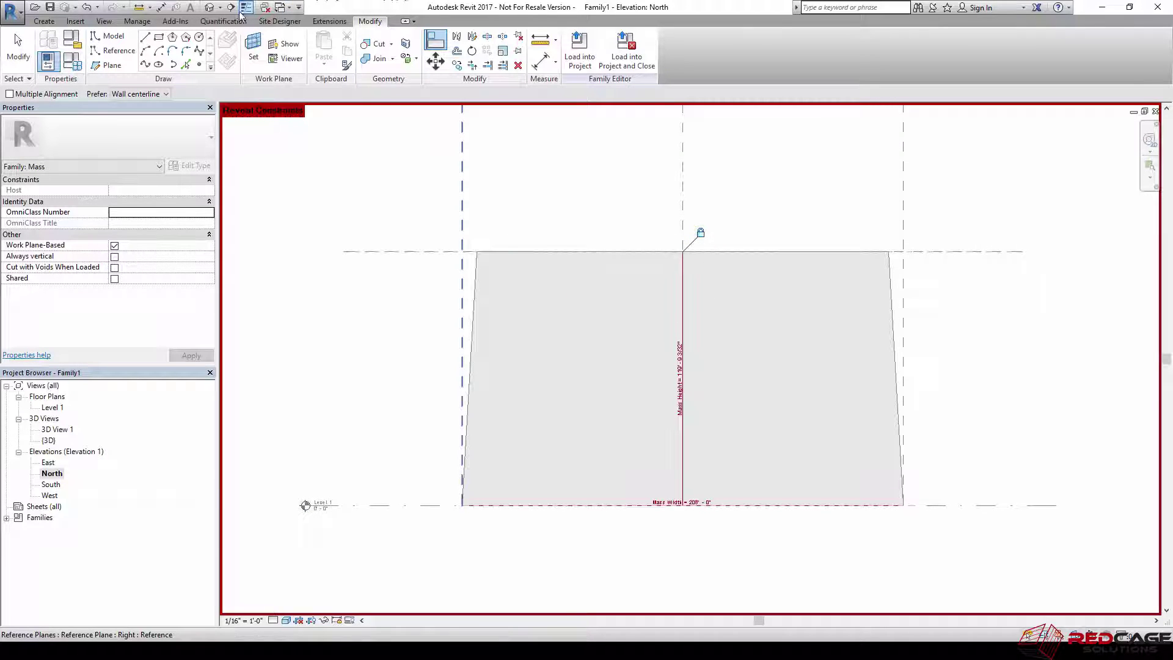
left_click(210, 7)
middle_click_drag(479, 326, 710, 171, "shift")
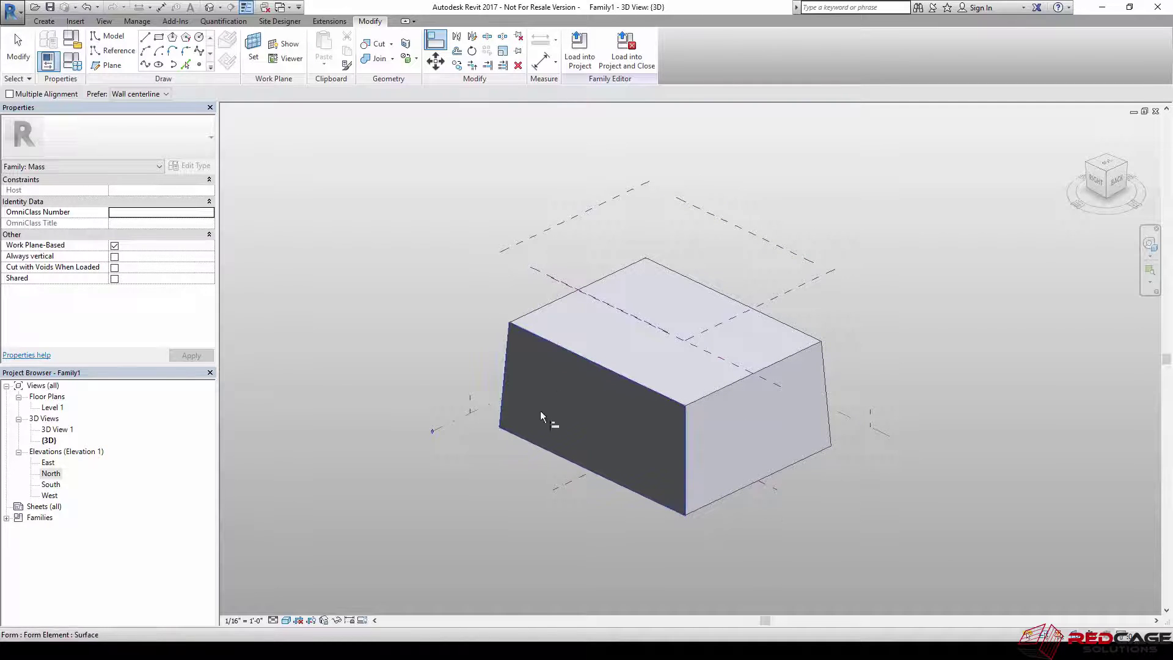
key("Escape")
key("Escape")
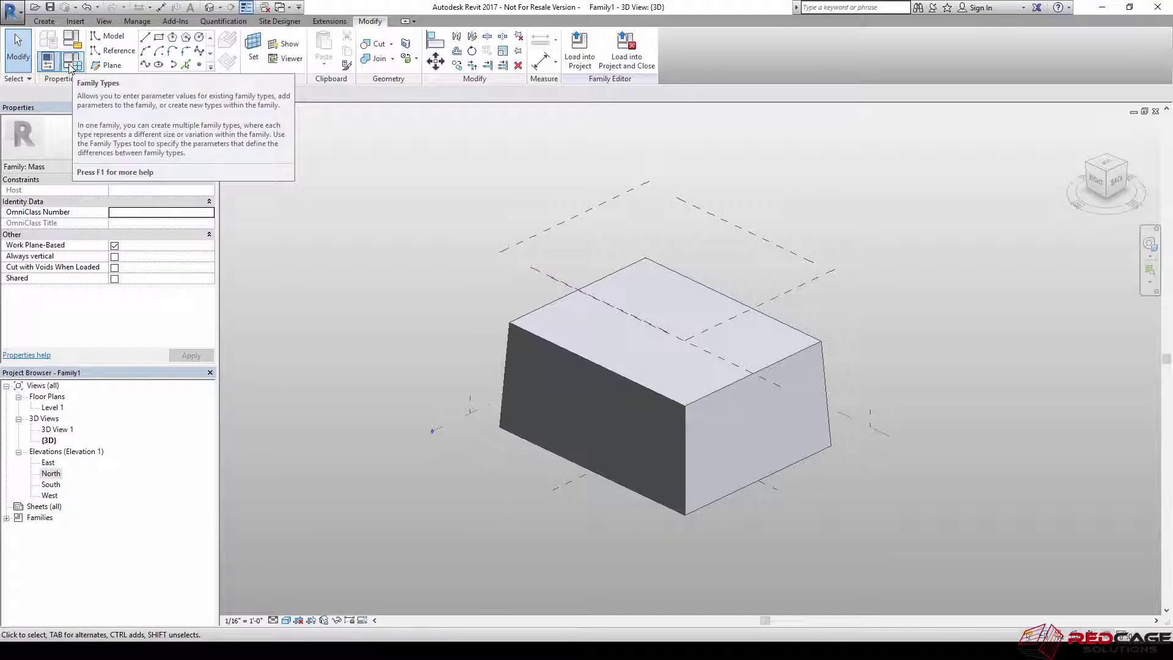
Step: Try flexing the family types with Mass Width 80' 0", Mass Length 120' 0" and Mass Height 56' 6 1/2"
left_click(71, 63)
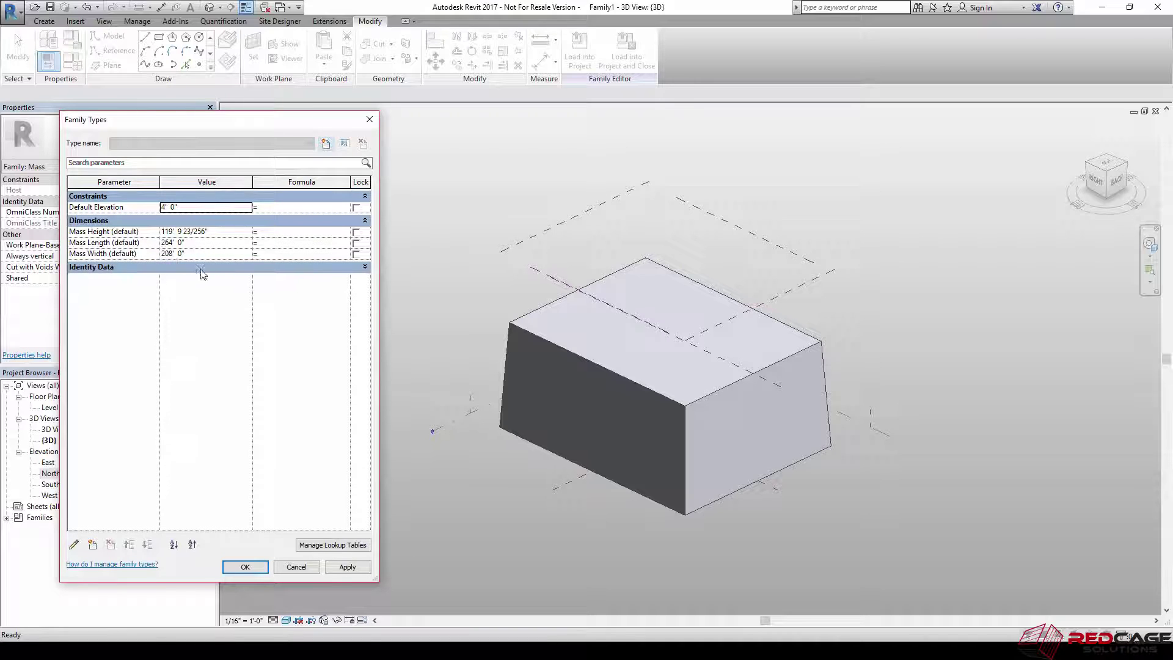
left_click(189, 254)
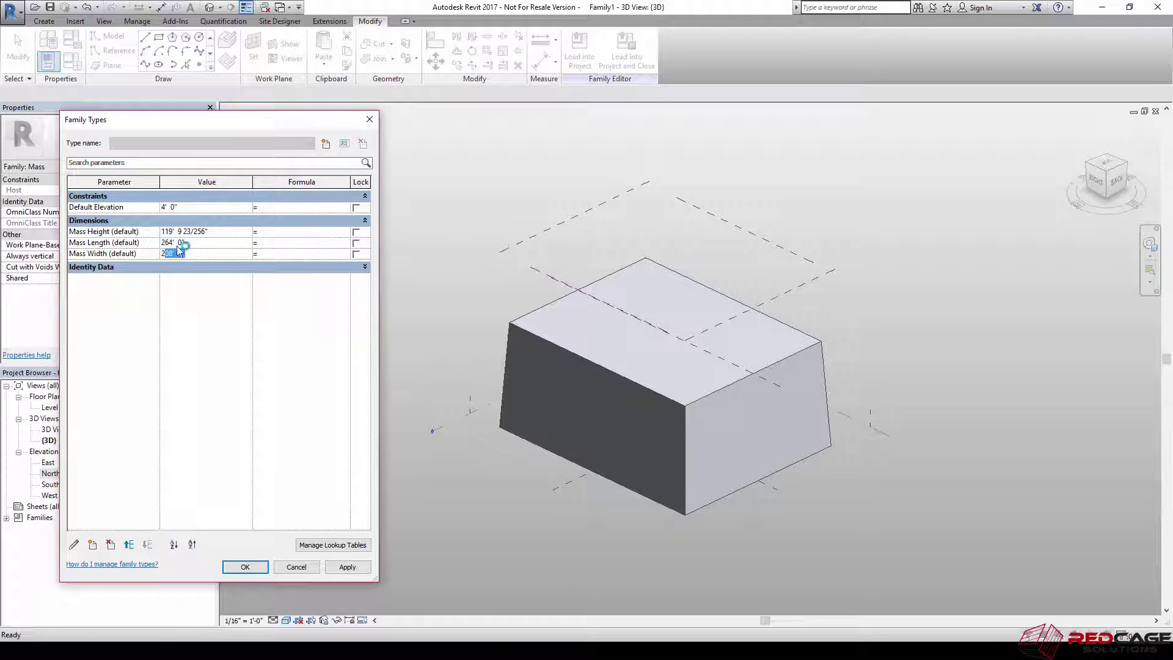
type("80")
left_click(193, 244)
type("120")
left_click(217, 232)
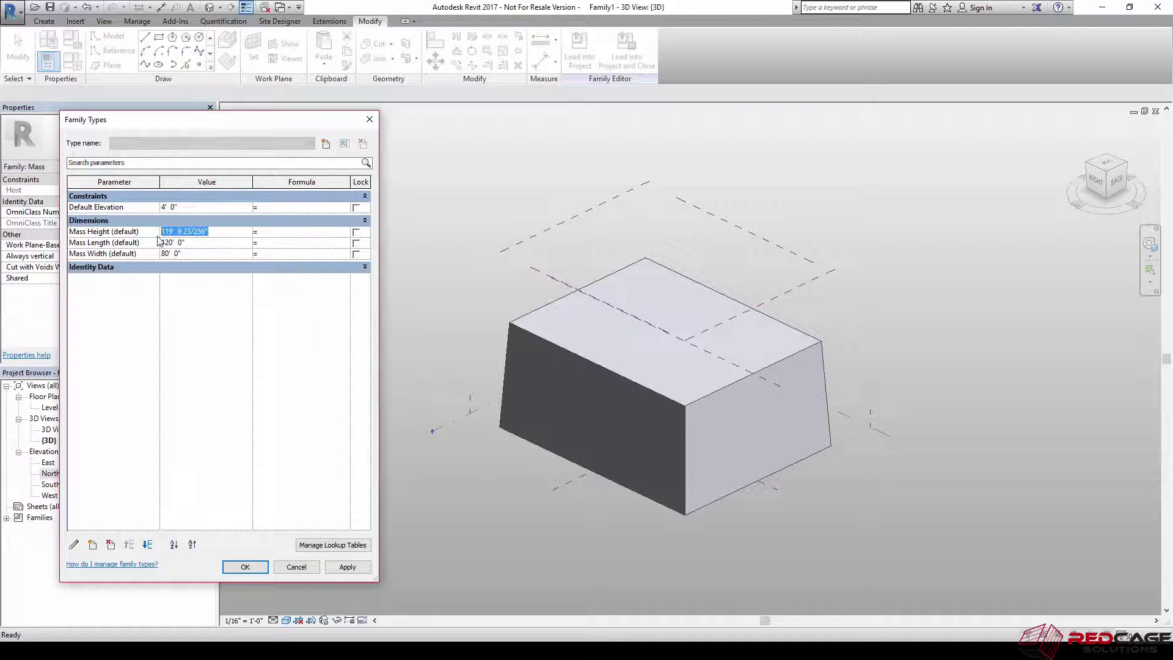
type("56")
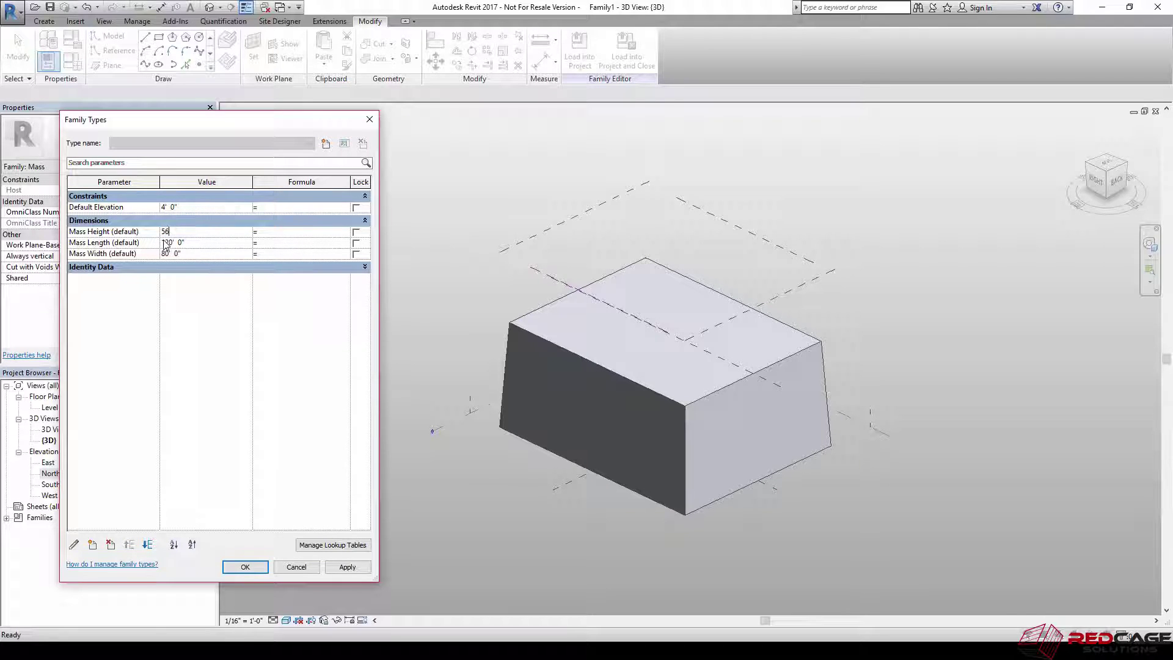
left_click(206, 253)
left_click(194, 232)
type("5")
left_click(347, 567)
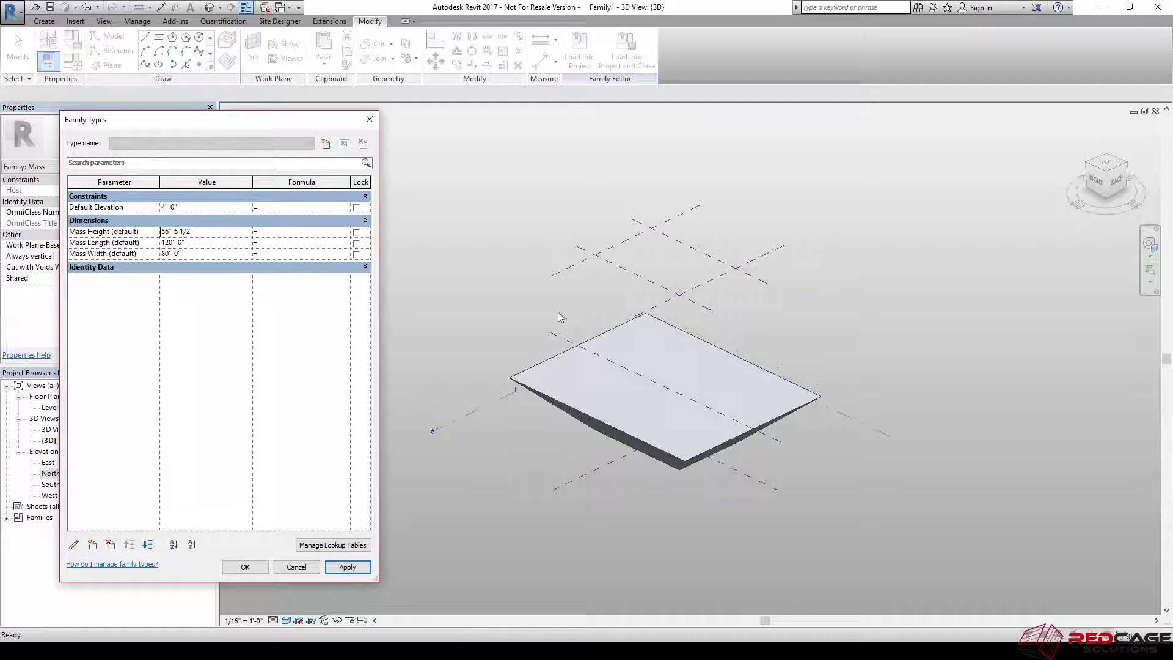
left_click(657, 445)
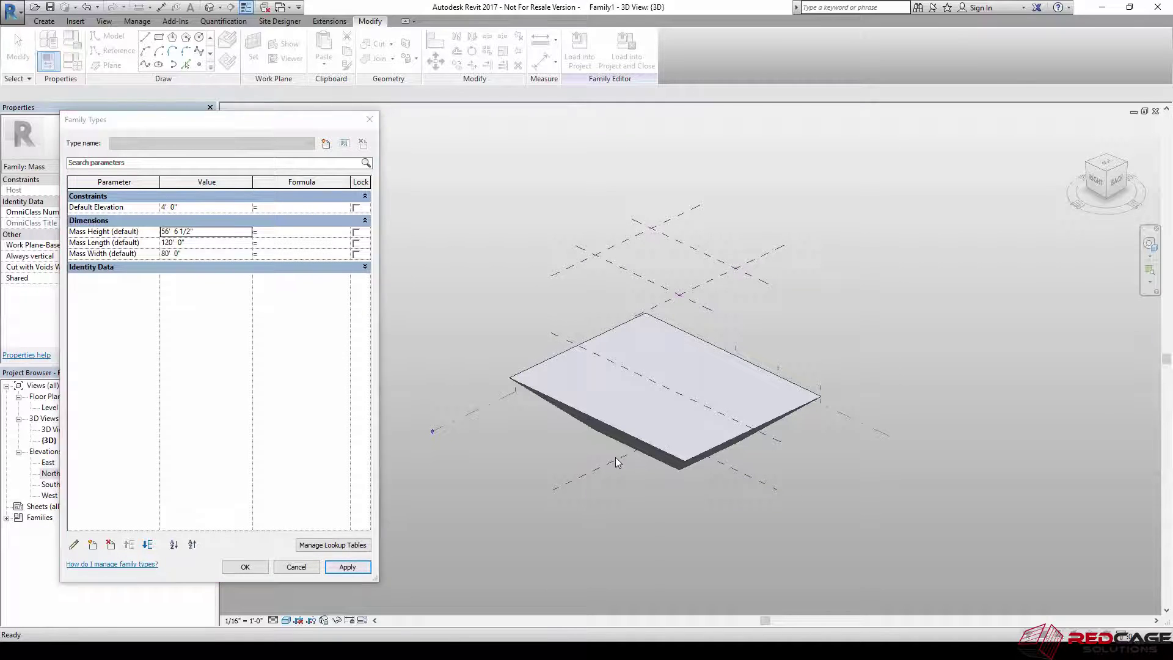
left_click(245, 567)
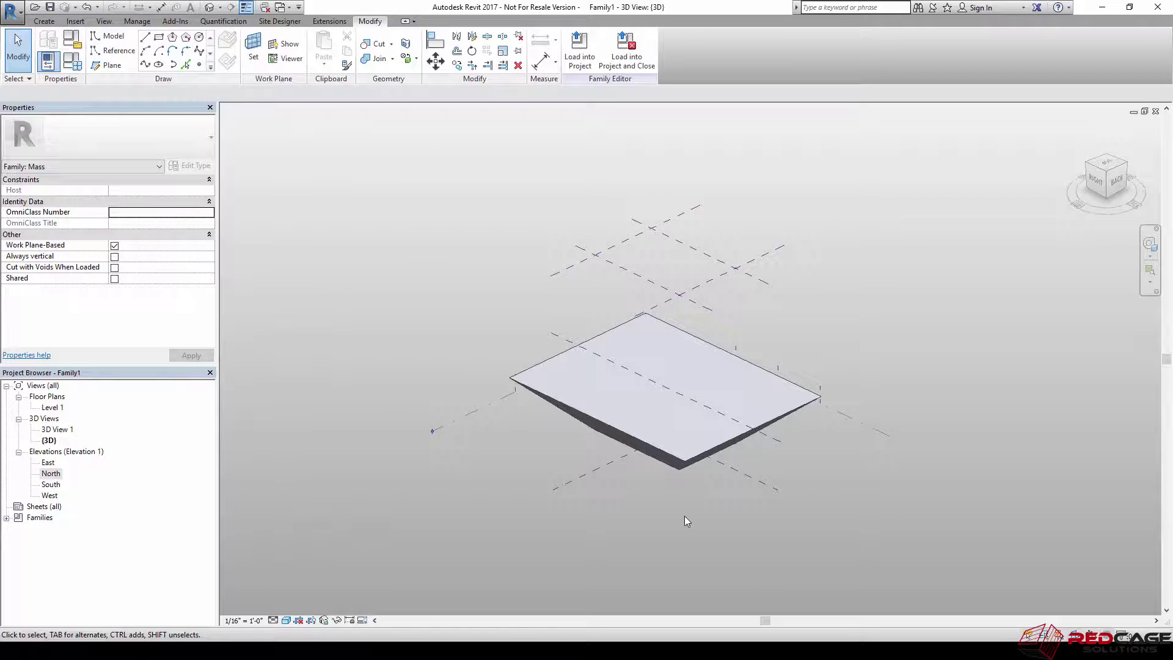
Step: Inspect the resized form from several angles, and undo the family type changes
middle_click_drag(728, 515, 529, 495, "shift")
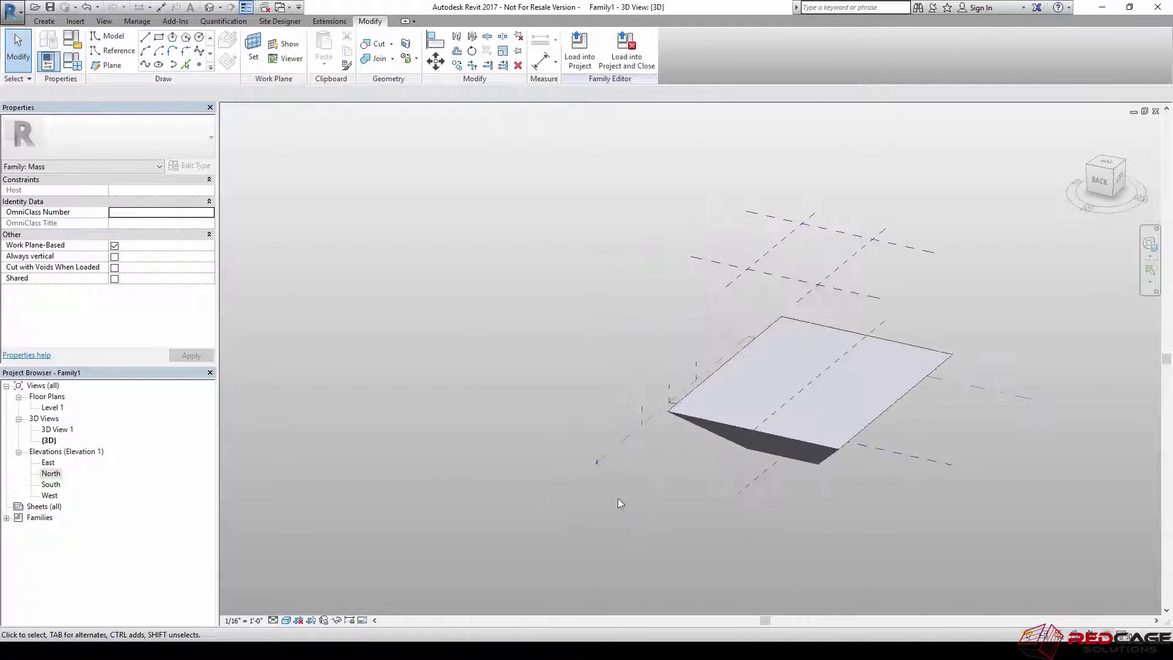
middle_click_drag(829, 482, 683, 446, "shift")
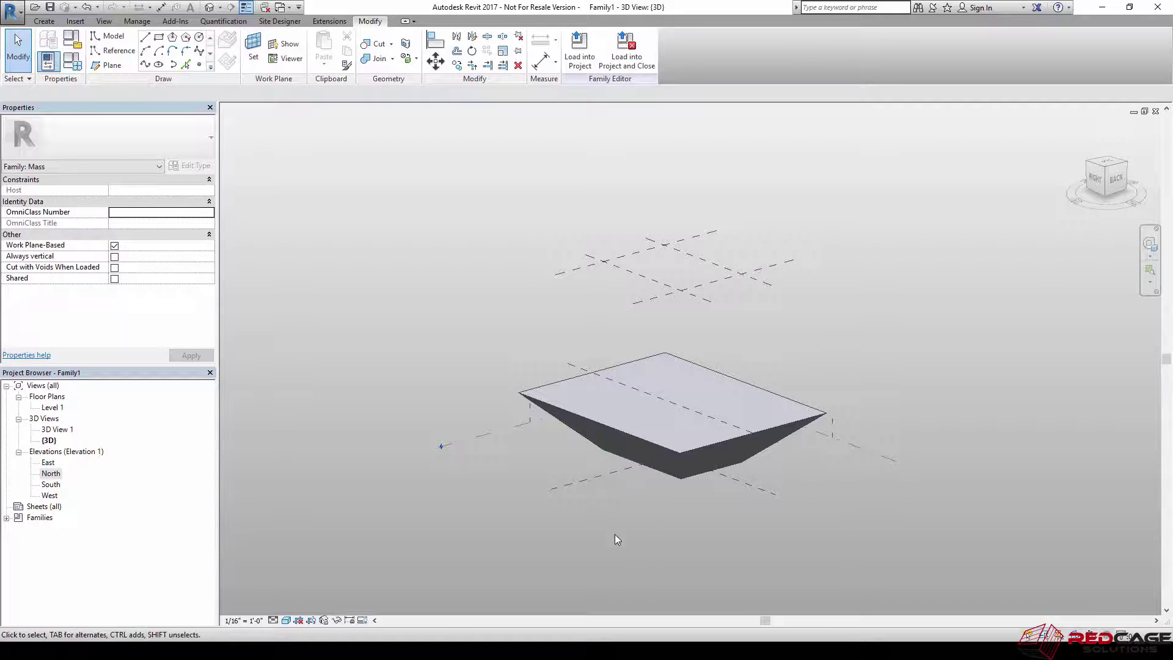
middle_click_drag(639, 496, 599, 431, "shift")
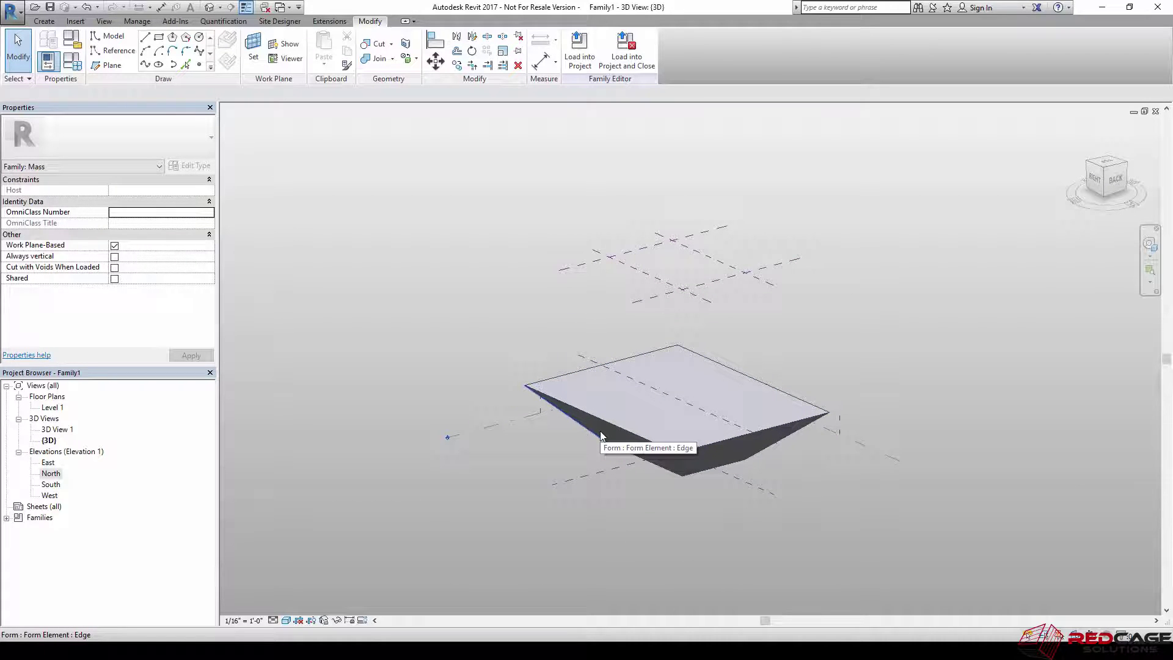
key("ctrl+z")
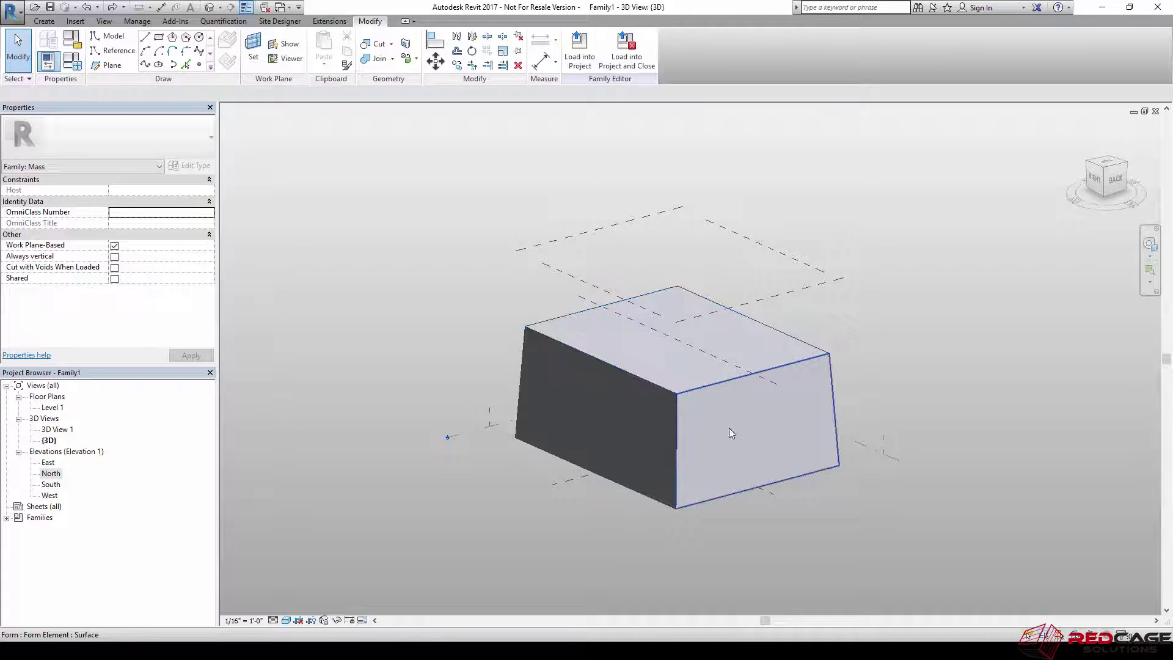
Step: Pull the back face's top edge outward to about 297' 3" from the opposite edge, and raise its outer corner vertex to about 159' 1"
left_click(628, 371)
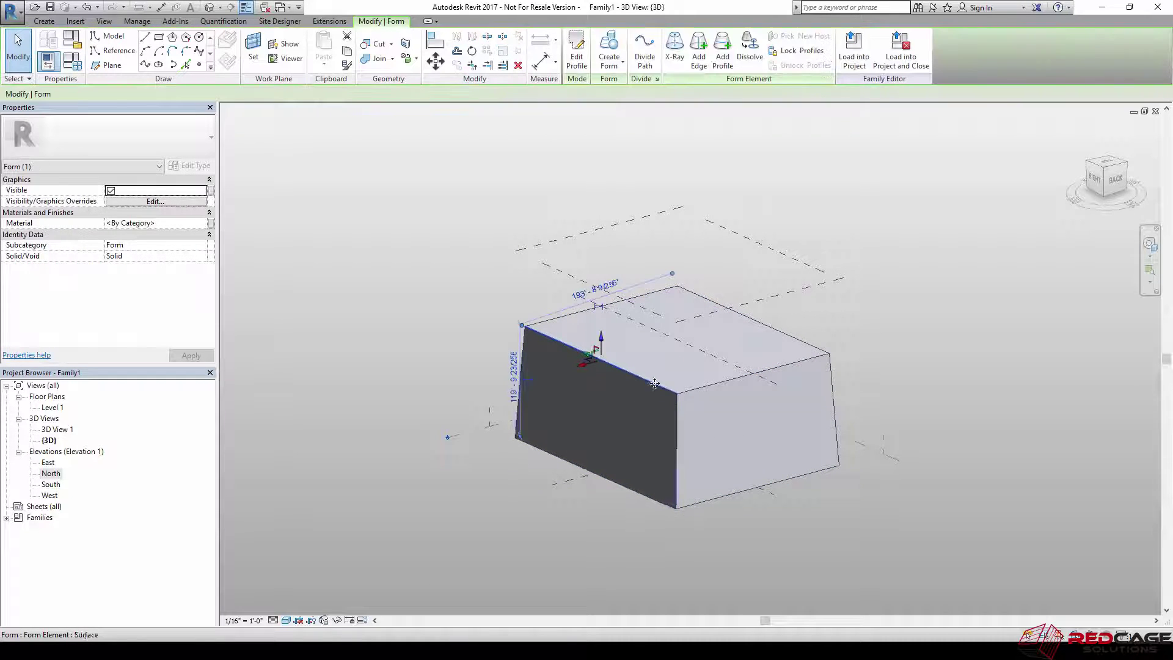
left_click(721, 383)
left_click_drag(769, 386, 774, 451)
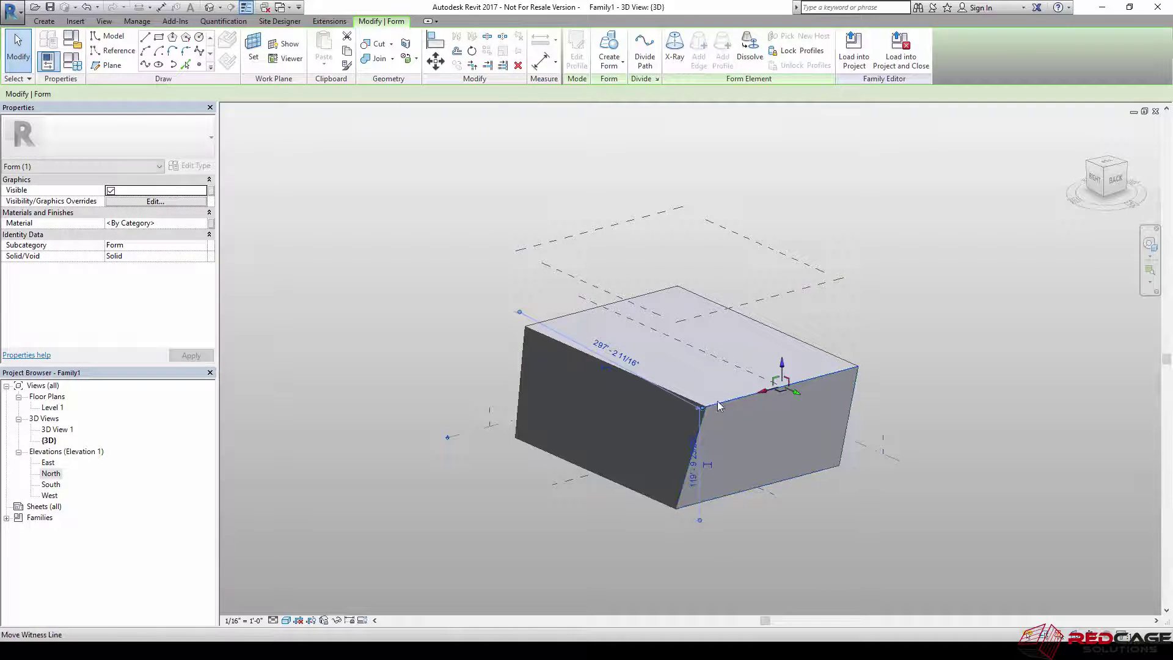
left_click(871, 350)
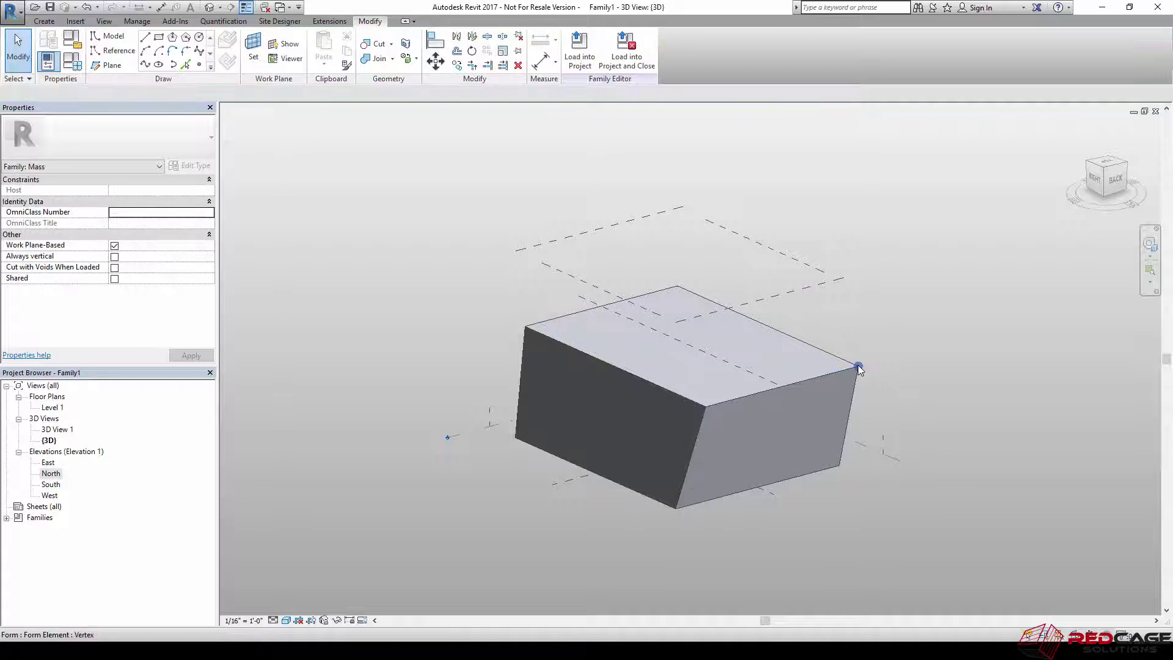
left_click(858, 366)
left_click_drag(861, 348, 864, 313)
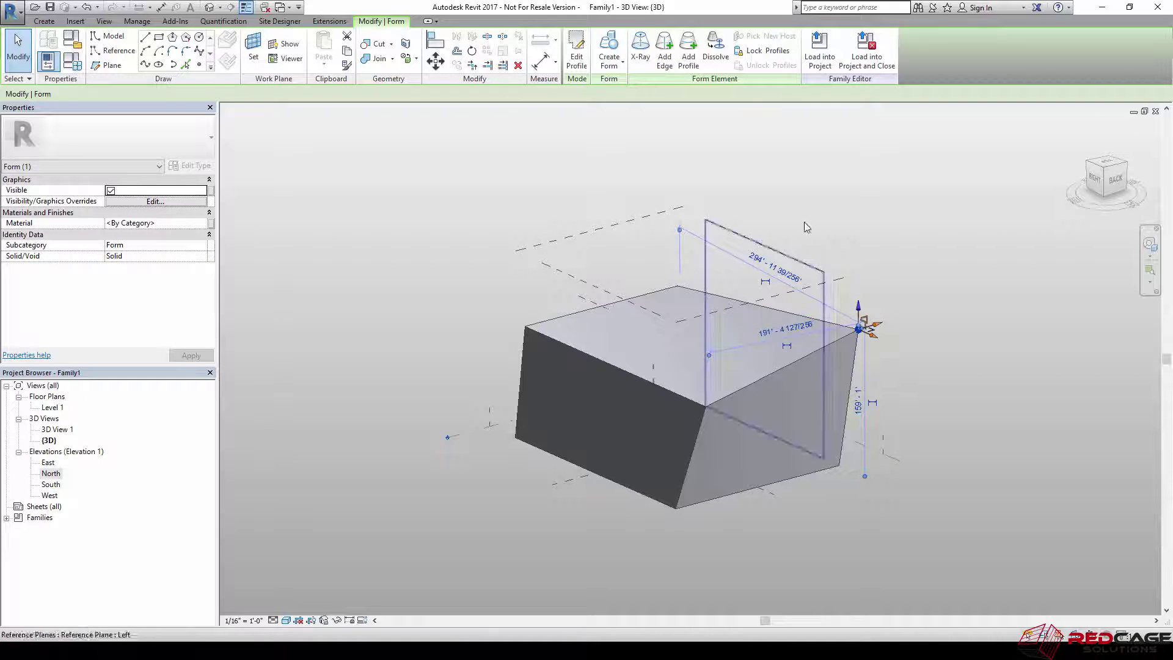
Step: Try rotating the form's back face about its center, dismiss the off-axis warning, and undo the rotation
left_click(786, 442)
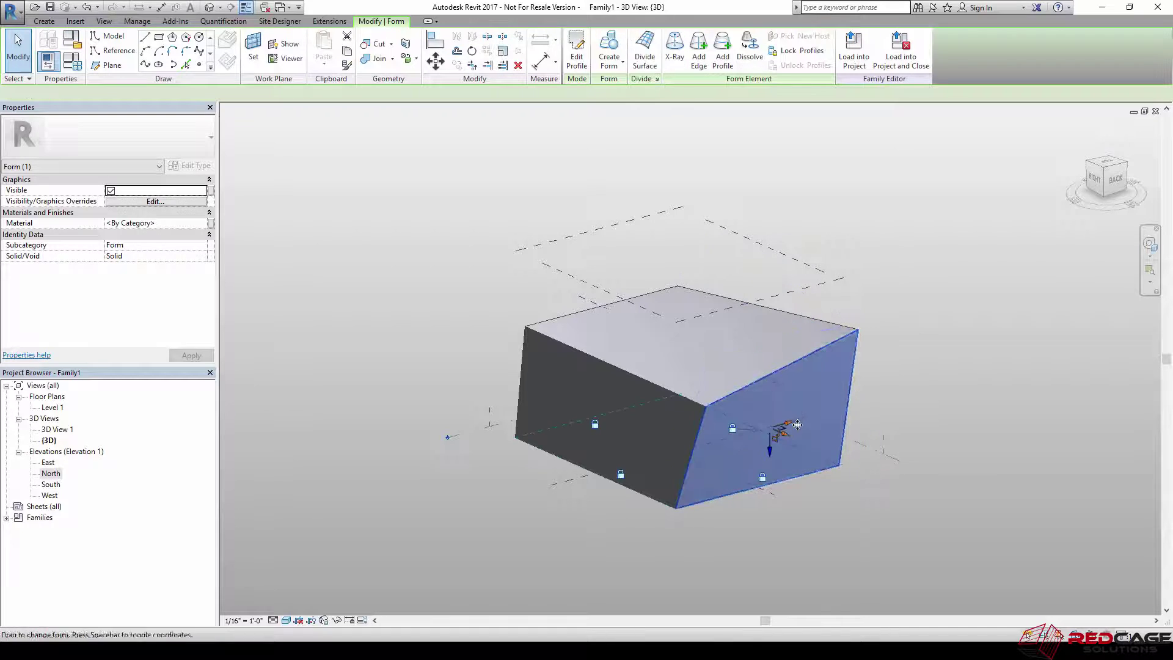
left_click(472, 51)
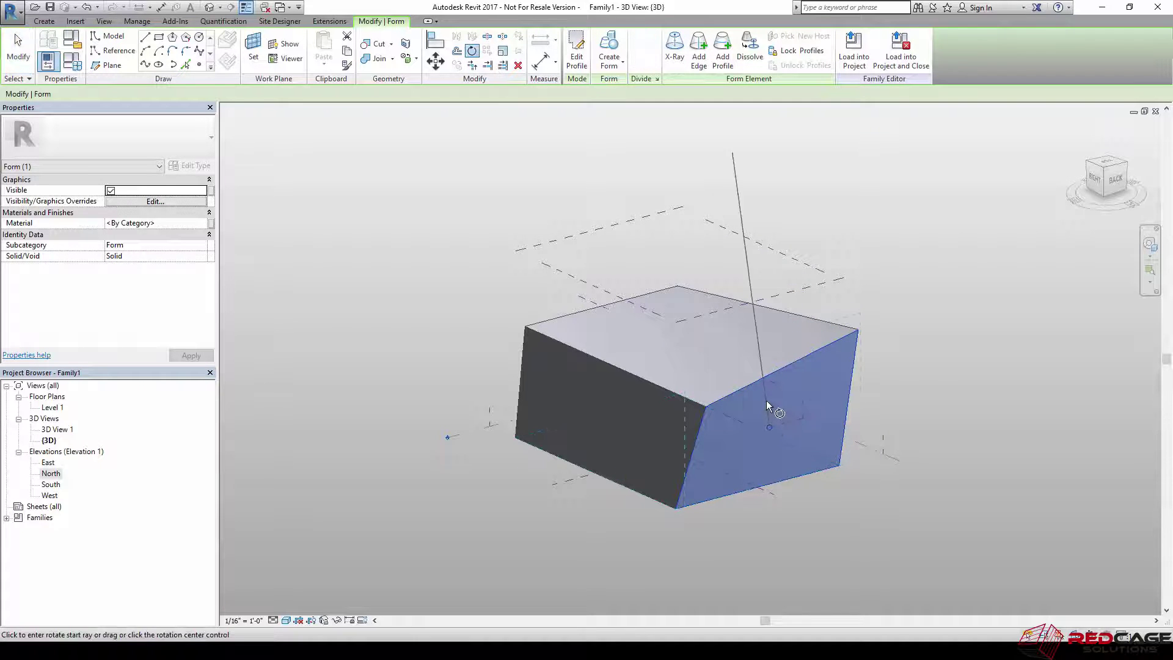
left_click(829, 359)
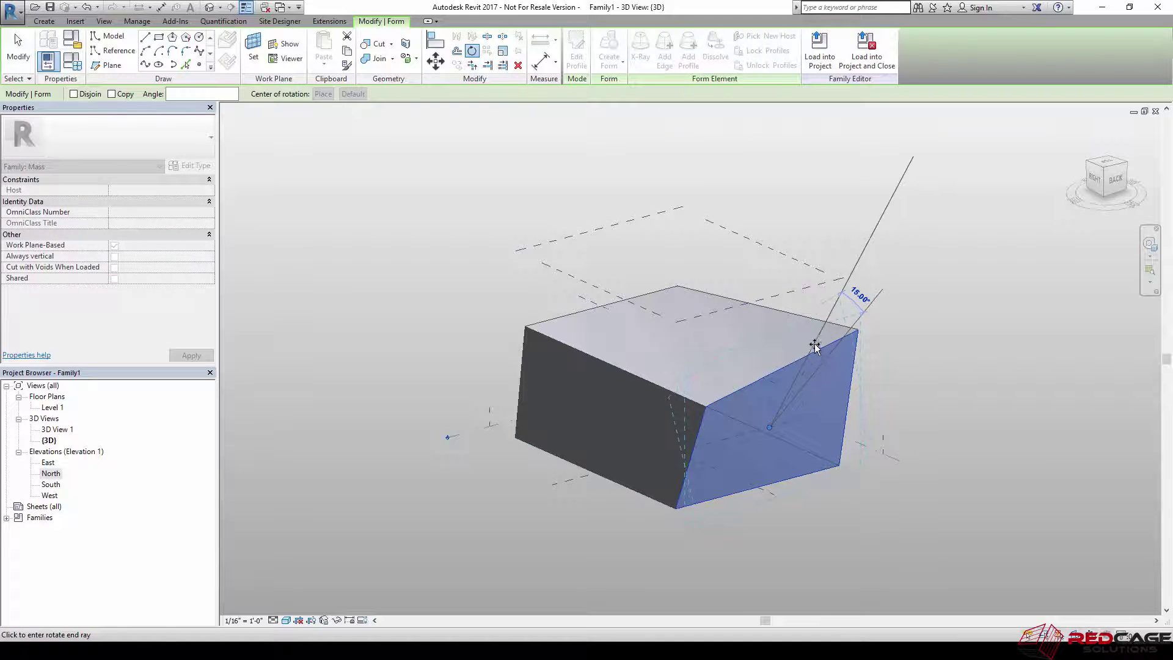
left_click(815, 349)
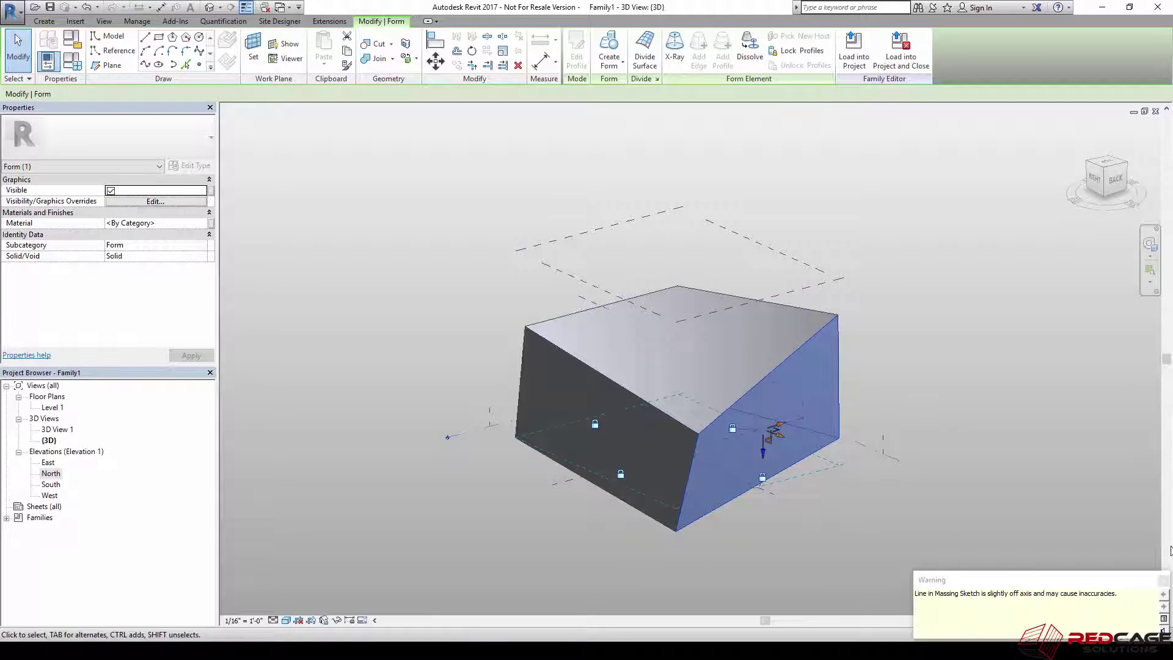
left_click(1162, 583)
left_click(721, 542)
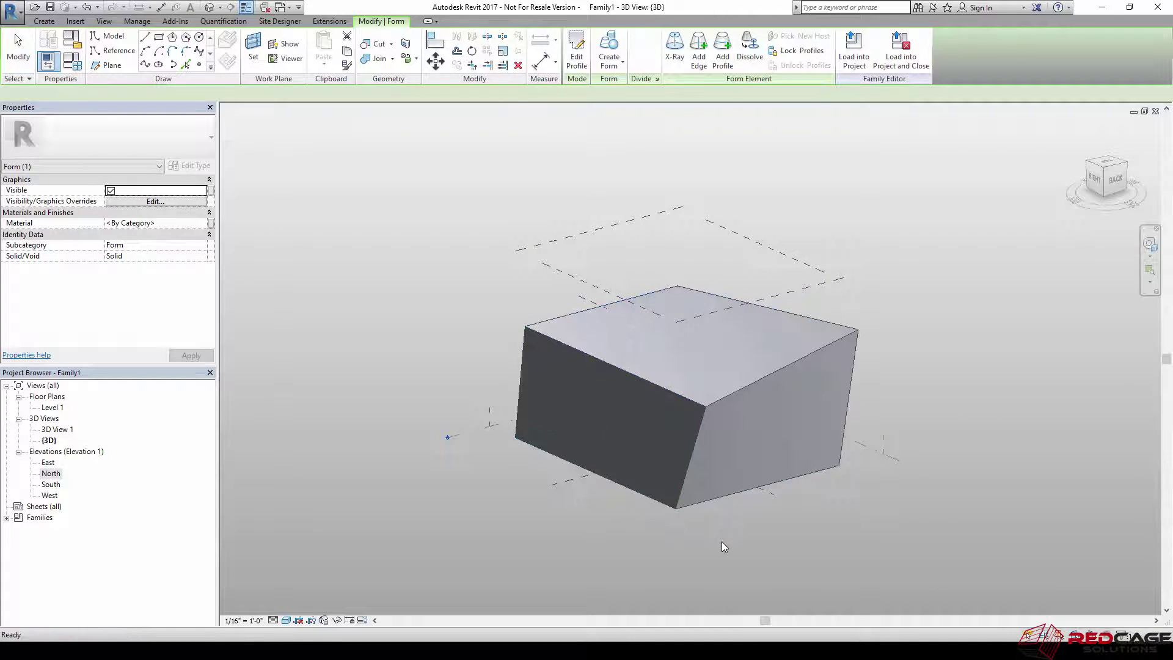
Step: Undo the edge and vertex pulls on the form, and add two vertical edges dividing its back face into three panels
key("ctrl+z")
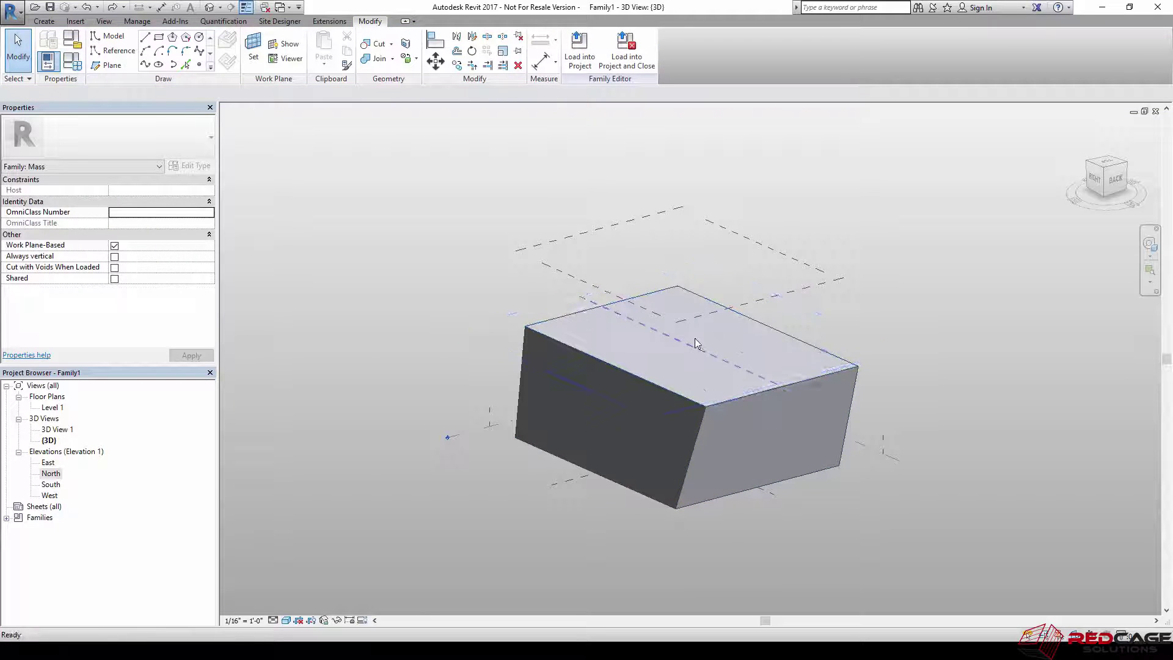
left_click(610, 351)
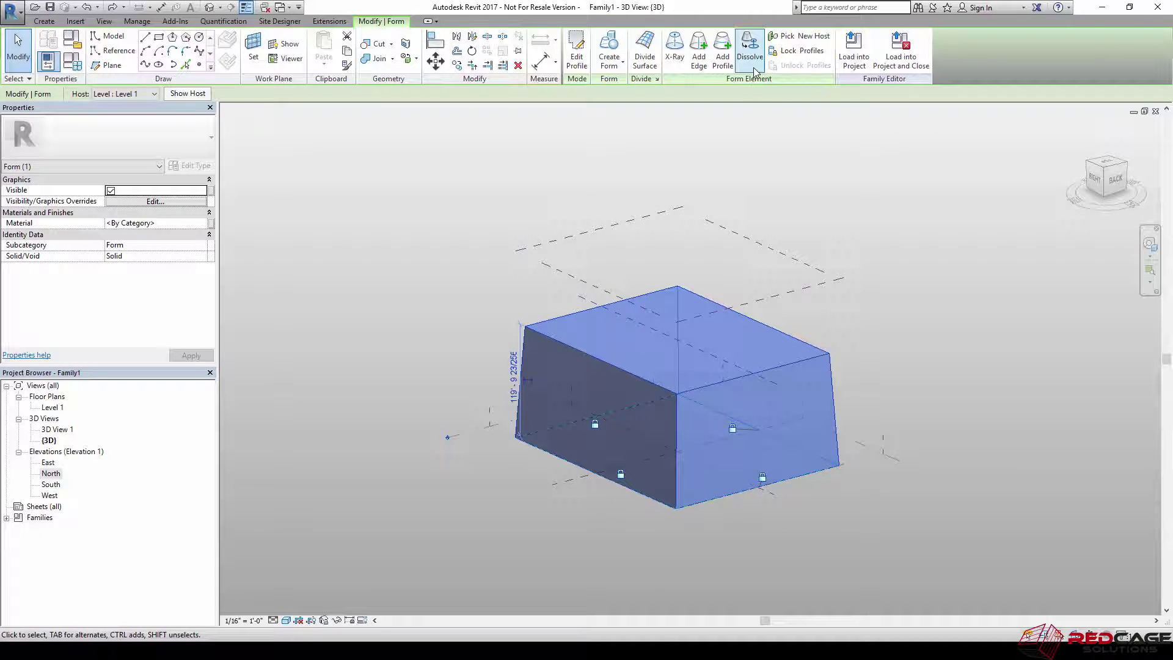
left_click(695, 55)
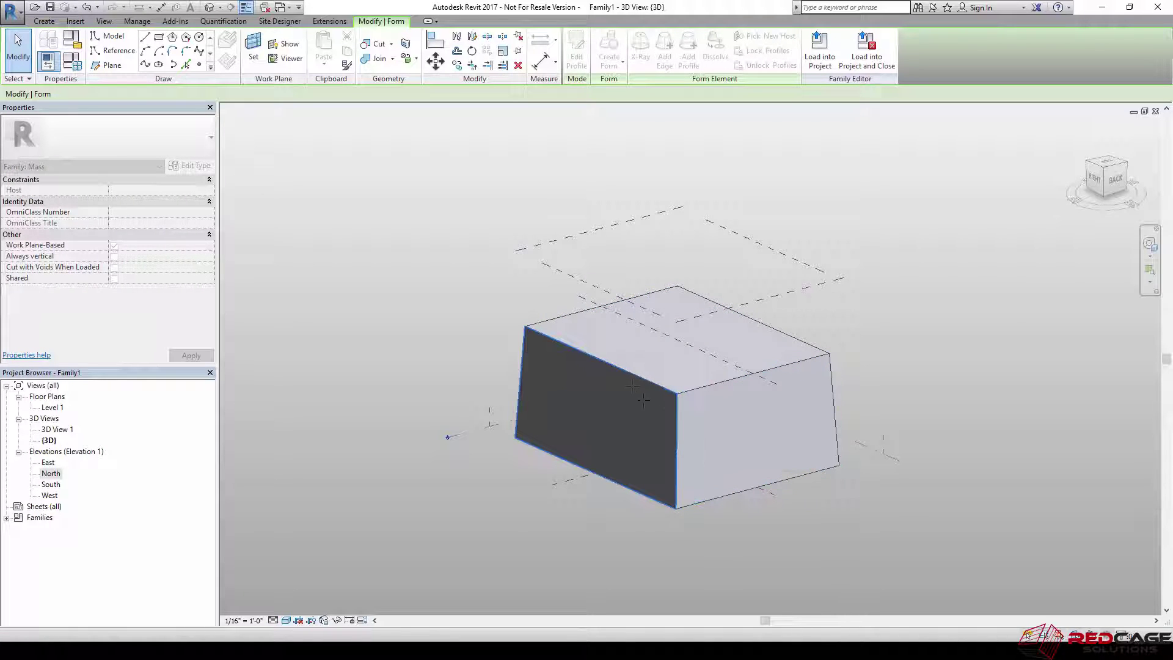
left_click(713, 394)
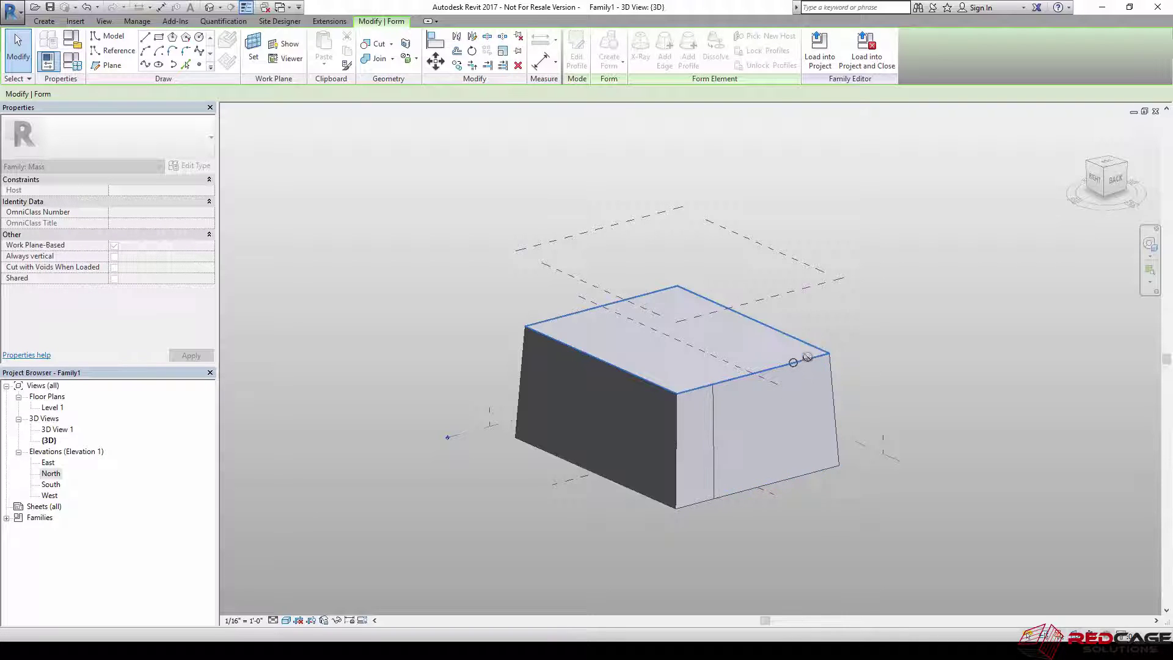
key("Escape")
key("Escape")
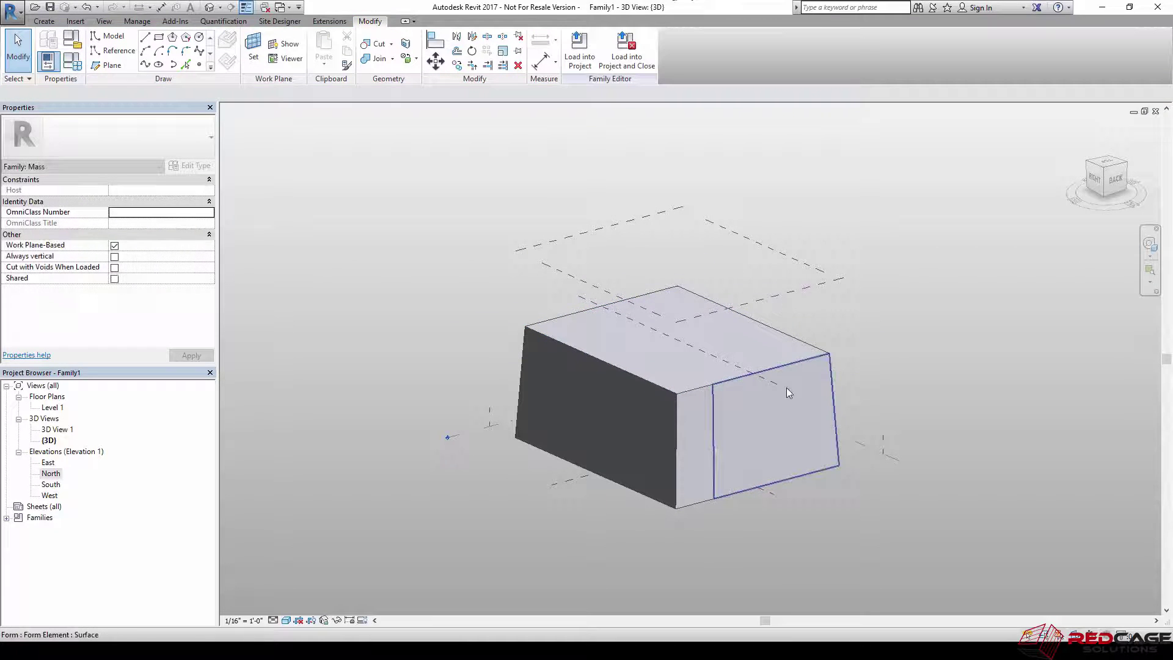
left_click(788, 389)
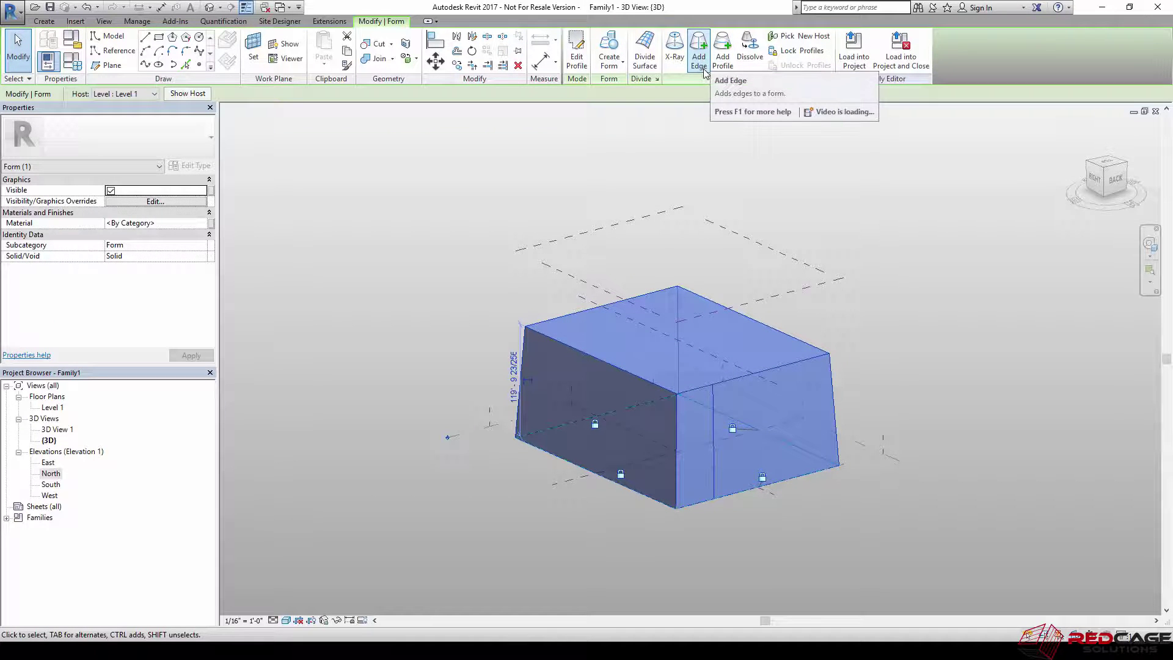
left_click(697, 61)
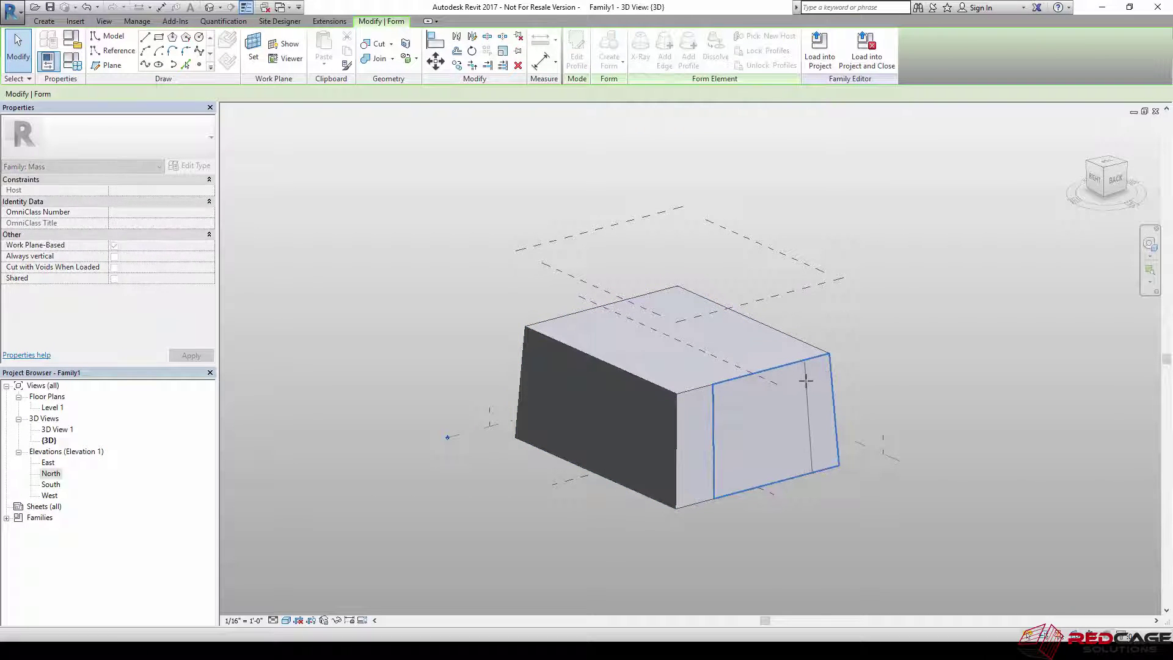
key("Escape")
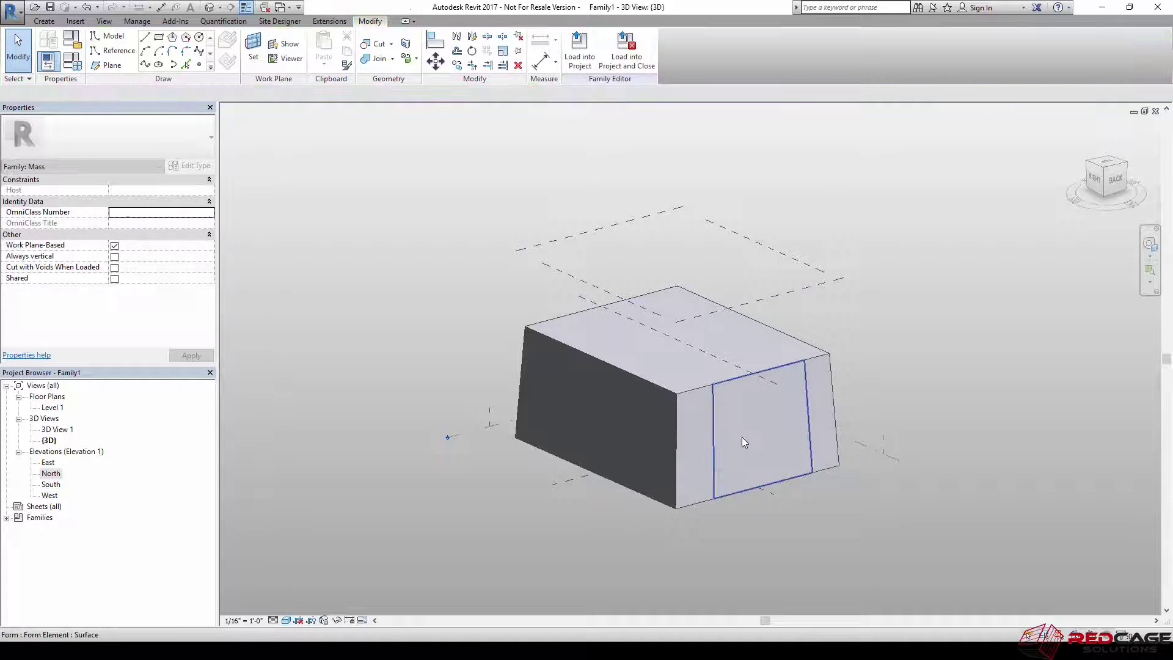
Step: Pull the back face's middle panel outward, its vertical edges about 43' 4" from the outer corners, and undo the pull and the added edges
left_click(742, 437)
left_click(756, 445)
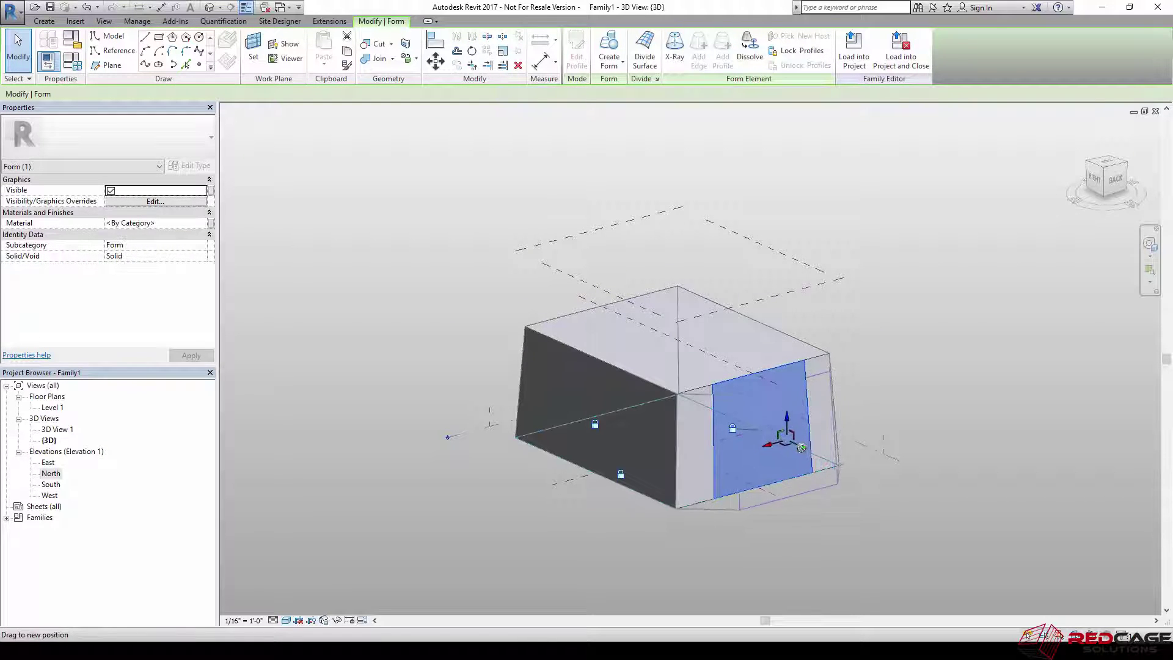
left_click_drag(756, 444, 758, 563)
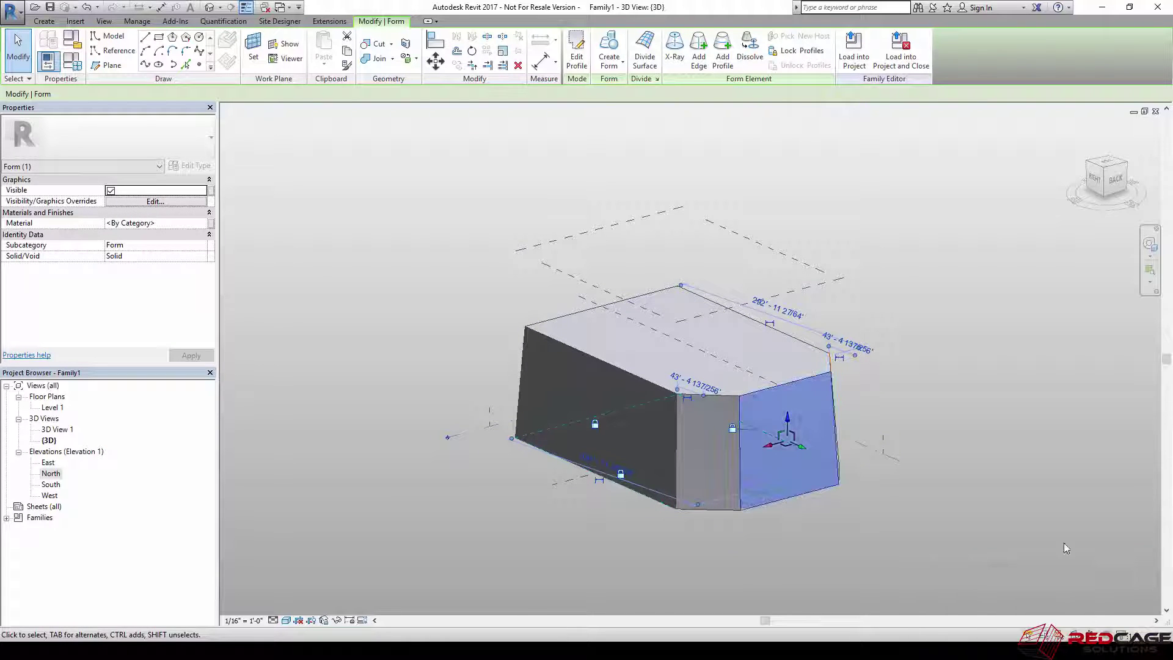
key("Escape")
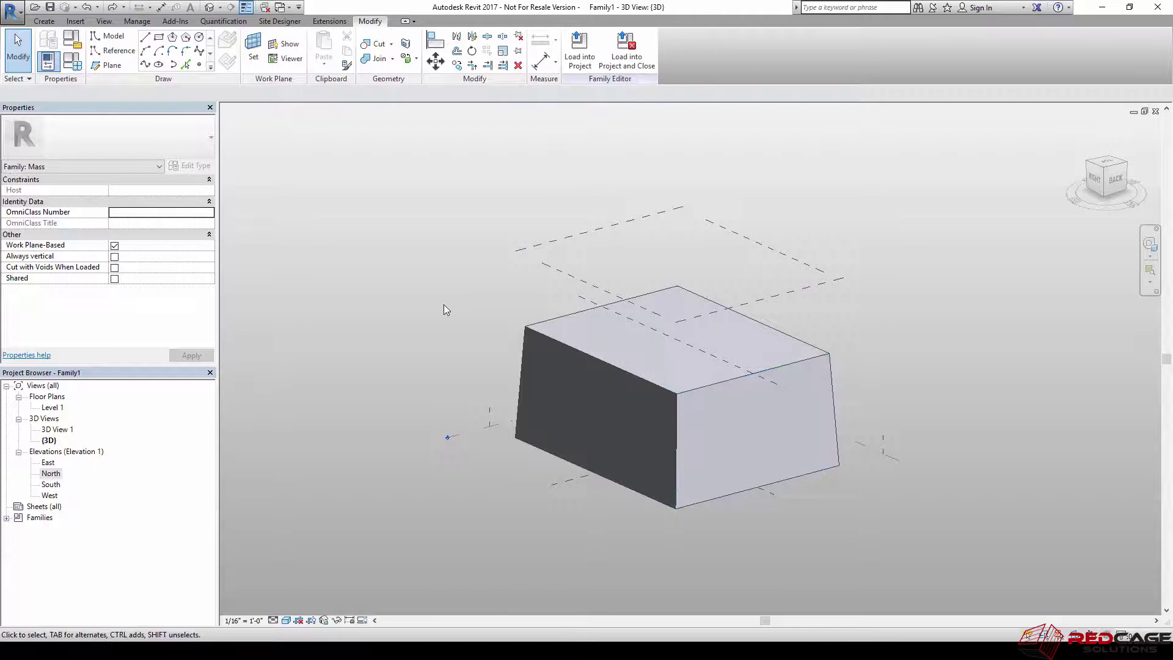
Step: Add a horizontal profile around the lower part of the form and raise it slightly
left_click(567, 378)
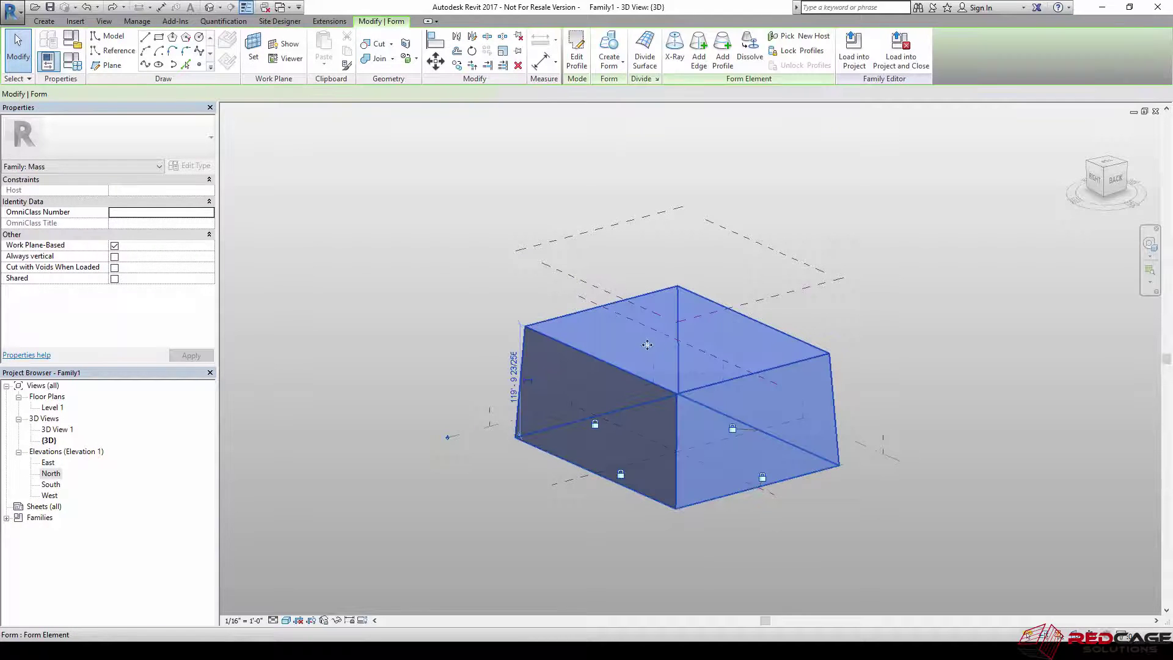
left_click(727, 62)
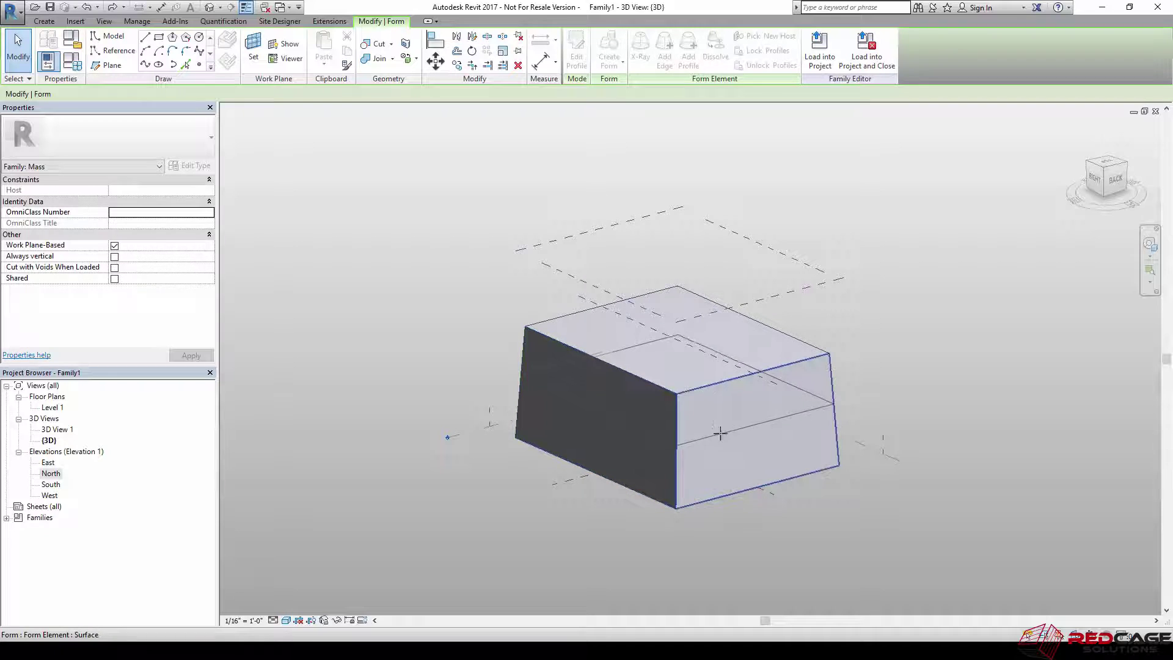
left_click(733, 459)
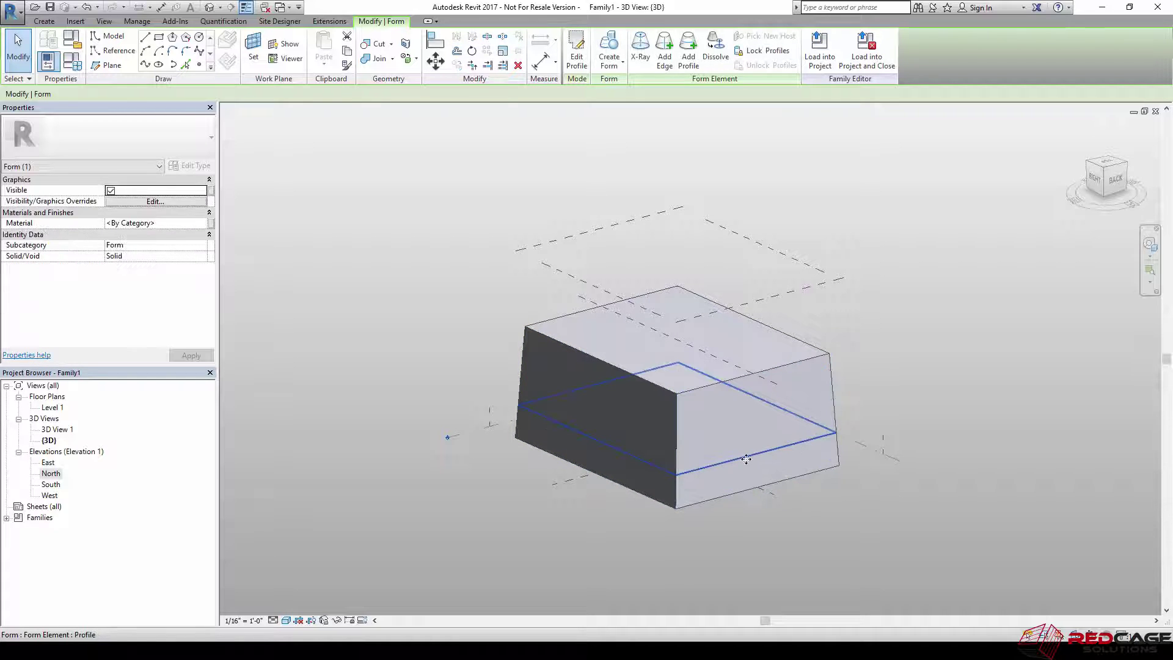
key("Escape")
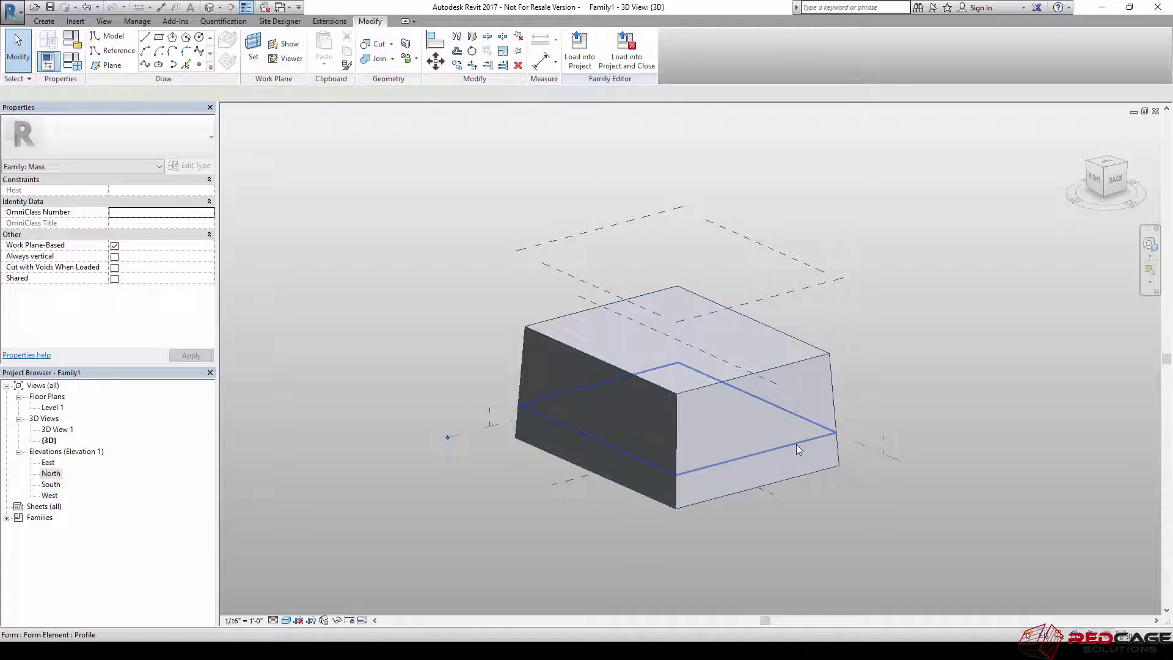
left_click(797, 450)
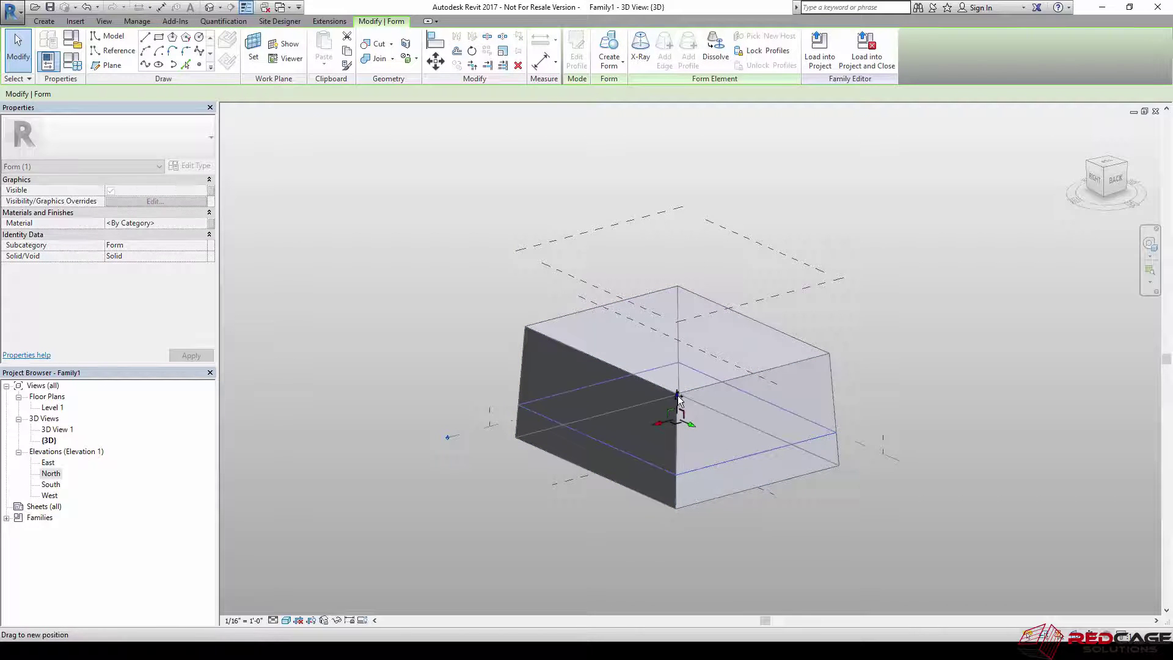
left_click(786, 435)
key("Escape")
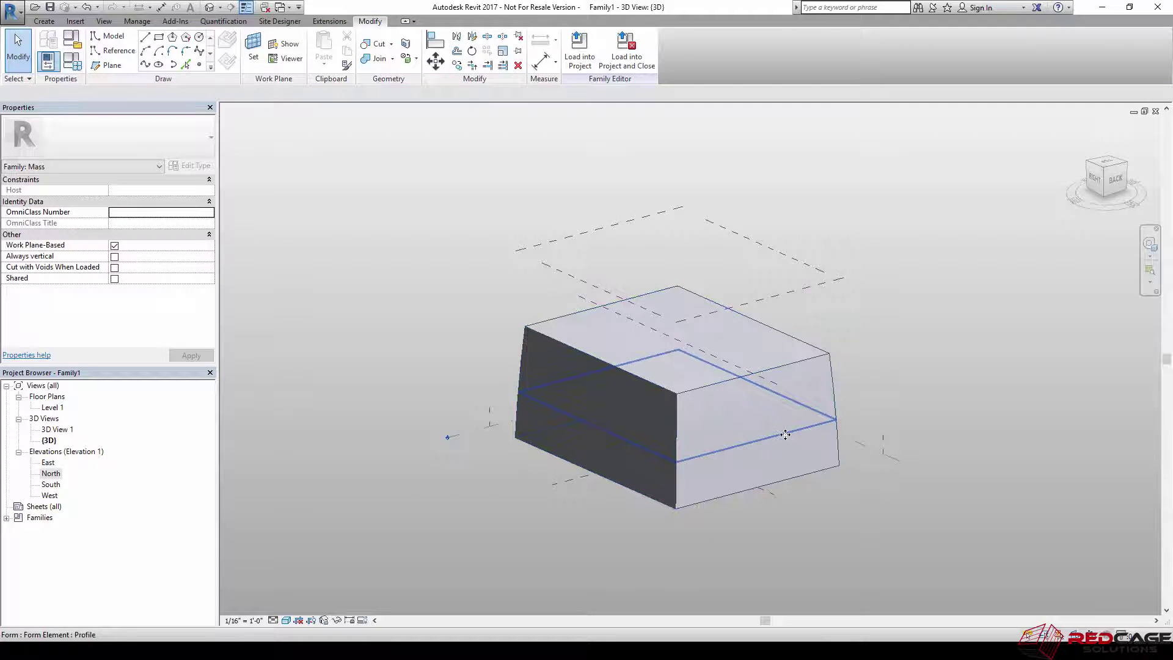
Step: Pull the added profile's back edge outward so the form's back face bulges into a curve
left_click(786, 434)
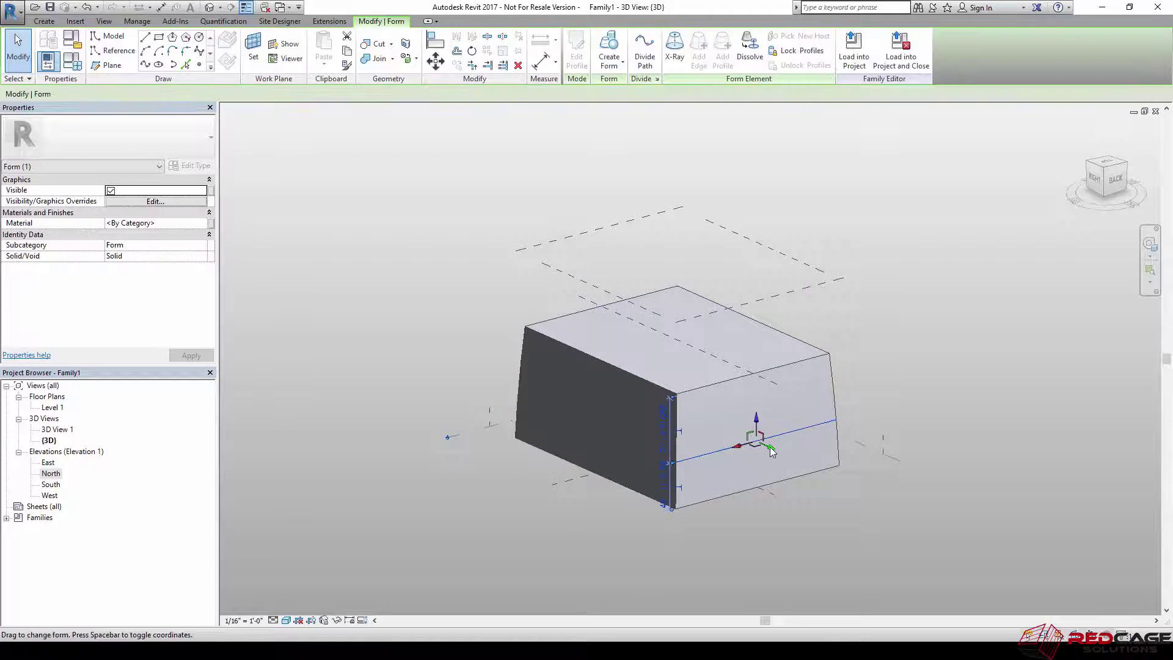
left_click_drag(786, 455, 788, 460)
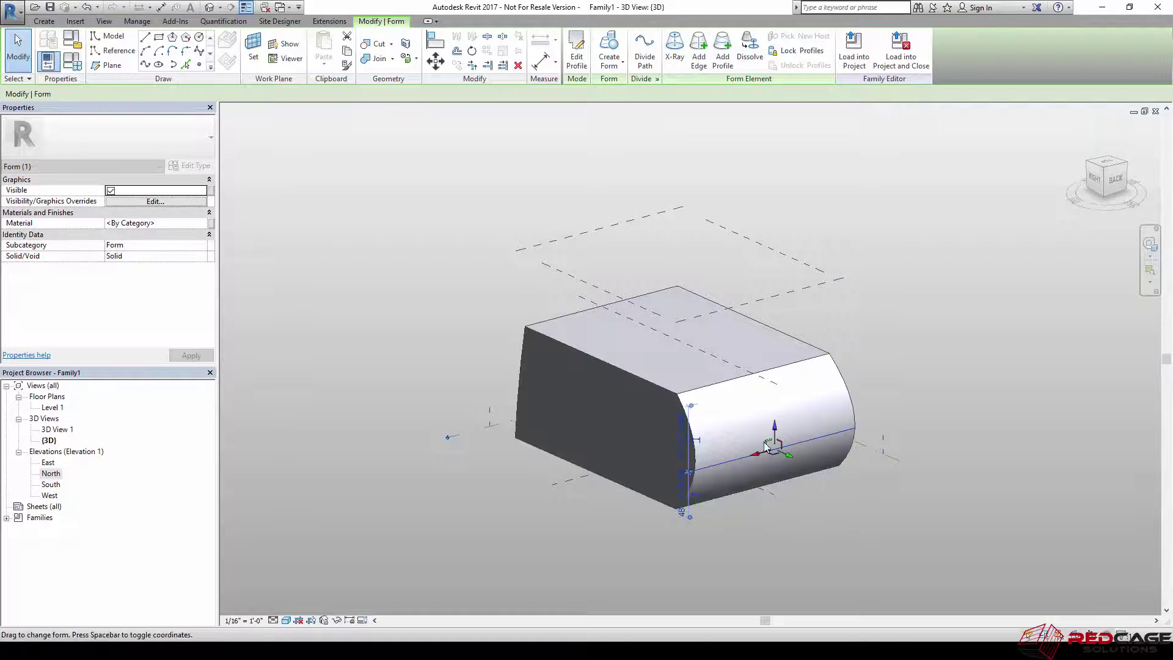
mouse_move(792, 494)
middle_mouse_down("shift")
mouse_move(907, 420)
mouse_move(727, 529)
mouse_move(689, 537)
mouse_move(702, 532)
middle_mouse_up("shift")
left_click(717, 525)
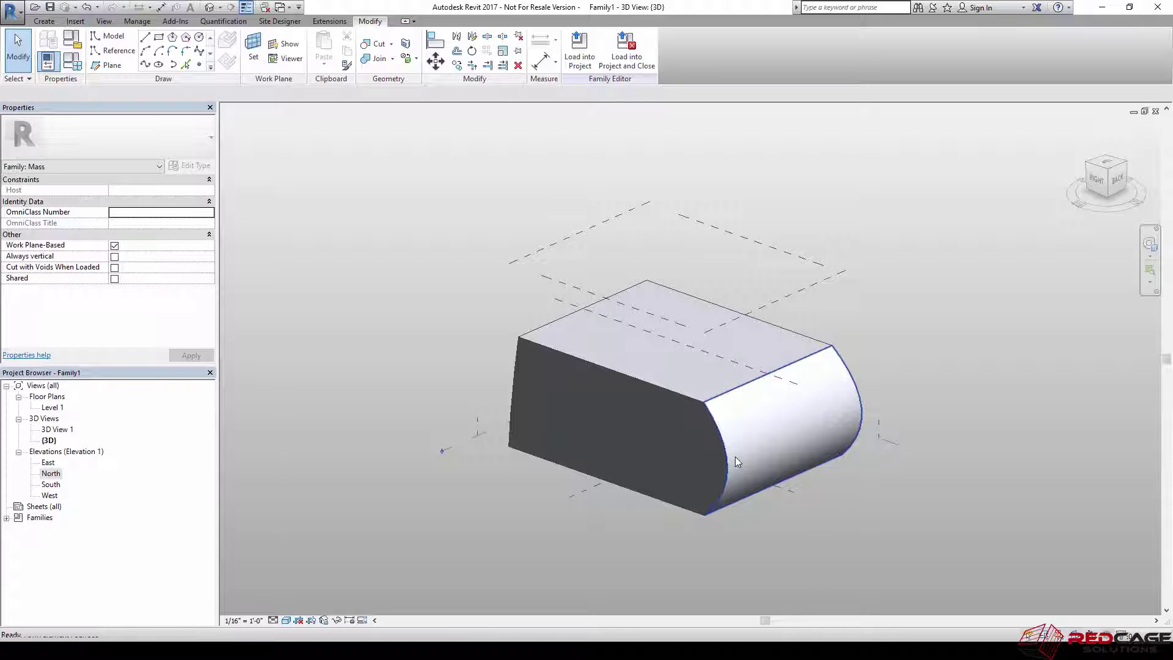
Step: Dissolve the form into its profiles, and delete the middle and top rectangles
key("Tab")
left_click(638, 413)
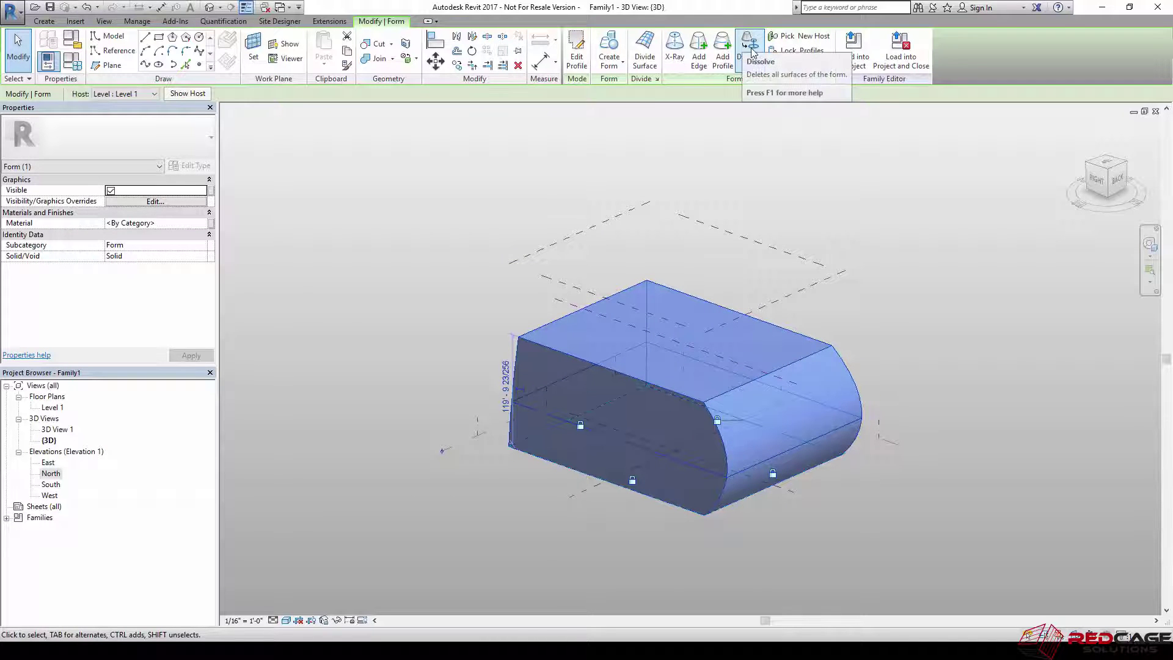
left_click(751, 49)
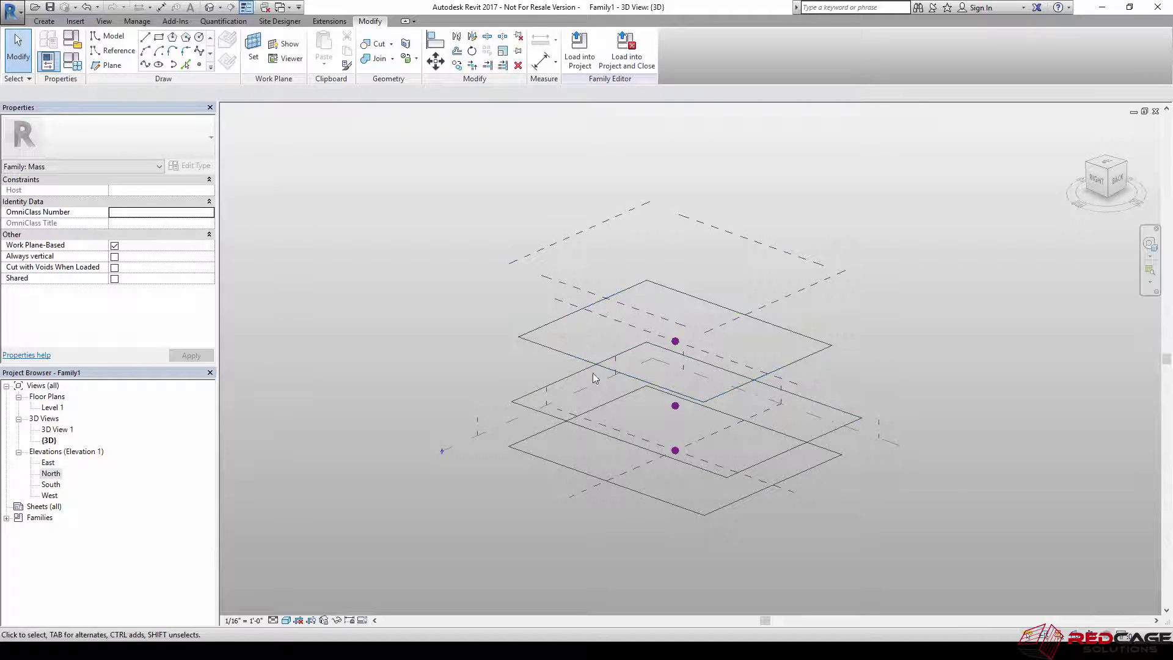
left_click(820, 438)
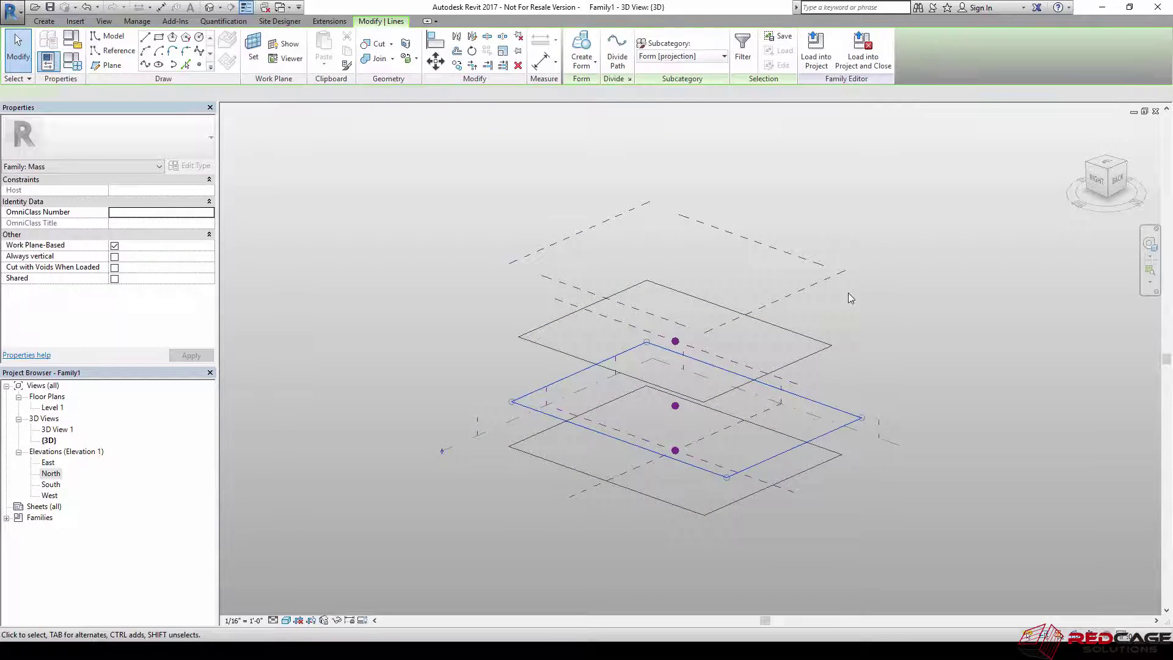
left_click(866, 321)
left_click(807, 337)
key("Delete")
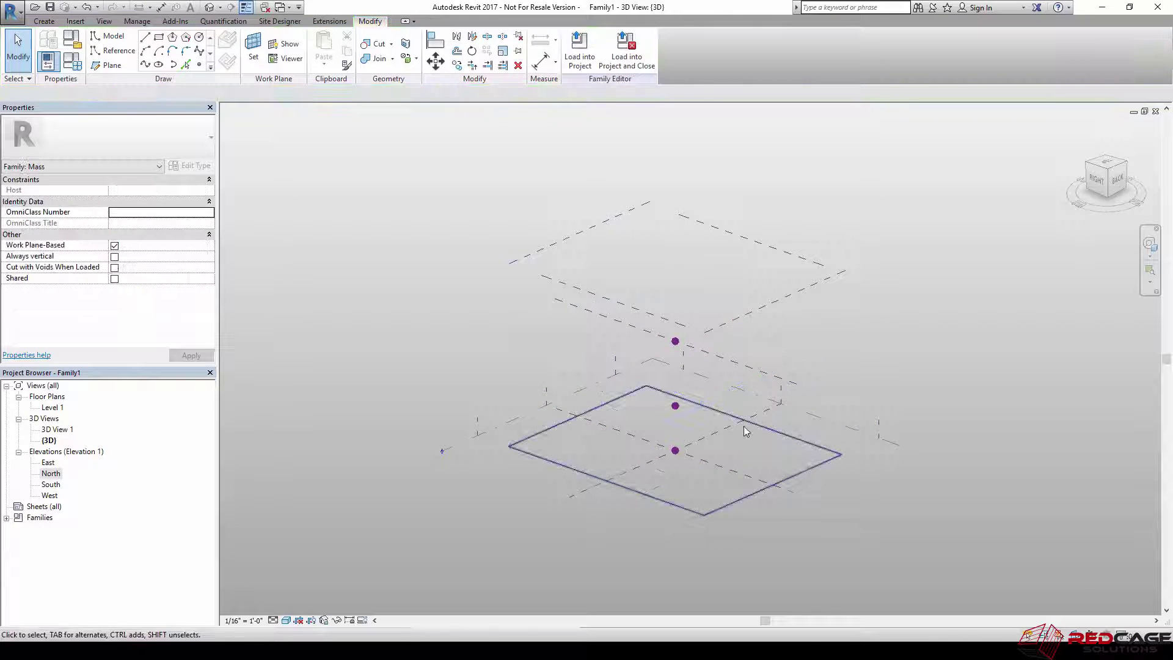
Step: Create a solid form from the remaining base rectangle
left_click(647, 500)
left_click(582, 61)
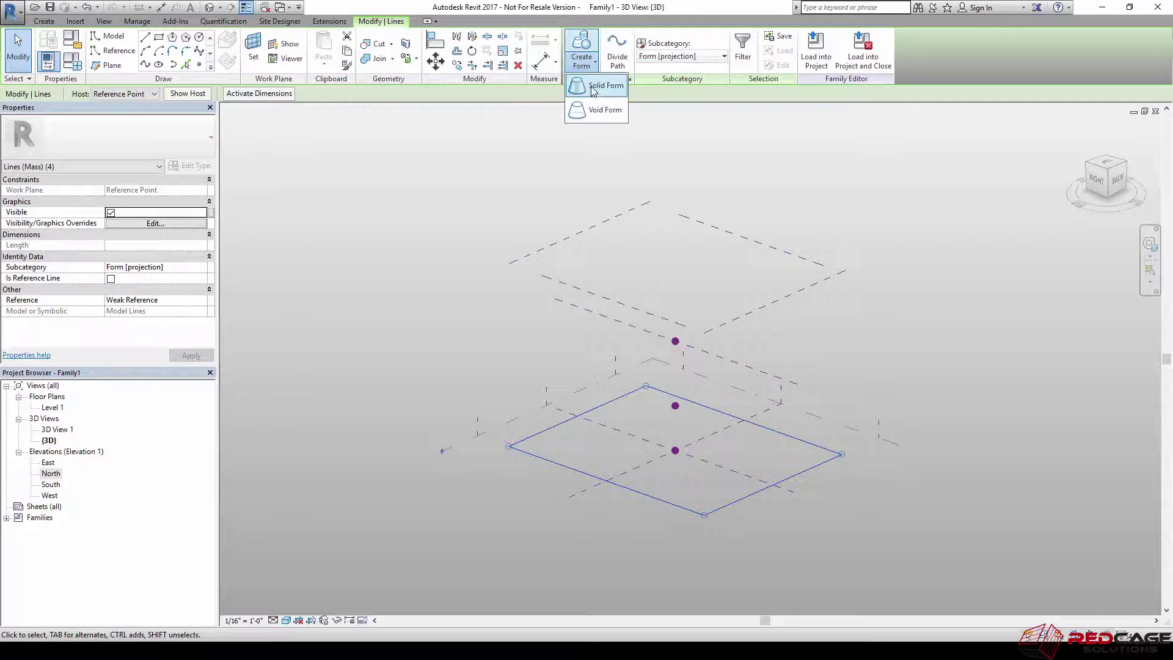
left_click(596, 85)
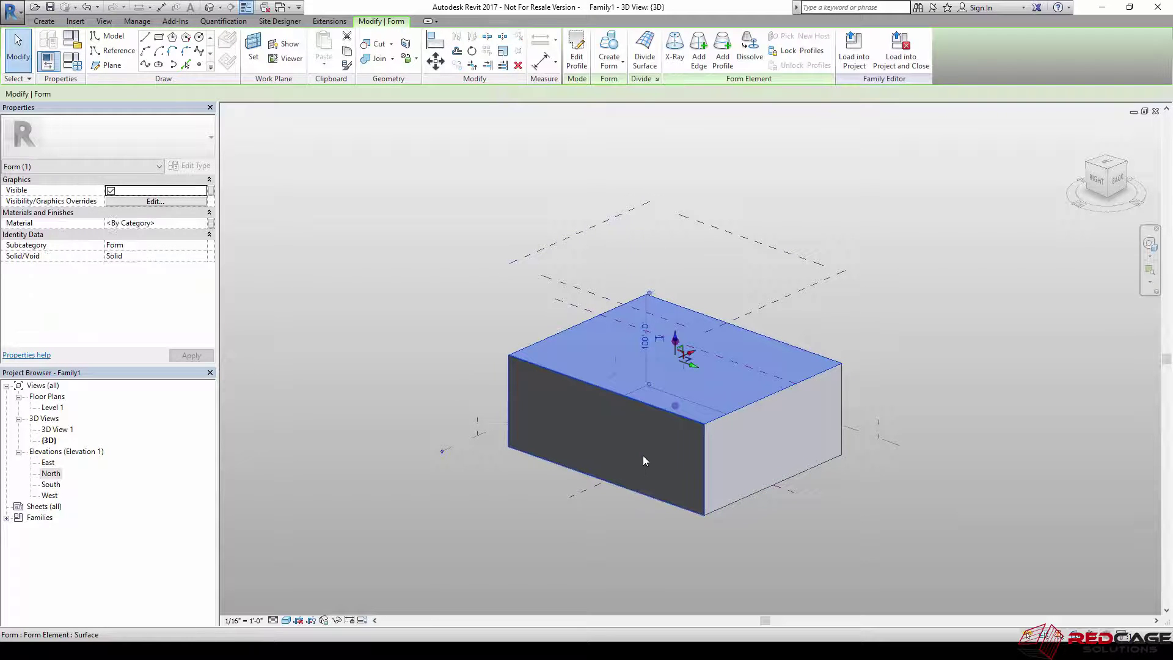
key("Escape")
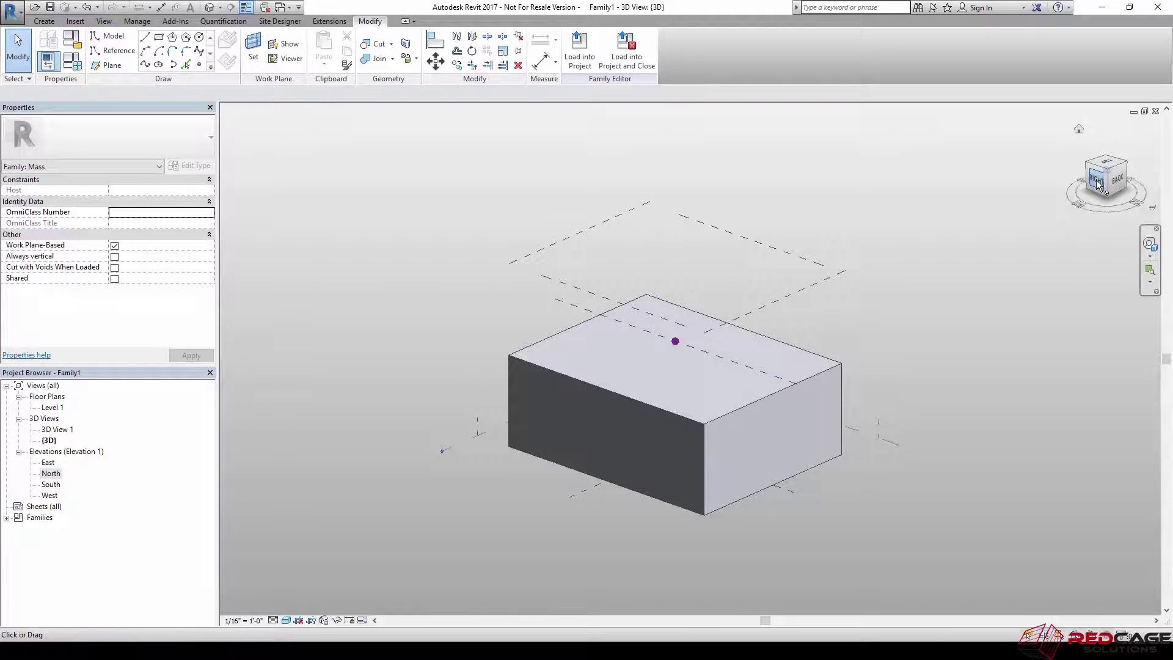
Step: Align the form's top face to the Top reference plane in the right-side view
left_click(1097, 179)
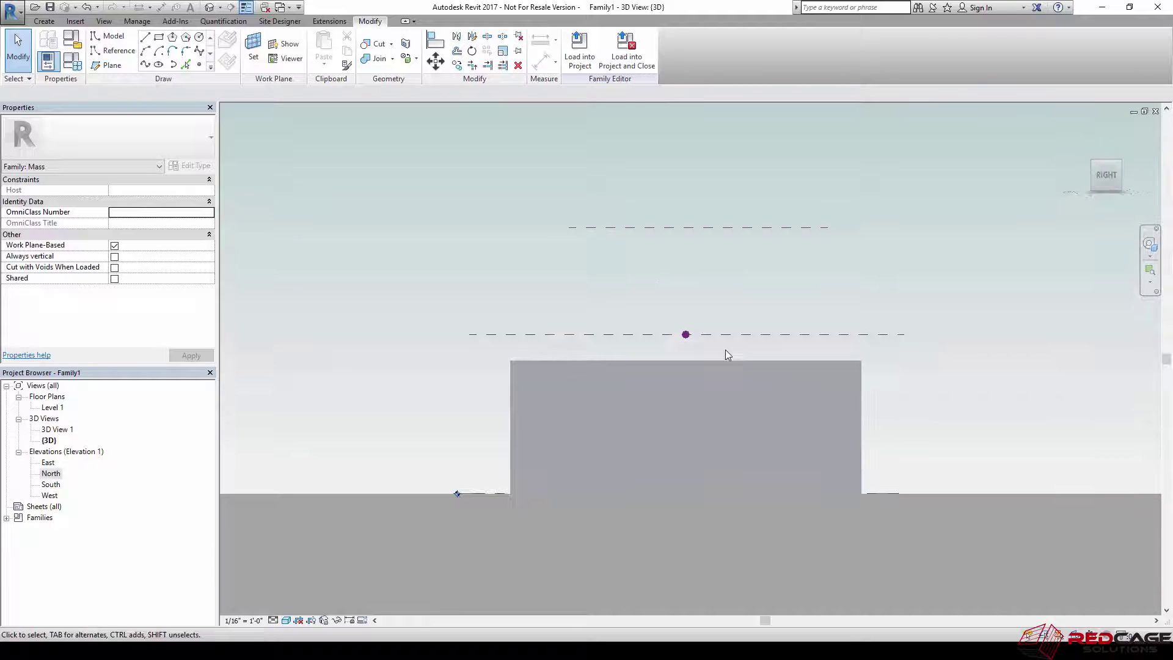
left_click(746, 335)
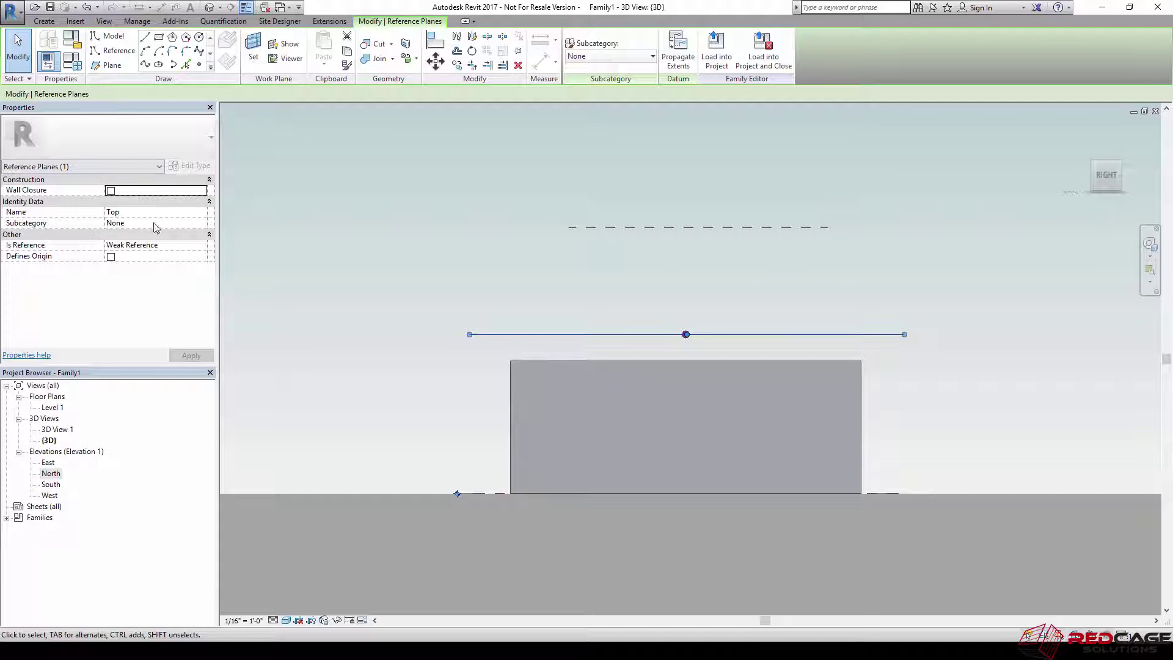
left_click(804, 239)
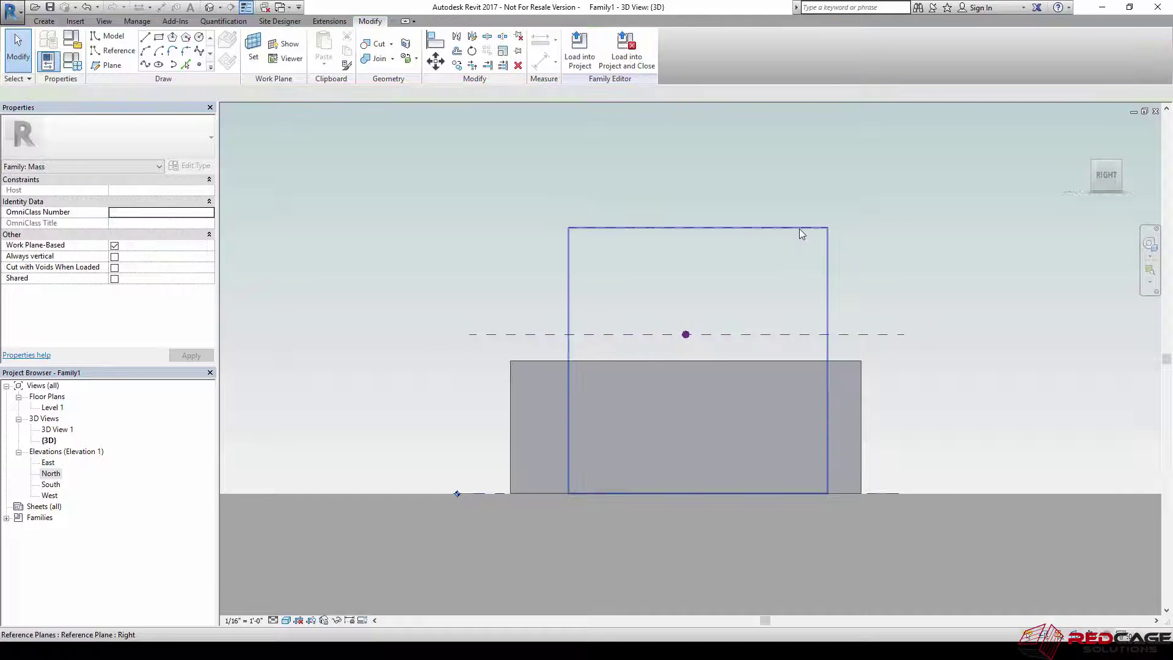
left_click(800, 228)
left_click(899, 363)
key("l")
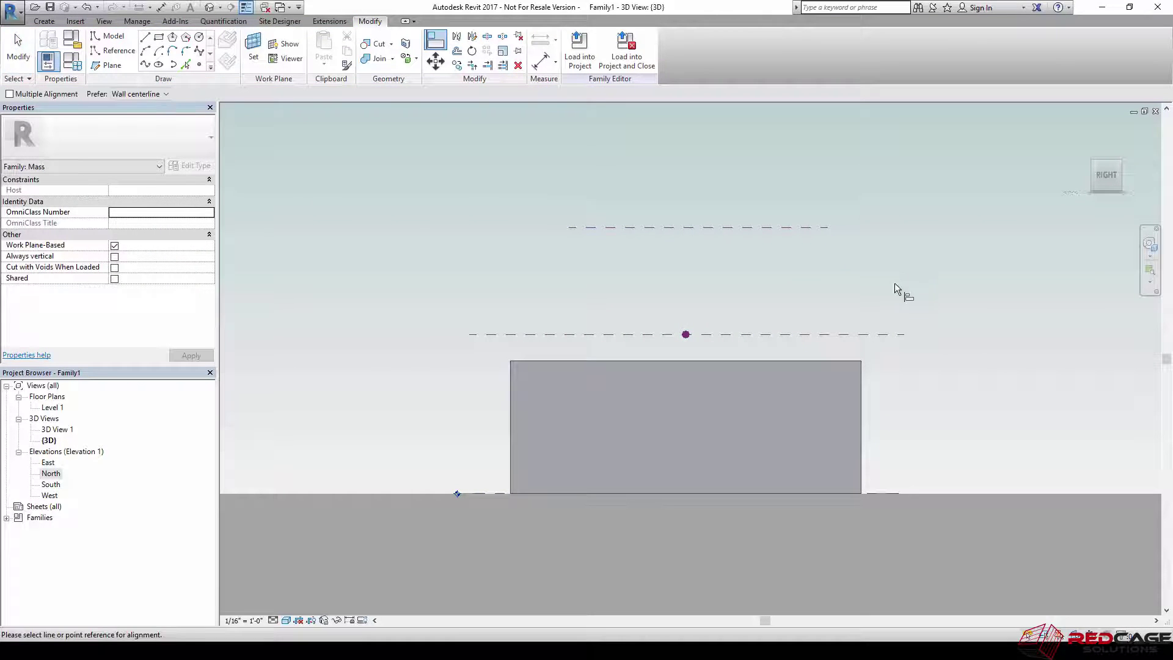
left_click(884, 335)
left_click(768, 360)
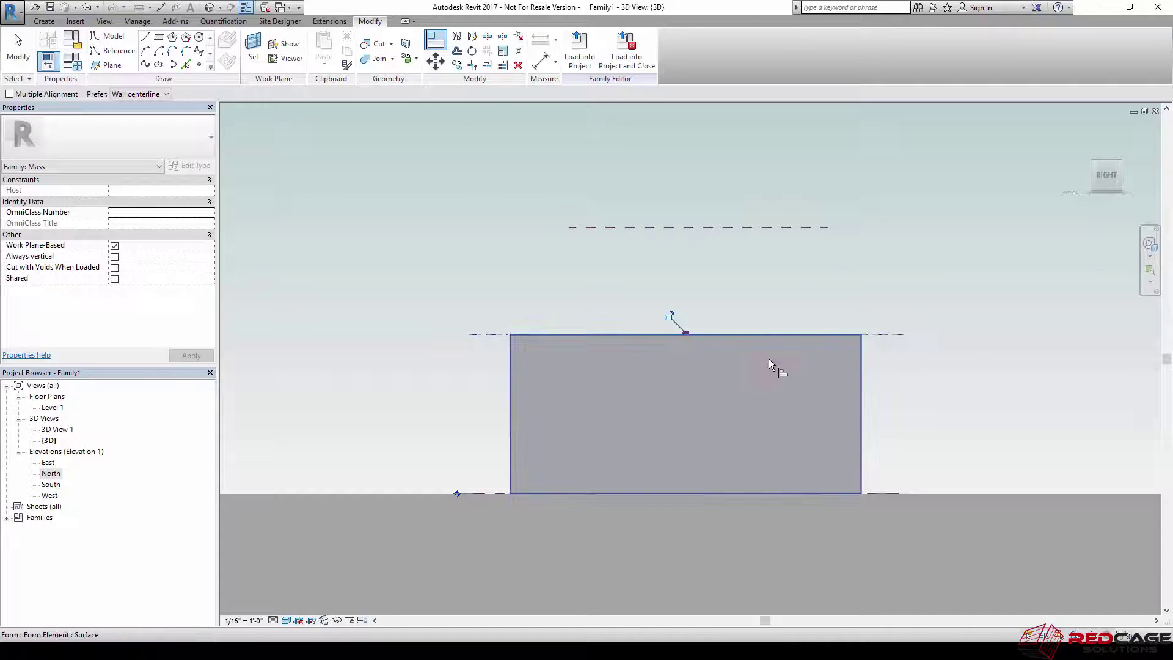
key("Escape")
key("Escape")
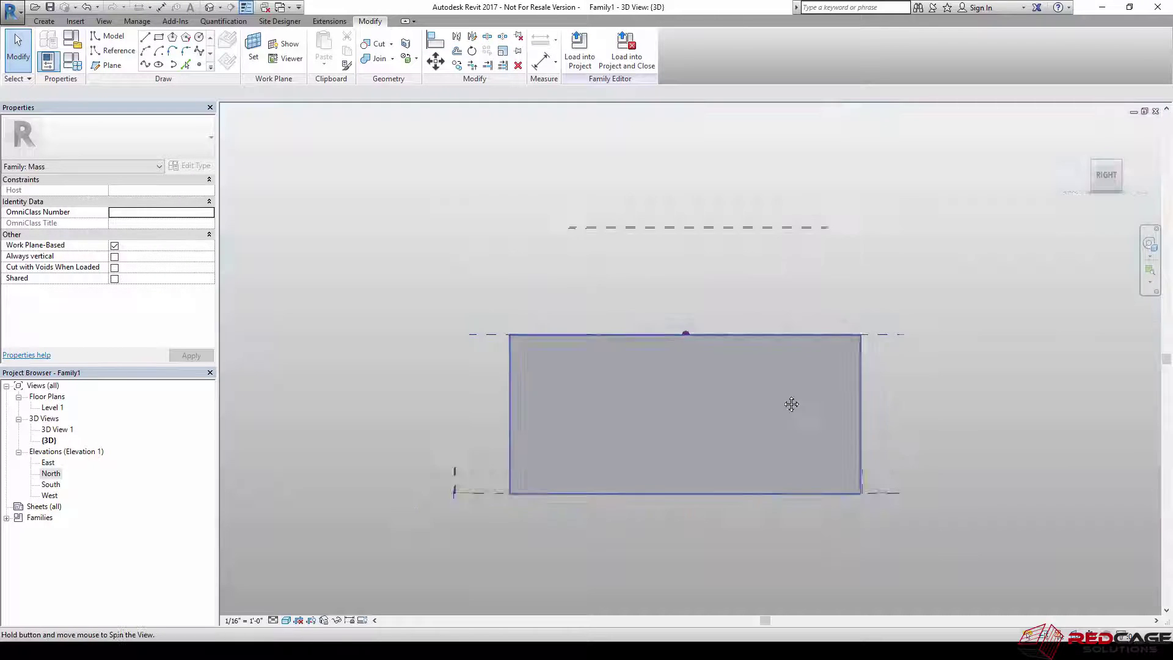
Step: Align the form's right face to the Right reference plane and lock the alignment
middle_click_drag(791, 406, 585, 476, "shift")
middle_click_drag(886, 509, 674, 322)
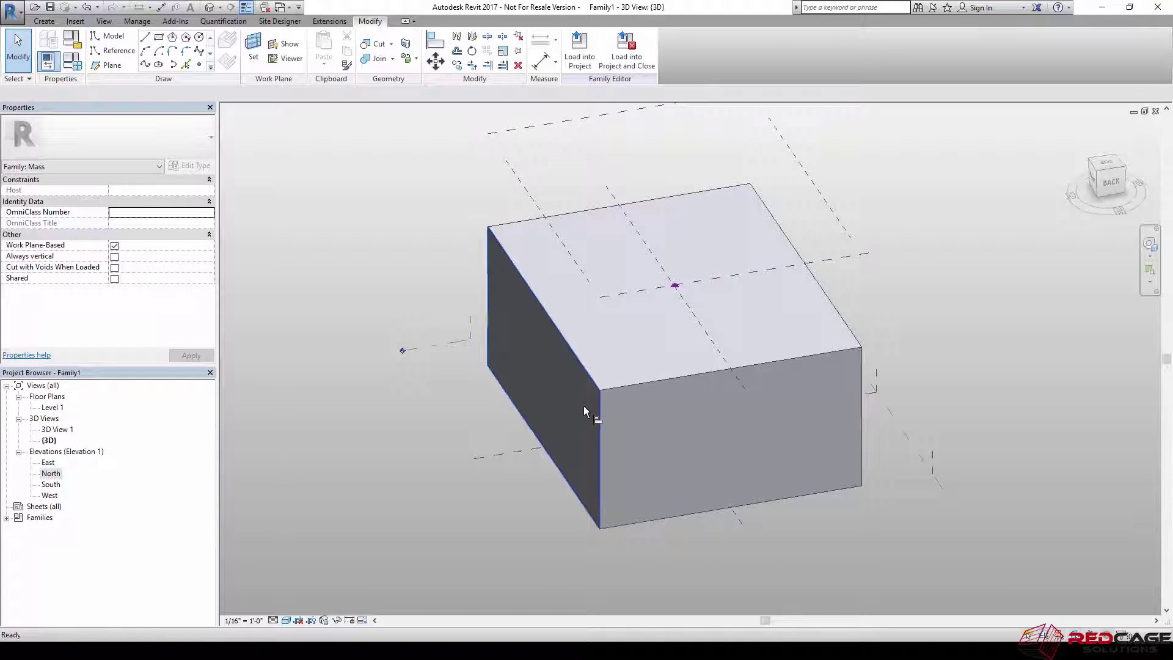
key("l")
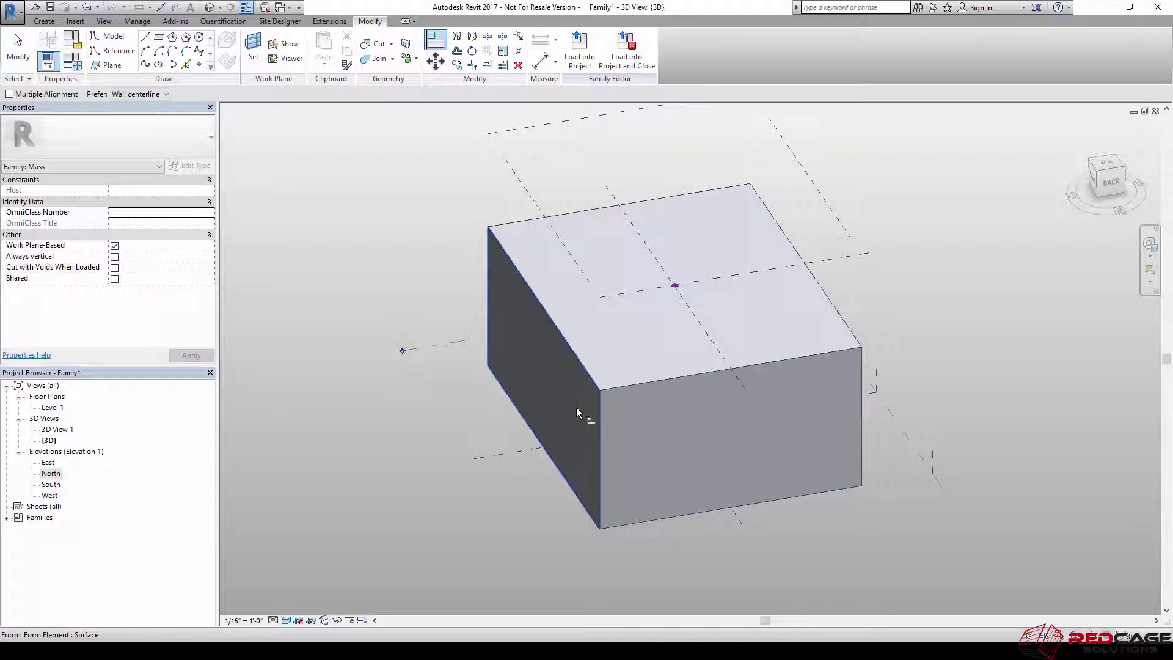
left_click(519, 182)
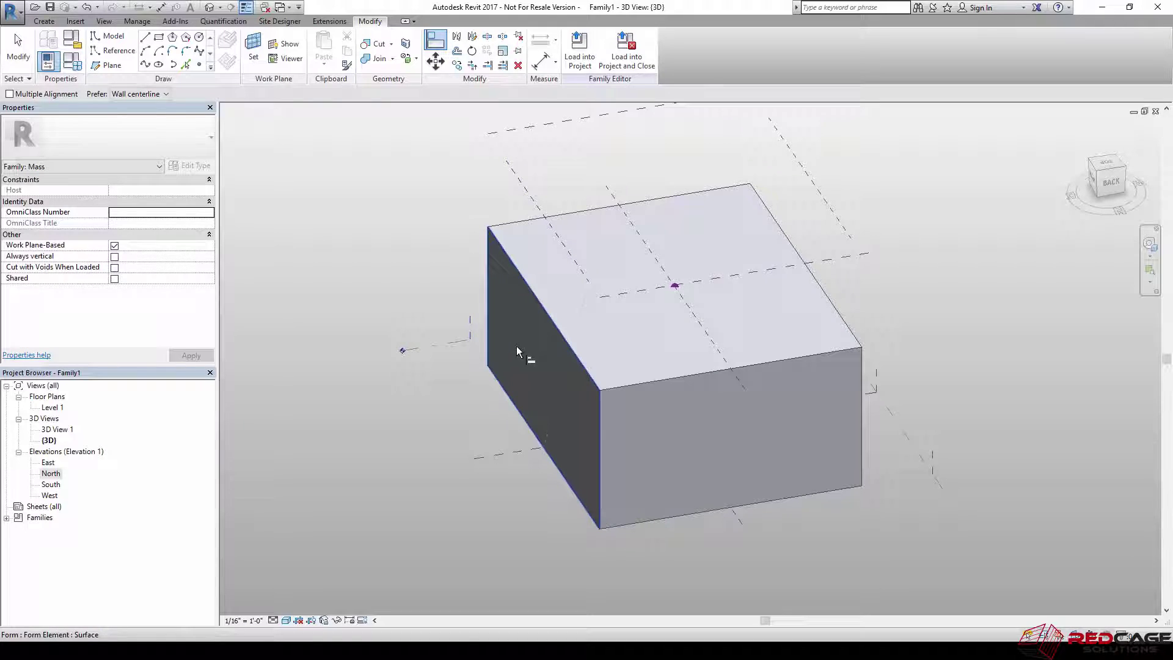
left_click(513, 363)
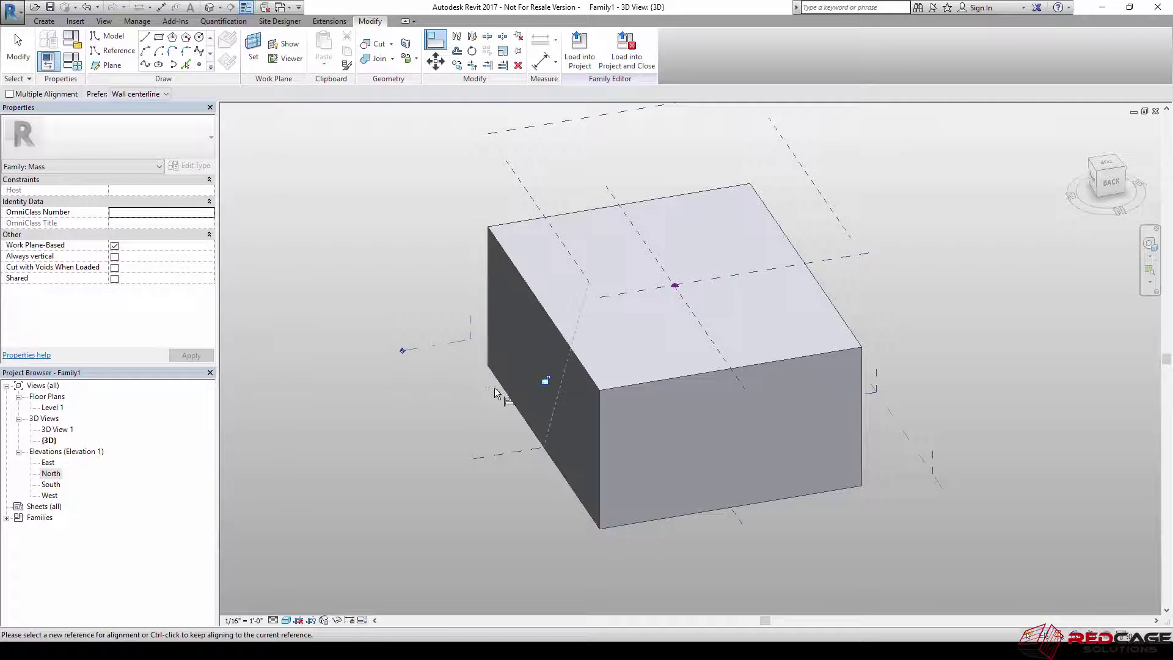
scroll(660, 466, "down", 1)
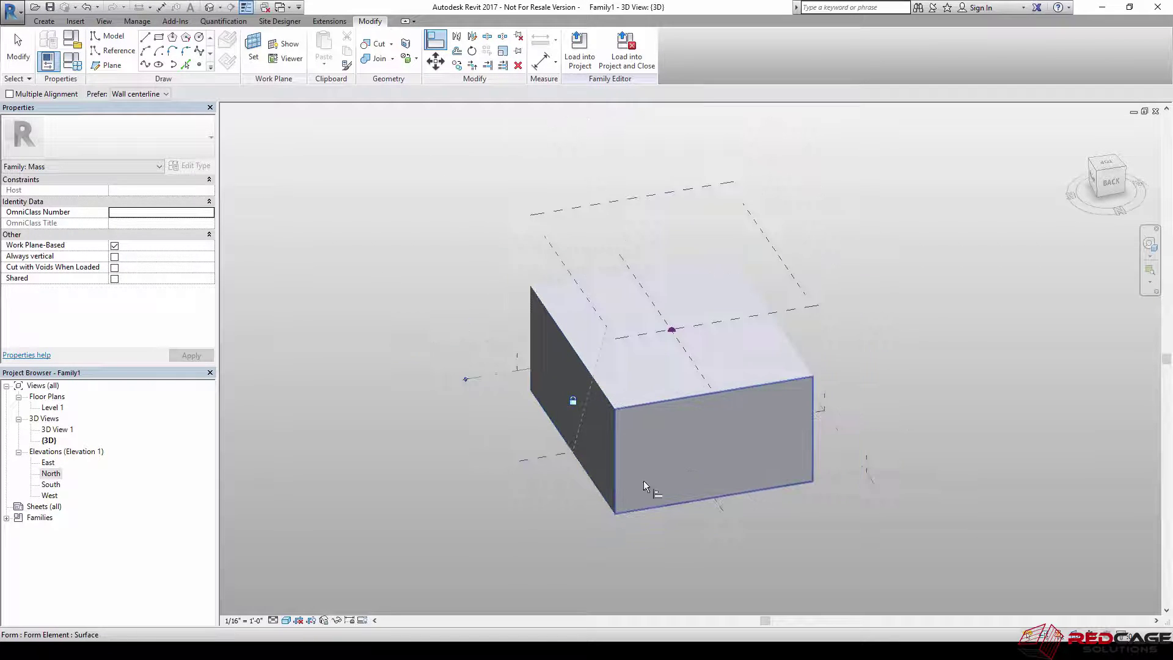
Step: Align and lock the form's back and left faces to their matching reference planes
middle_click_drag(644, 481, 544, 372, "shift")
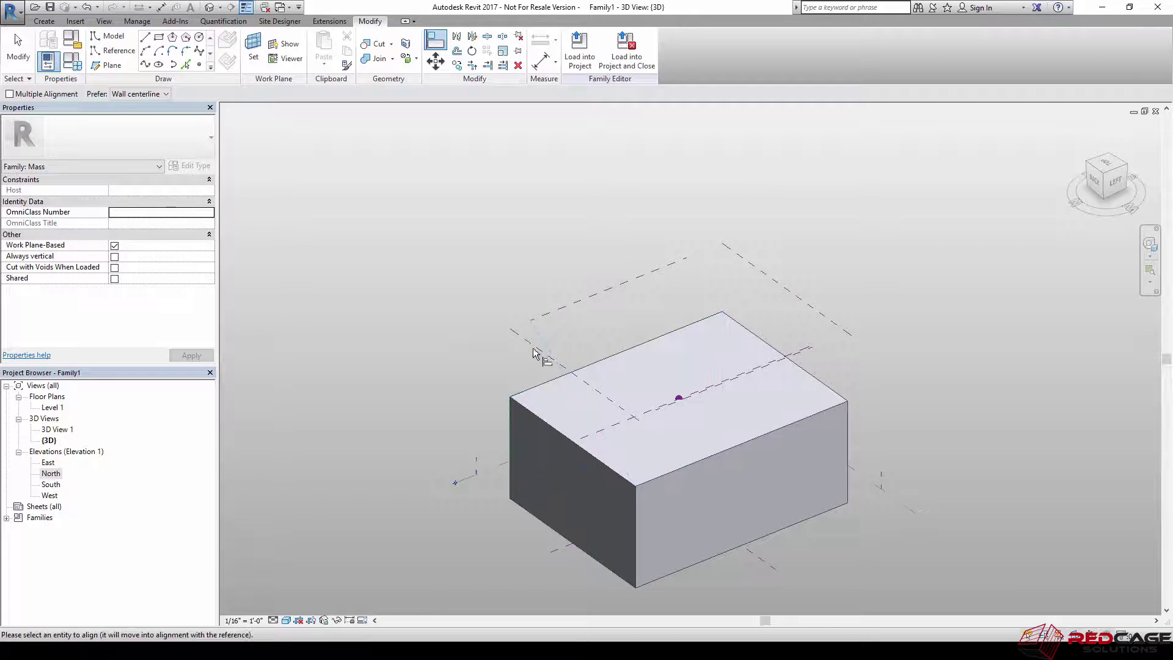
left_click(539, 460)
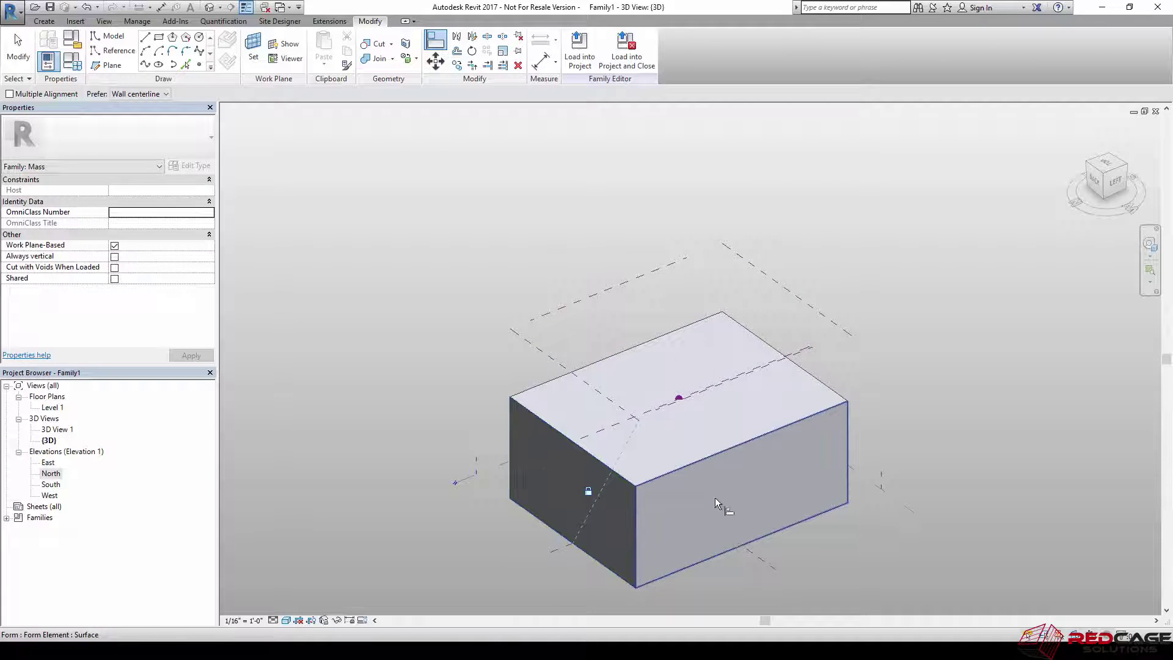
middle_click_drag(844, 383, 761, 305, "shift")
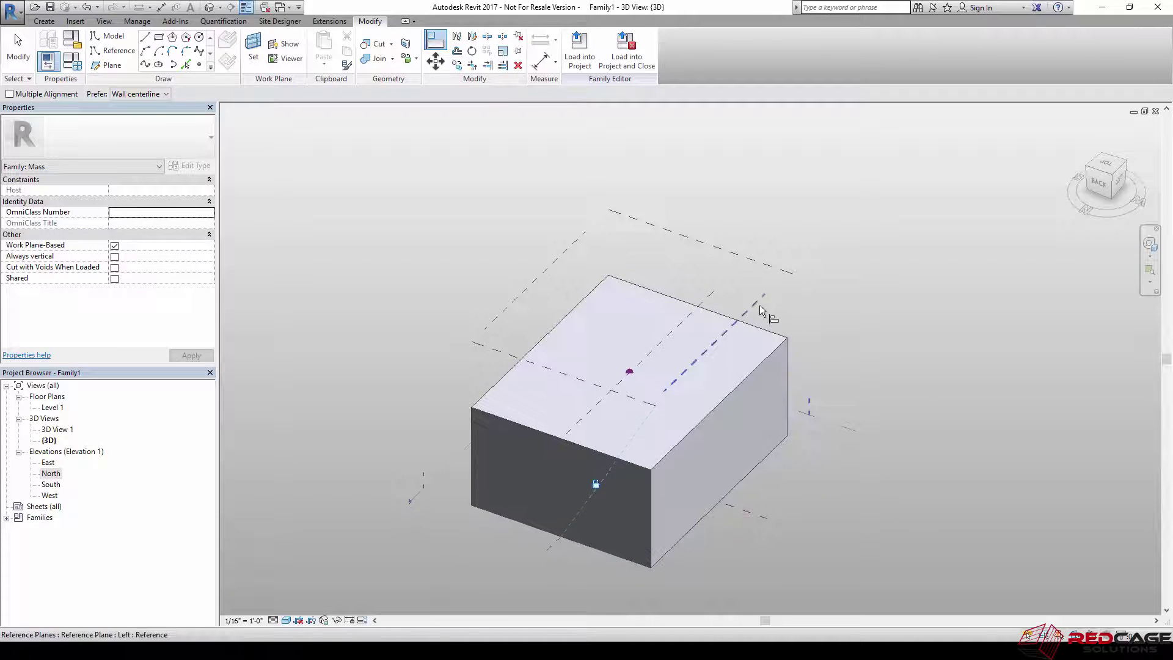
left_click(776, 440)
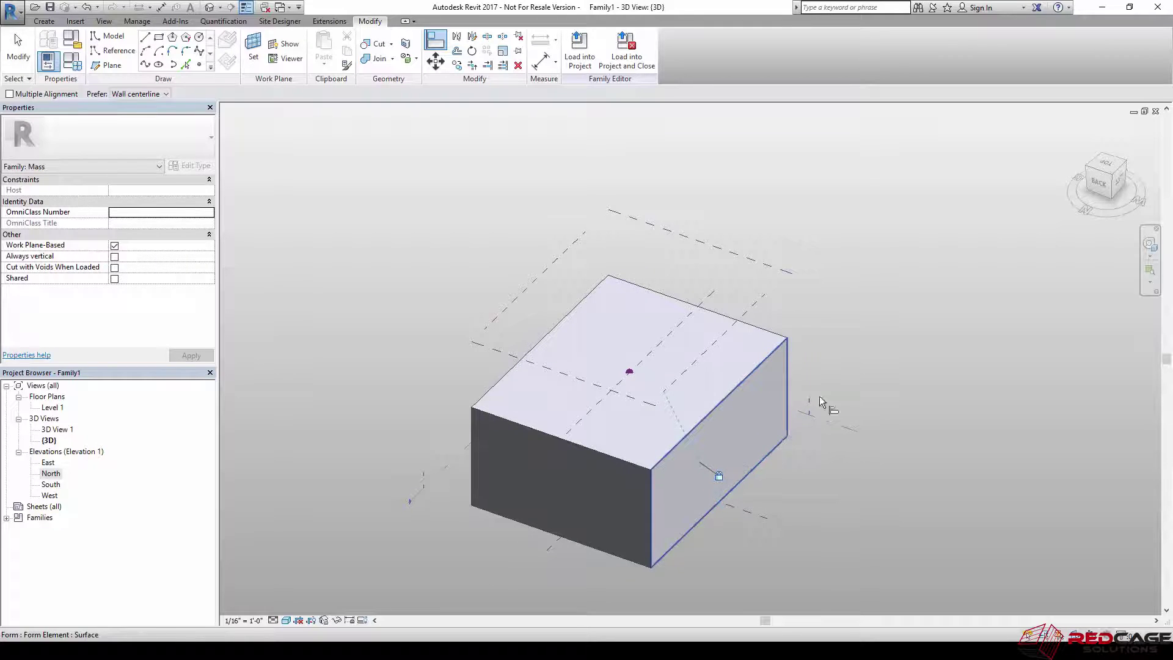
Step: Align the form's front face to the front reference plane and lock the alignment
middle_click_drag(820, 400, 955, 327, "shift")
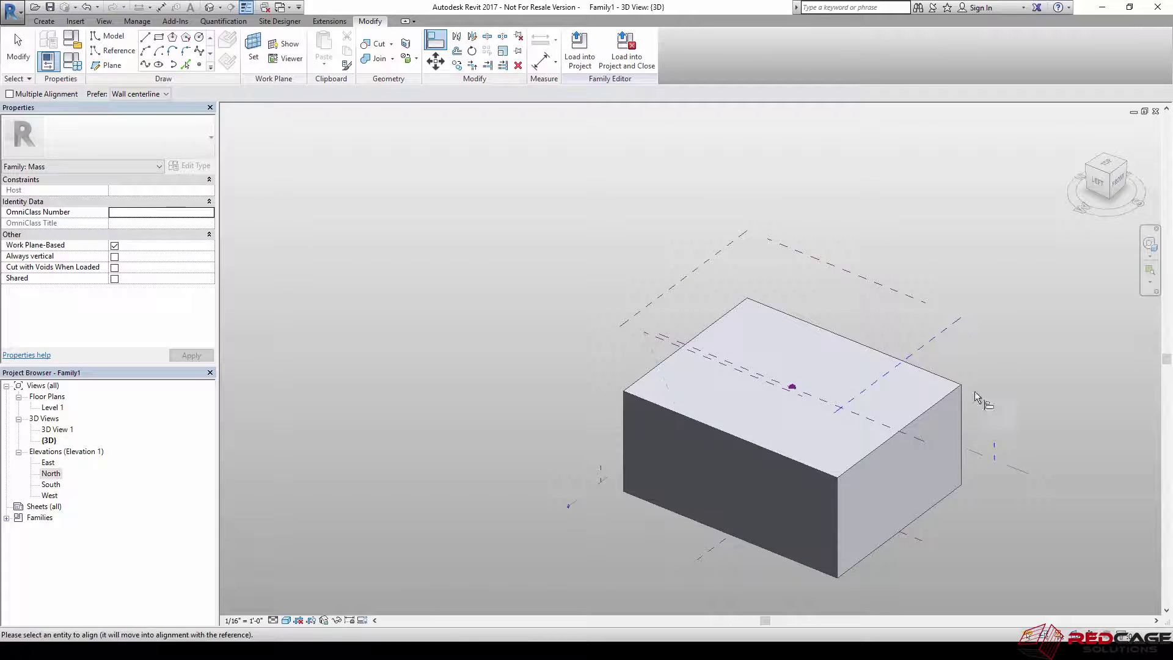
left_click(899, 495)
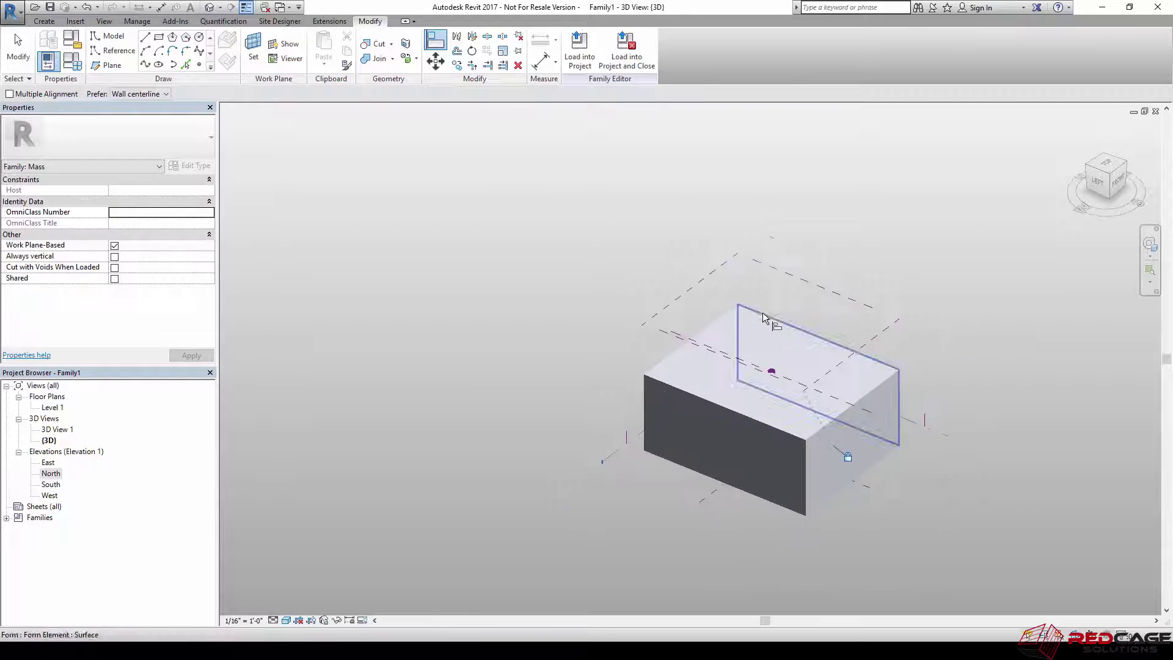
middle_click_drag(762, 313, 851, 320)
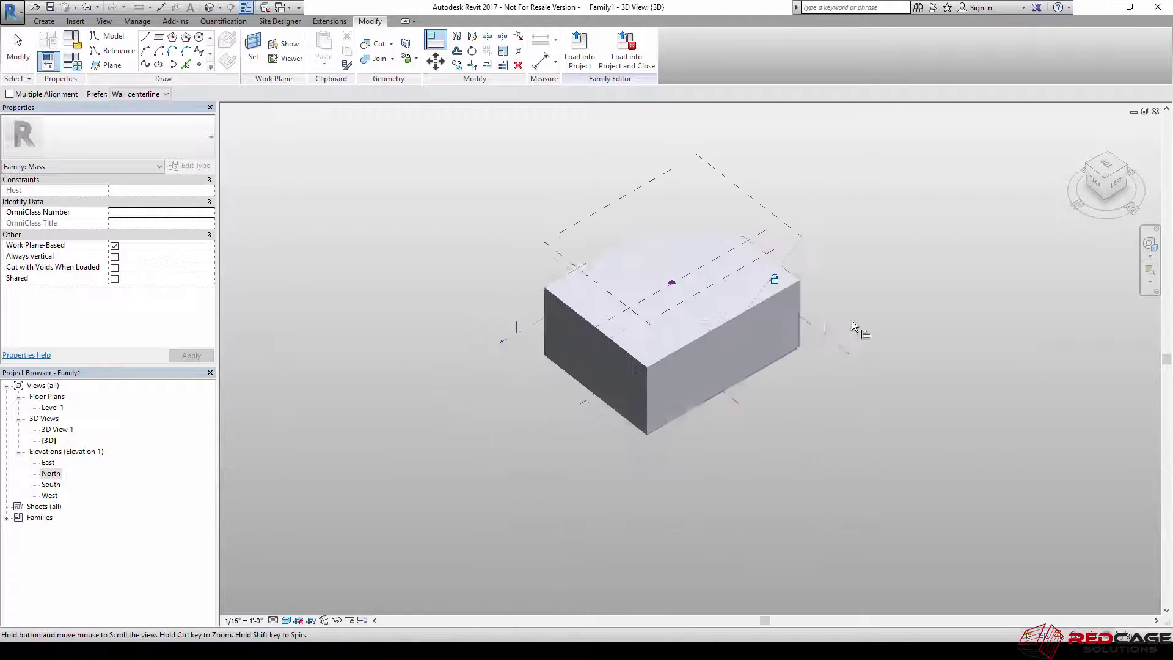
right_click(448, 294)
left_click(457, 297)
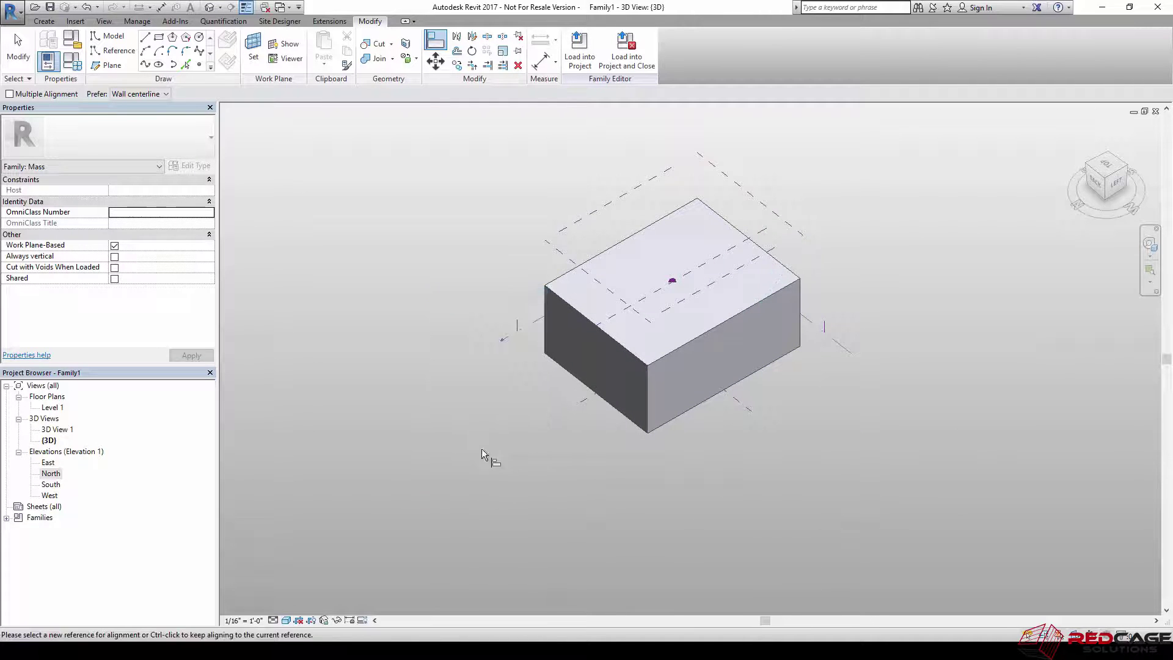
Step: Open the Family Types dialog containing the mass height, length and width parameters
middle_click_drag(482, 449, 529, 420, "shift")
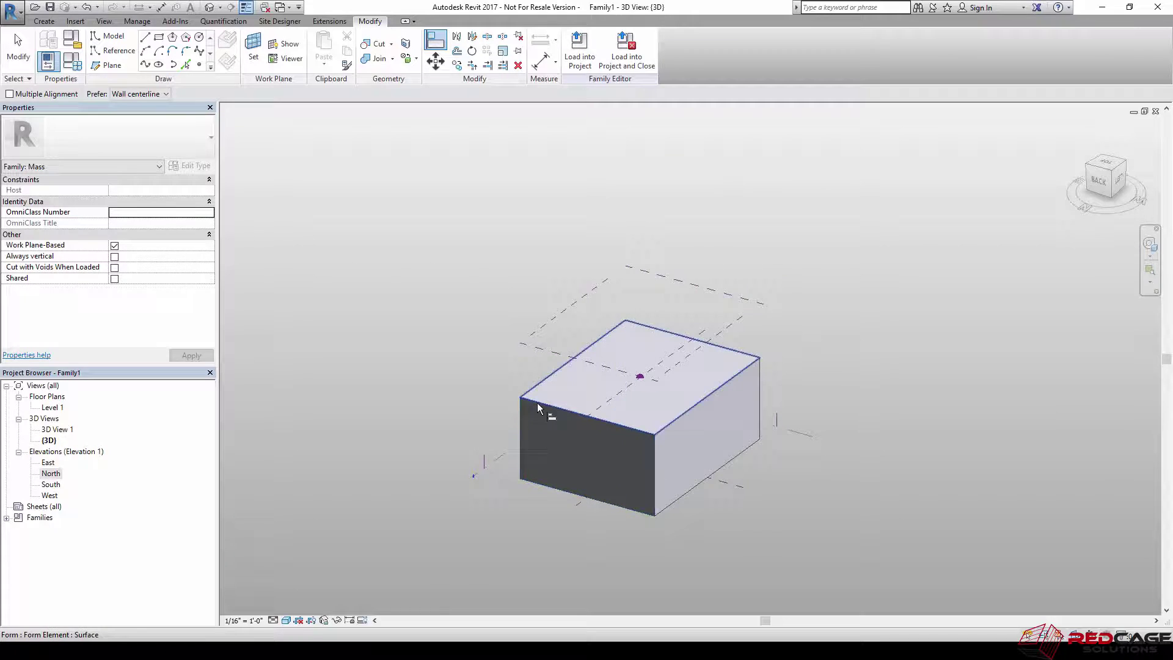
middle_click_drag(480, 347, 656, 316)
left_click(72, 61)
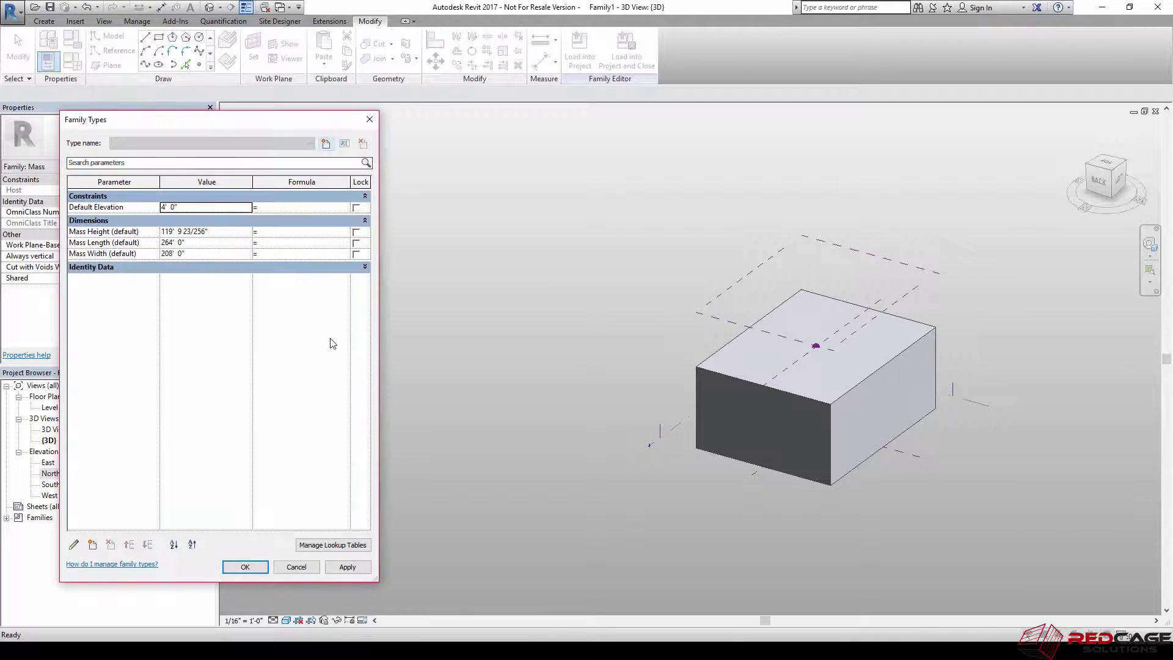
Step: Set the family's Mass Height to 56', Mass Length to 120' and Mass Width to 80', and apply the changes
left_click_drag(220, 131, 454, 142)
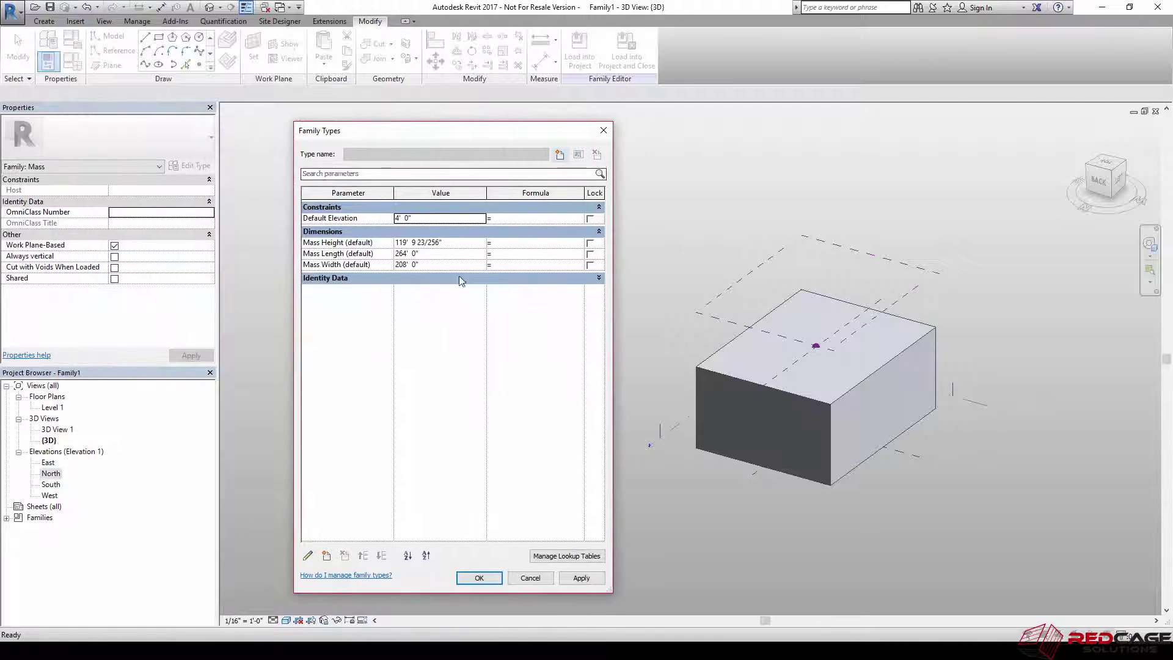
left_click(449, 243)
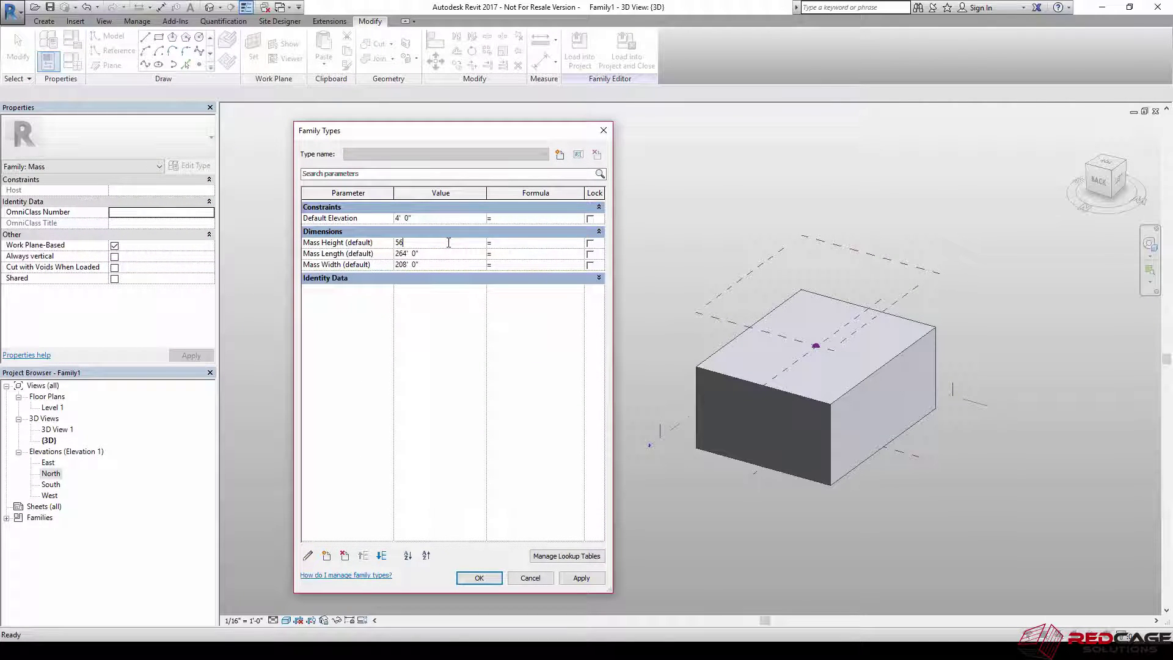
left_click(427, 266)
type("80")
left_click(586, 579)
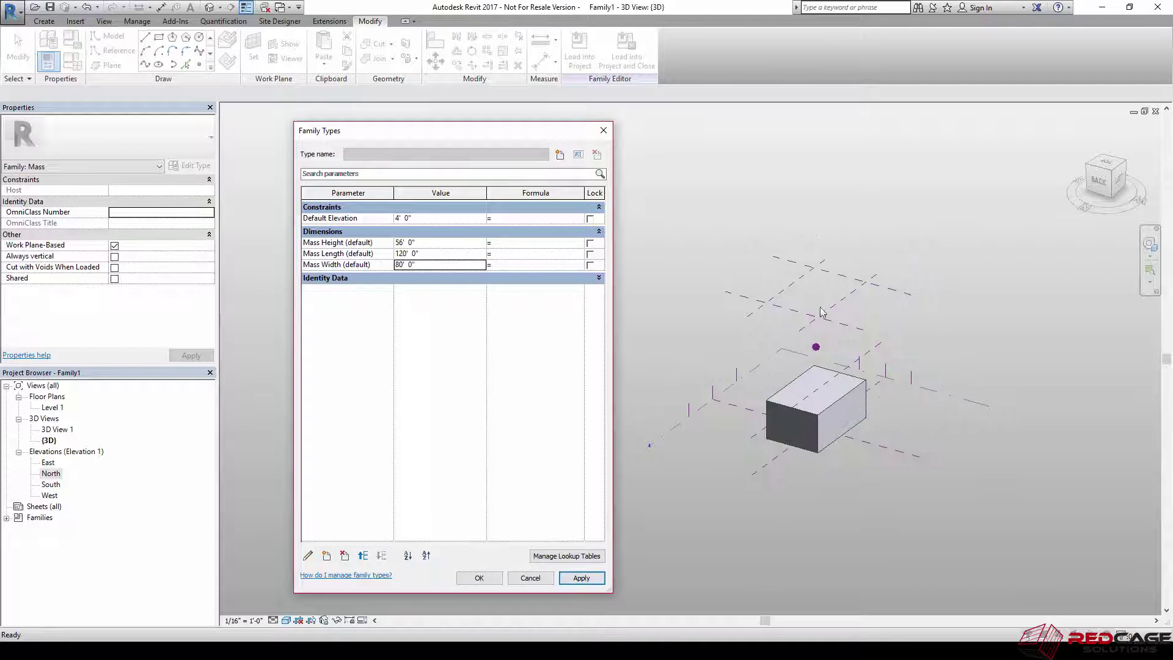
left_click(479, 578)
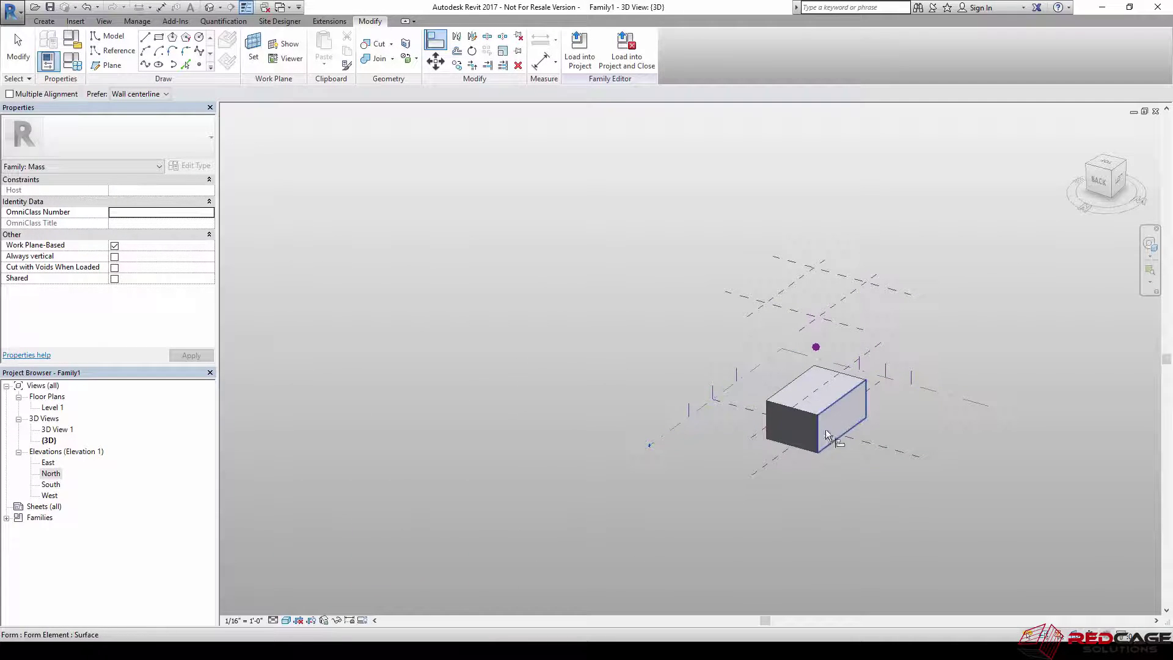
middle_click_drag(826, 429, 688, 388, "shift")
scroll(688, 388, "up", 3)
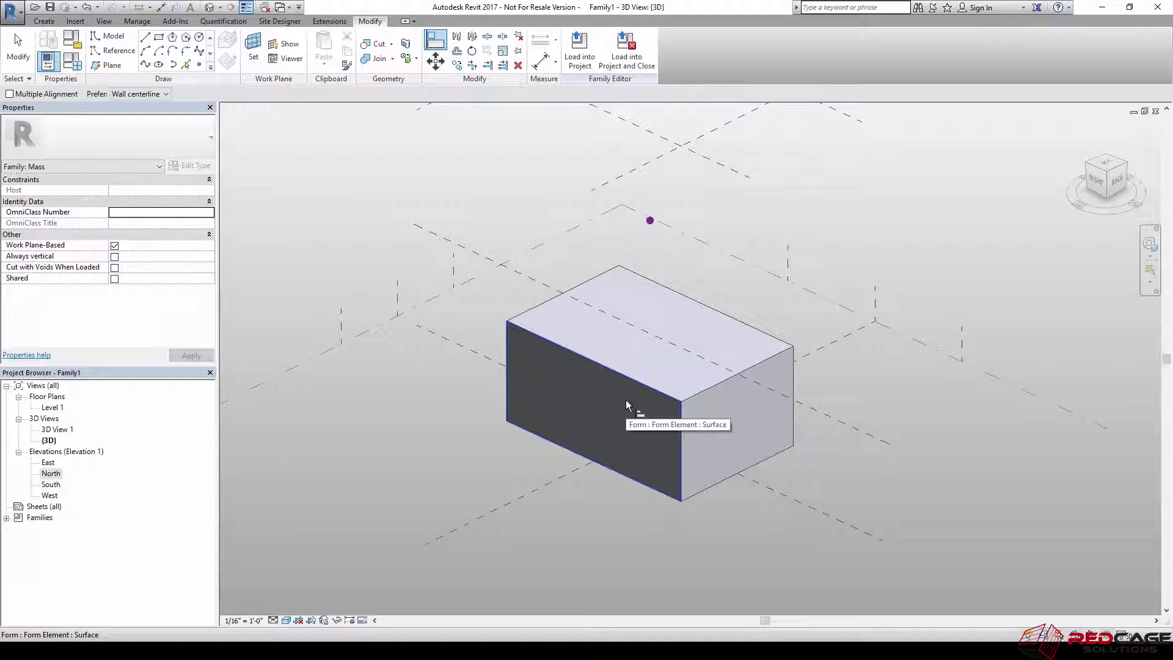
key("Escape")
middle_click_drag(557, 330, 562, 343, "shift")
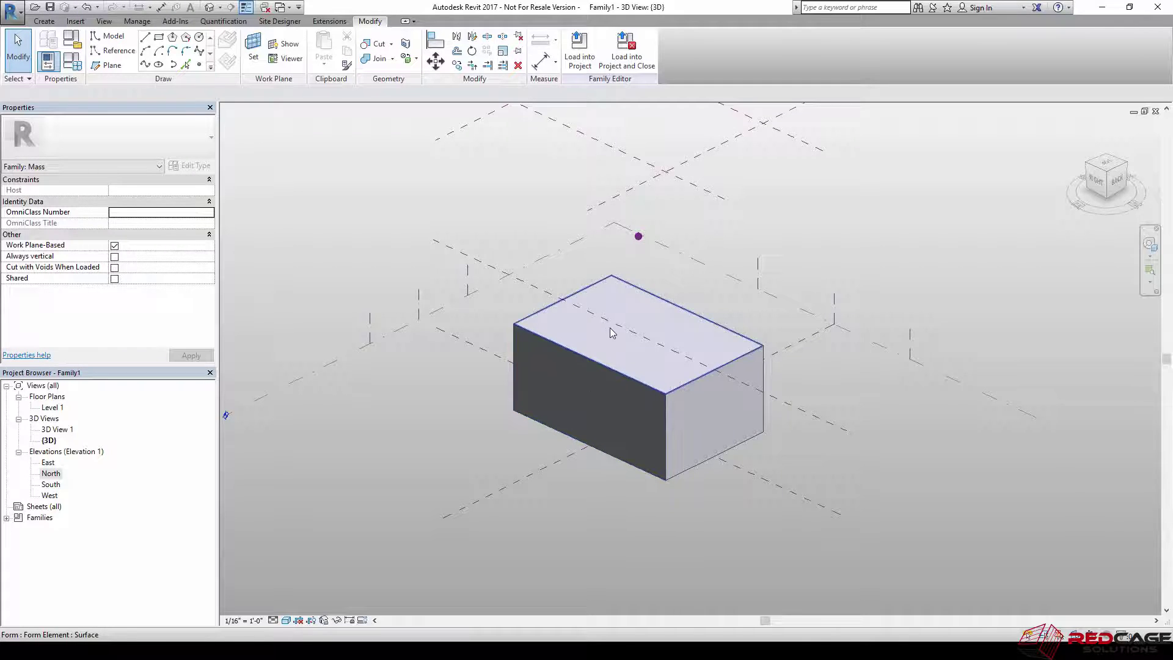
Step: Add a new family parameter named Mass Usage Material and make it an instance parameter
left_click(73, 63)
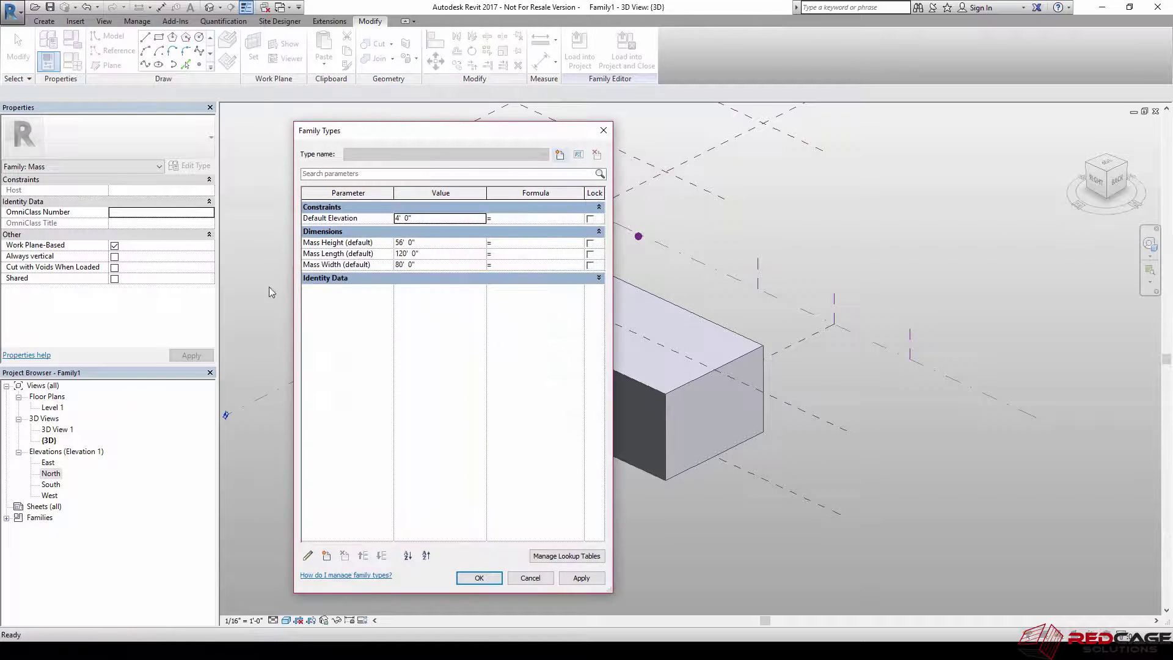
left_click(327, 556)
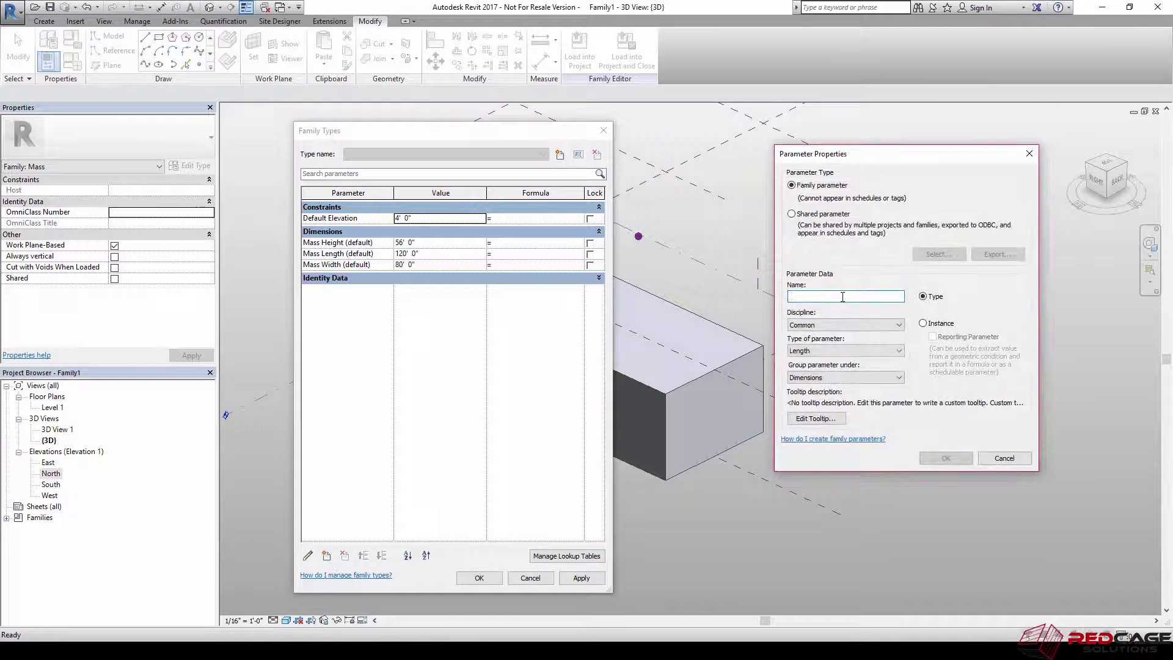
type("Usage Material")
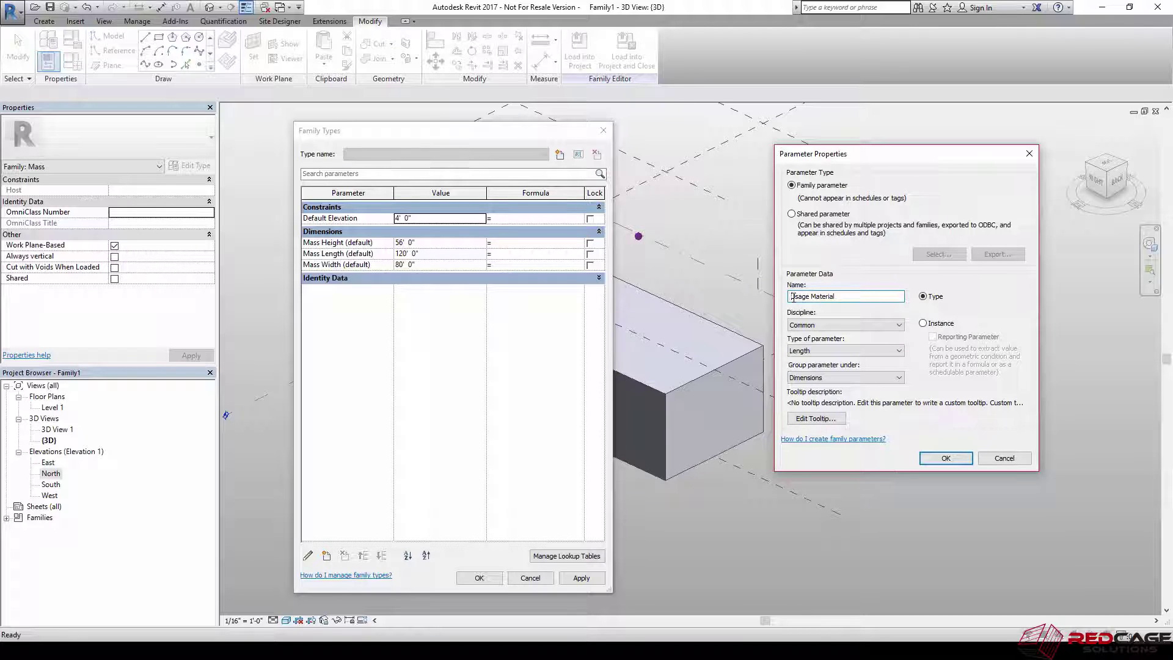
type("Mass")
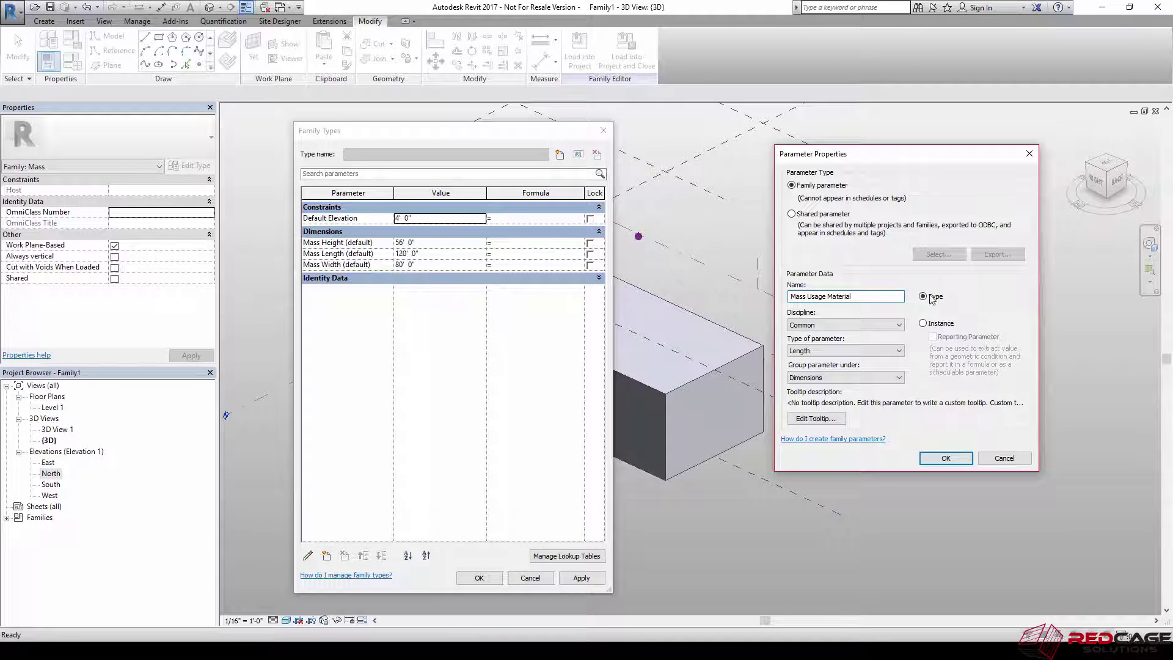
left_click(936, 323)
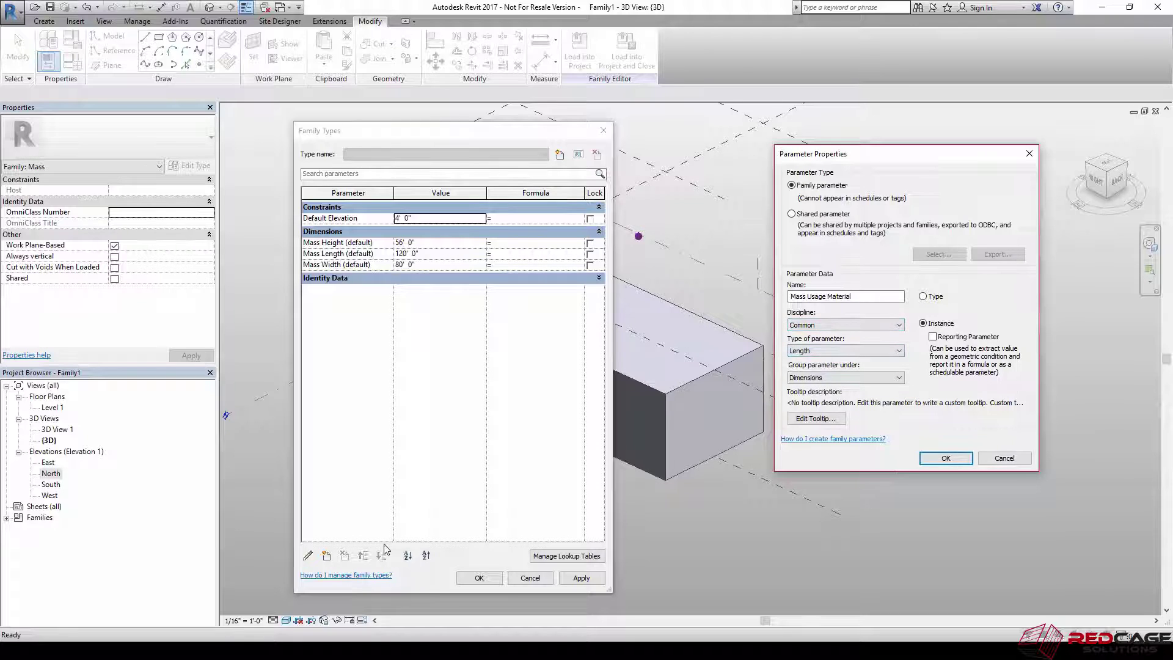
Step: Set the new parameter's type to Material under the Common discipline and accept it into the family types
left_click(847, 325)
left_click(855, 327)
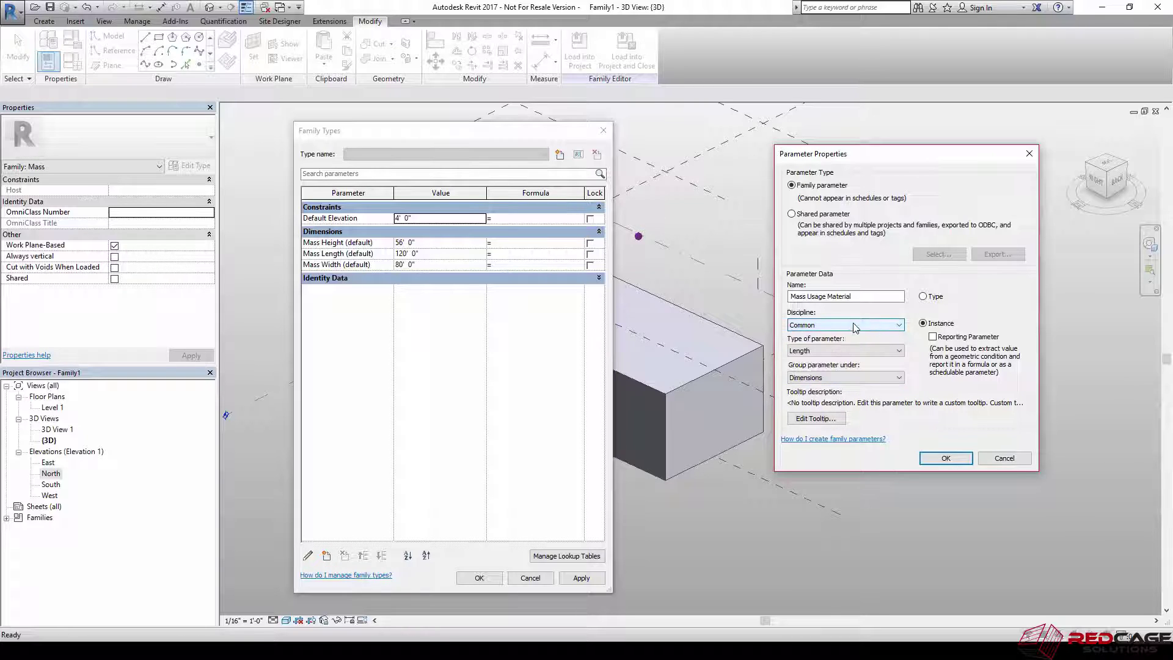
left_click(822, 352)
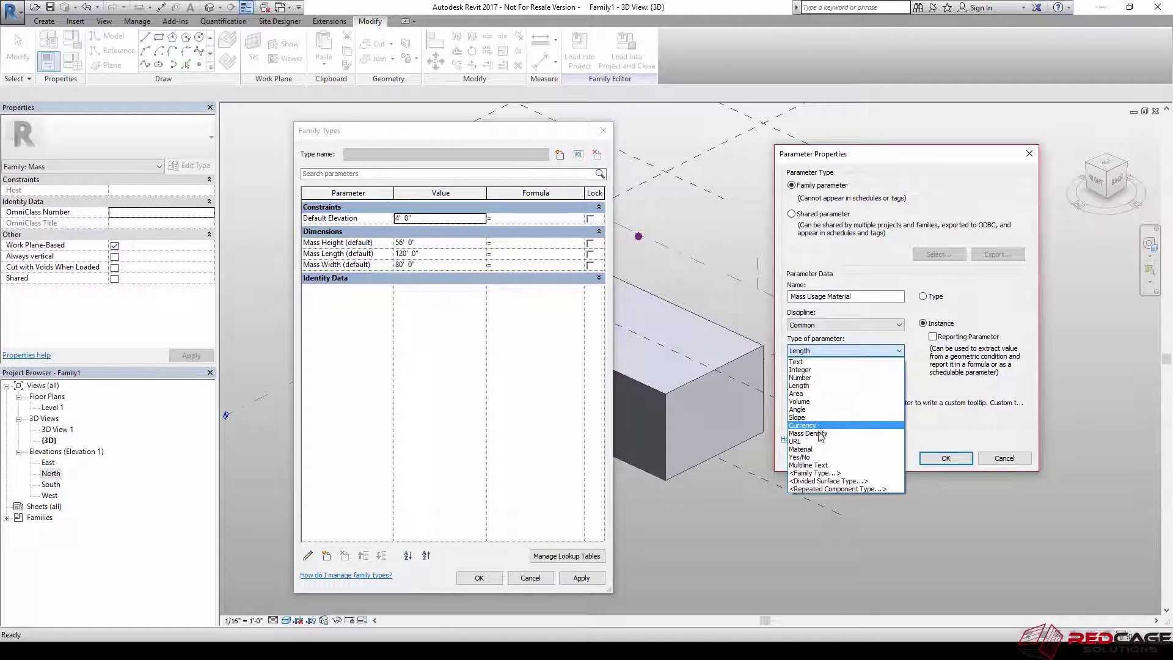
left_click(802, 450)
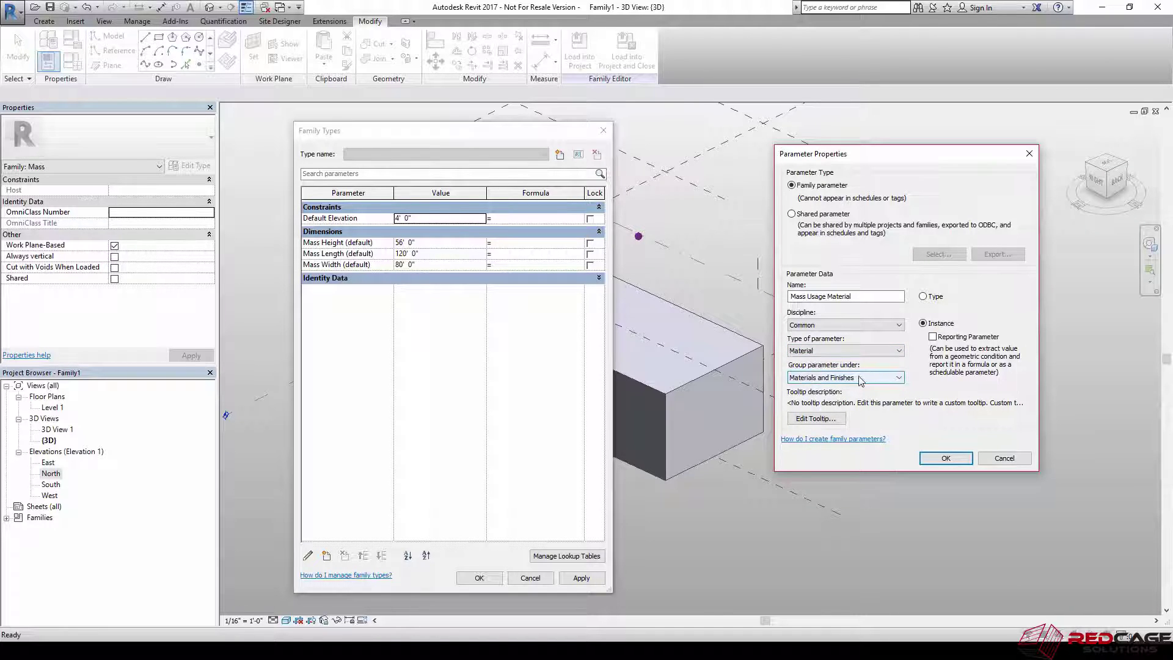
left_click(961, 466)
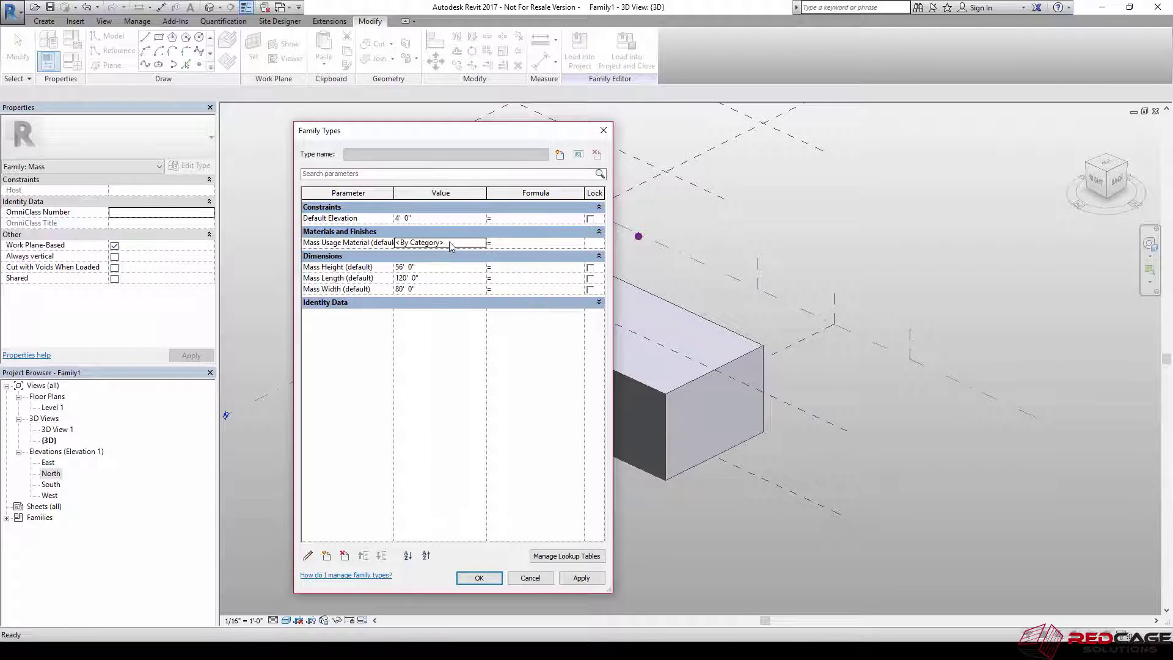
left_click(479, 577)
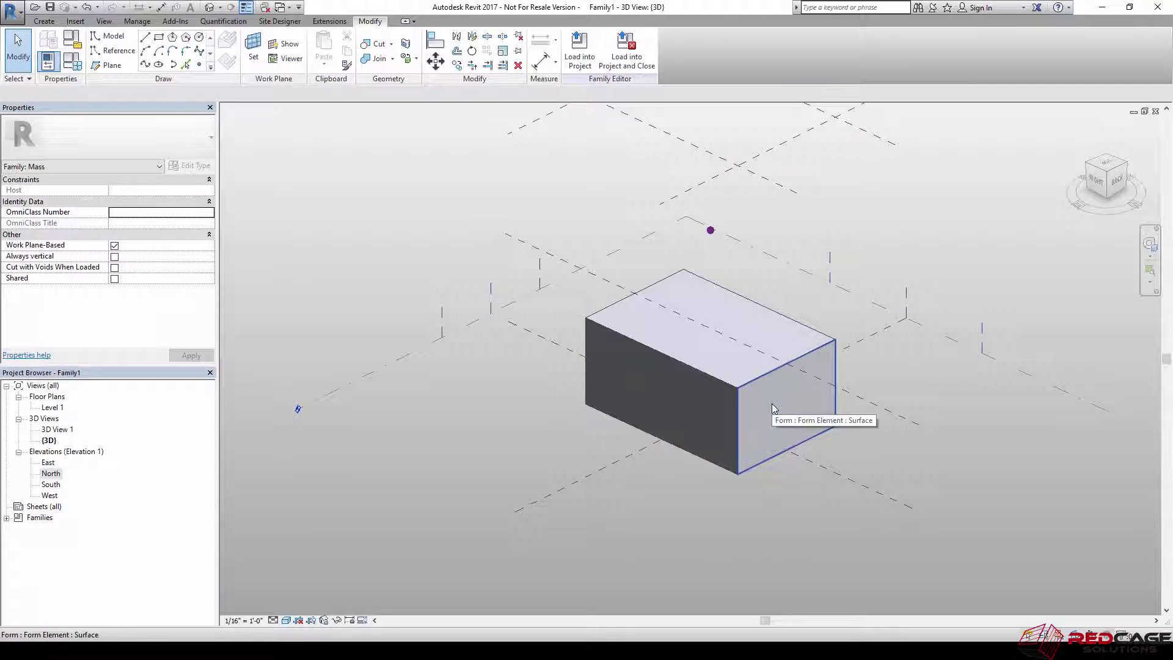
Step: Select the whole box form and associate its Material property with the Mass Usage Material family parameter
left_click(731, 357)
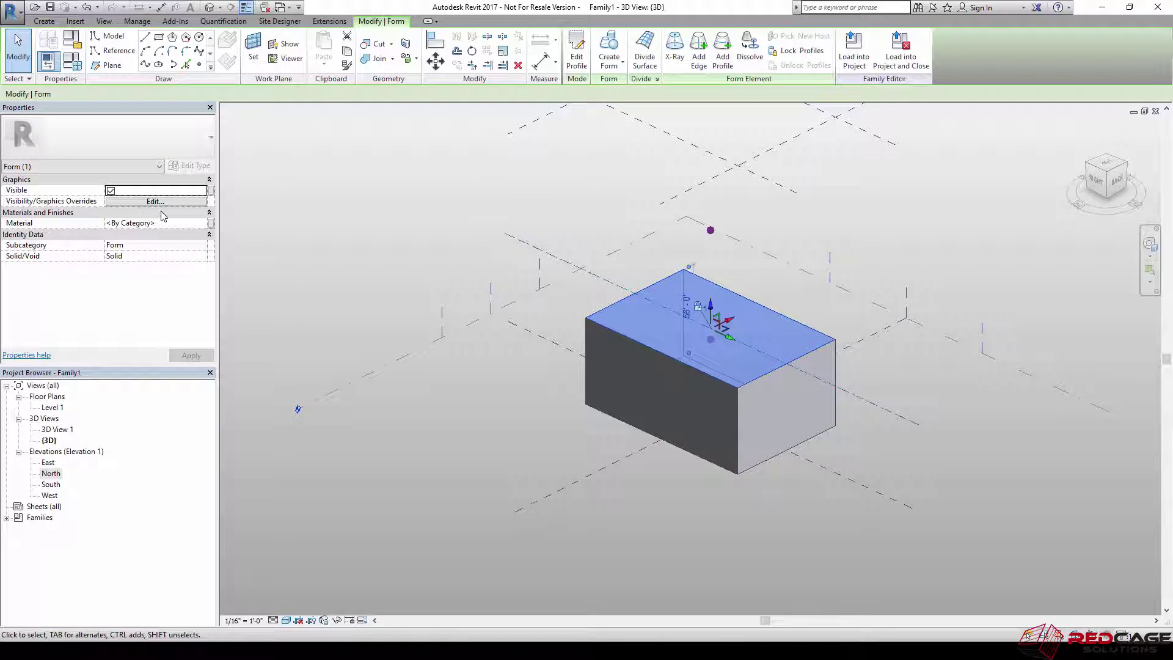
left_click(558, 413)
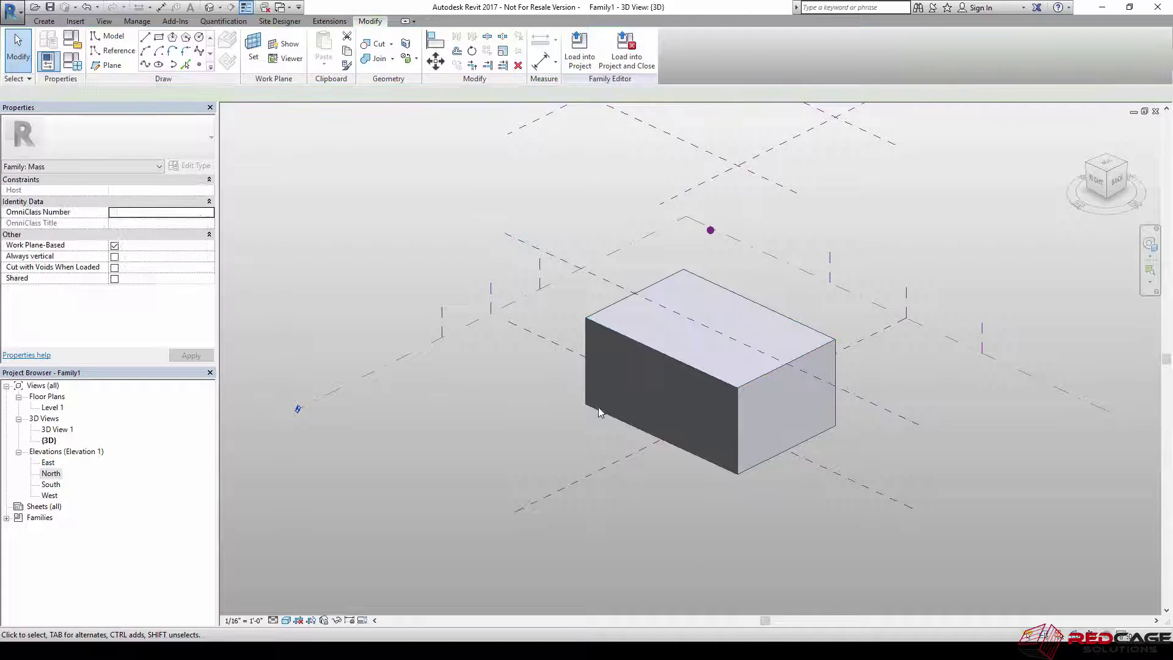
left_click(619, 365)
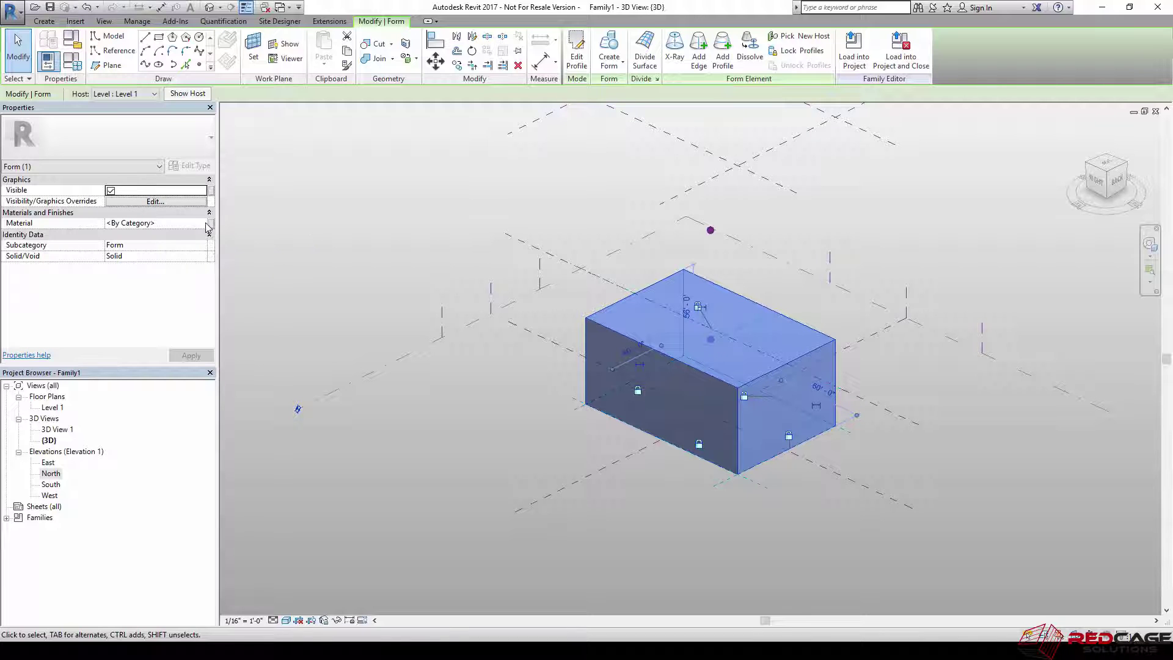
left_click(173, 222)
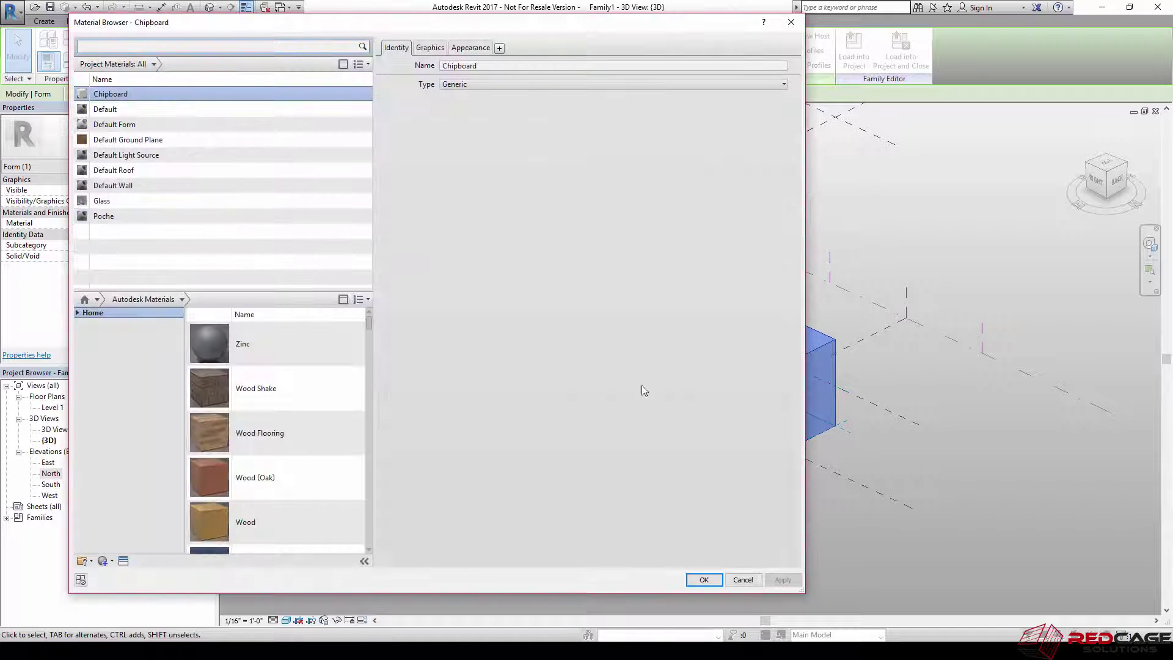
left_click(743, 580)
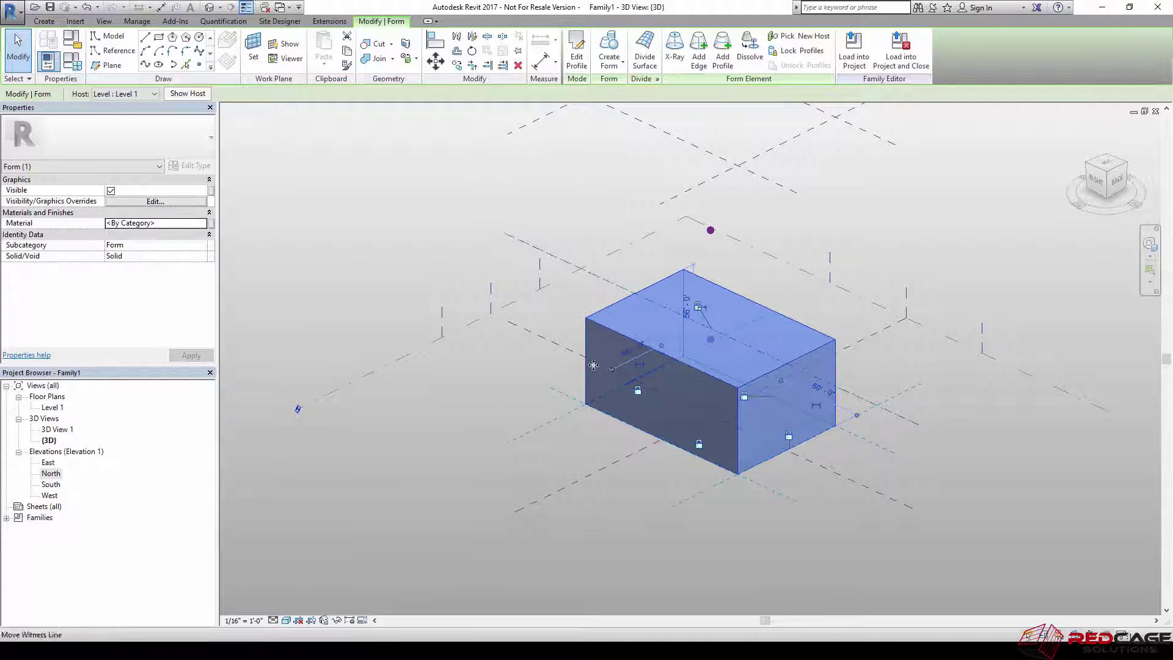
left_click(211, 223)
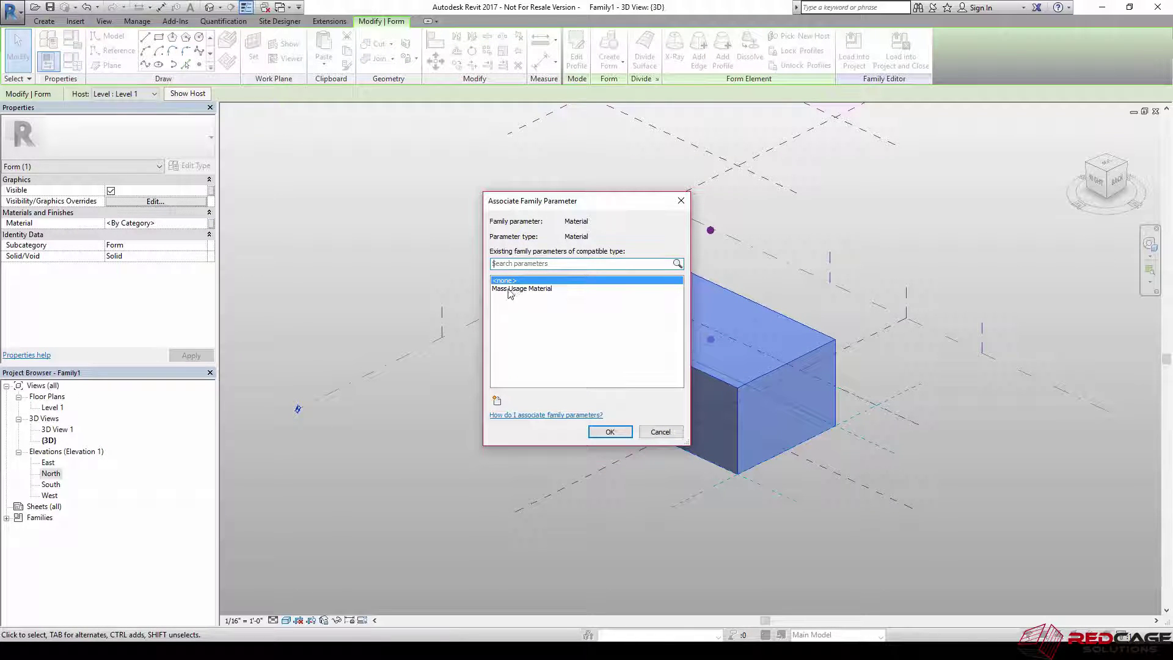
left_click(529, 289)
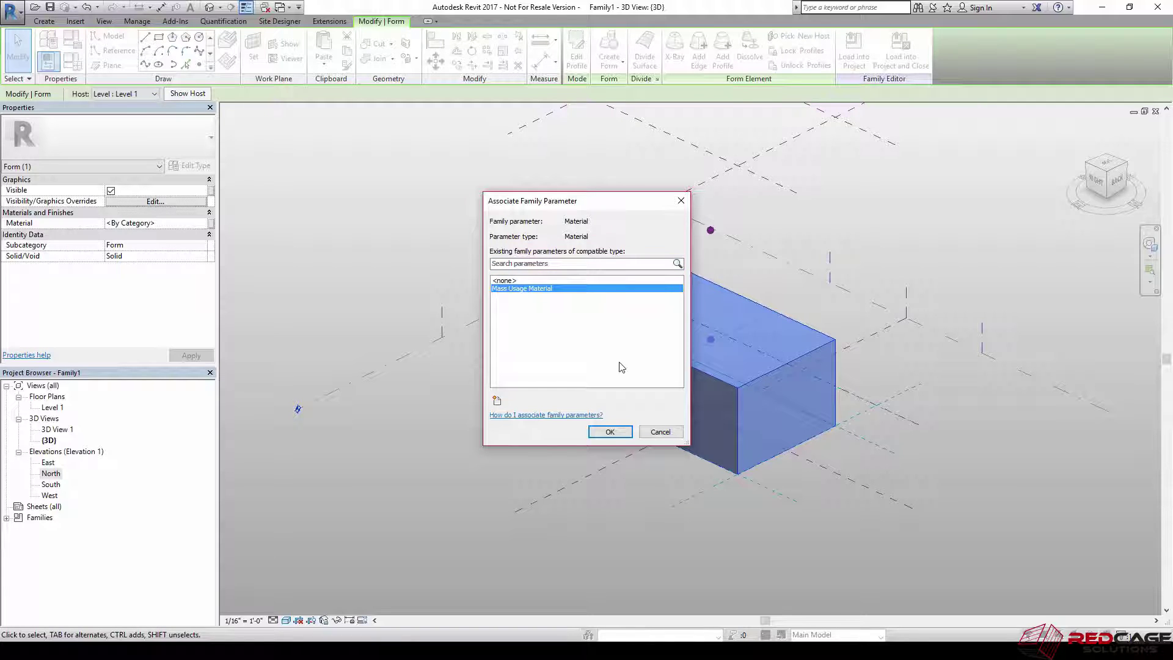
left_click(610, 431)
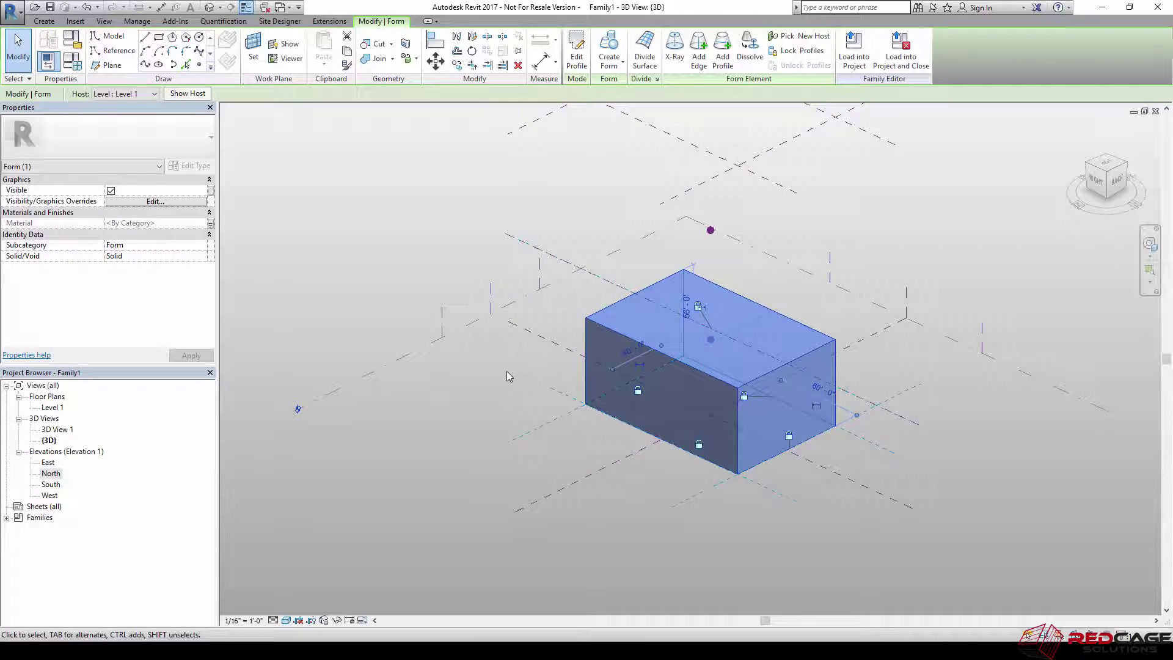
left_click(507, 373)
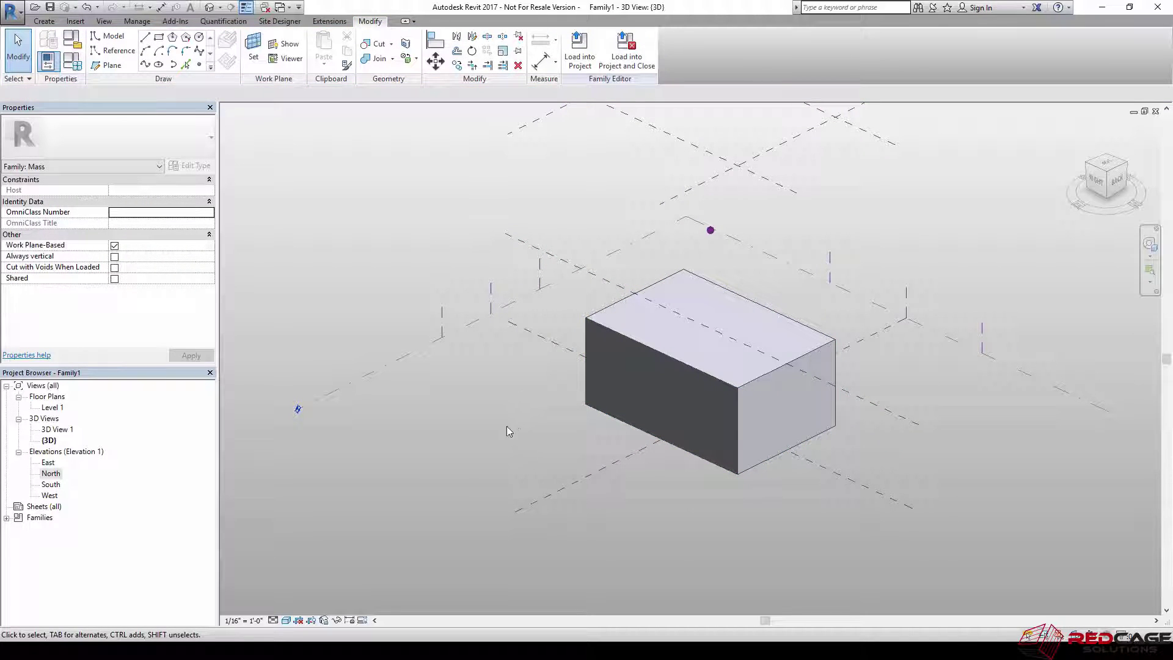
Step: Start a model line sketch and set the box's top face as the work plane
middle_click_drag(534, 417, 492, 420)
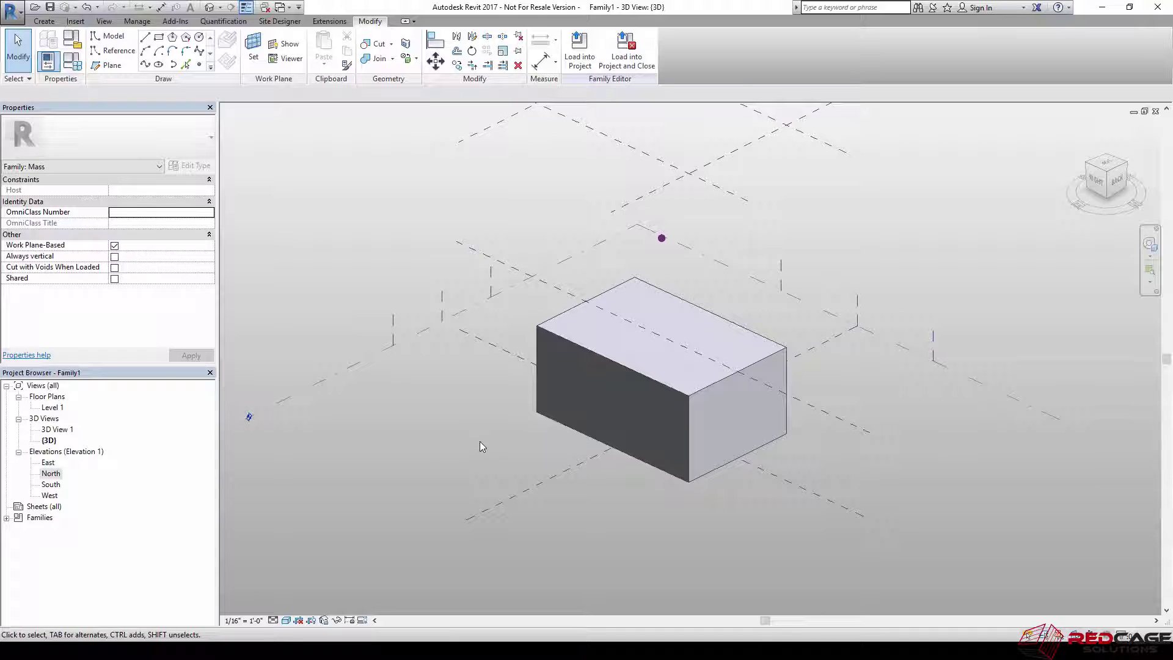
left_click(159, 38)
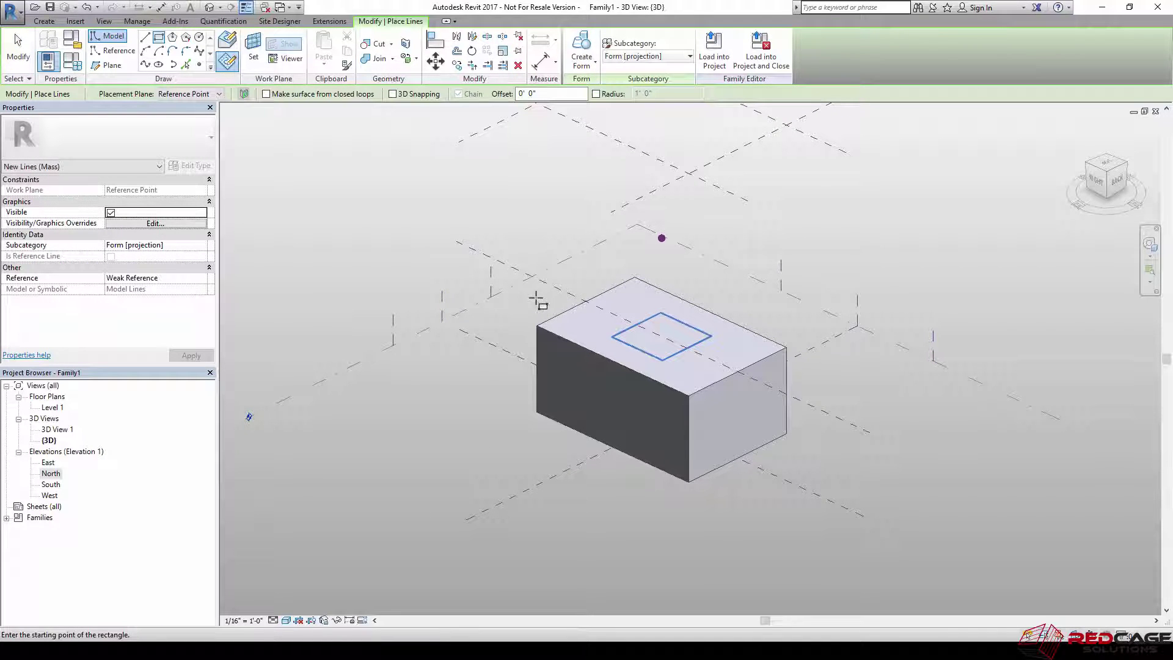
left_click(255, 52)
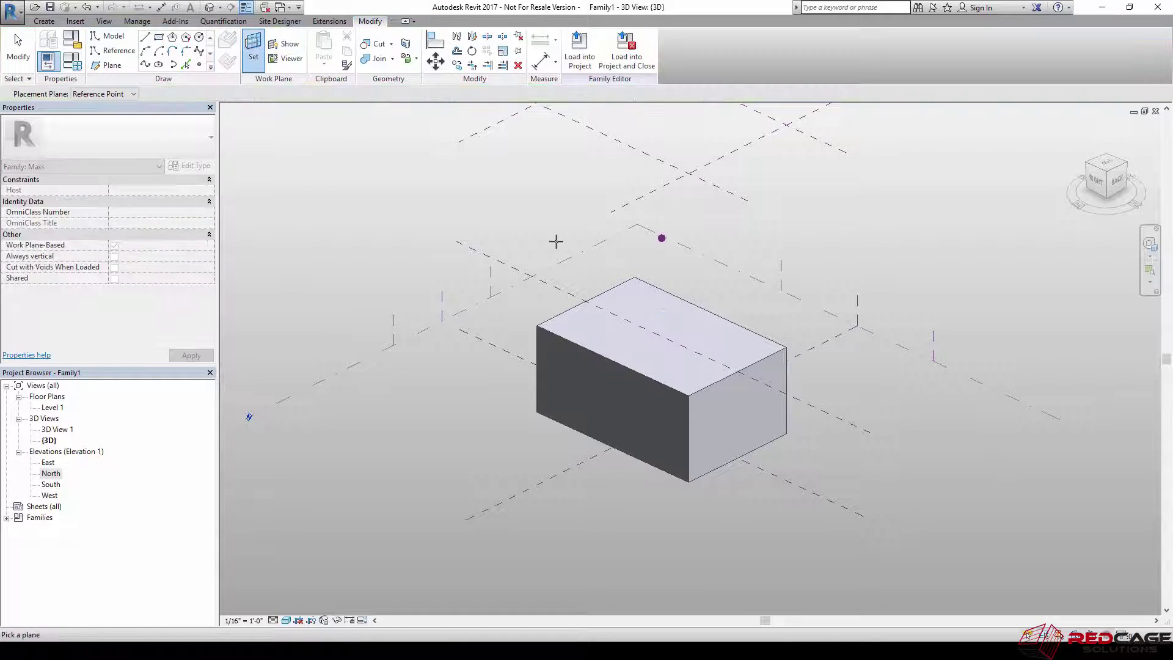
left_click(636, 299)
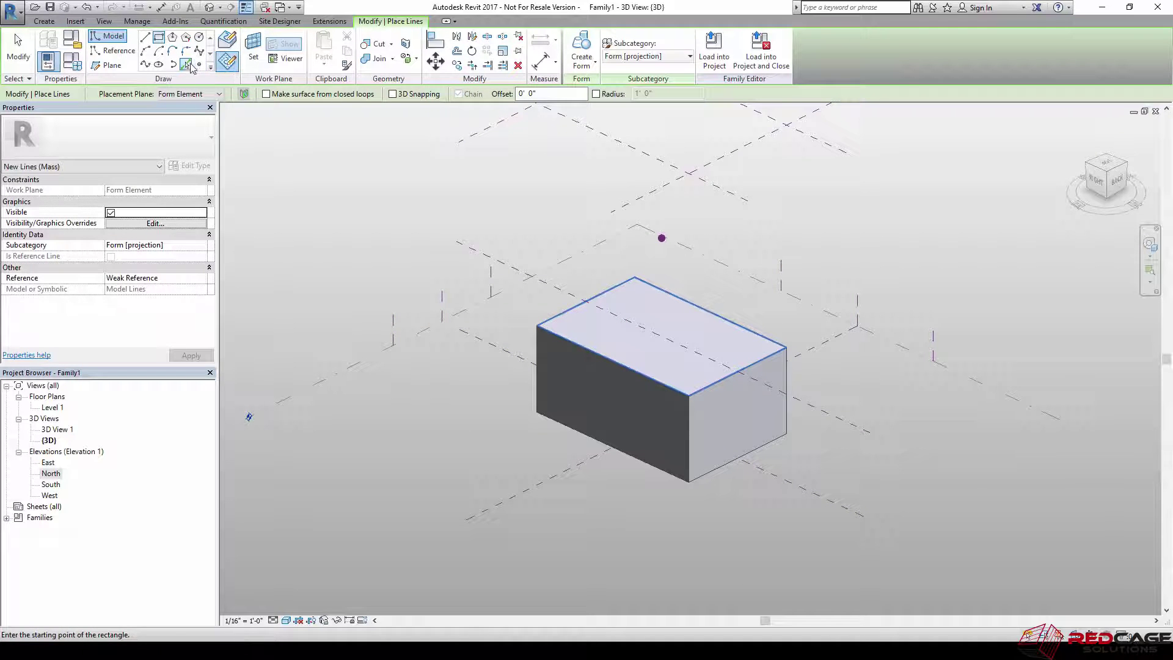
Step: Create a closed rectangle of model lines on the top face by picking its four edges with a 20' inward offset
left_click(186, 64)
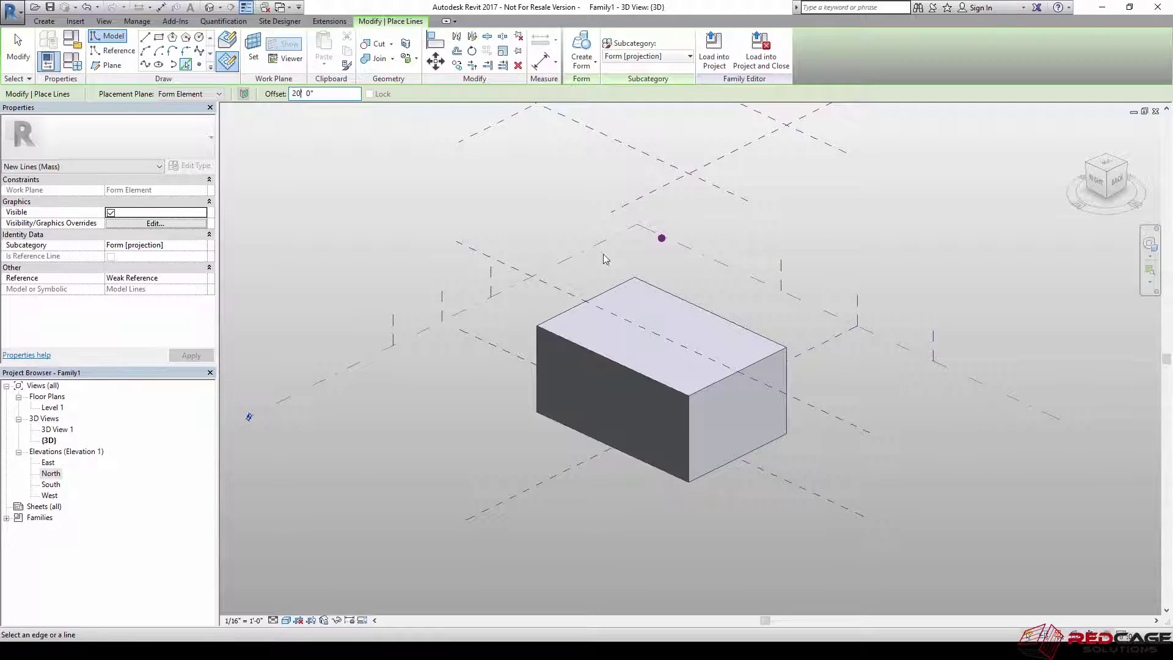
left_click(613, 290)
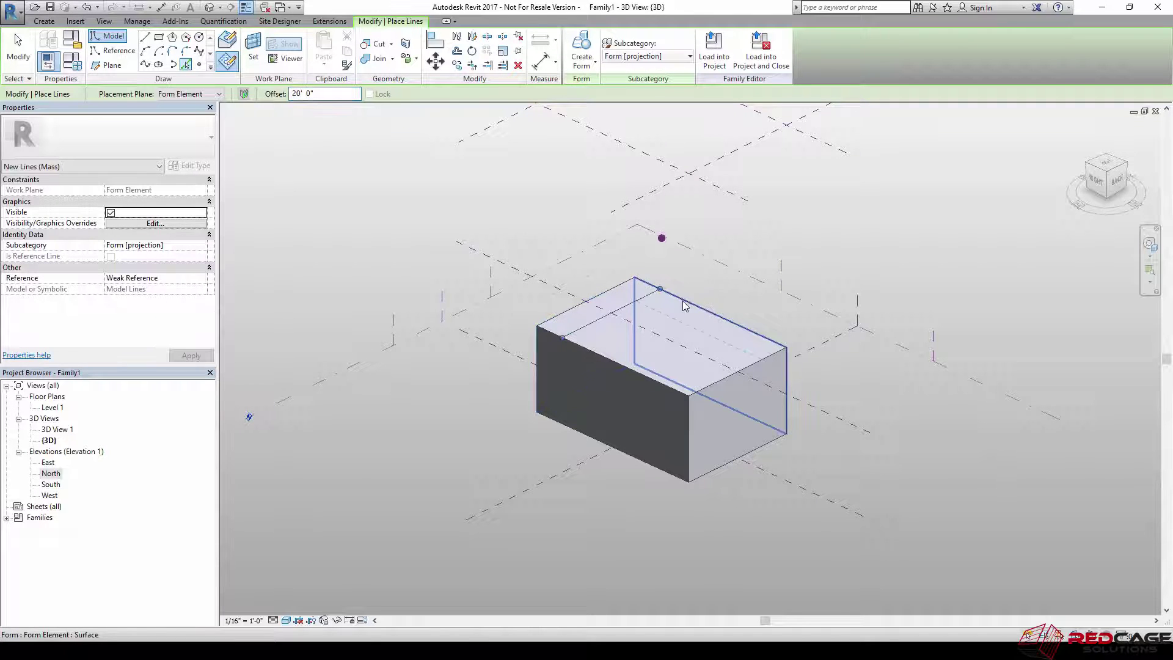
left_click(683, 301)
left_click(734, 371)
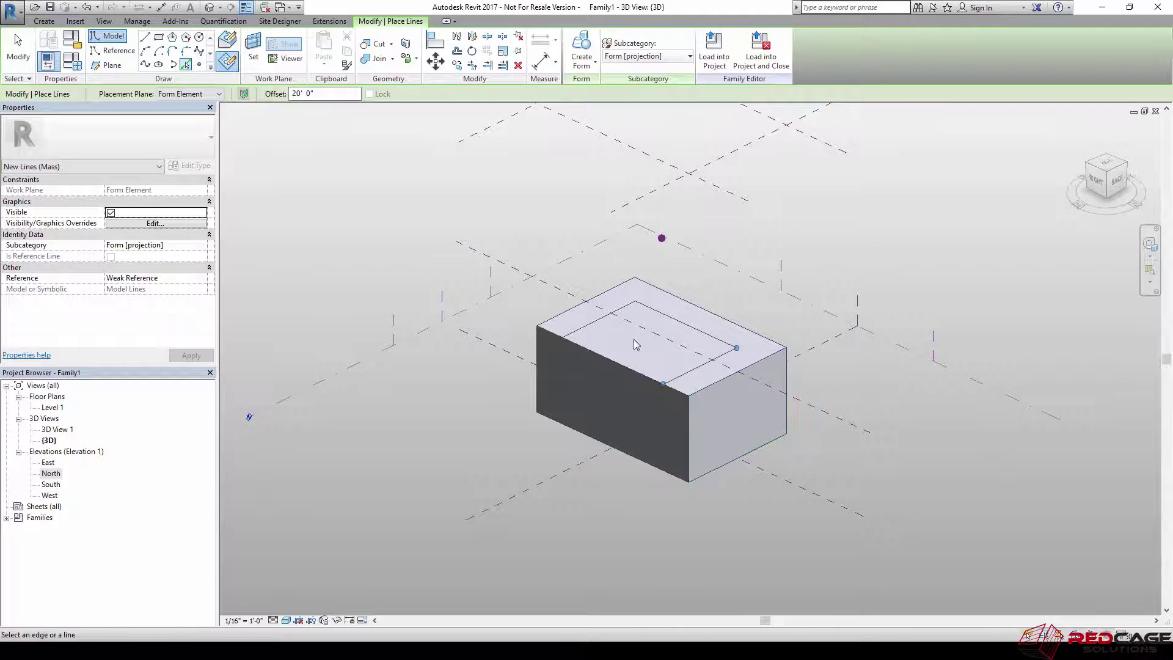
left_click(621, 364)
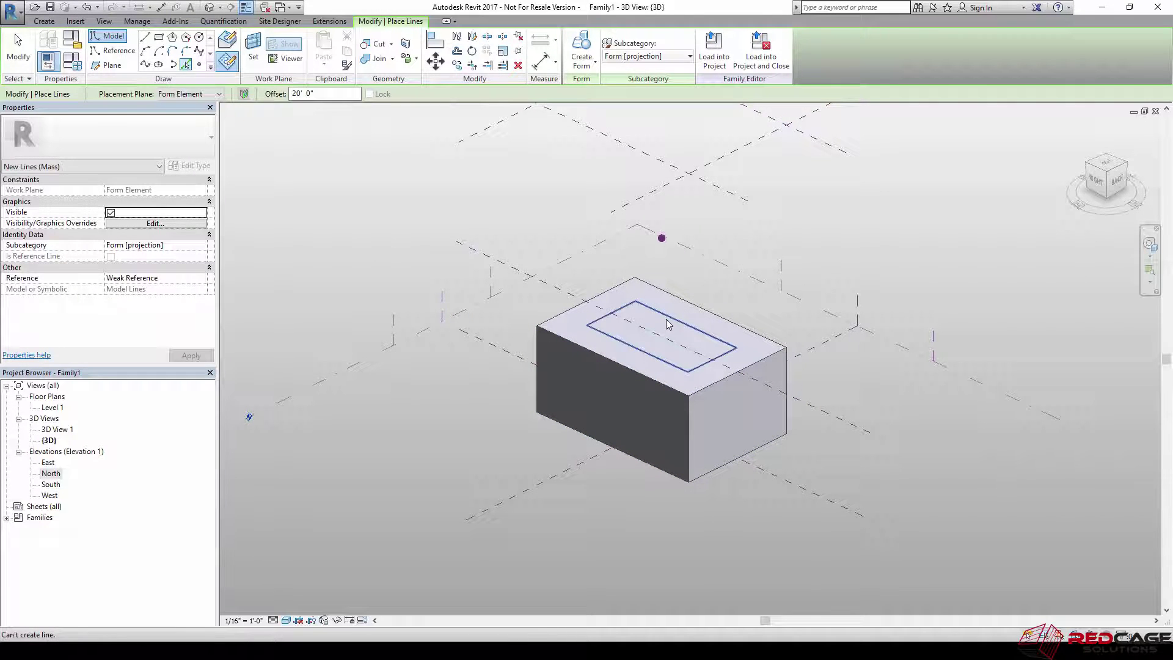
key("Escape")
key("Escape")
Step: Create a void form from the closed rectangle of model lines so that it cuts into the box's top face
left_click(631, 314)
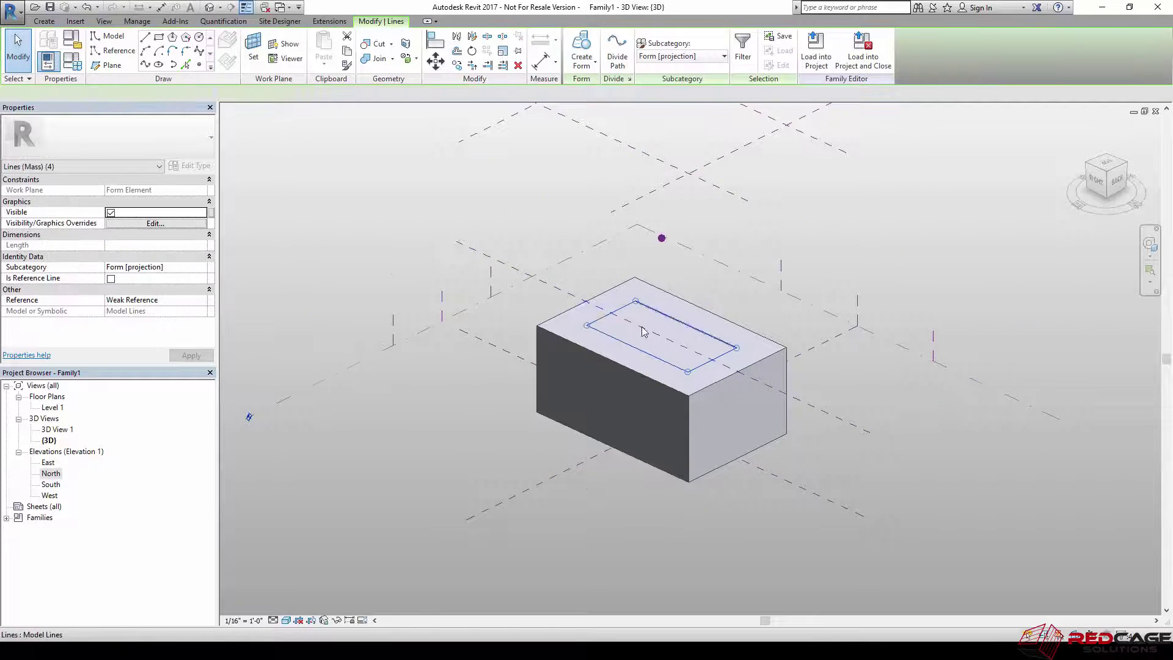
left_click(582, 61)
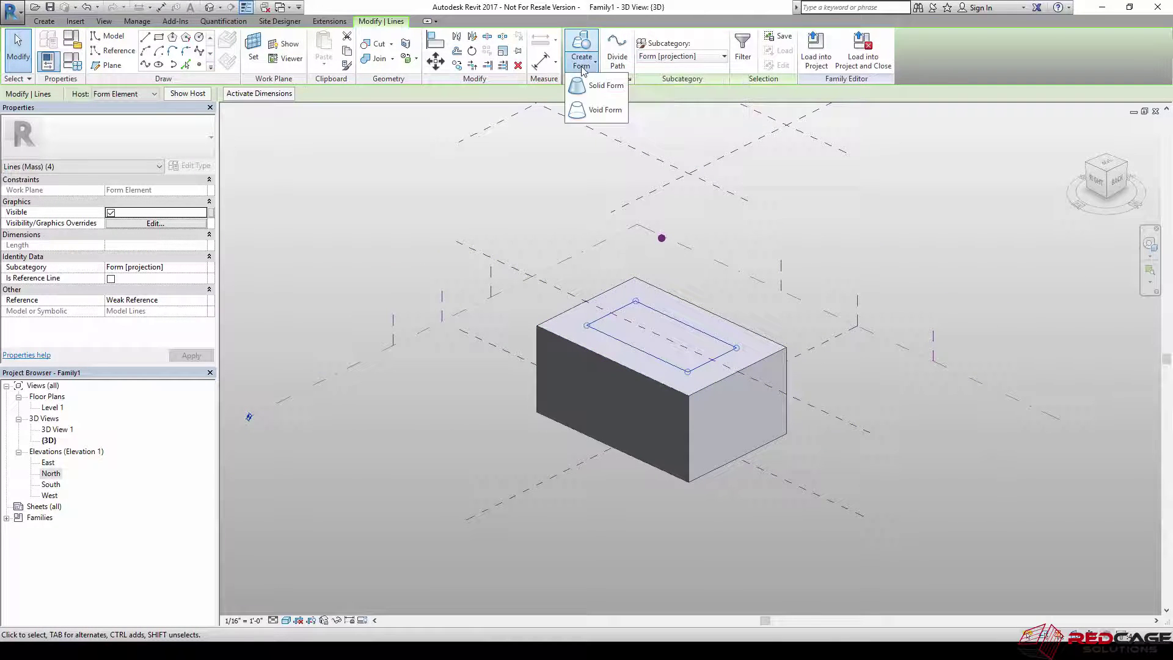
left_click(596, 110)
scroll(674, 380, "up", 4)
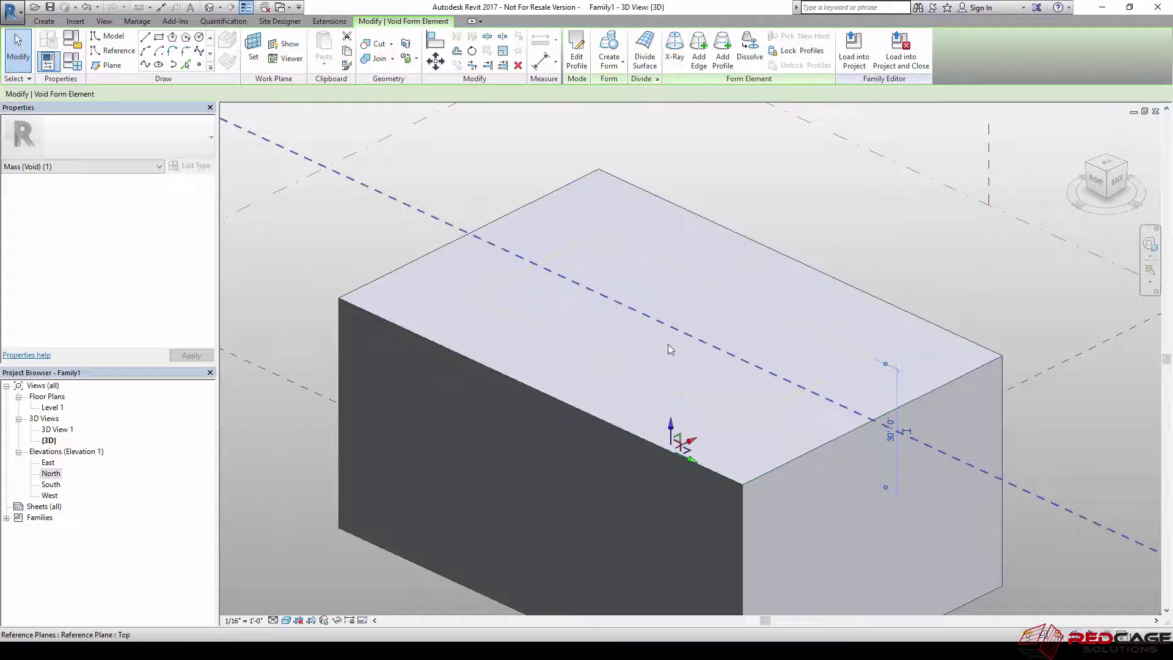
key("Escape")
scroll(596, 341, "down", 4)
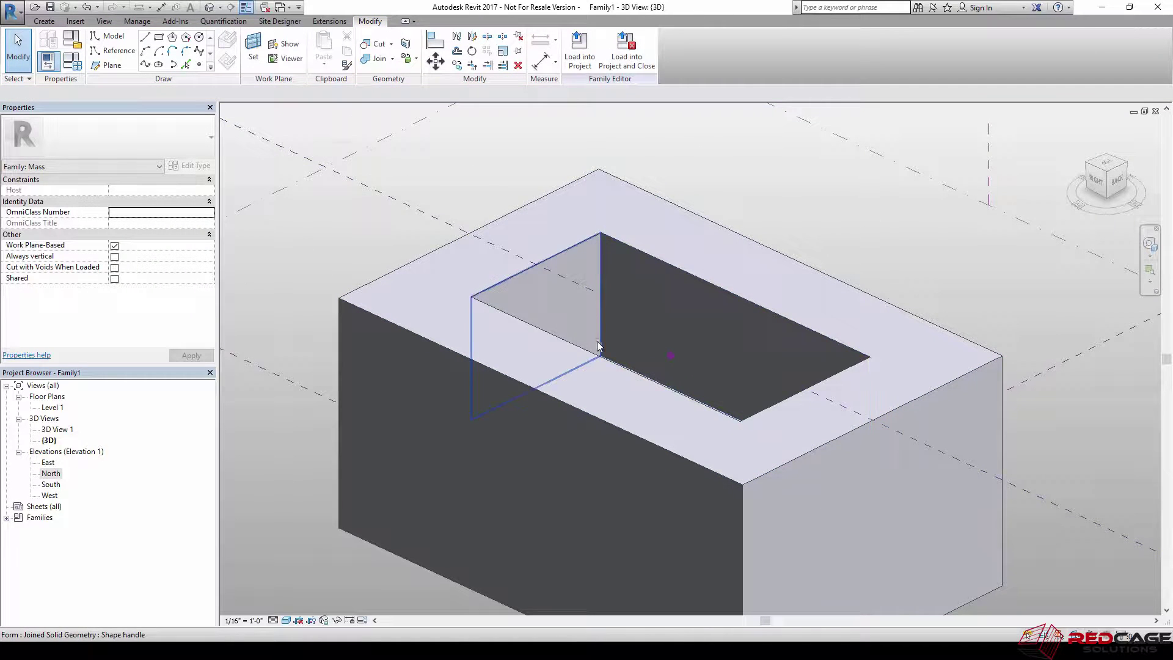
middle_click_drag(596, 341, 638, 392, "shift")
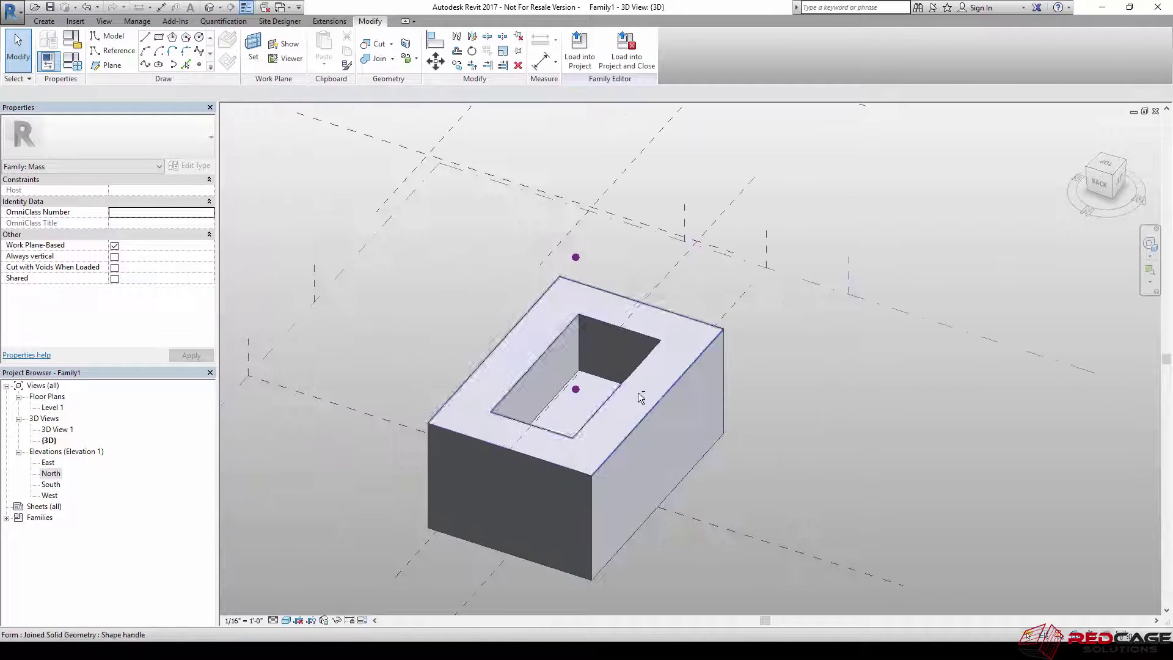
Step: Stretch the void's bottom face down to the box's underside so the opening cuts through the full height
left_click(574, 379)
middle_click_drag(622, 405, 611, 434, "shift")
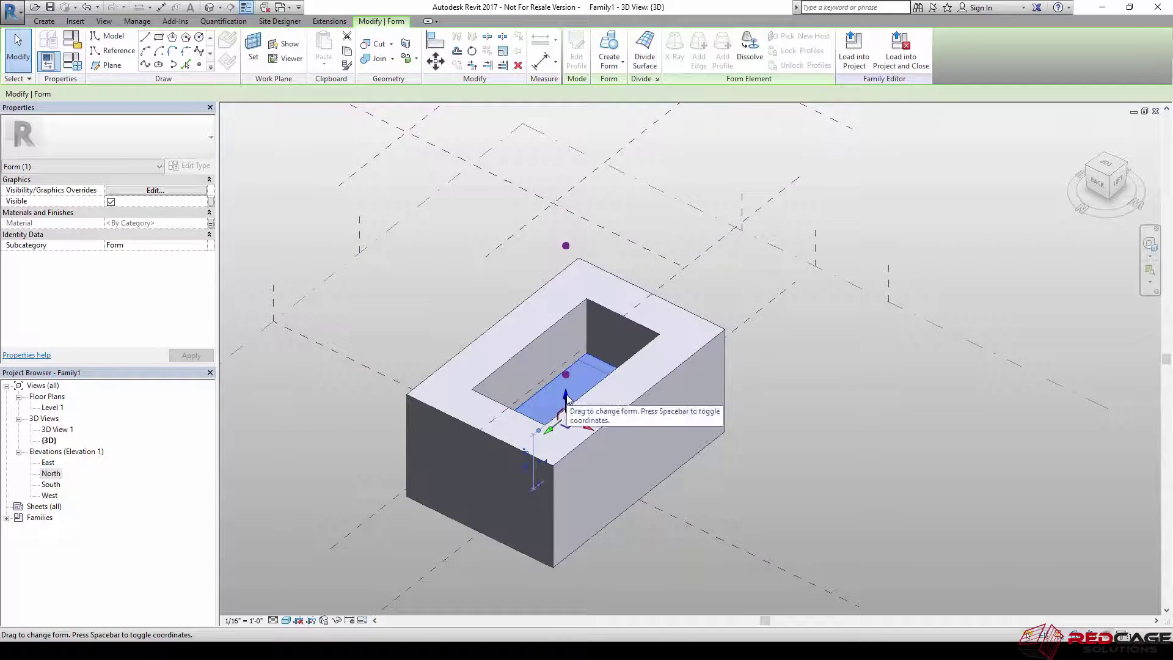
left_click_drag(567, 401, 567, 445)
middle_click_drag(622, 459, 780, 289, "shift")
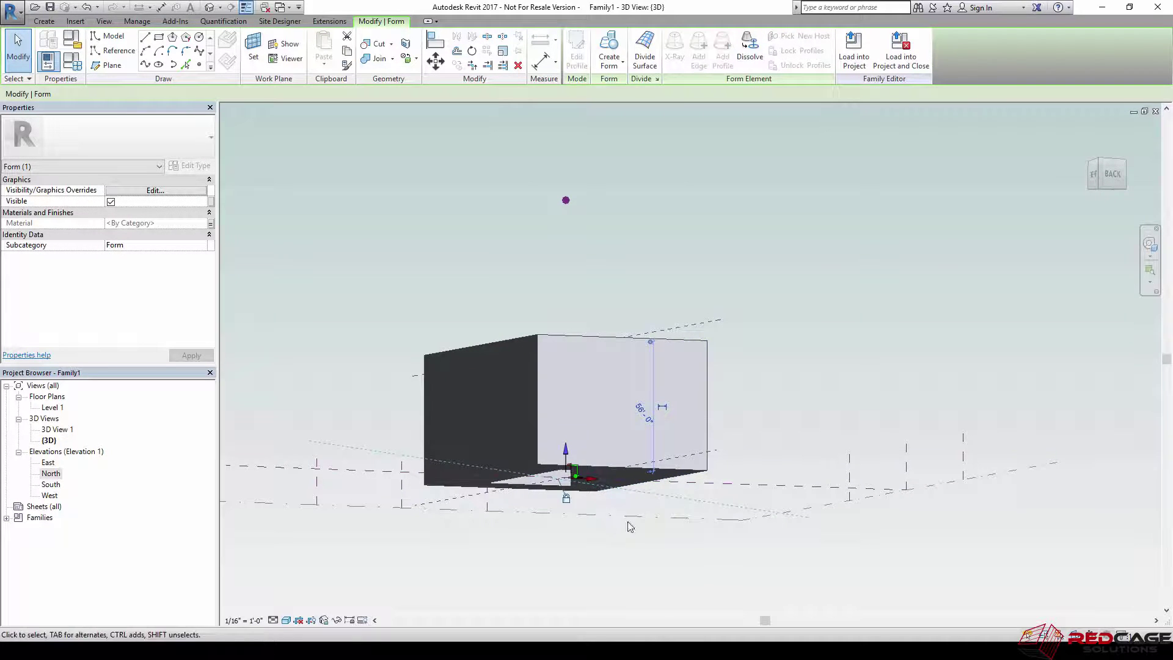
middle_click_drag(613, 516, 451, 609, "shift")
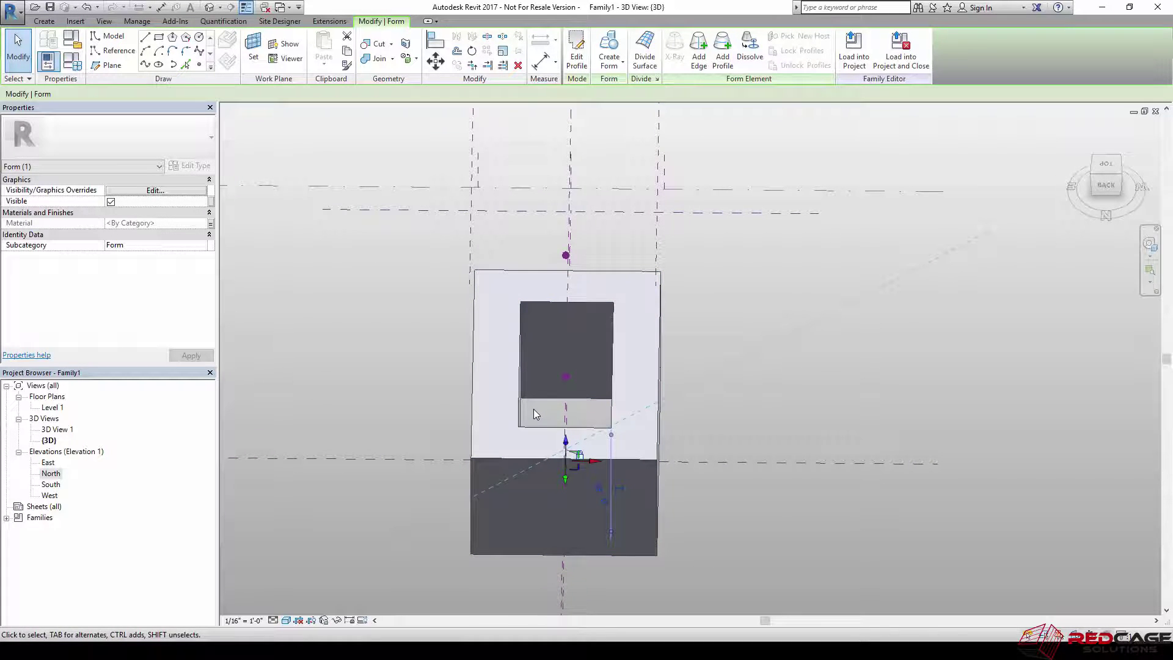
middle_click_drag(416, 455, 519, 482, "shift")
key("Escape")
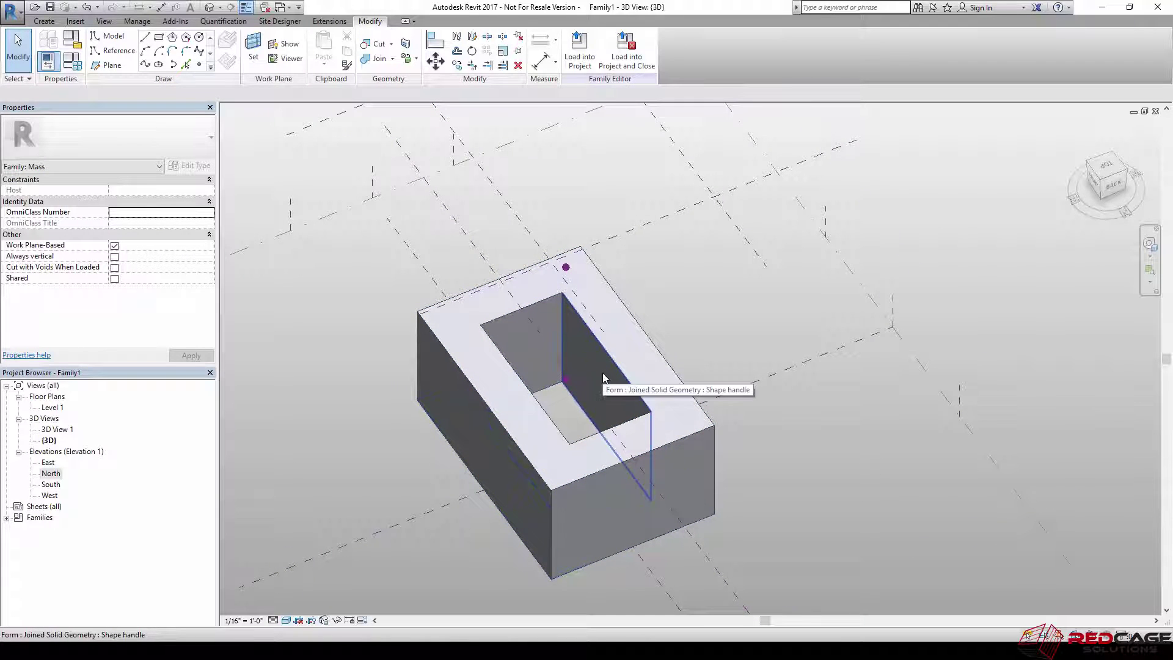
Step: Select the whole void form inside the box and delete it
key("Tab")
key("Tab")
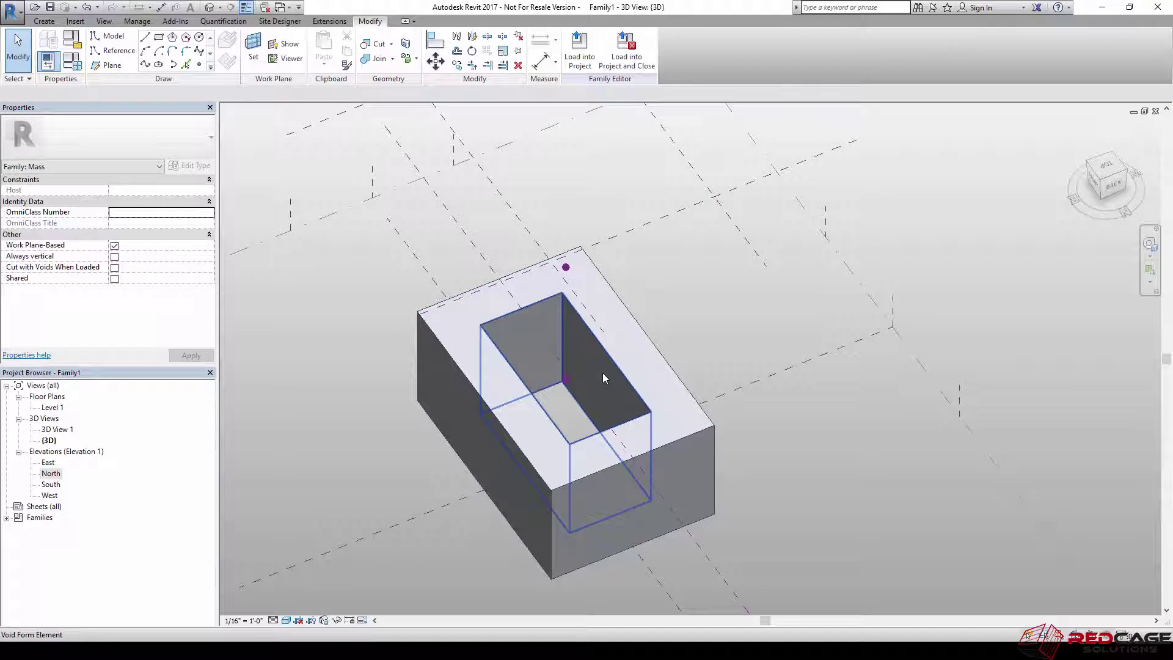
left_click(602, 372)
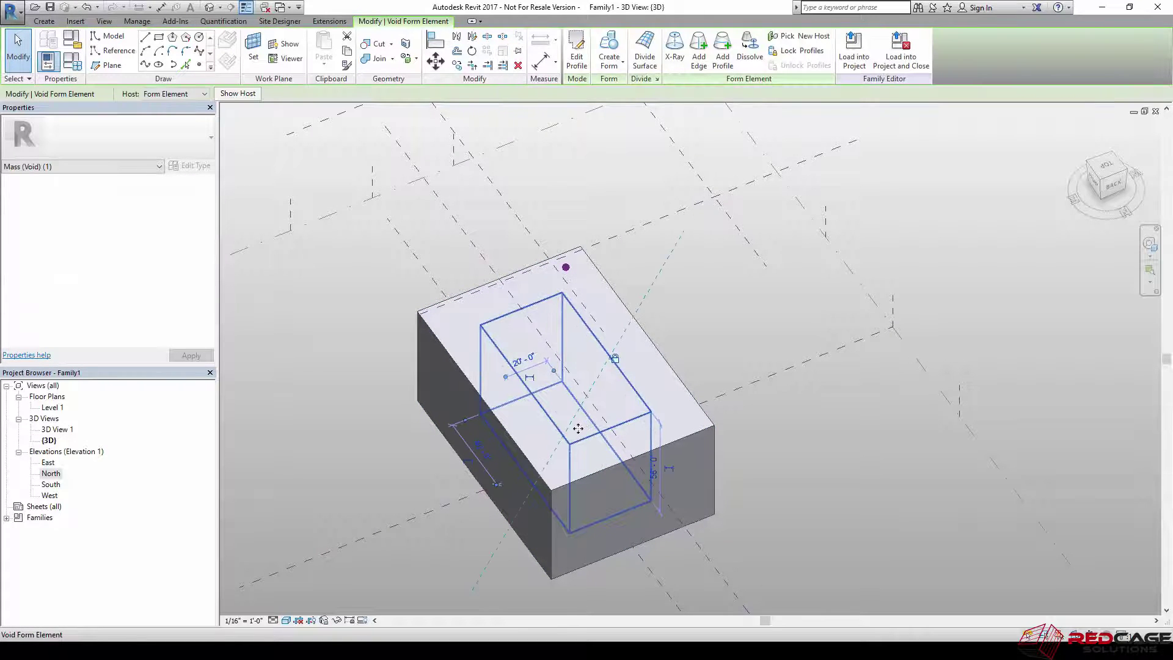
key("Escape")
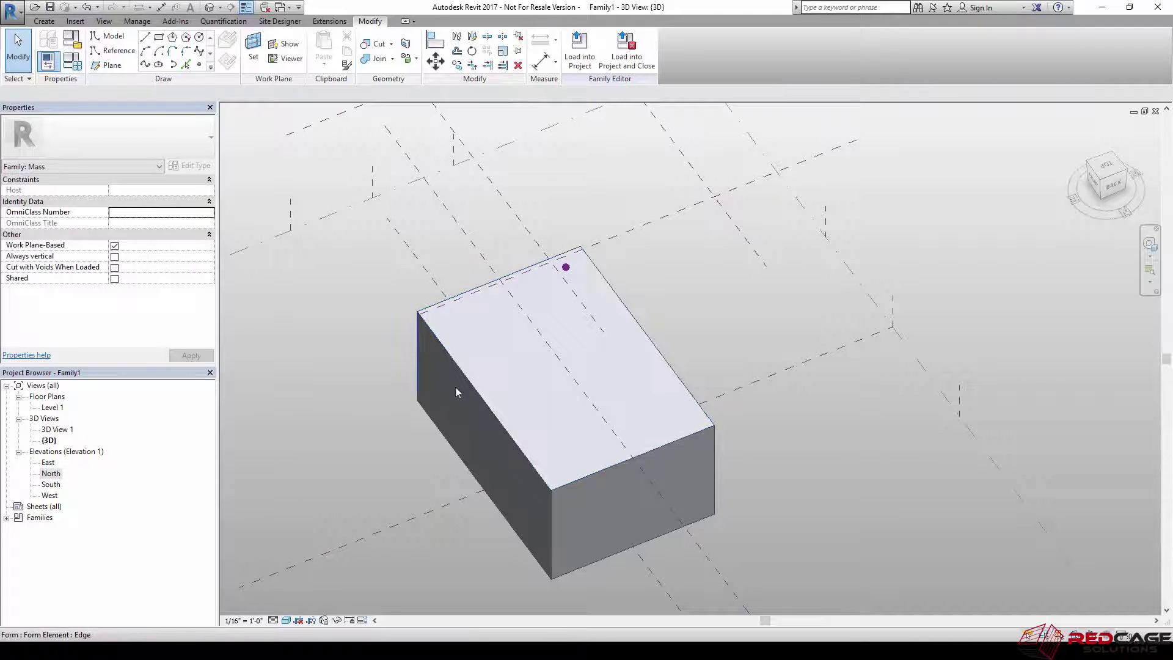
Step: Save the family to the Desktop under the name Conceptual Mass - Schematic
middle_click_drag(567, 341, 613, 320)
middle_click_drag(535, 337, 562, 318)
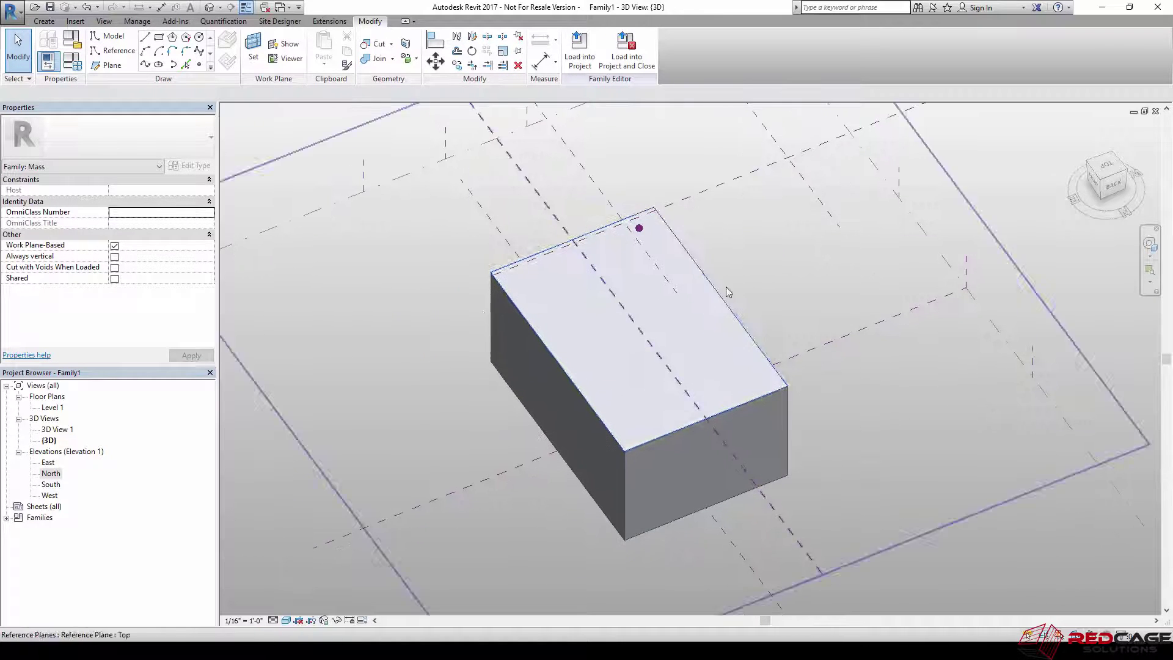
left_click(12, 11)
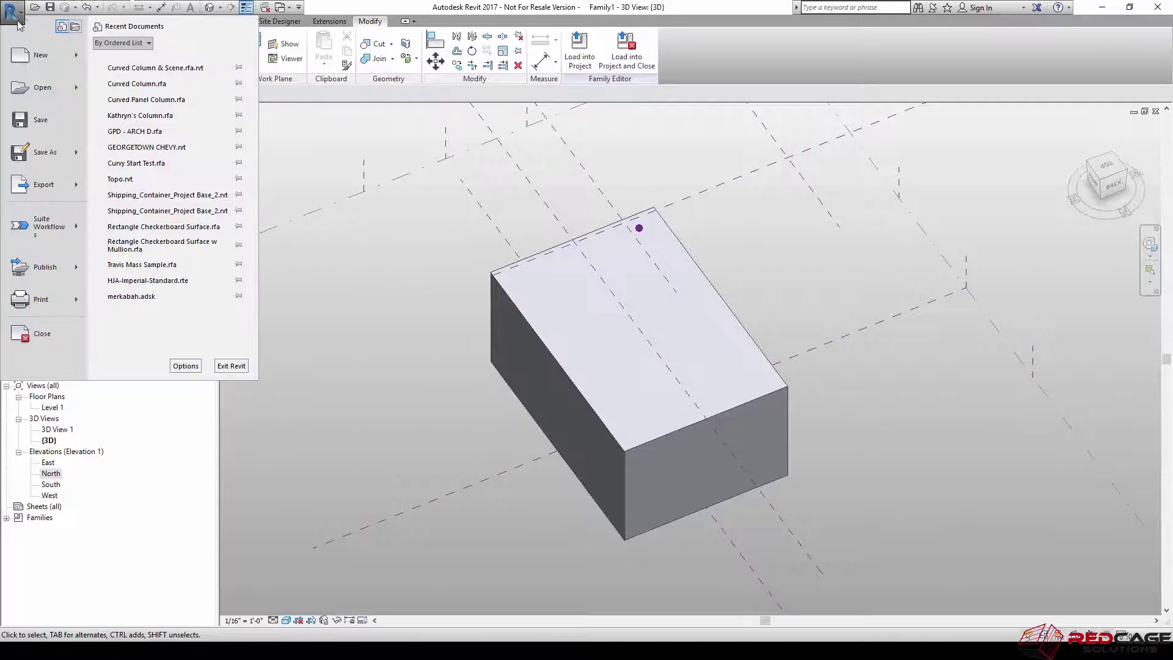
mouse_move(49, 152)
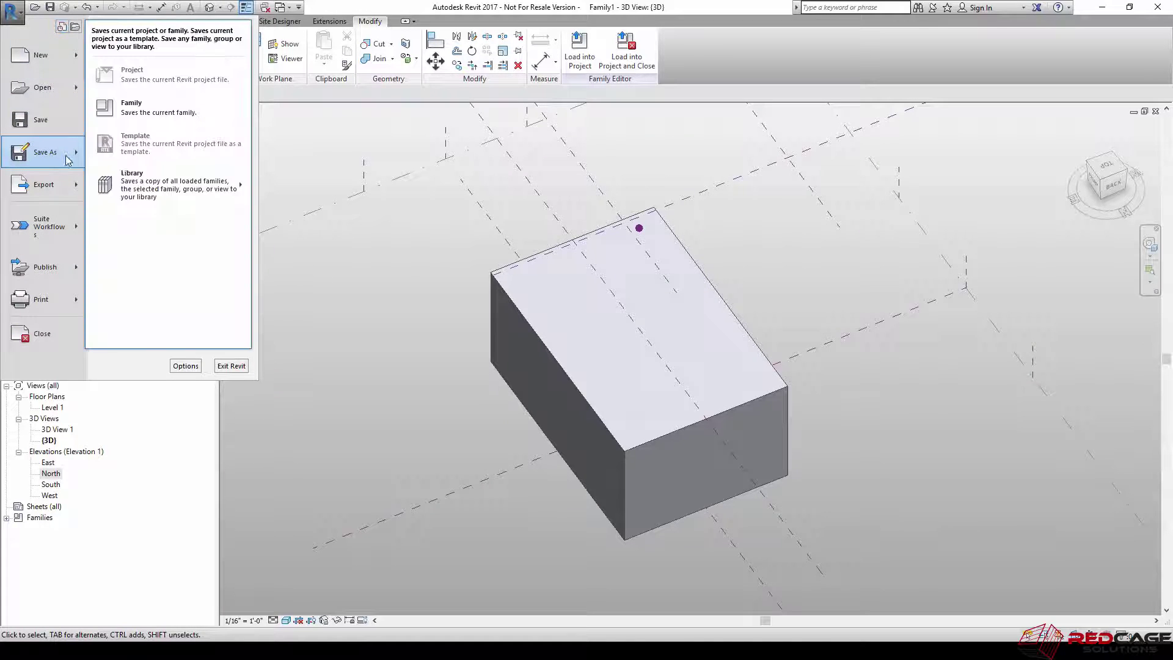
left_click(157, 114)
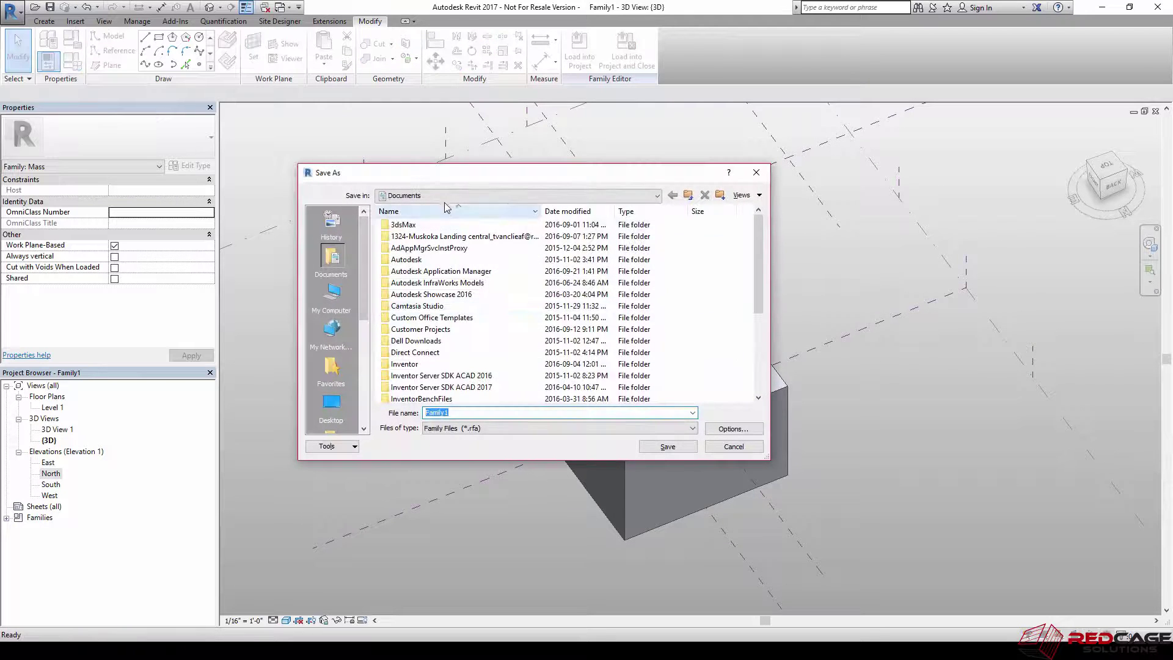
left_click(418, 196)
left_click(417, 208)
left_click(423, 413)
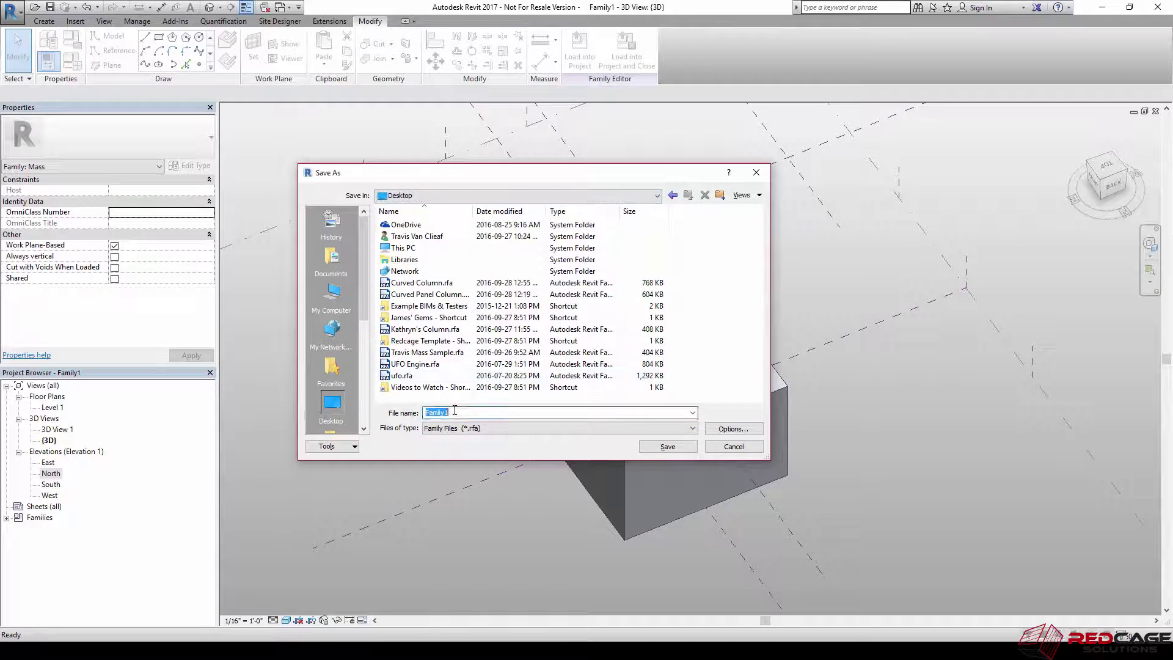
type("Conceptual Mass - Schematic")
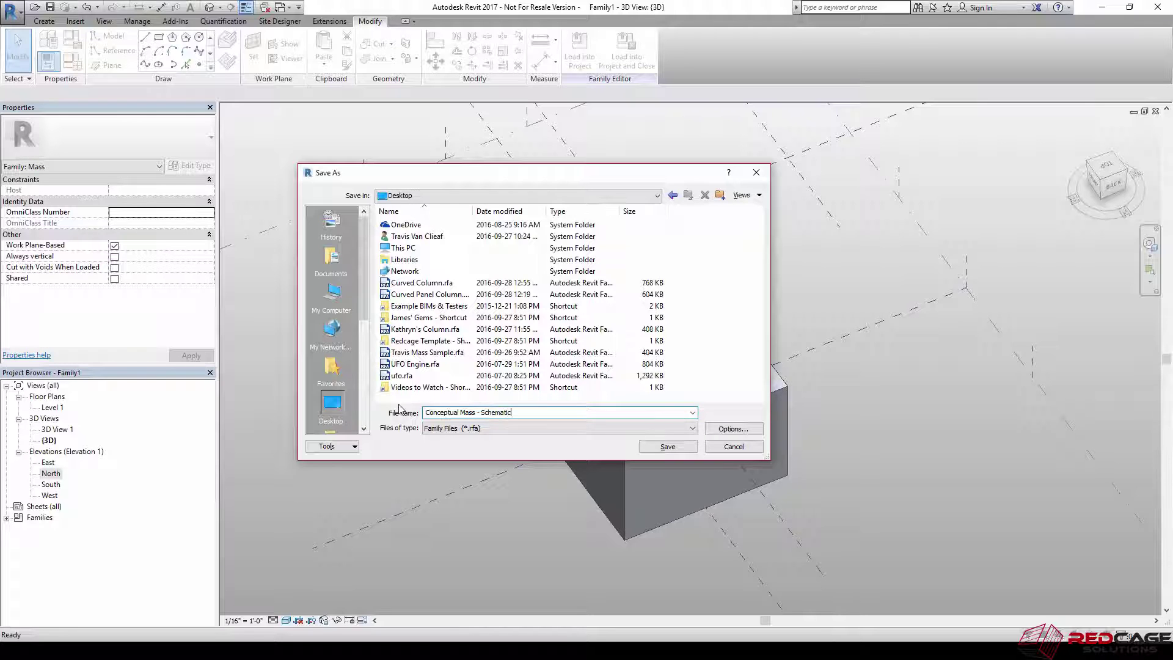
left_click(667, 446)
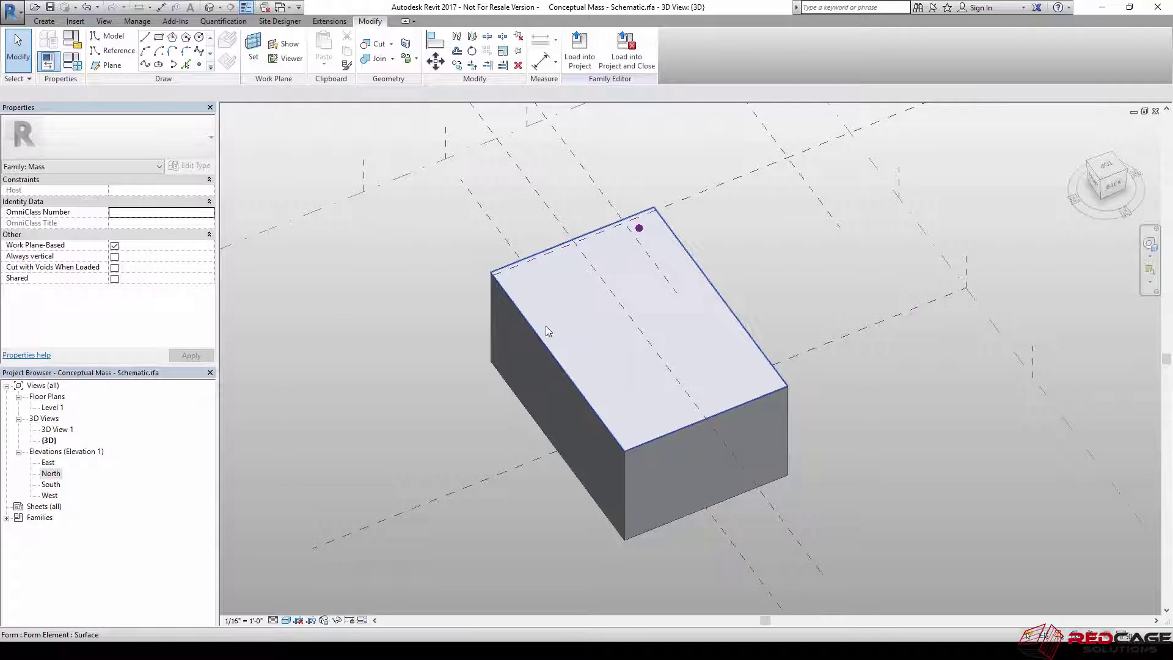
Step: Load the mass family into the project and place two instances side by side on the Level 1 work plane
left_click(581, 58)
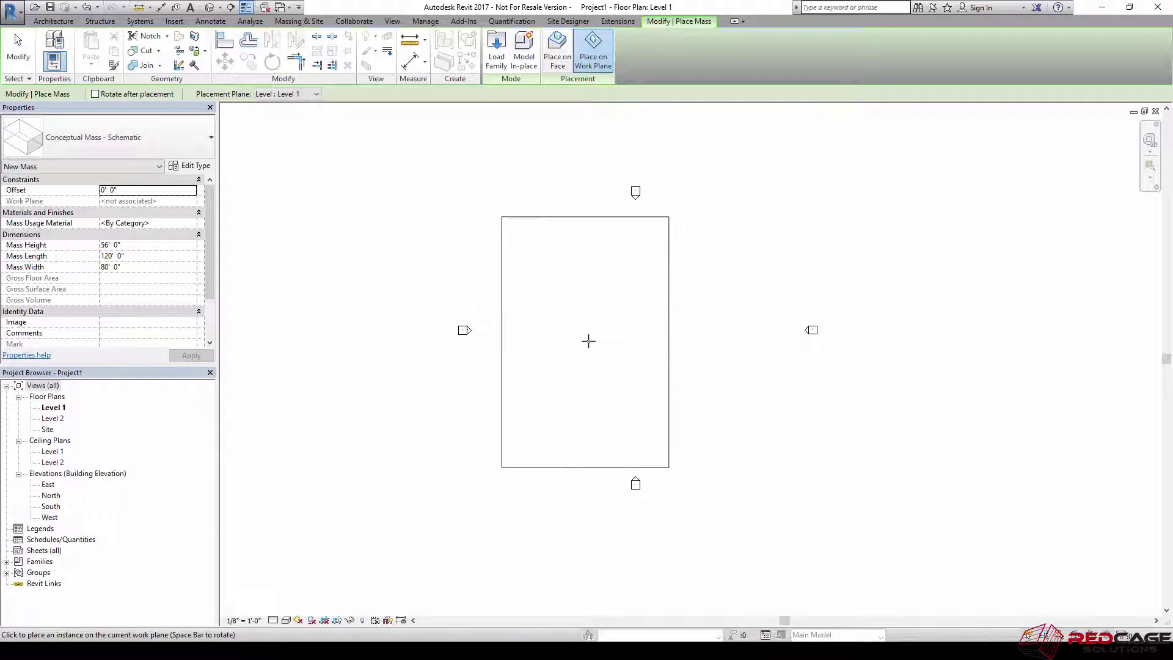
left_click(564, 345)
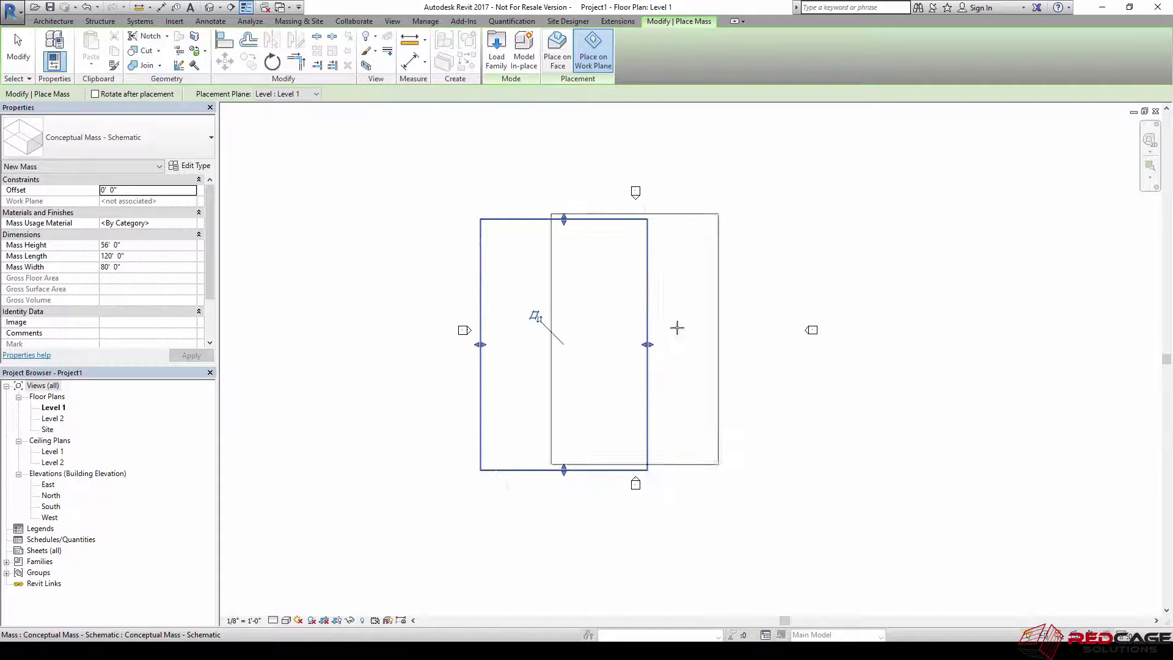
left_click(768, 339)
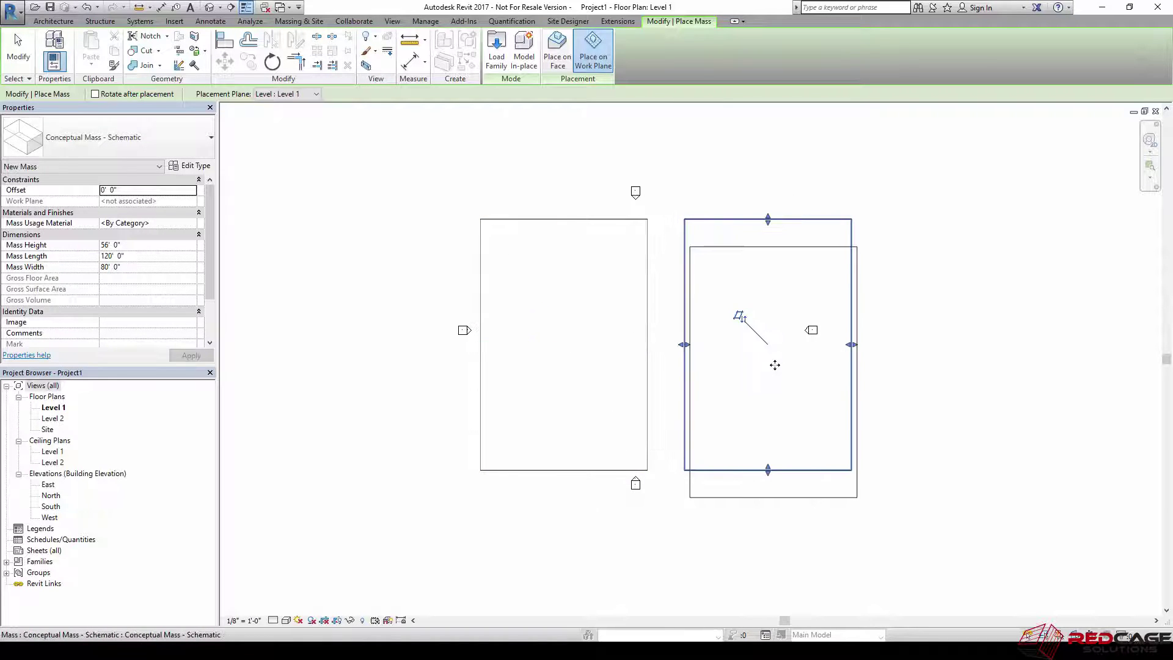
key("Escape")
key("Escape")
scroll(764, 297, "down", 1)
scroll(713, 372, "up", 2)
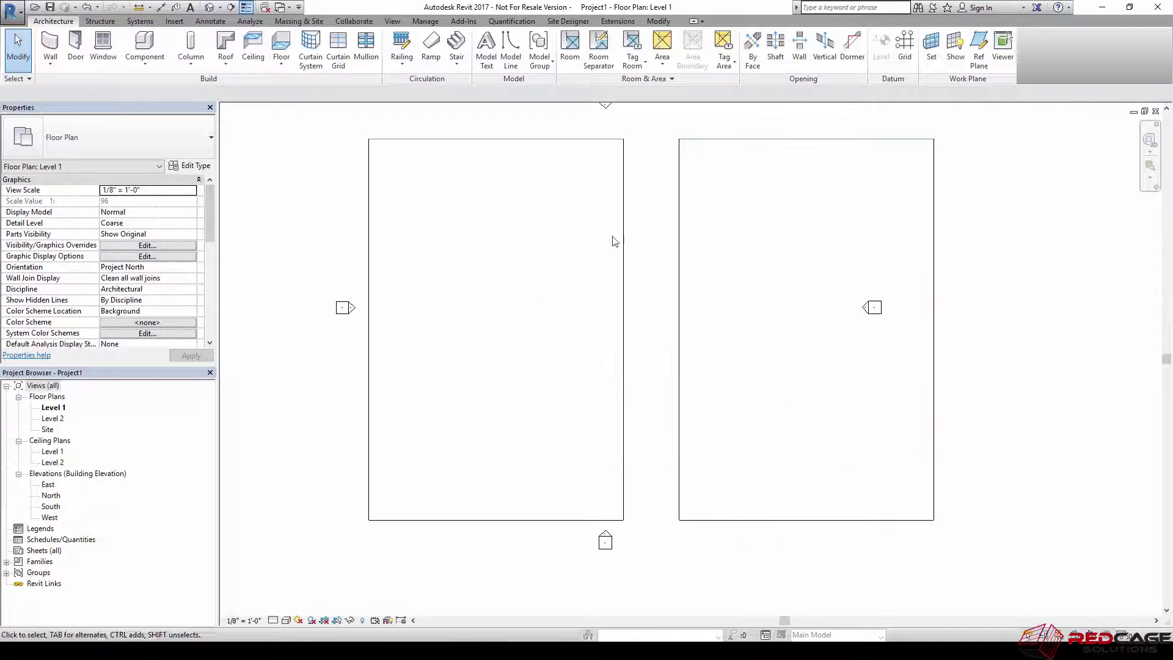
scroll(513, 406, "down", 2)
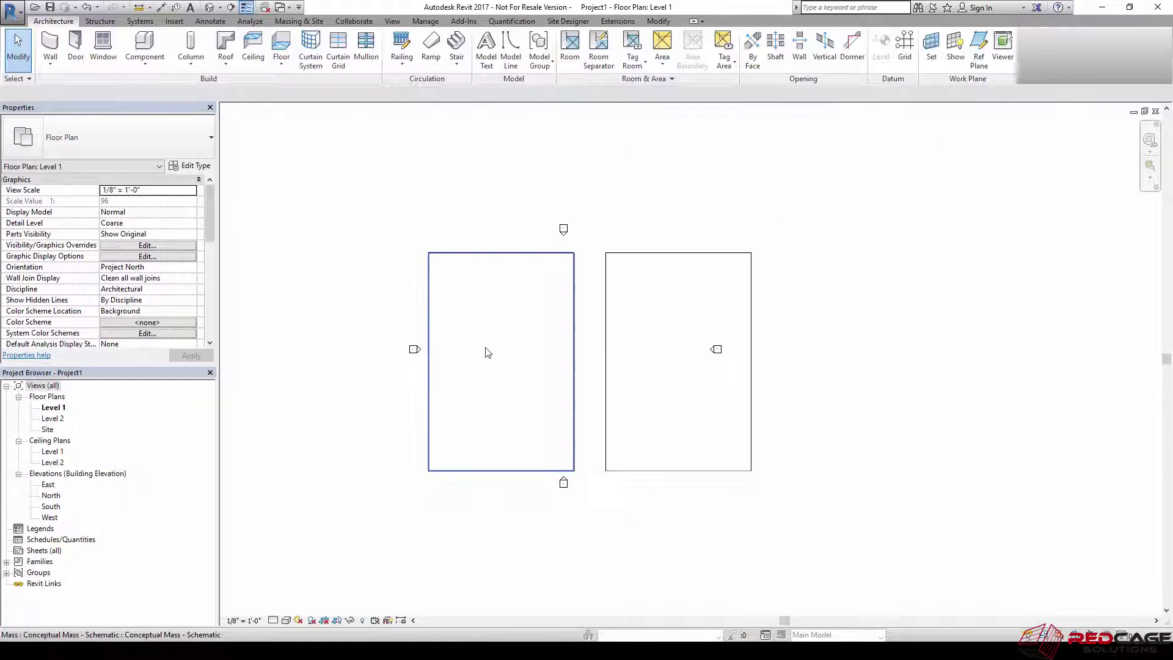
Step: Set the first placed mass's height to 40', length to 90' and width to 60'
left_click(469, 315)
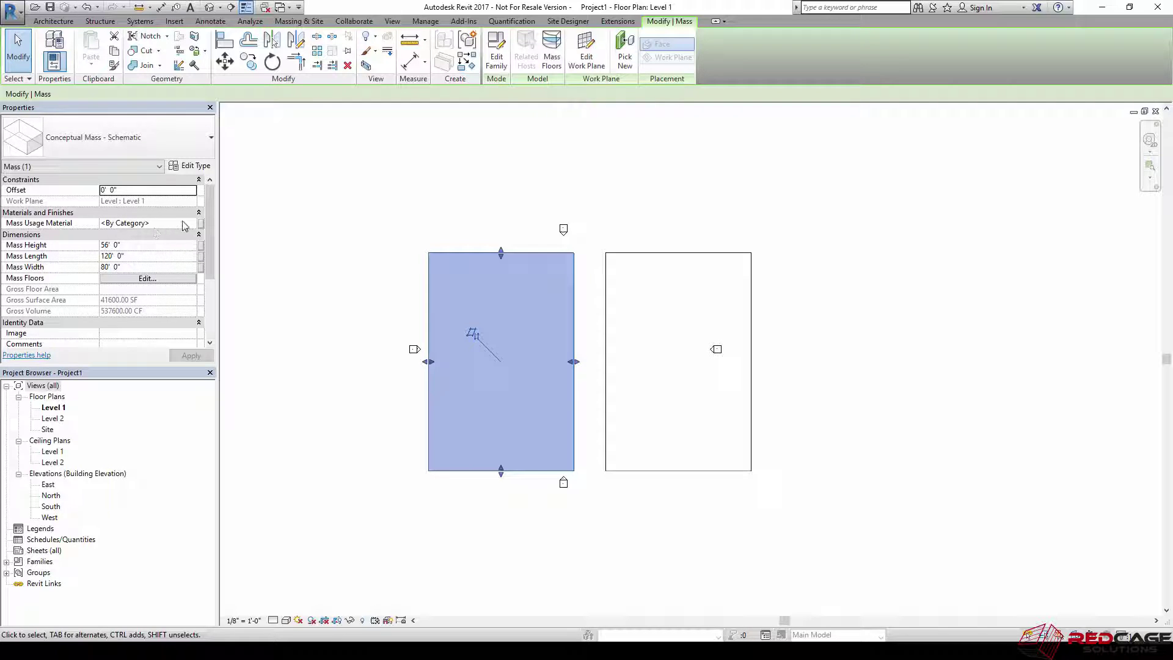
left_click(119, 245)
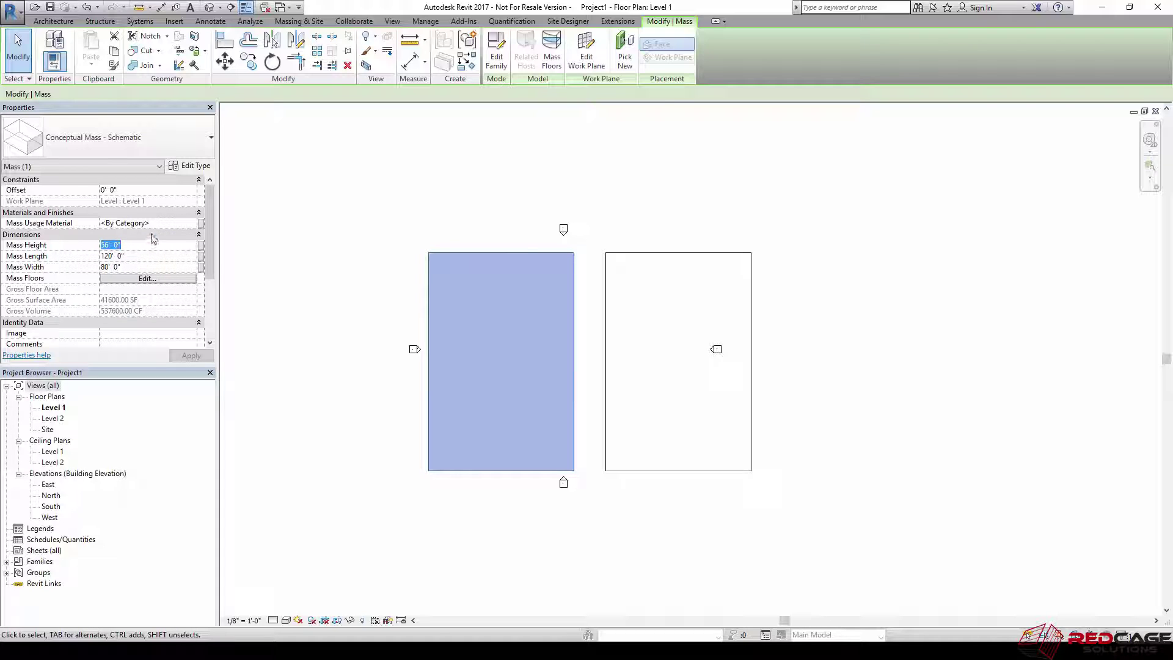
type("40")
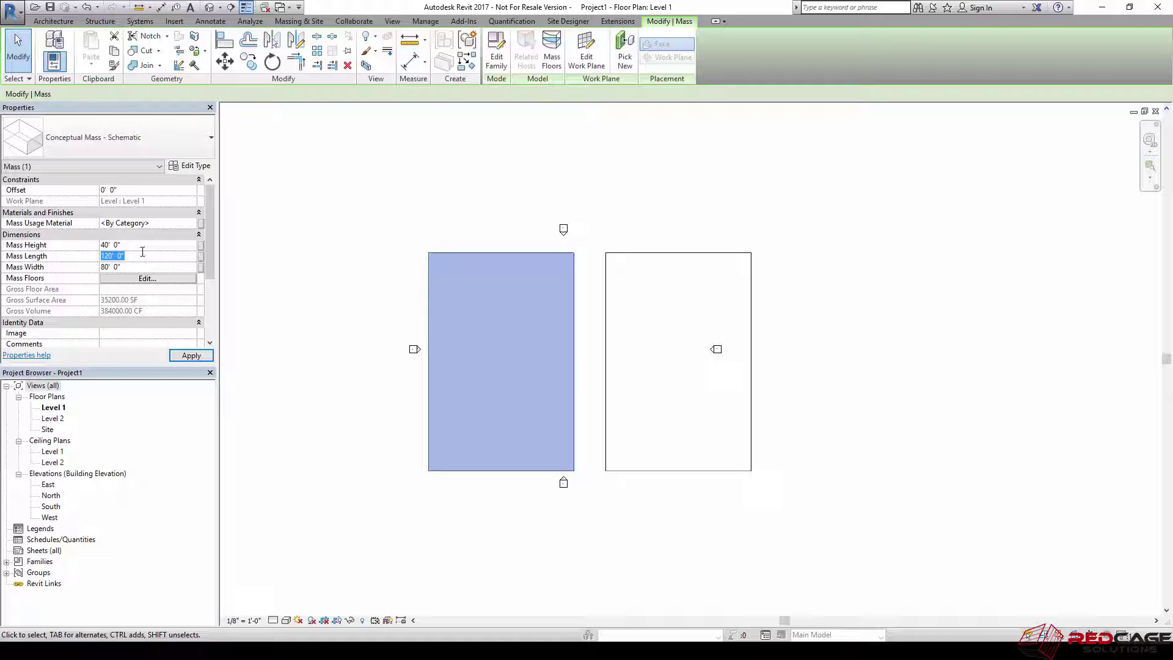
type("90")
left_click(120, 267)
left_click(186, 354)
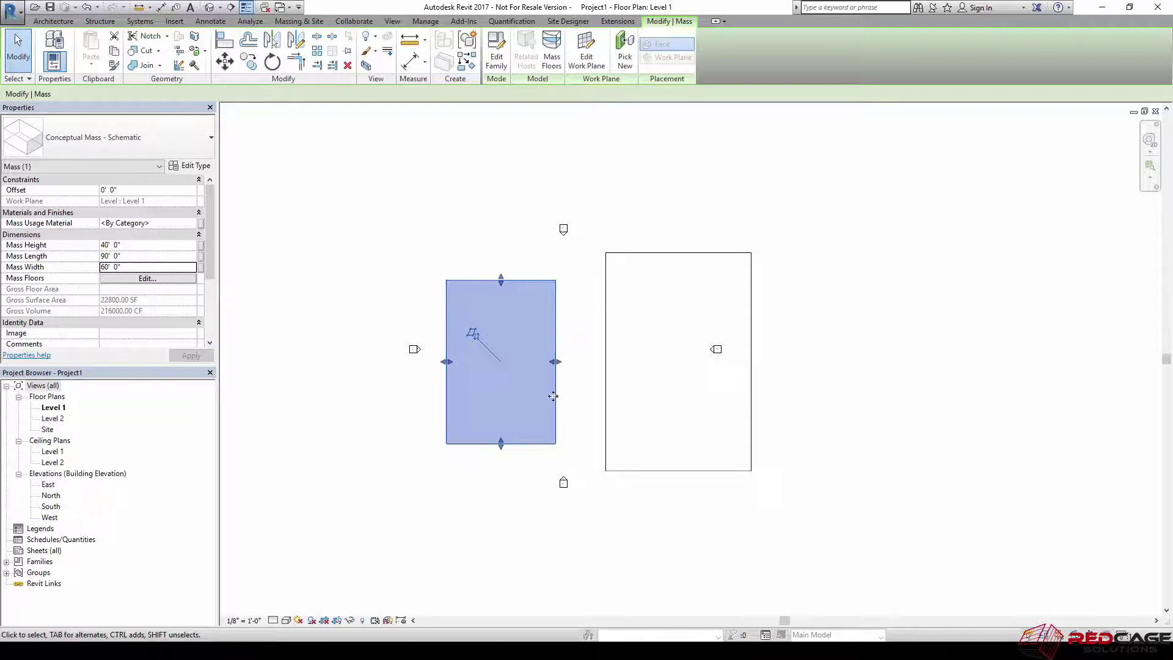
left_click(535, 477)
Step: Move the second mass toward the first and resize it with its shape handles to about 34'-6" wide by 82'-4" long
scroll(544, 361, "up", 2)
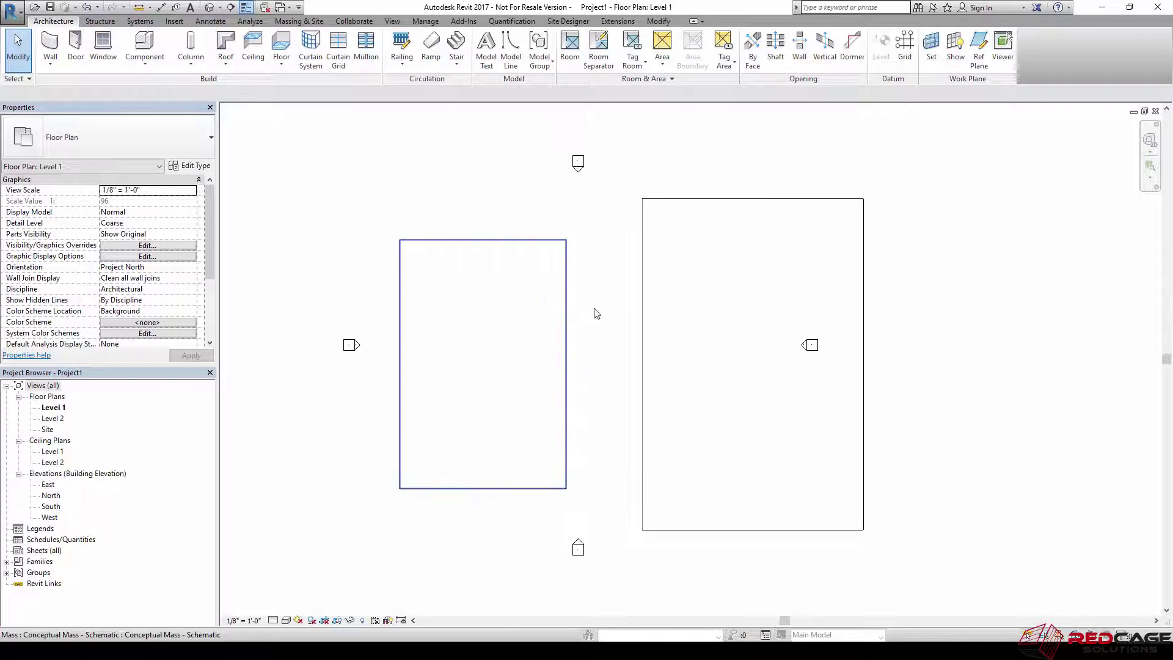
left_click(643, 380)
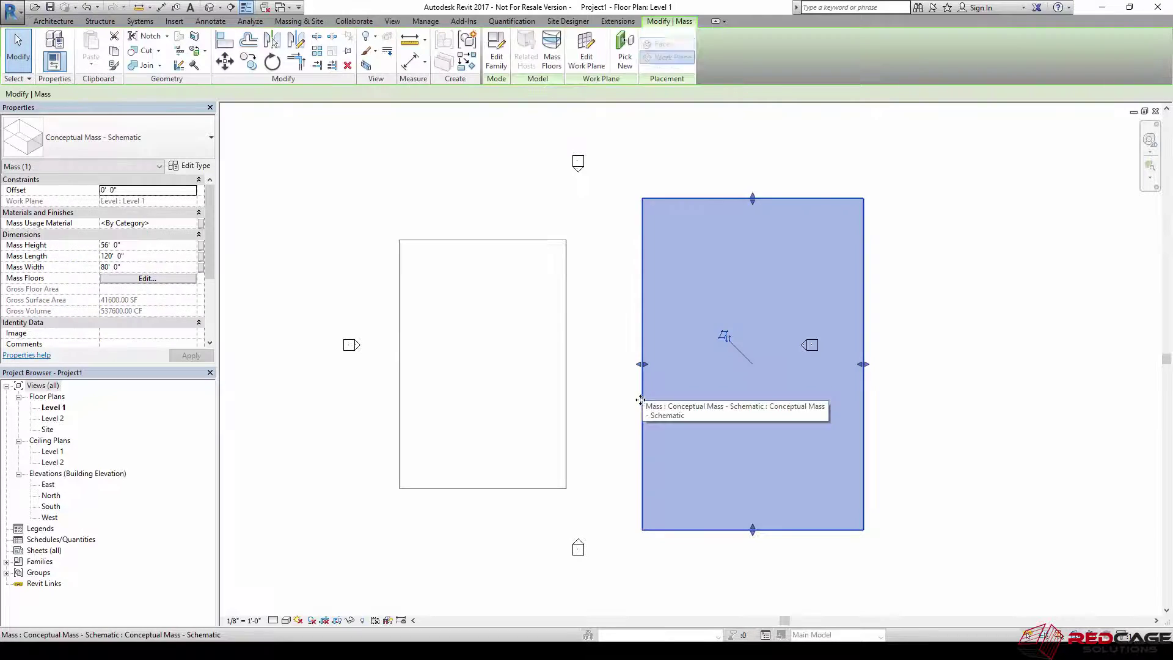
left_click_drag(639, 404, 582, 397)
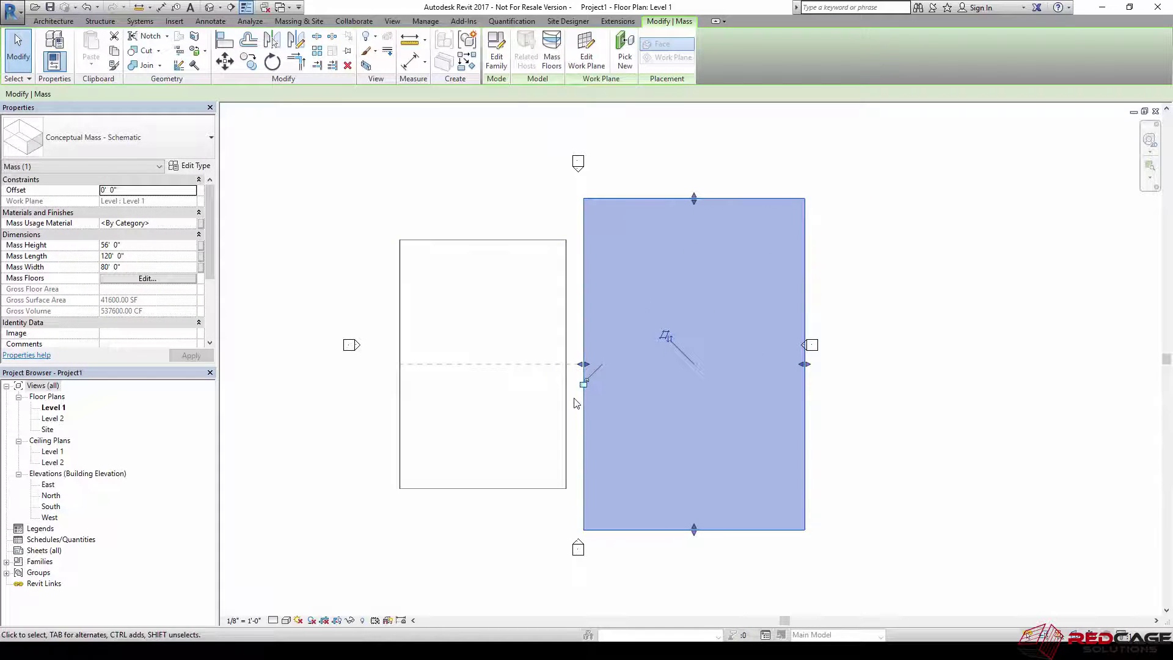
left_click_drag(596, 370, 695, 428)
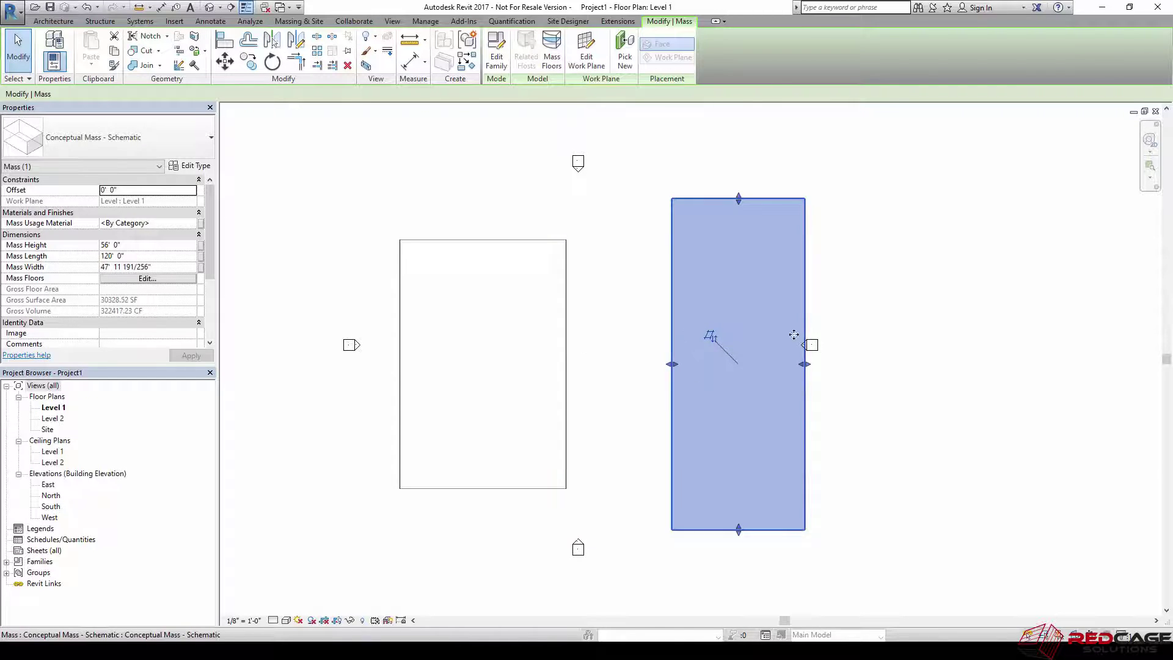
left_click_drag(804, 364, 768, 364)
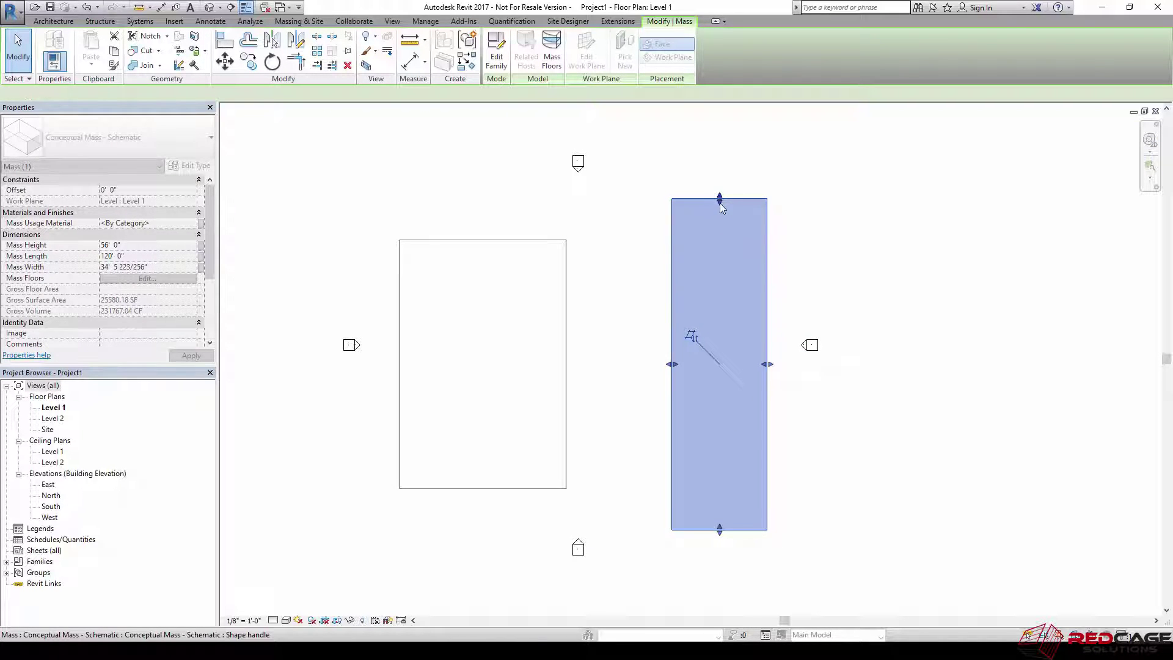
left_click_drag(721, 199, 721, 303)
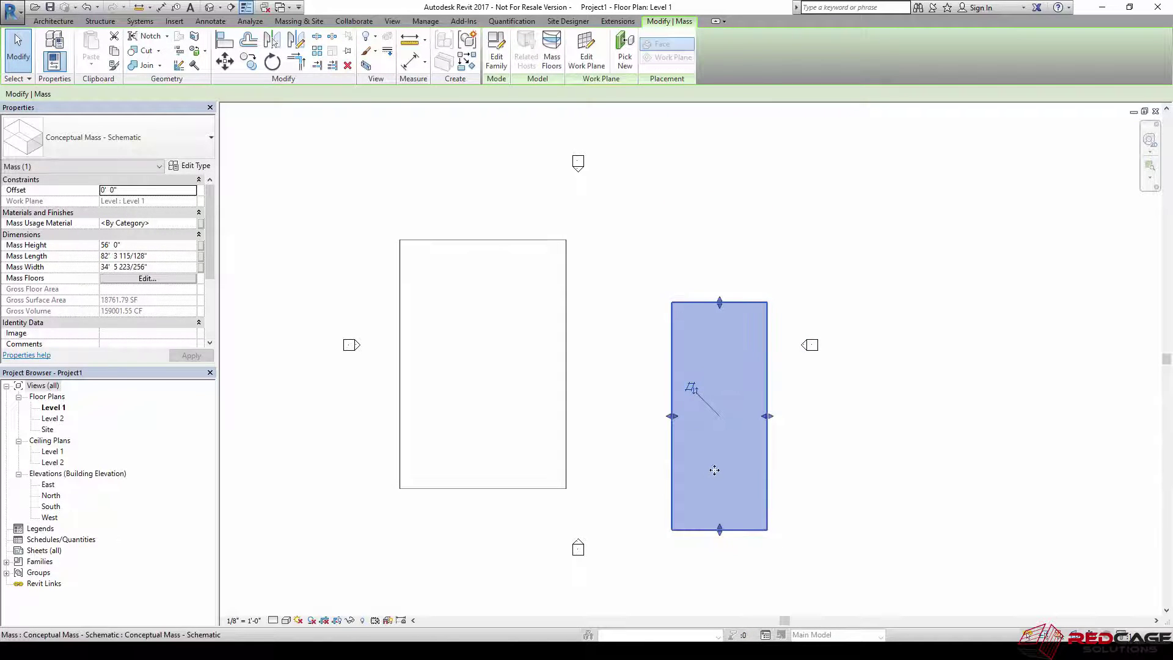
middle_click_drag(712, 471, 621, 393)
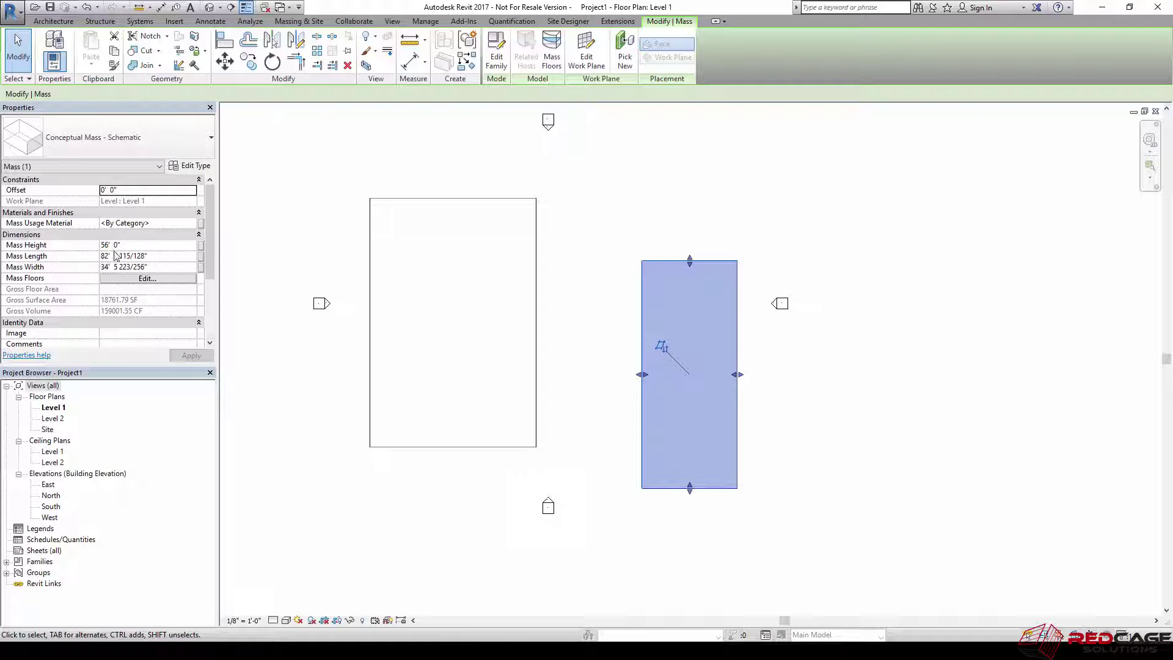
Step: Open the default 3D view and orbit around the two placed masses, selecting each to check its dimensions and shape handles
left_click(621, 339)
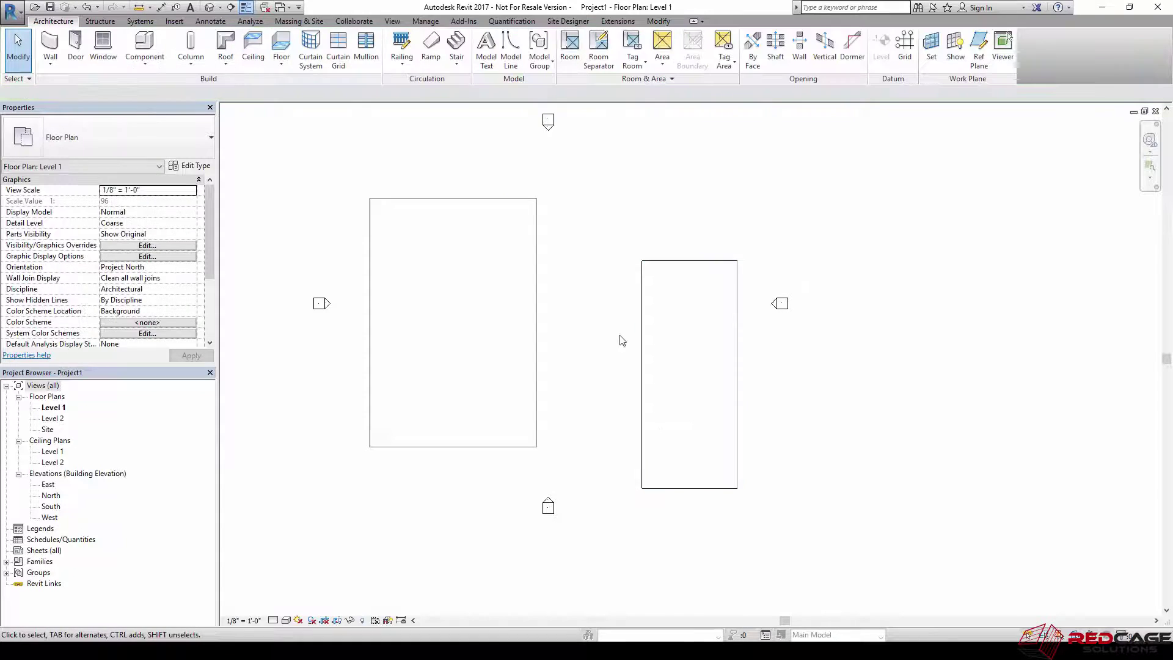
left_click(209, 8)
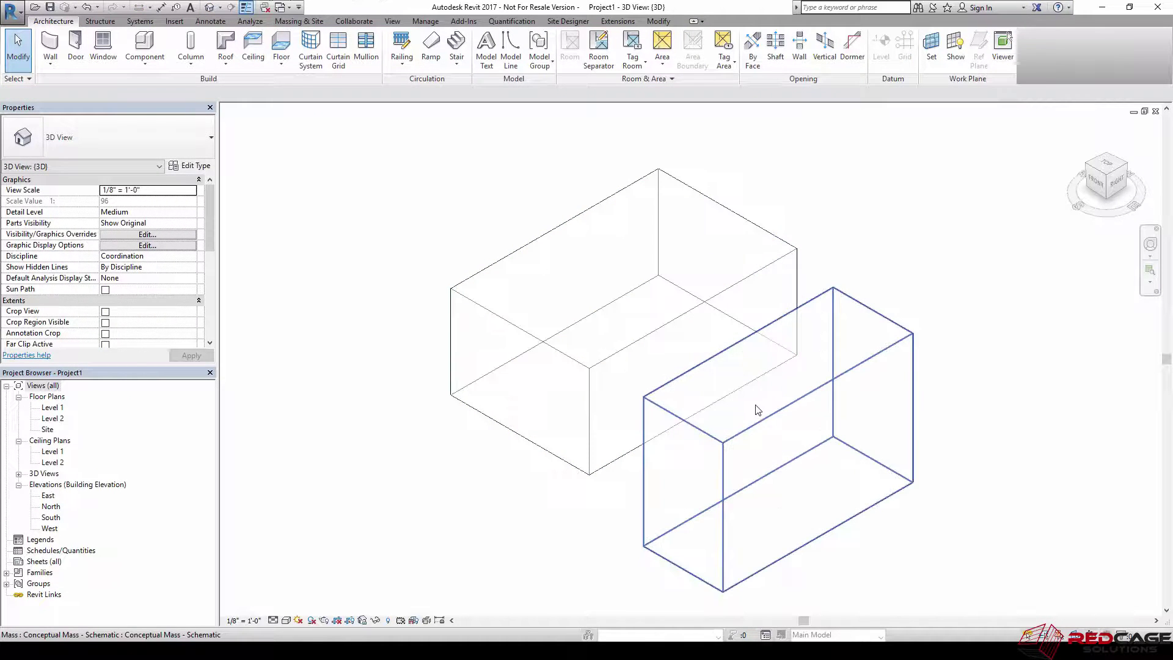
left_click(758, 411)
middle_click_drag(512, 461, 564, 434, "shift")
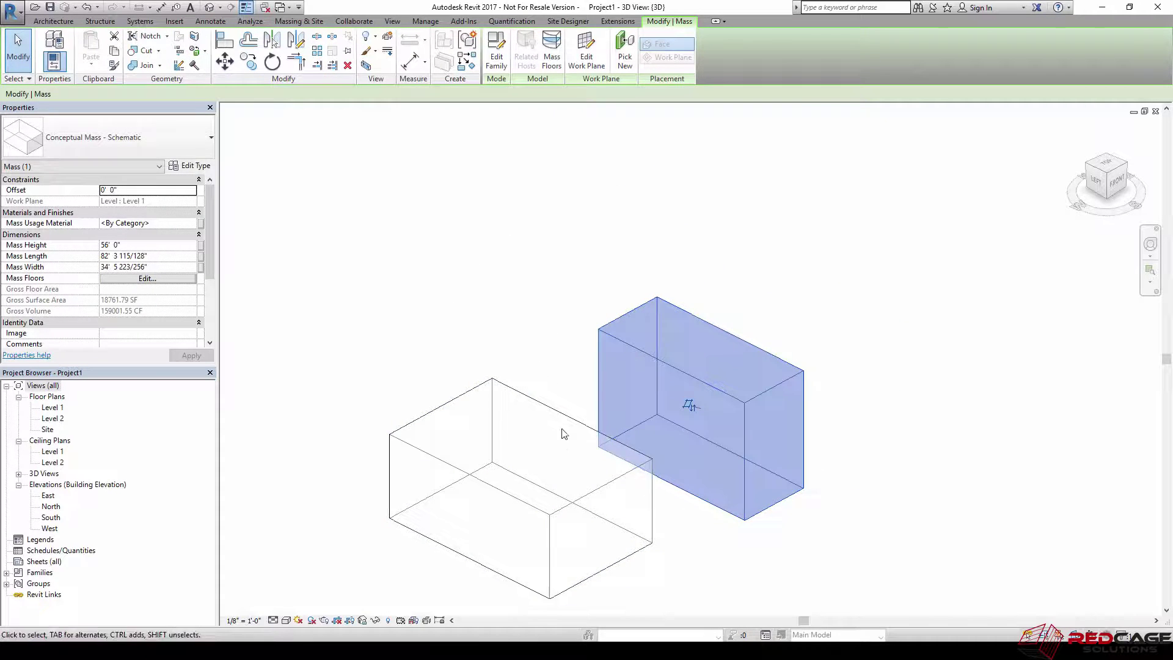
left_click(693, 553)
middle_click_drag(691, 521, 647, 437, "shift")
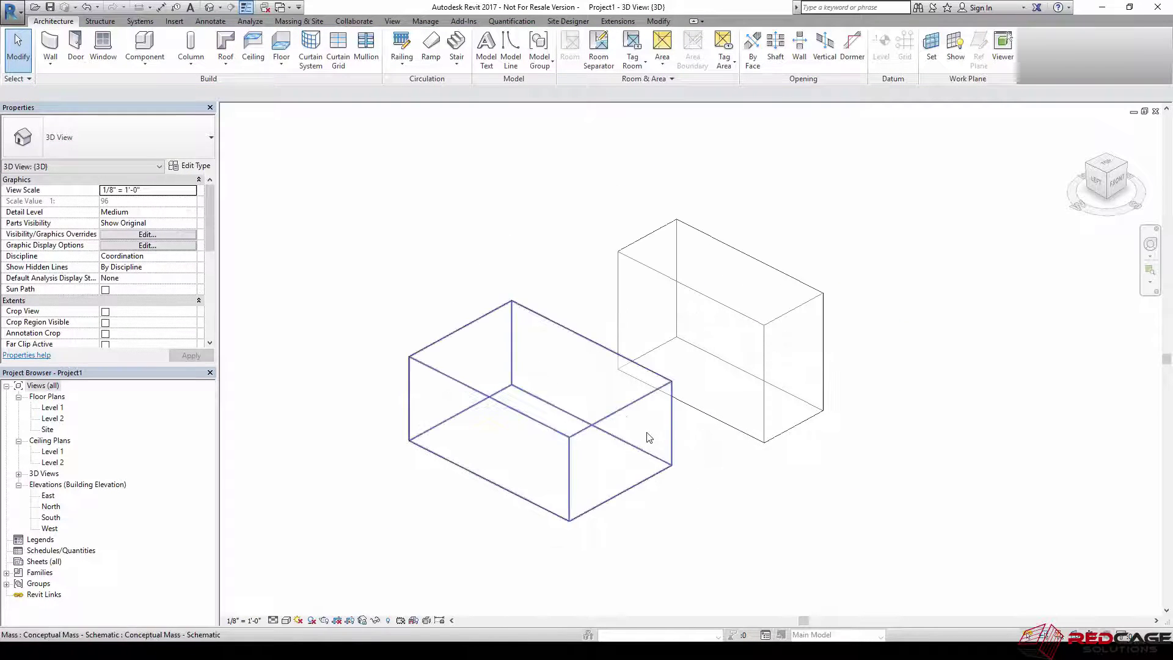
left_click(659, 454)
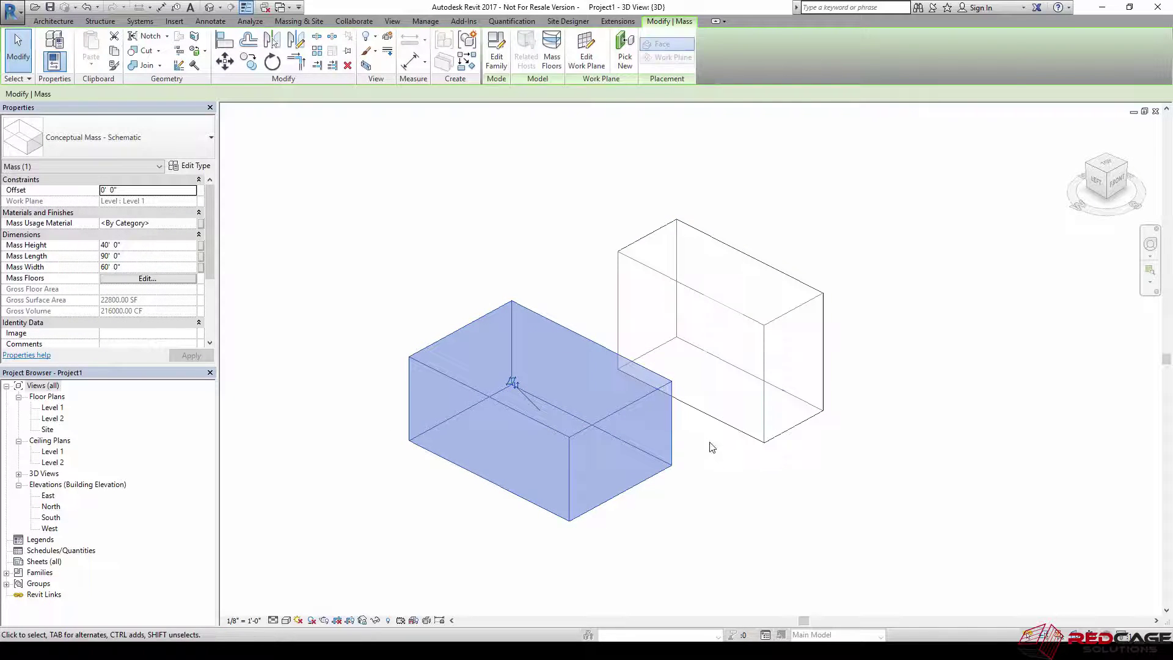
left_click(723, 441)
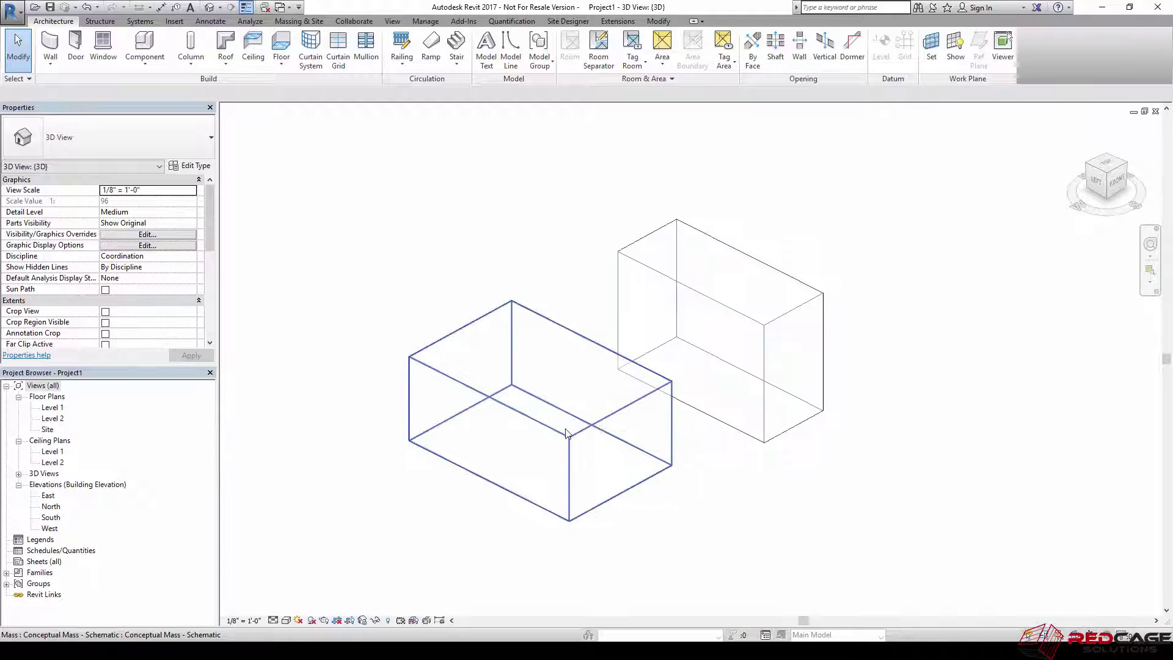
middle_click_drag(395, 446, 403, 445)
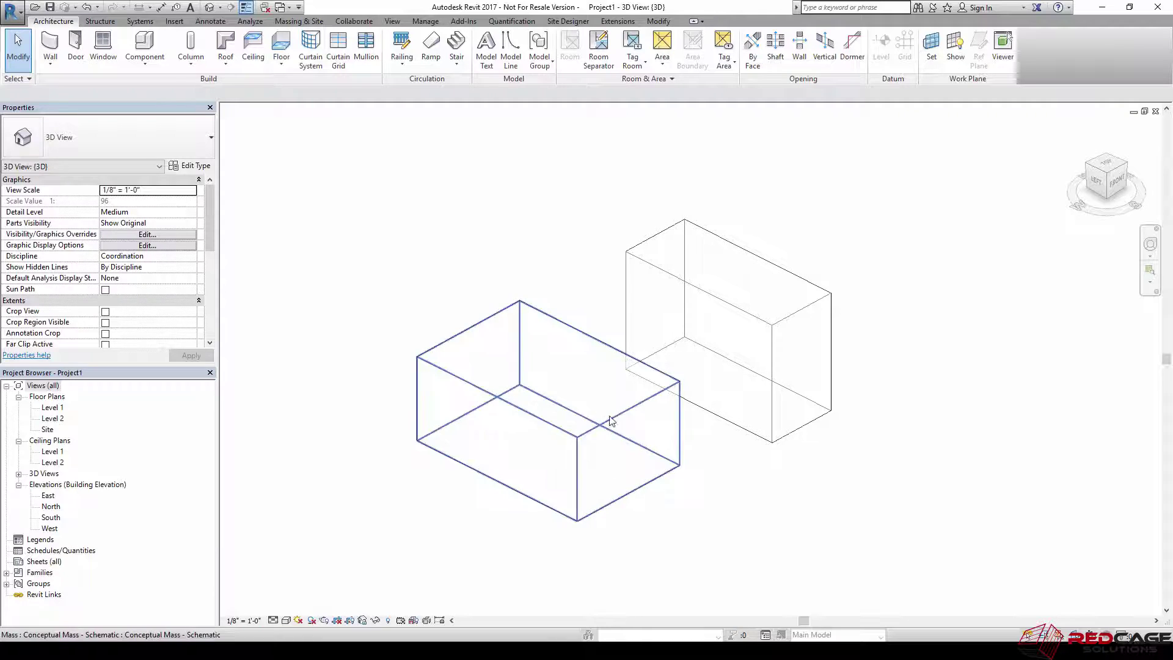
Step: Open the project's North elevation and select the masses to check for a shape handle controlling height
double_click(53, 508)
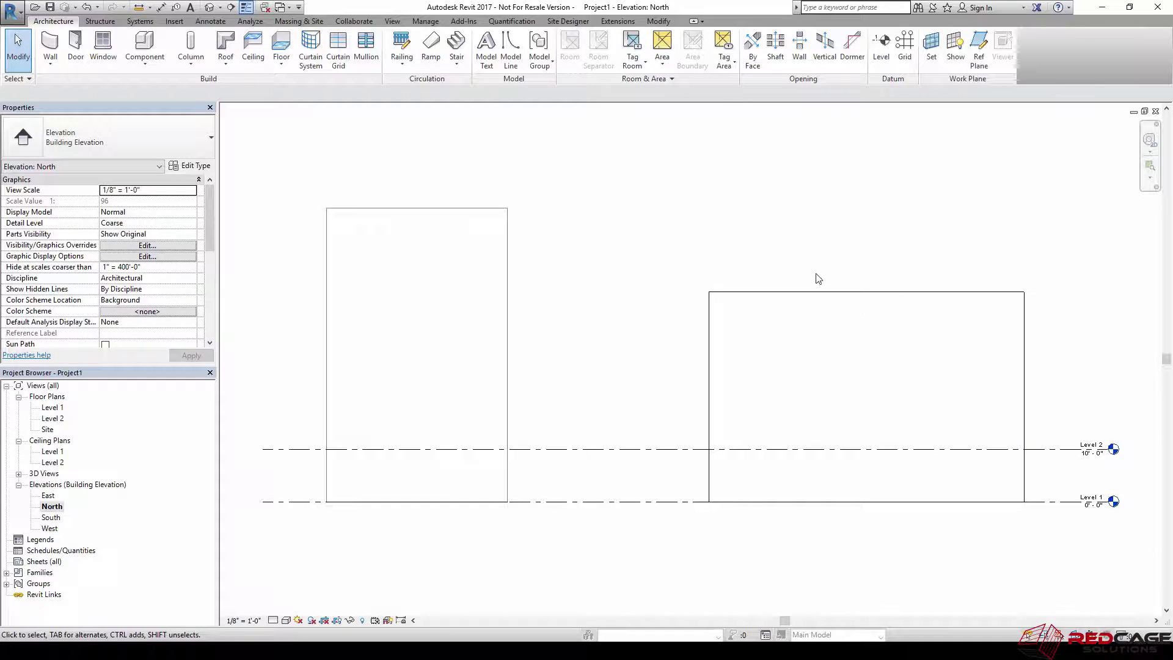
left_click(807, 327)
middle_click_drag(807, 326, 711, 319)
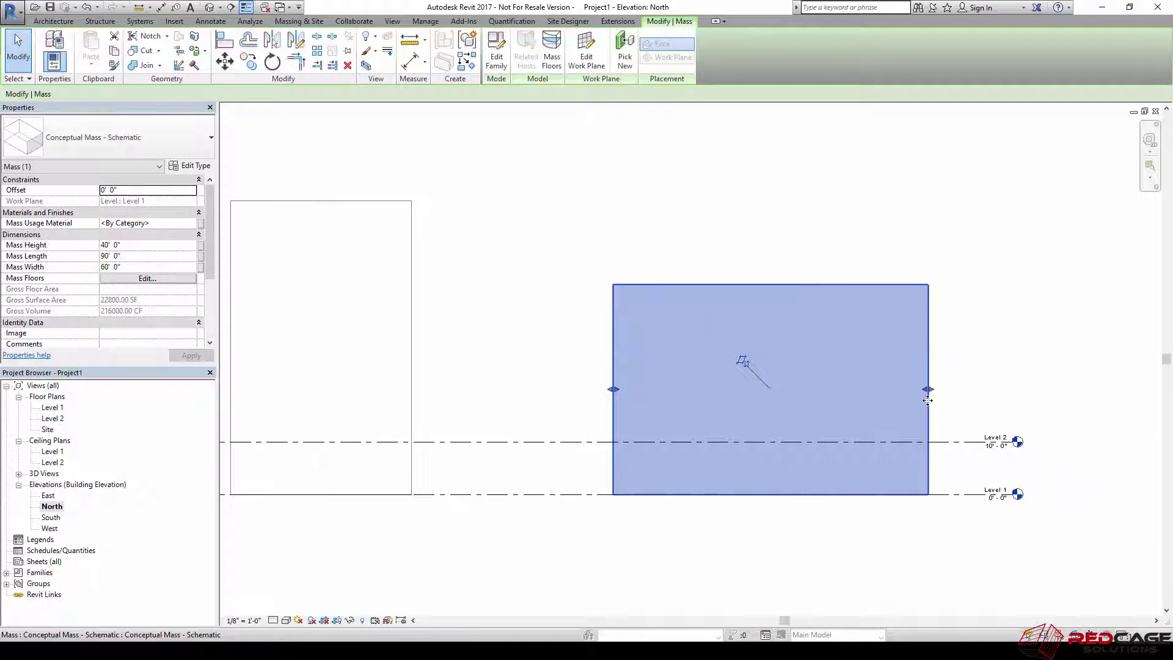
scroll(594, 333, "down", 2)
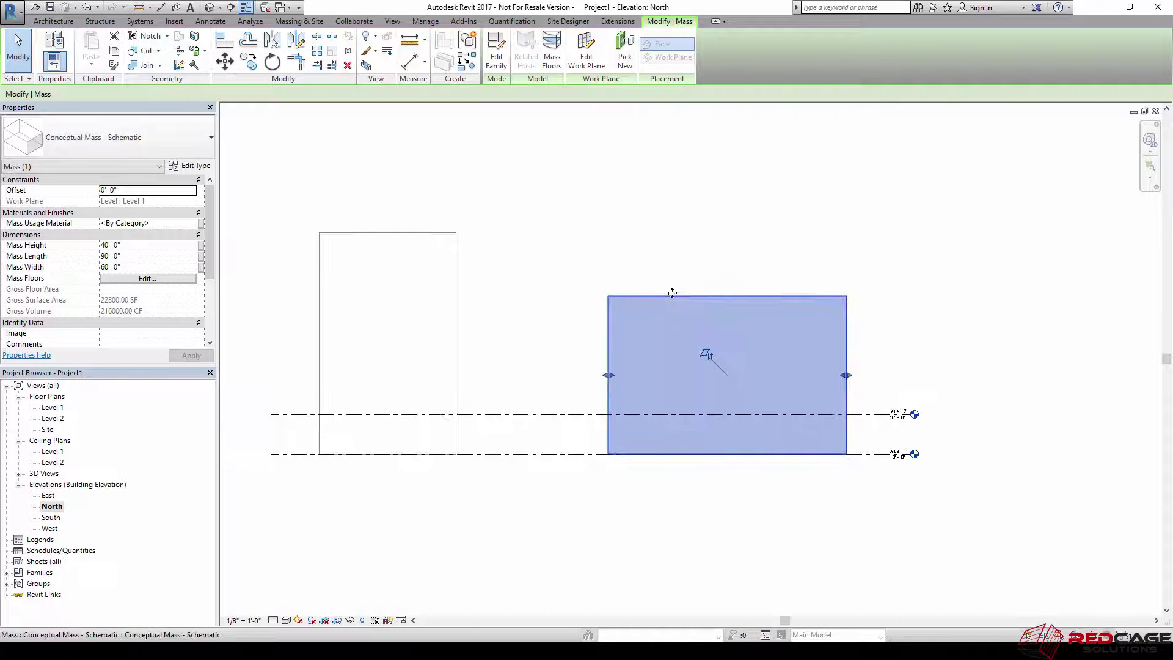
key("Escape")
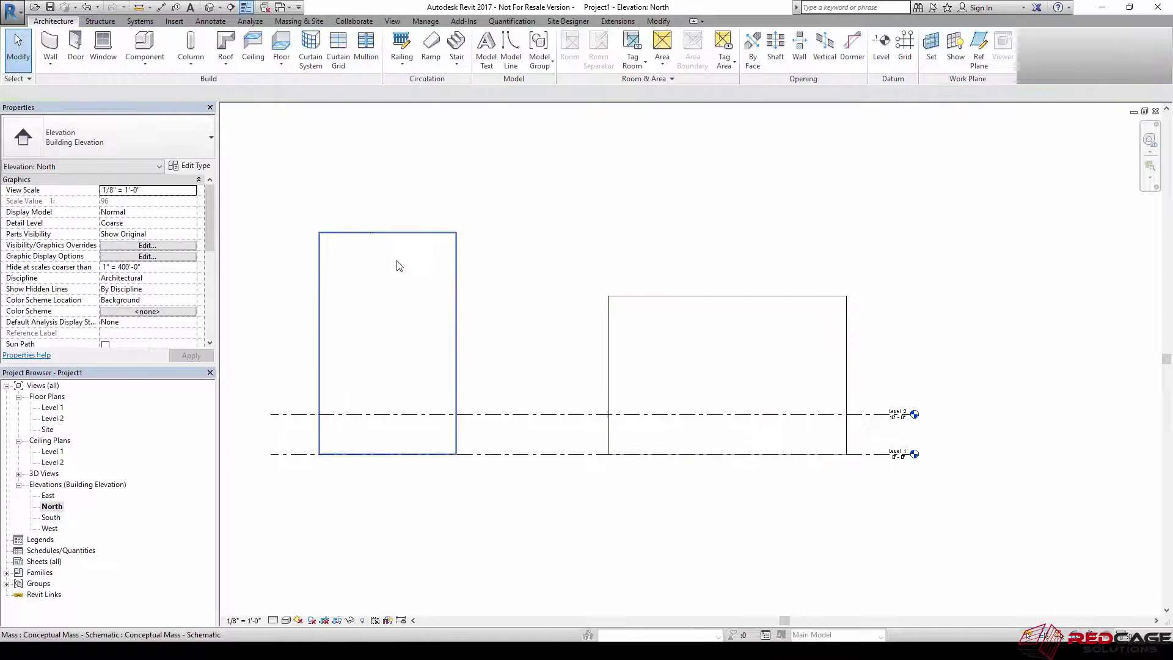
left_click(362, 237)
key("Escape")
scroll(550, 359, "down", 1)
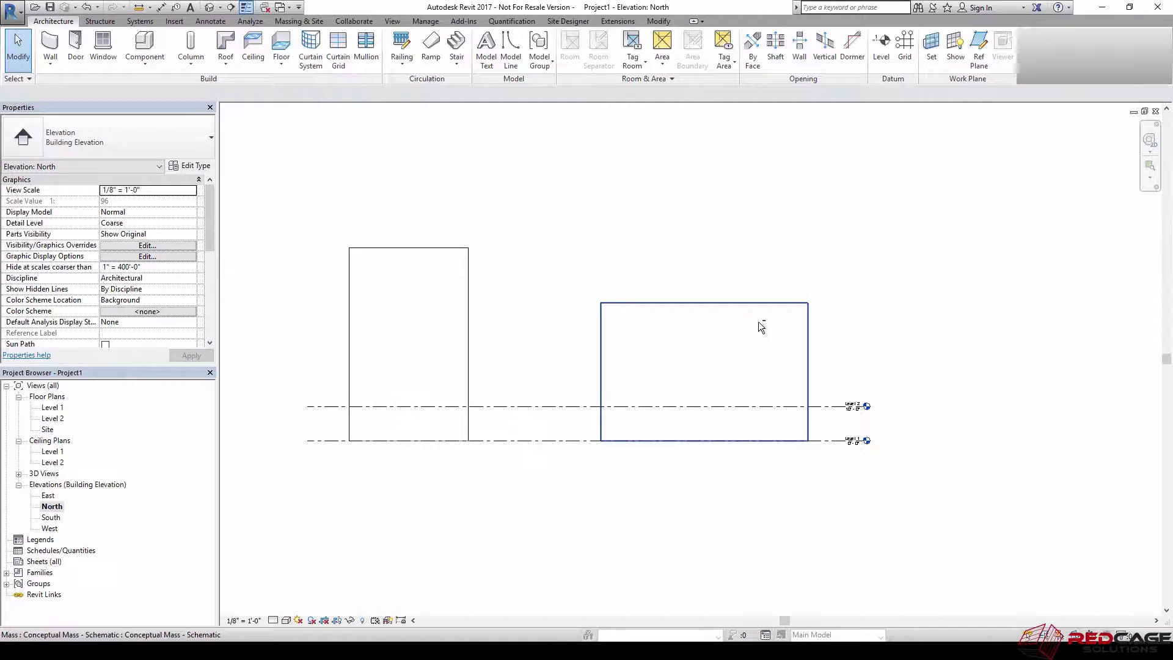
middle_click_drag(761, 327, 781, 351)
Step: Switch to the mass family's North elevation and check the Is Reference setting of the Right reference plane
left_click(280, 9)
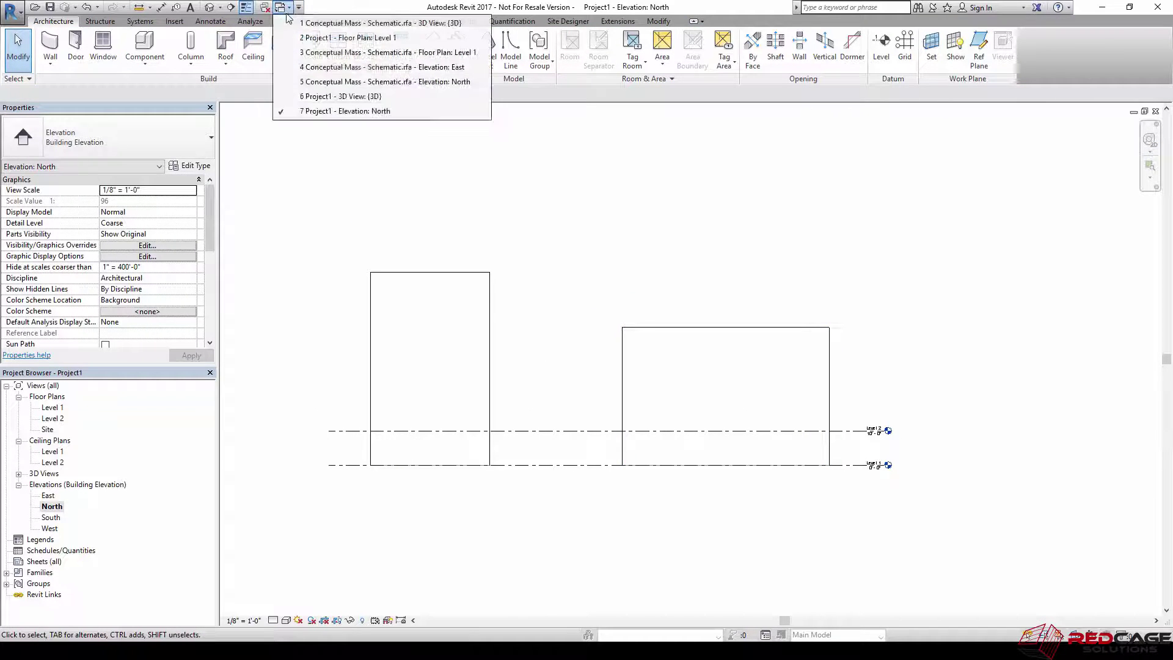
left_click(342, 83)
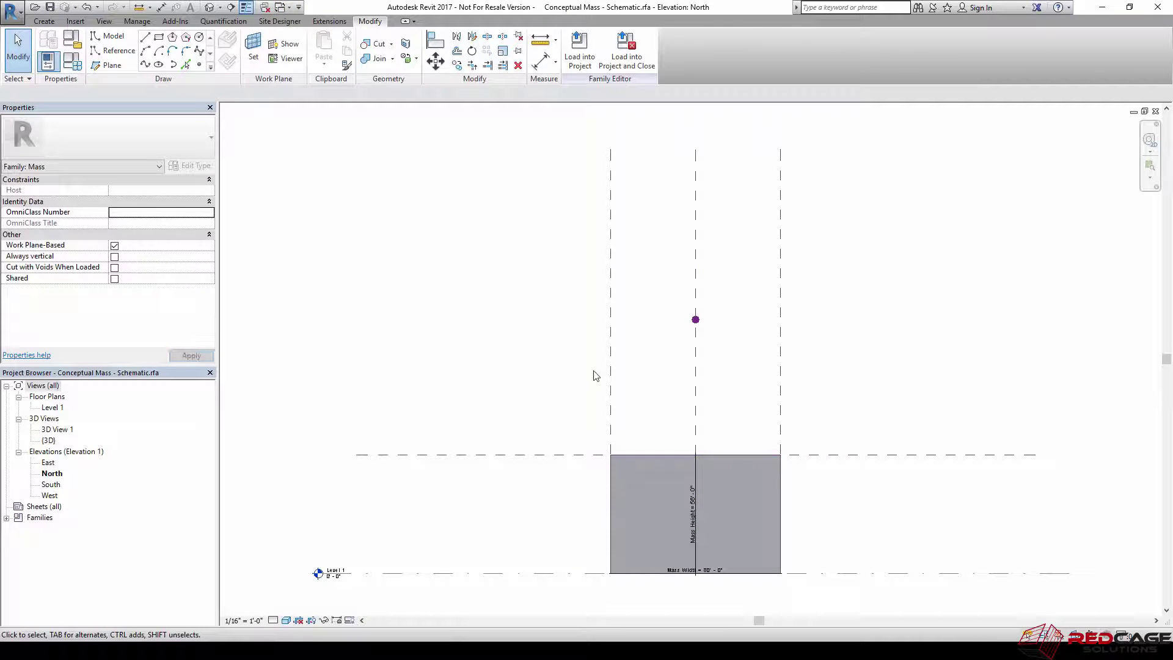
left_click(611, 372)
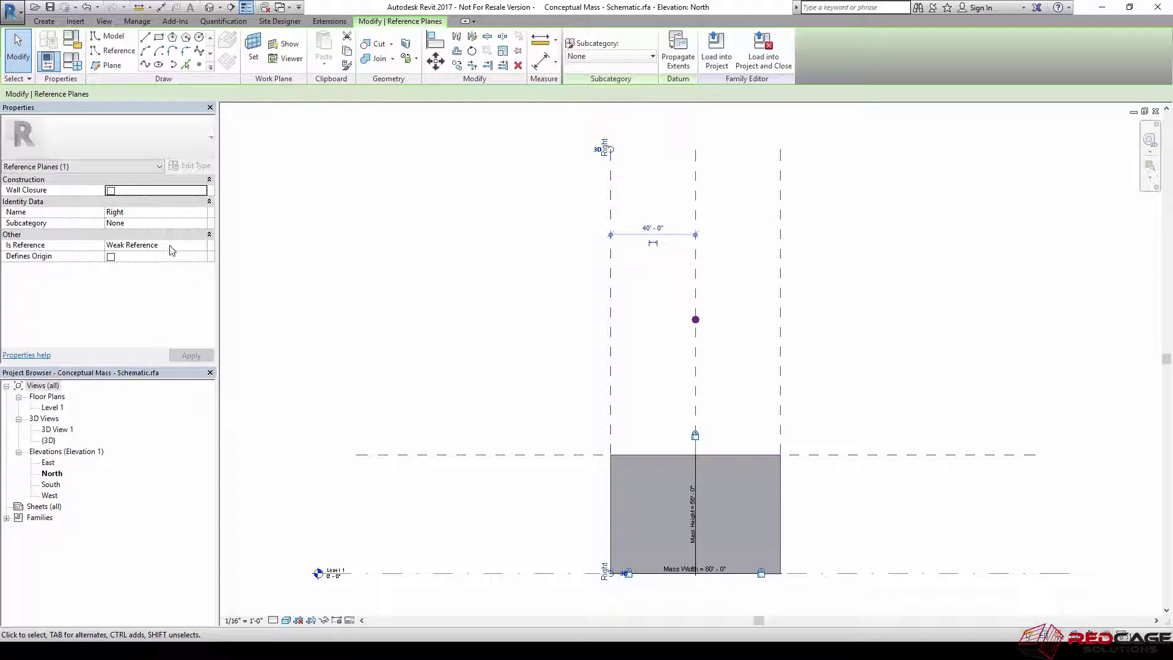
left_click(483, 370)
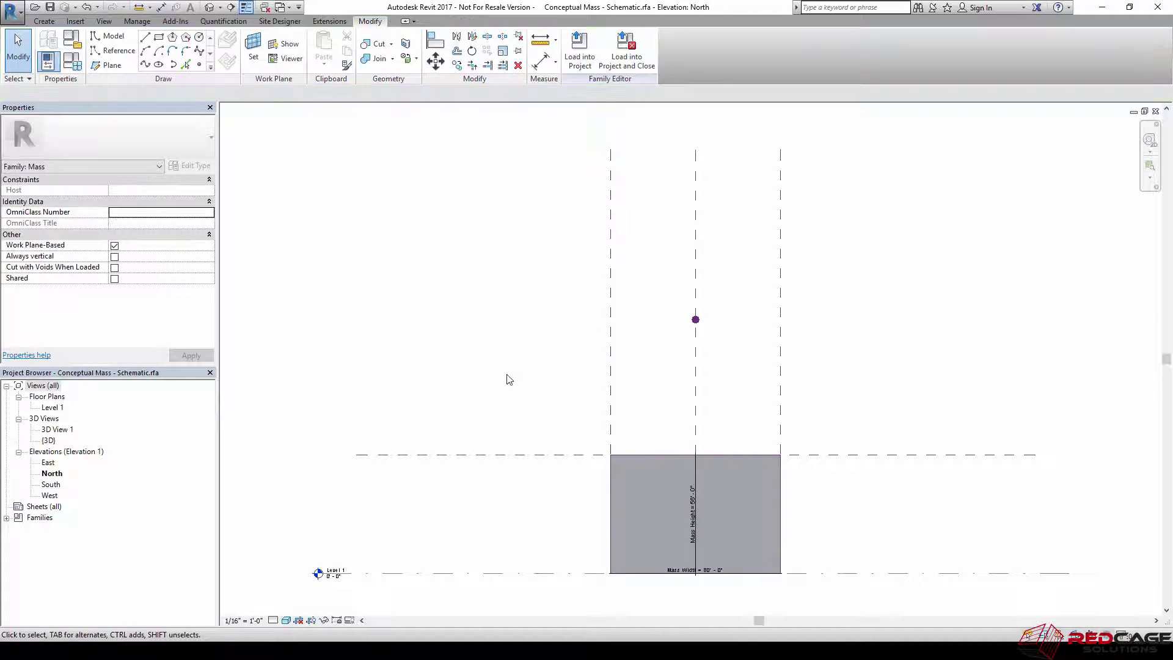
Step: In the family's 3D view, set Is Reference to Strong Reference for the four vertical planes around the mass and its top plane
left_click(210, 7)
middle_click_drag(492, 423, 683, 206, "shift")
left_click(683, 204)
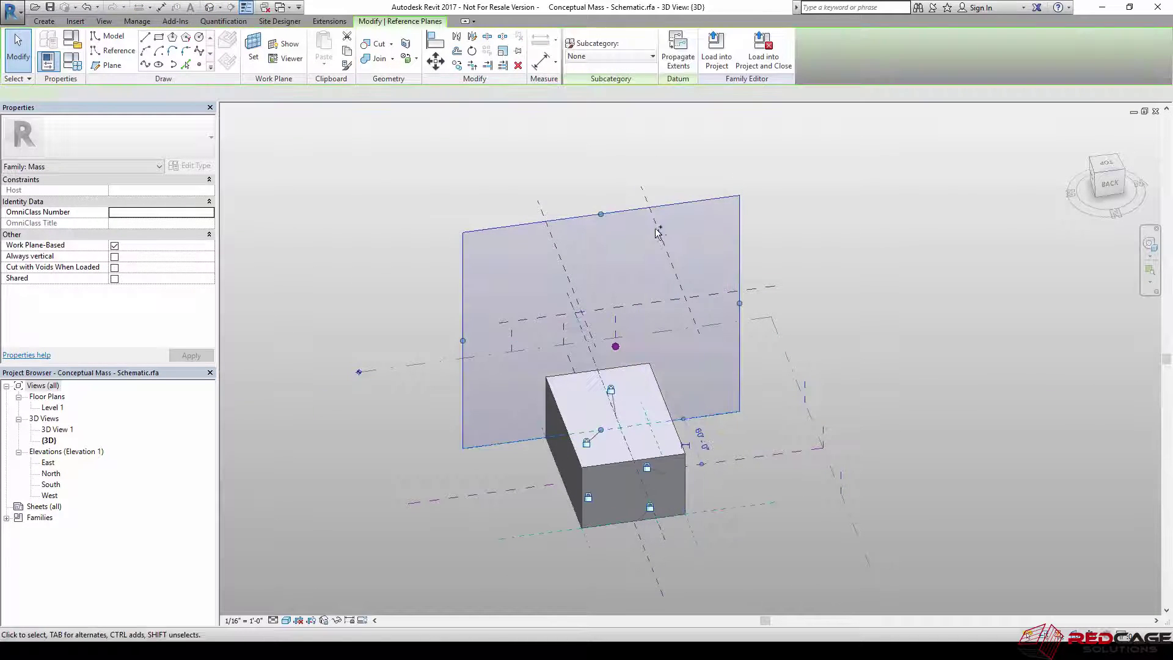
left_click(657, 228, "ctrl")
left_click(545, 214, "ctrl")
left_click(691, 476, "ctrl")
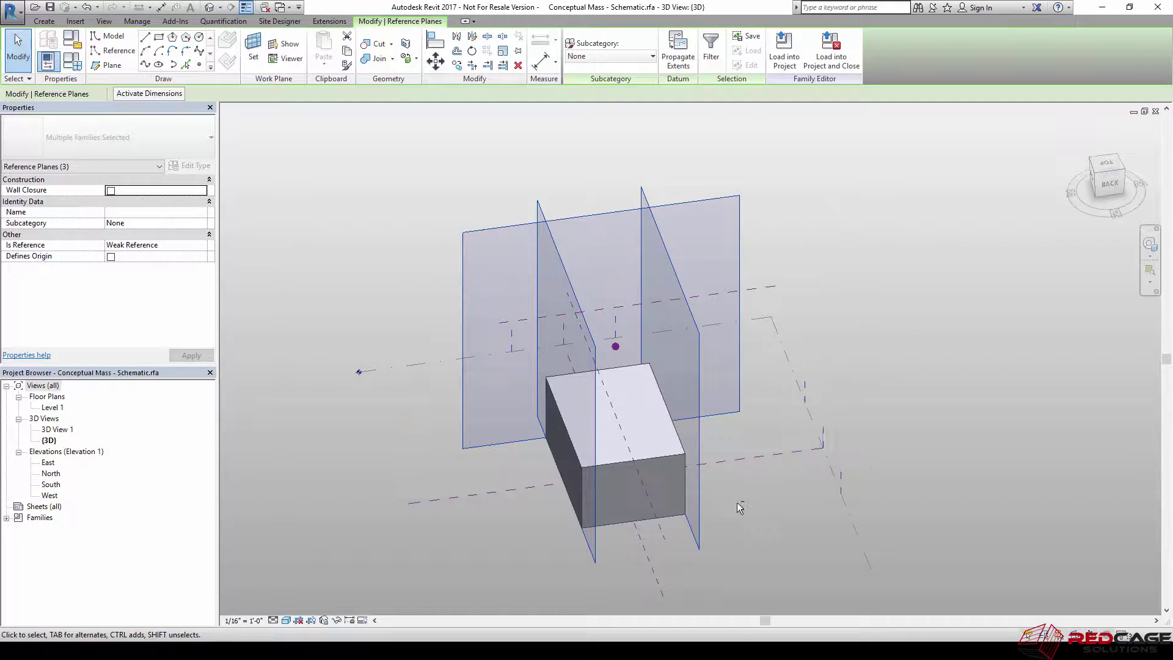
middle_click_drag(737, 502, 873, 424, "shift")
left_click(771, 308, "ctrl")
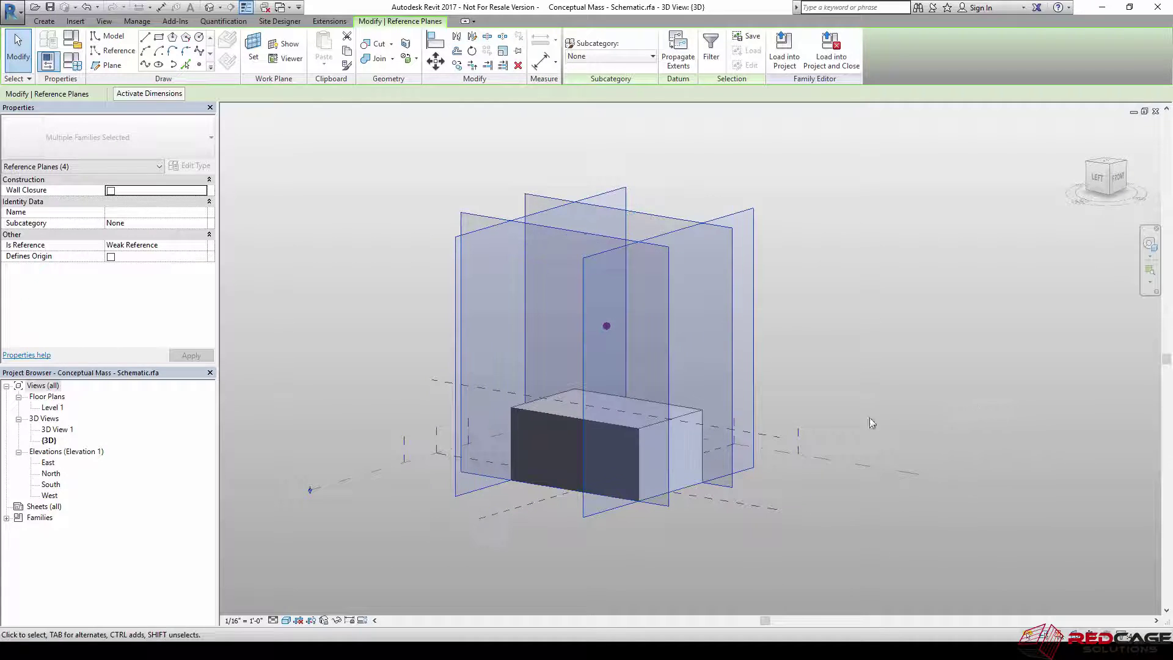
left_click(773, 439, "ctrl")
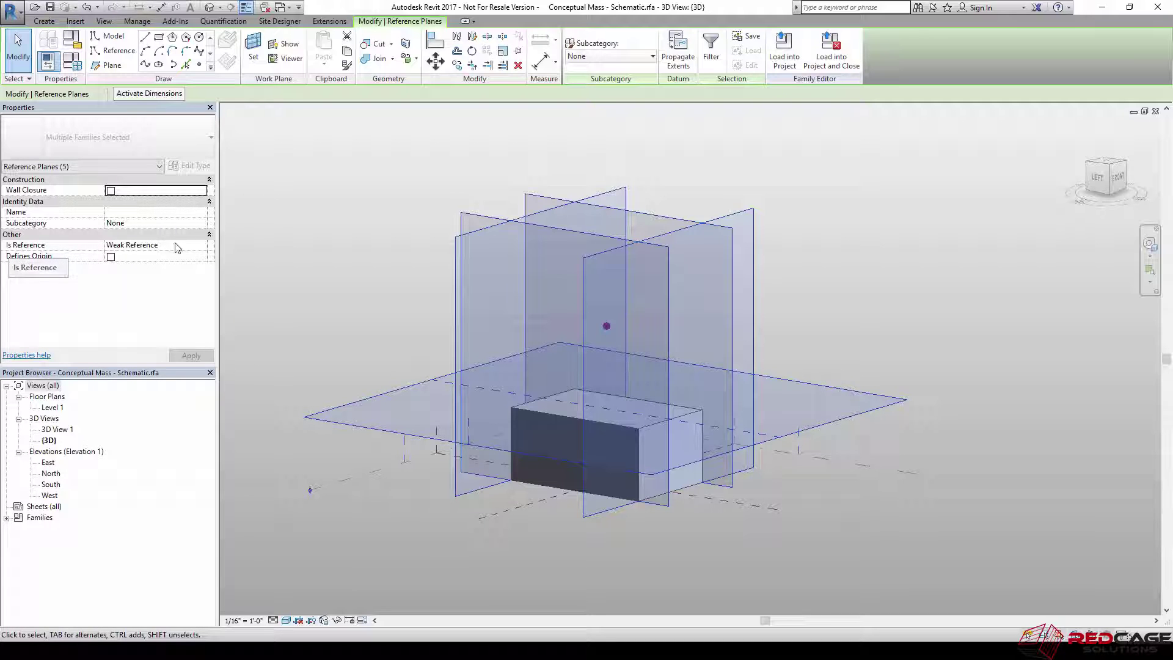
left_click(205, 250)
left_click(153, 261)
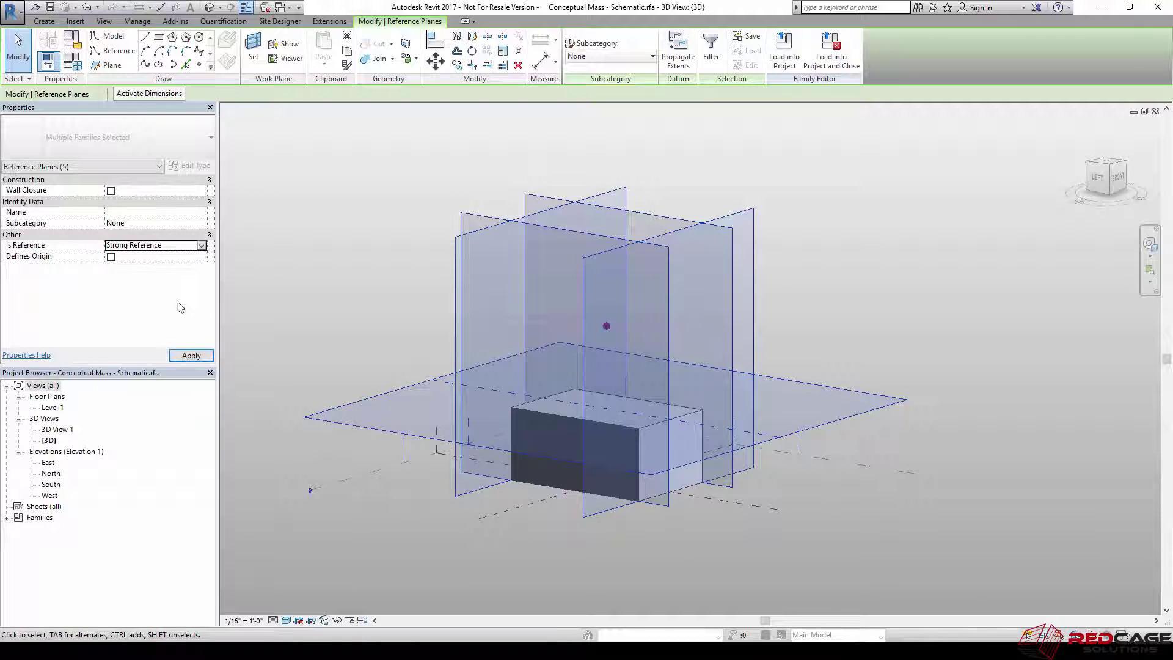
left_click(330, 324)
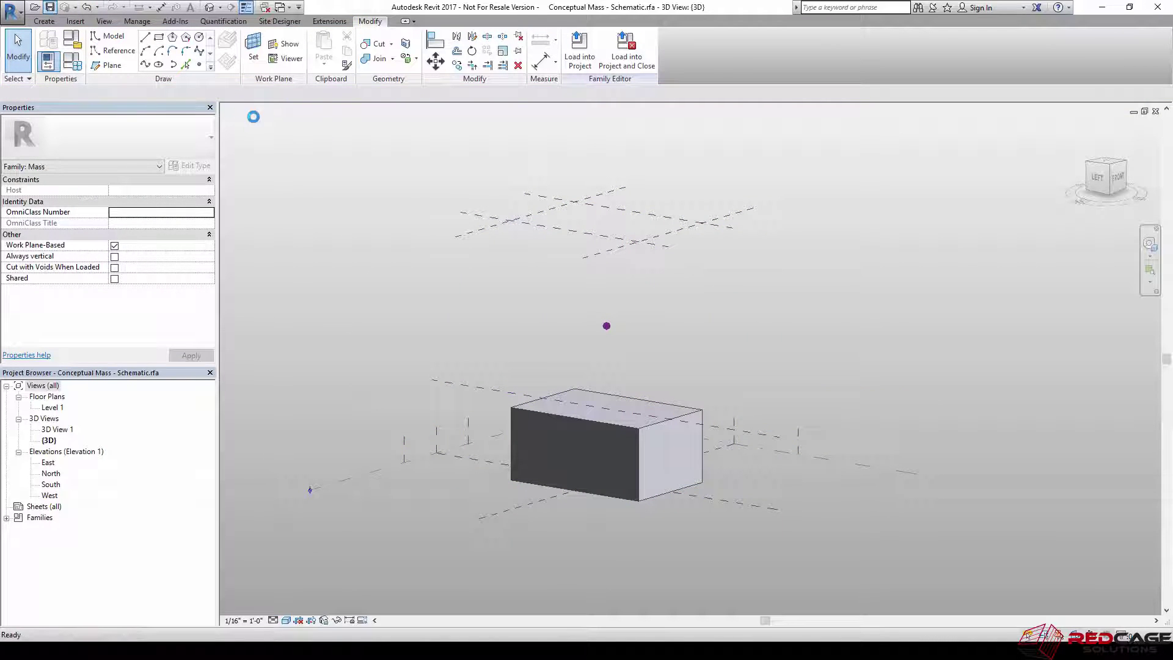
Step: Load the family into the project again, overwriting the existing version and its parameter values, and select each mass in plan to check its handles
left_click(586, 64)
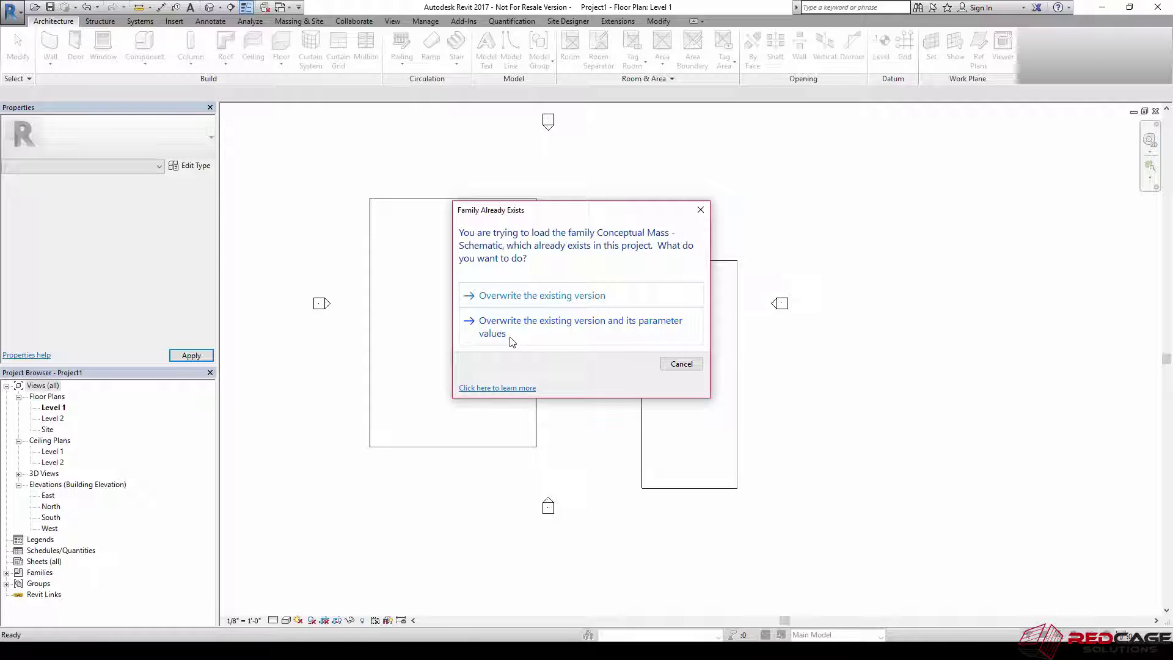
left_click(547, 326)
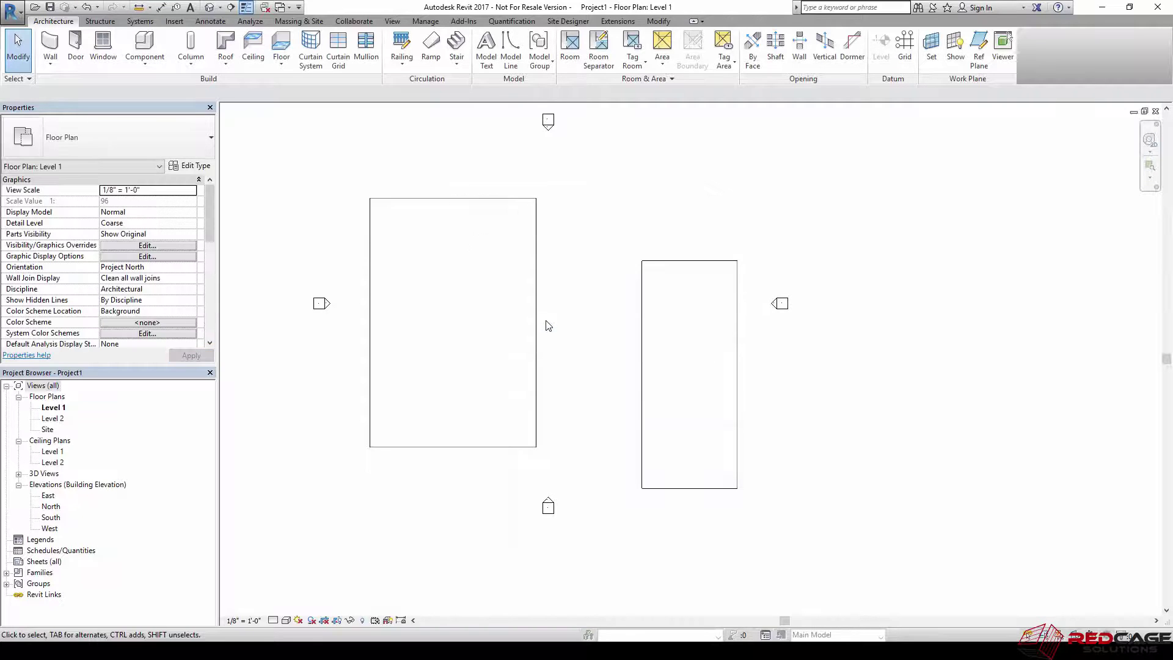
left_click(536, 291)
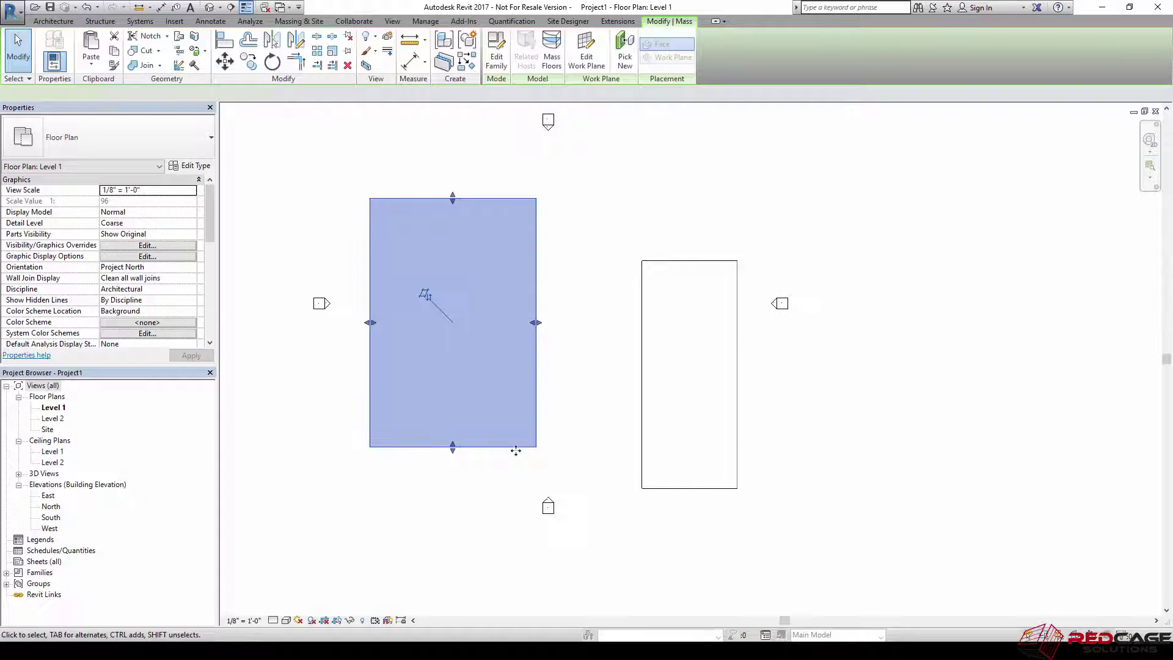
left_click(663, 402)
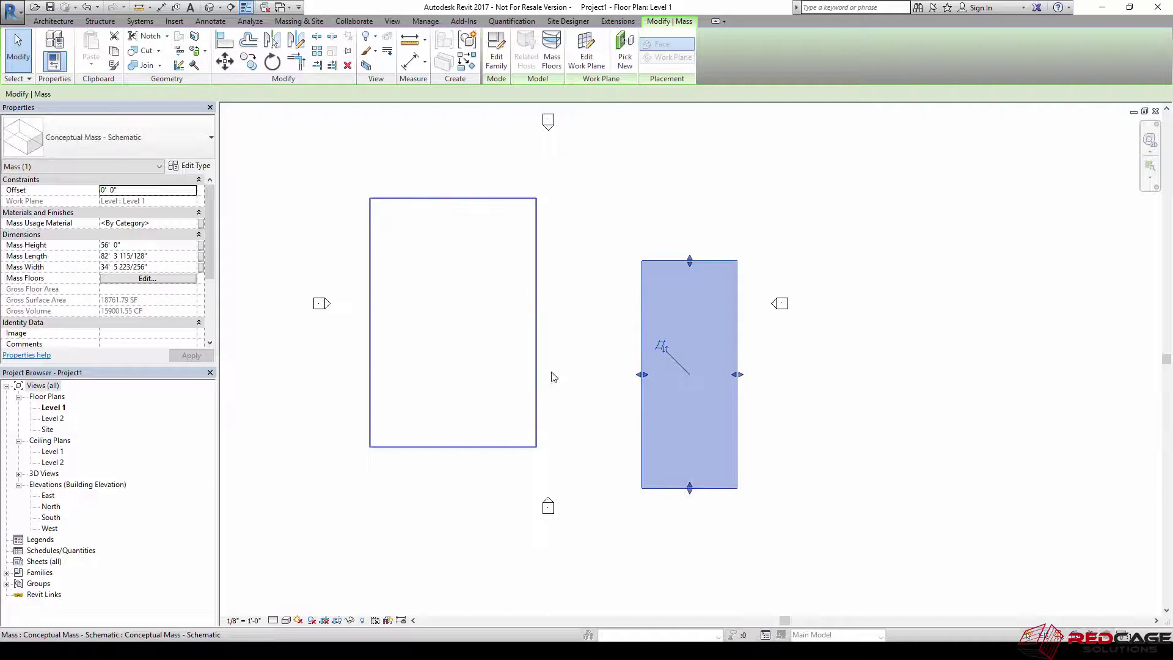
Step: Try to adjust the 40' high mass by its top edge in the project's North elevation, and undo the change
double_click(51, 508)
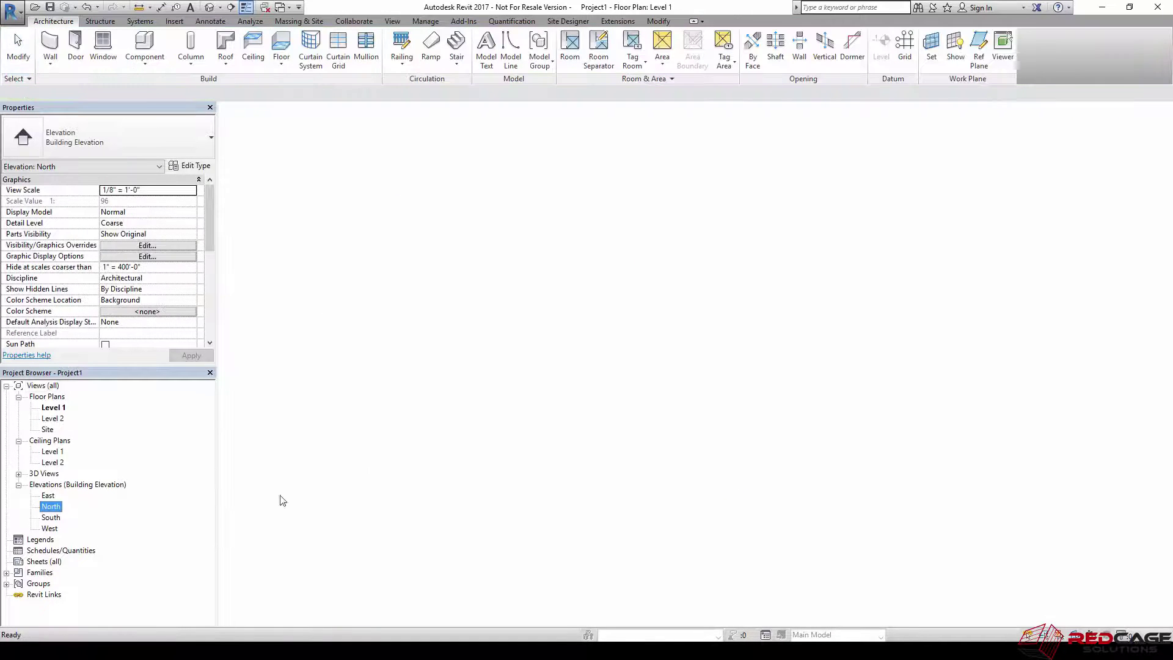
left_click(419, 439)
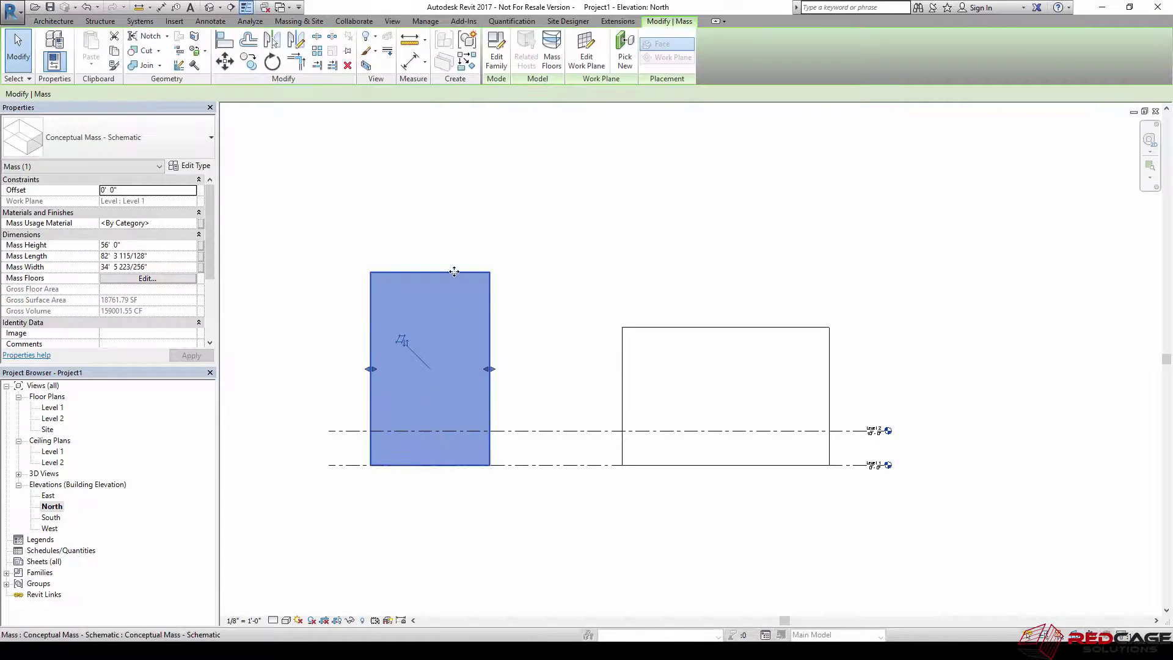
left_click(537, 362)
left_click_drag(675, 342, 665, 371)
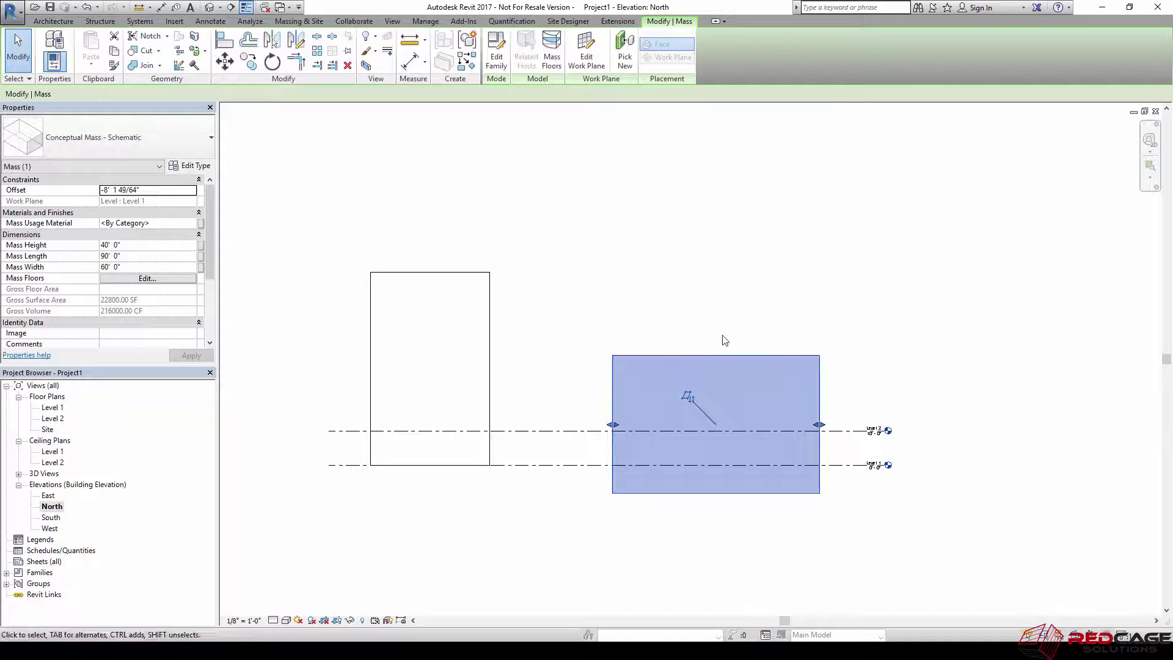
key("ctrl+z")
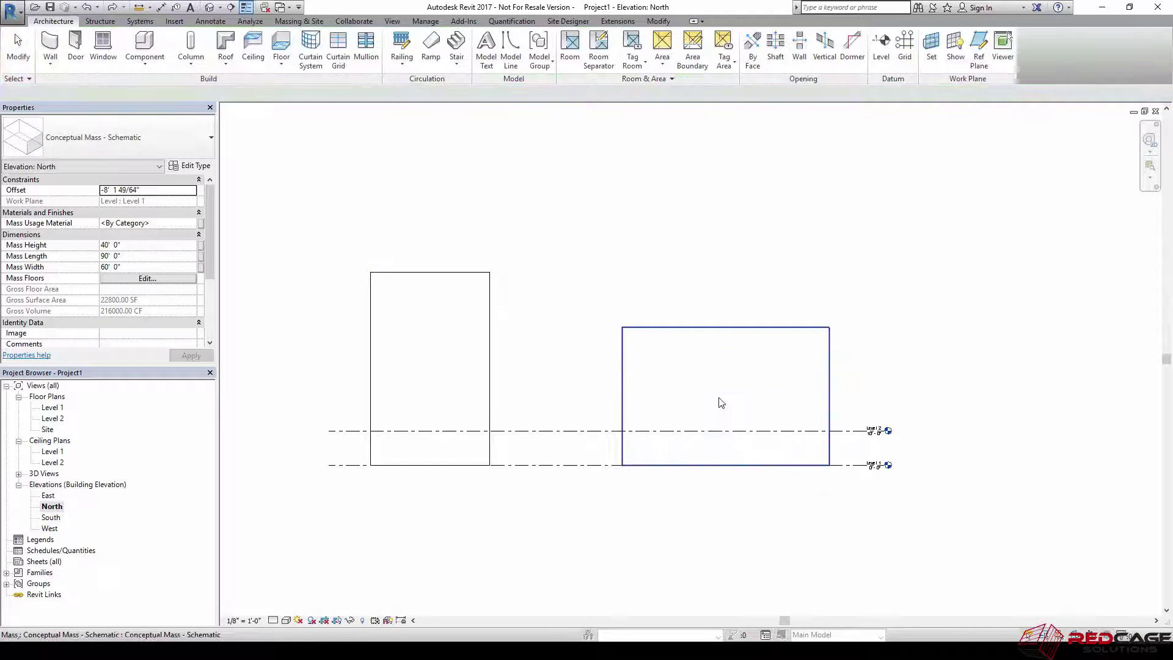
Step: Check the taller mass for a height handle in the North elevation, and view both masses from the left in 3D
middle_click_drag(728, 378, 773, 390)
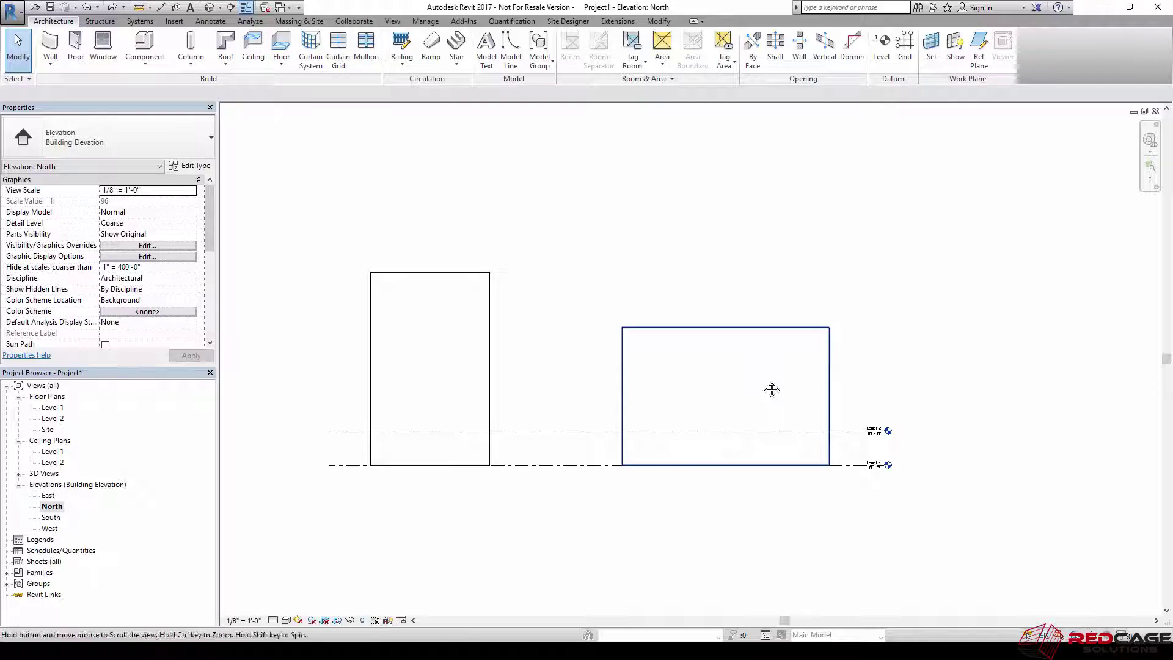
middle_click_drag(686, 419, 721, 450)
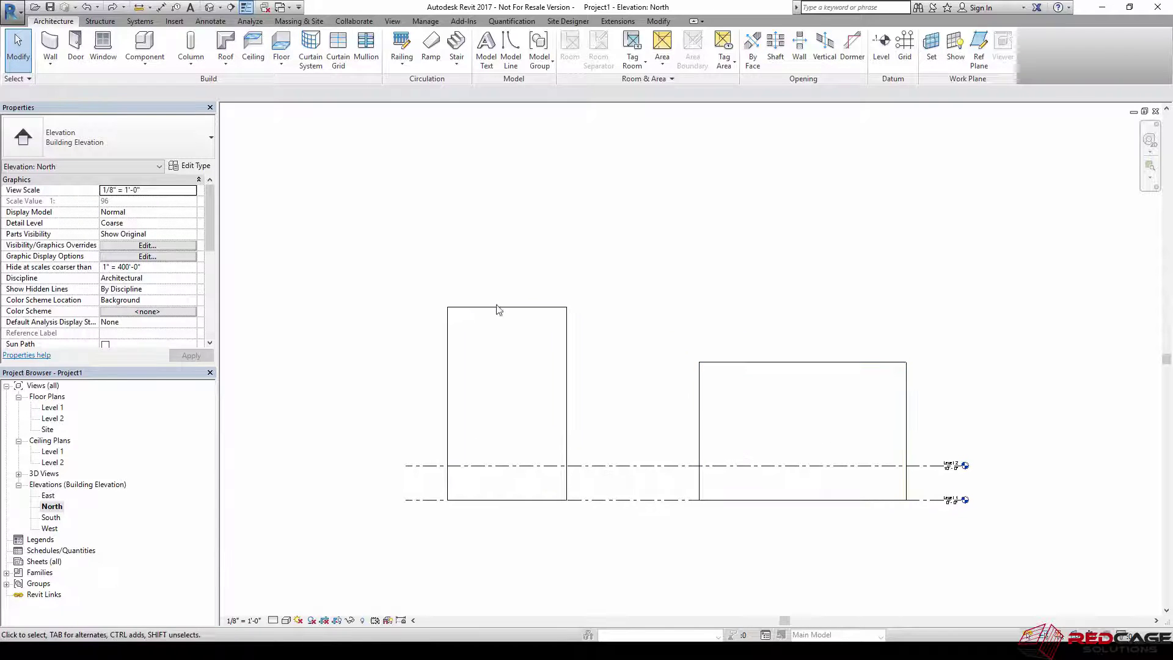
left_click(550, 359)
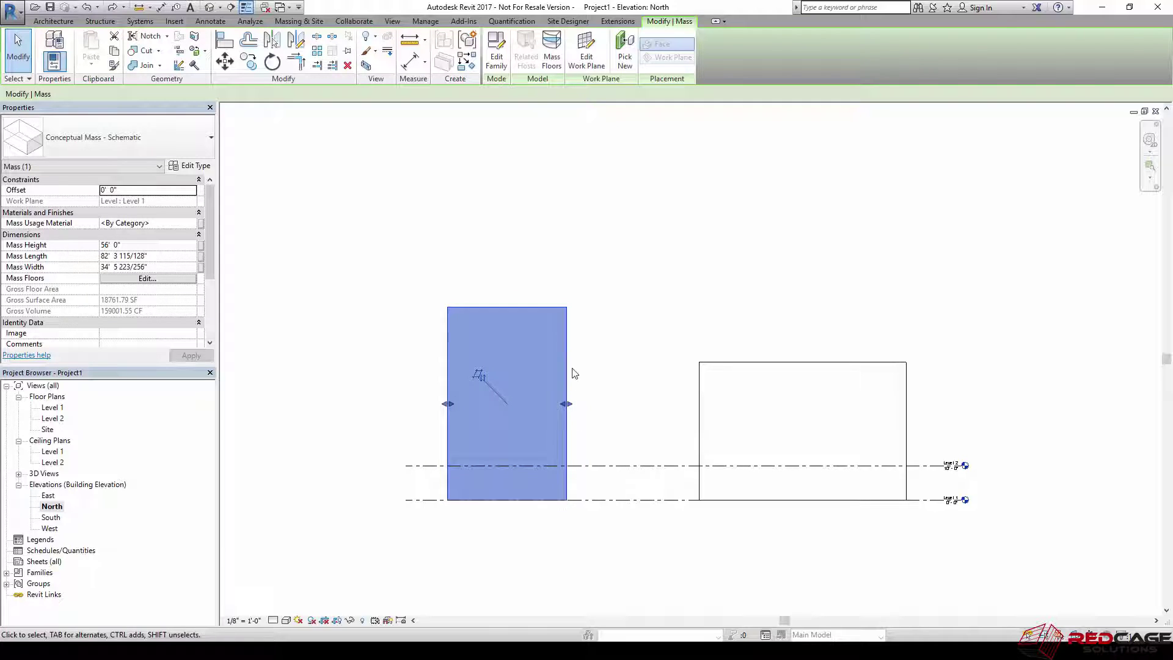
left_click(623, 336)
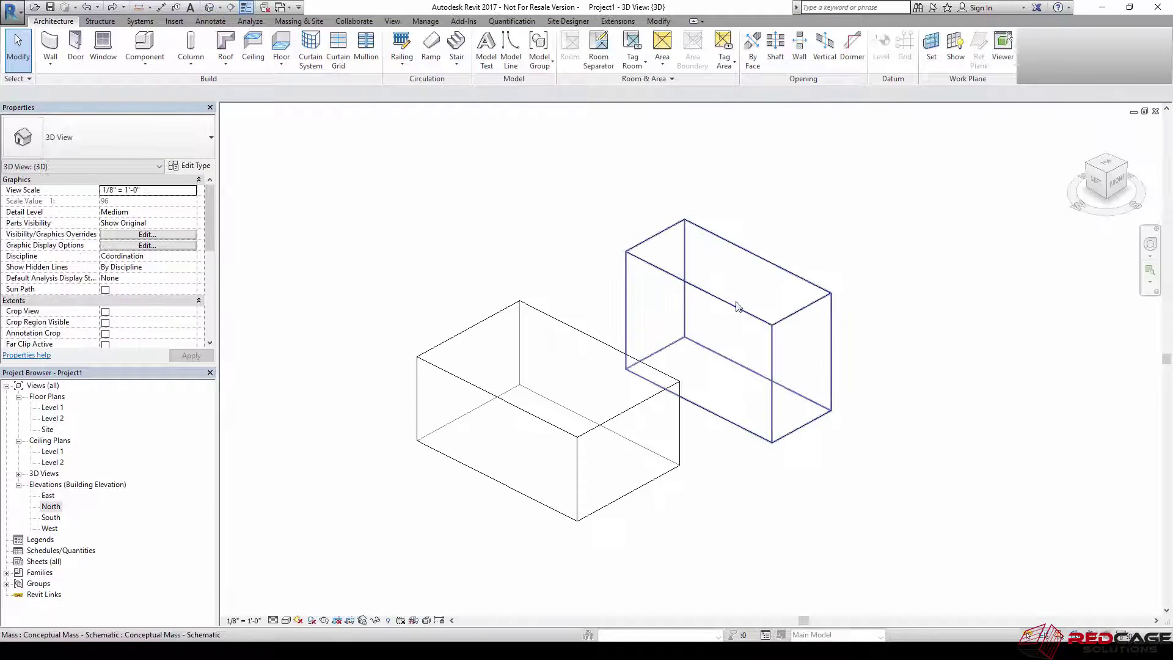
left_click(1095, 190)
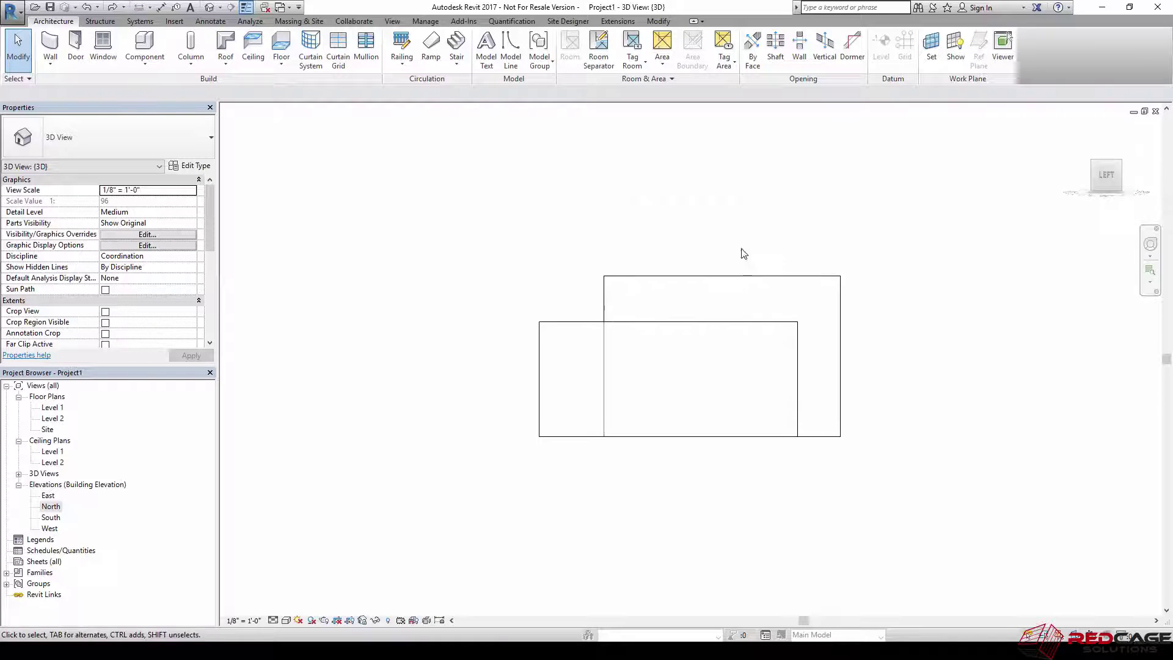
Step: In the project's 3D view, align the near side face of the lower mass with the facing side of the taller mass
left_click(747, 295)
middle_click_drag(727, 316, 673, 342)
left_click(600, 259)
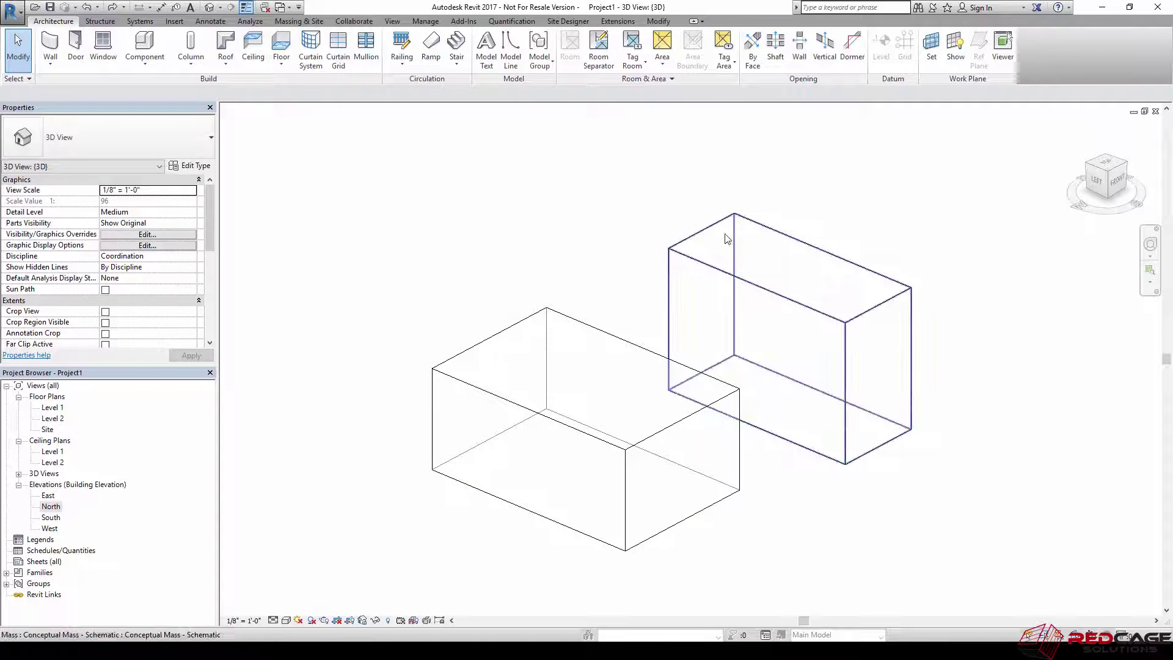
middle_click_drag(624, 288, 580, 362, "shift")
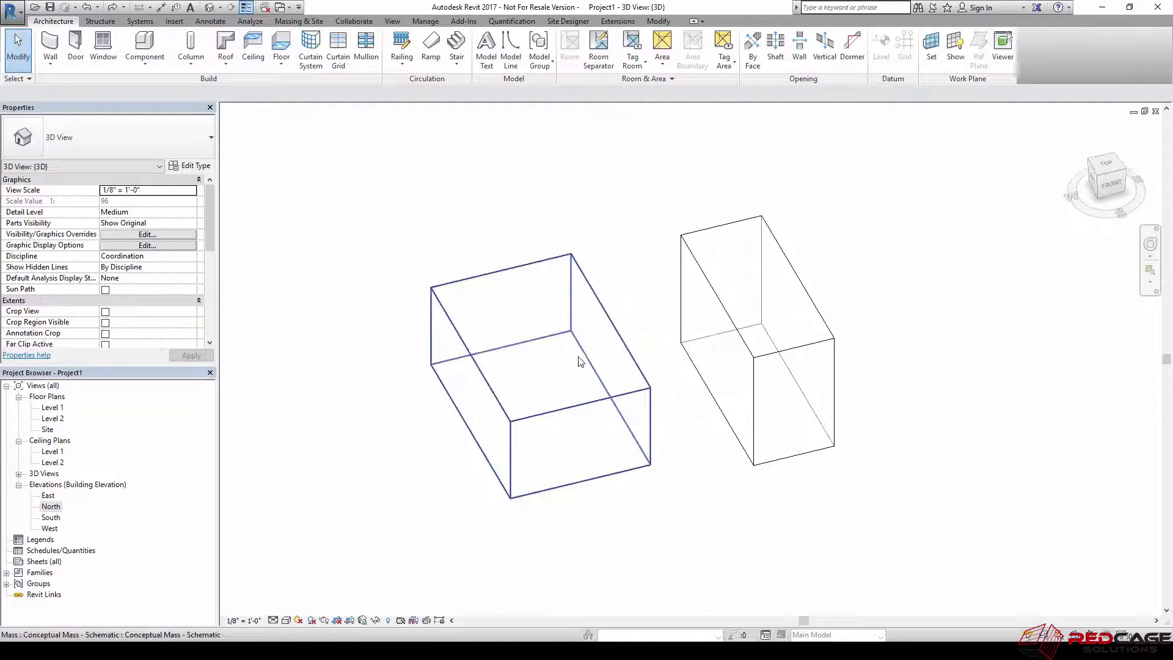
key("a")
key("l")
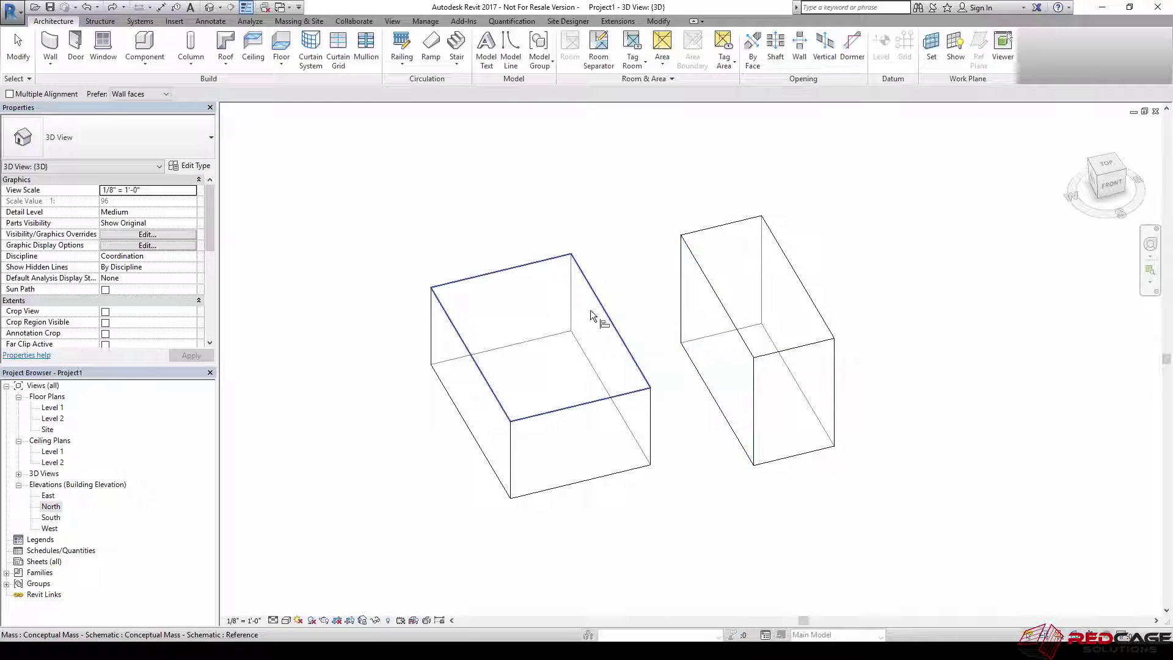
left_click(651, 396)
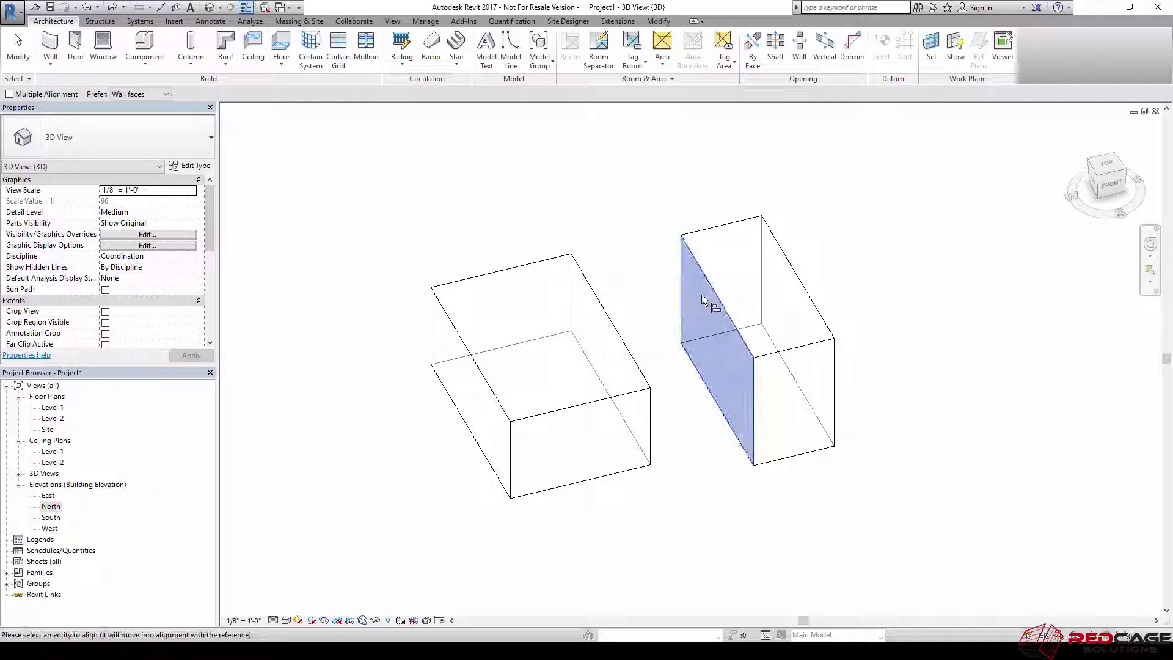
left_click(593, 317)
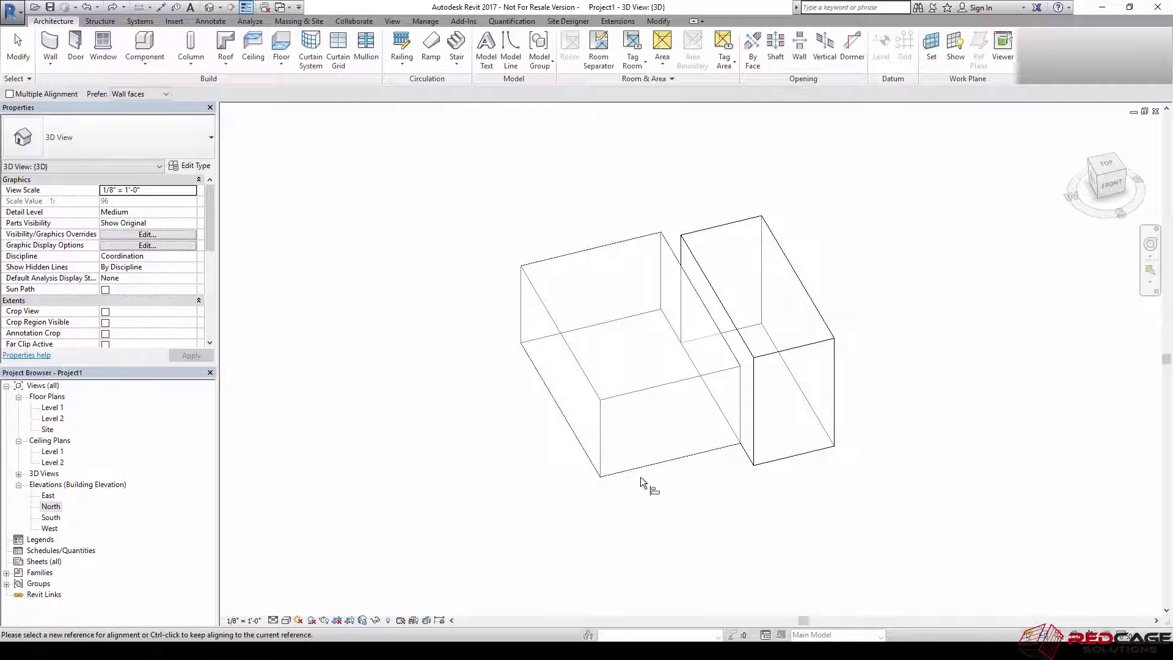
middle_click_drag(647, 474, 796, 478)
key("Escape")
key("Escape")
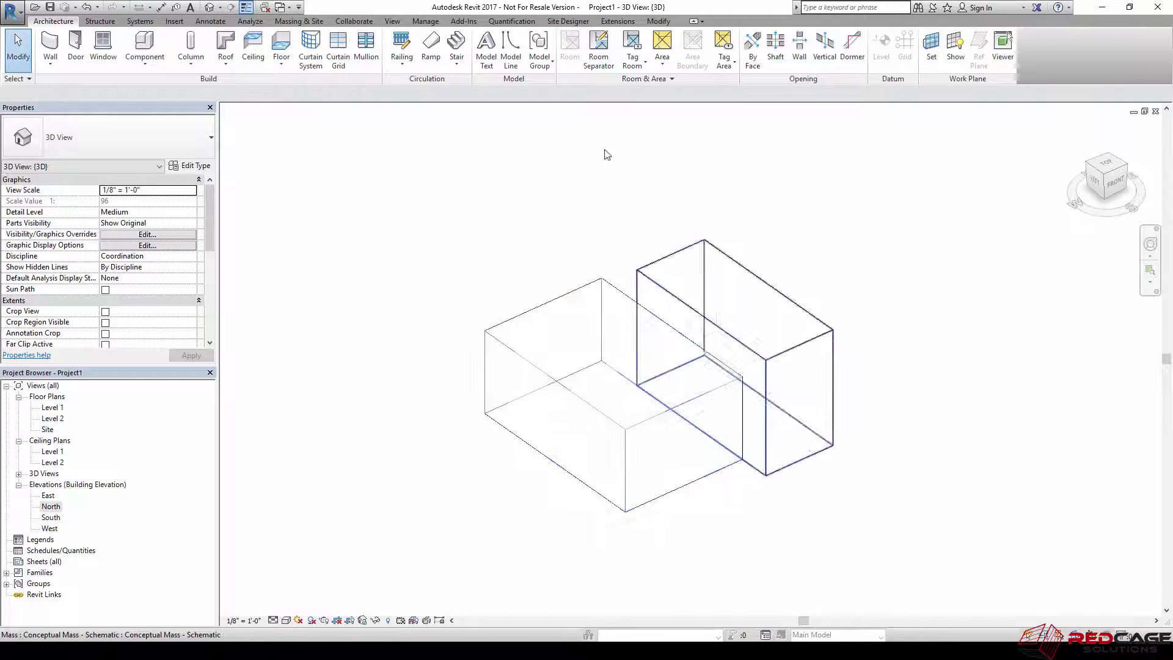
Step: Move the lower mass away from the taller mass in the 3D view, leaving a gap between them
left_click(587, 415)
left_click_drag(587, 415, 406, 393)
left_click(772, 474)
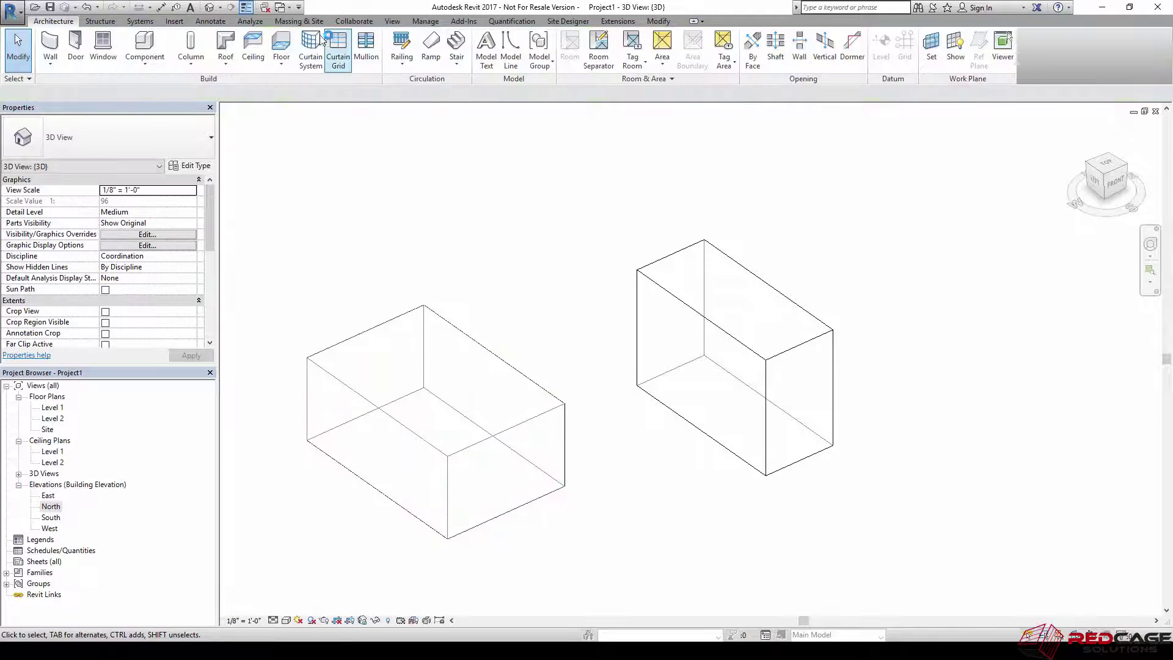
Step: In the Conceptual Mass - Schematic family's Level 1 plan, set Is Reference to Weak Reference for the four reference planes bounding the mass
left_click(282, 7)
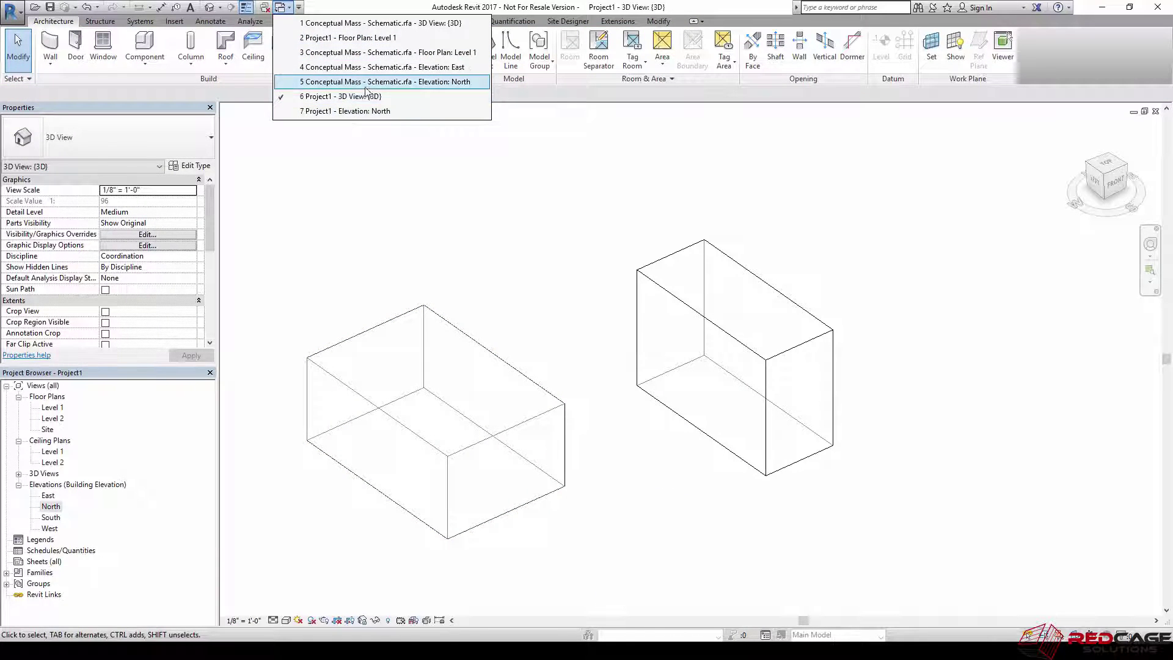
left_click(367, 84)
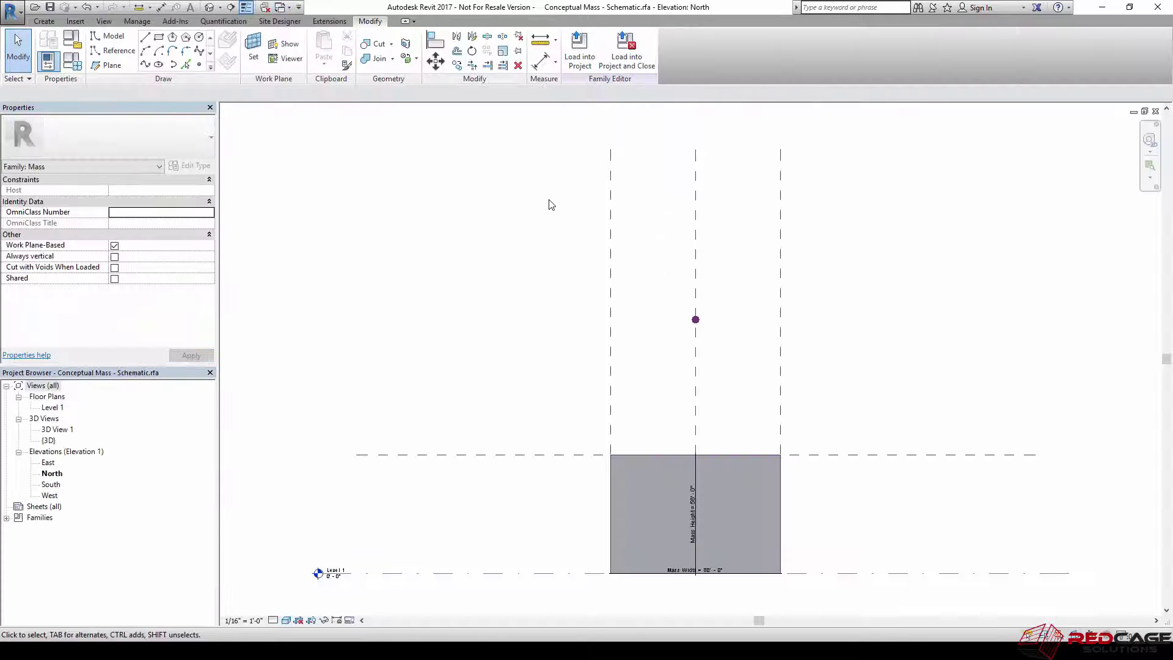
scroll(550, 204, "down", 3)
double_click(53, 408)
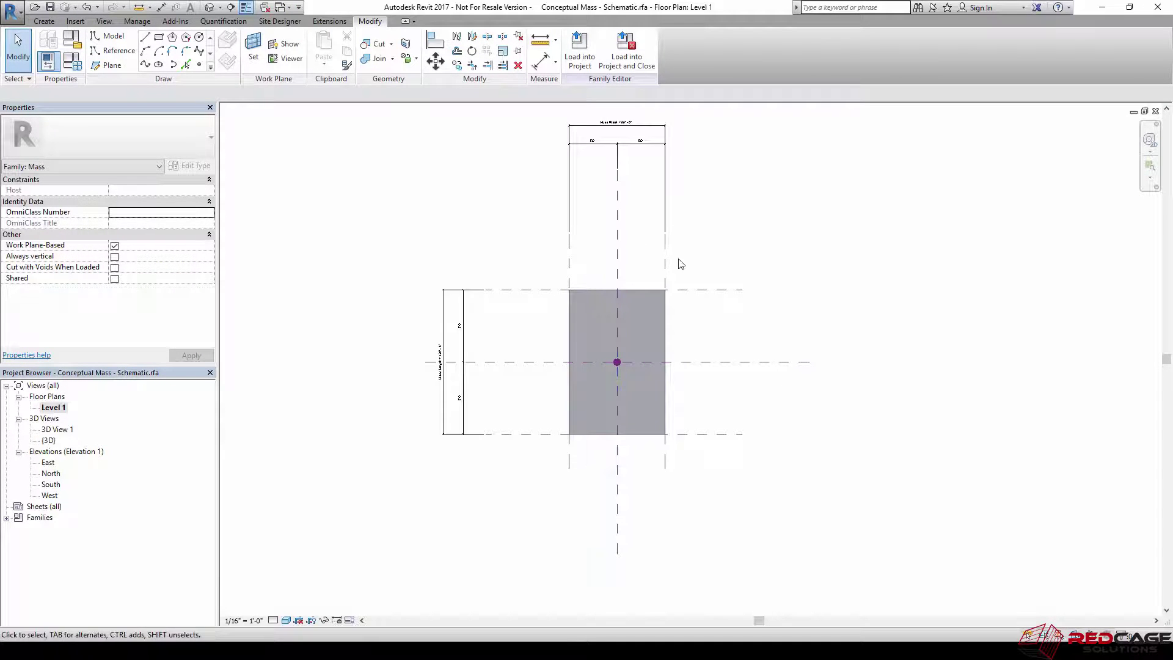
left_click(614, 264)
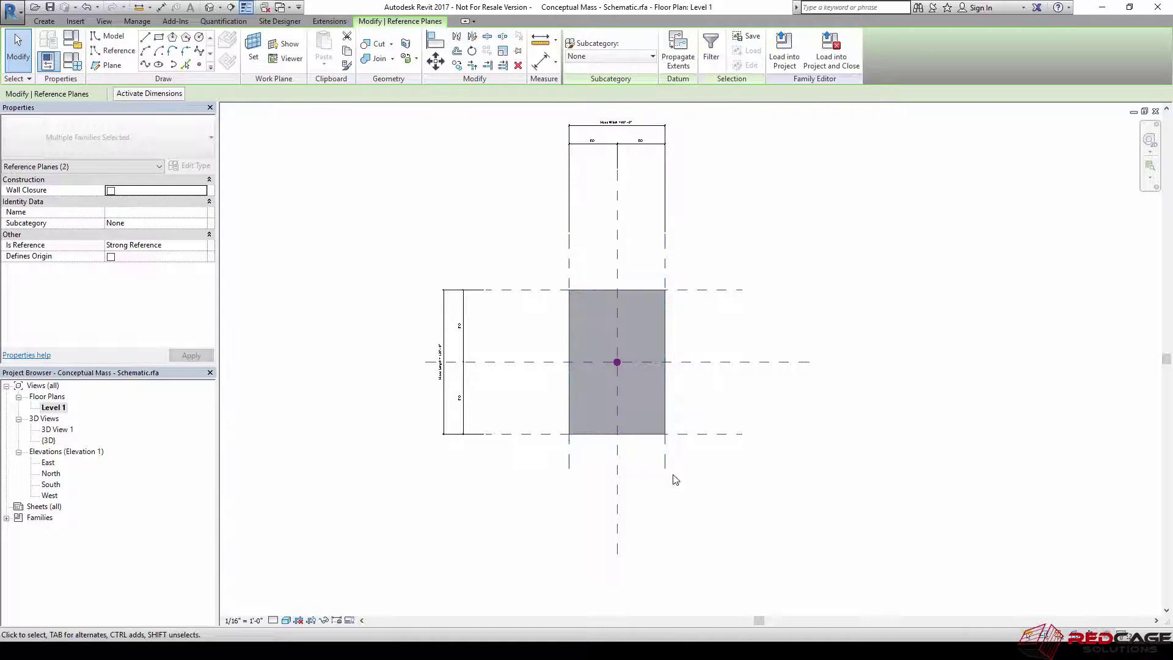
left_click(724, 297, "ctrl")
left_click(743, 312, "ctrl")
left_click(157, 246)
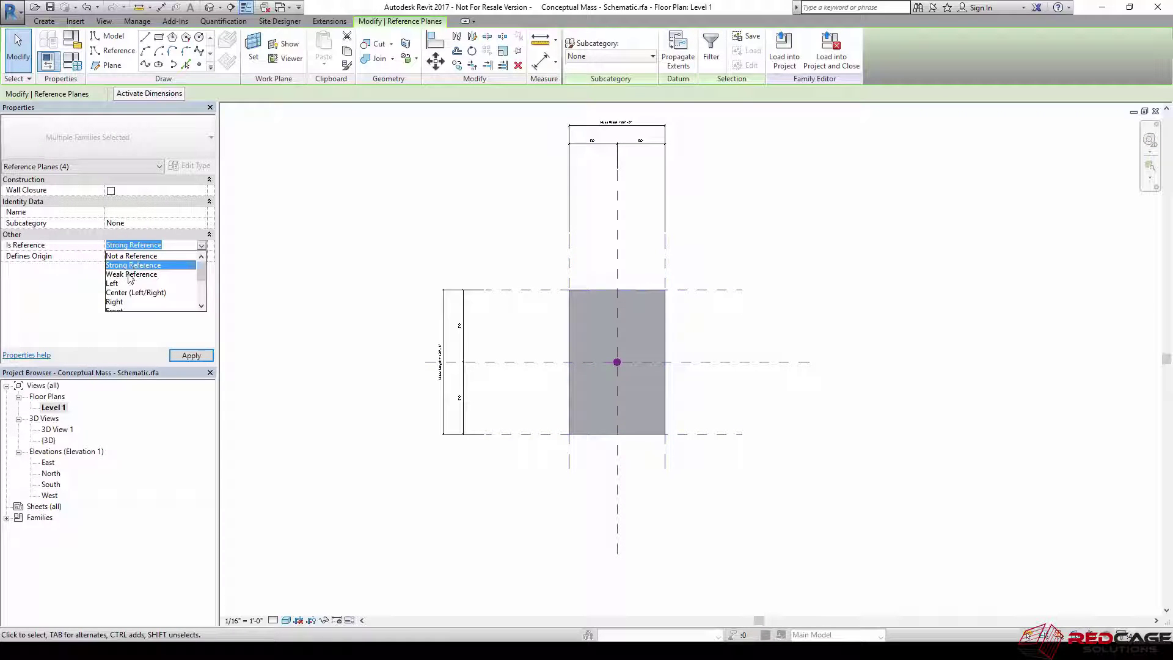
left_click(129, 276)
left_click(517, 199)
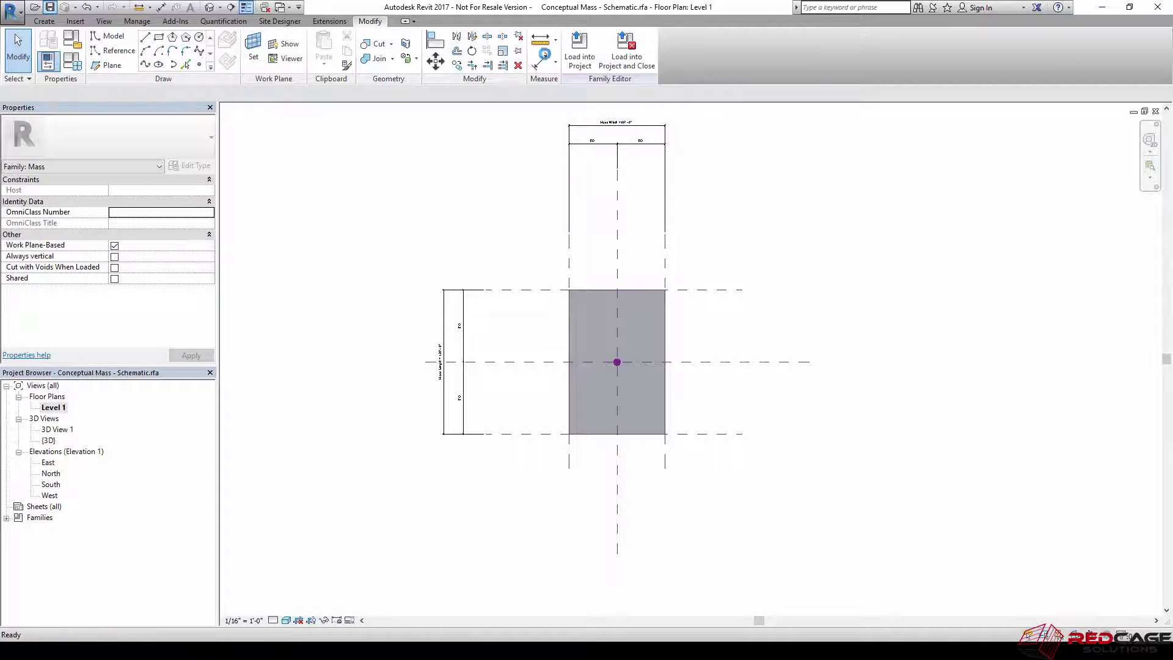
Step: Load the updated mass family into the project, overwriting the existing version
left_click(580, 49)
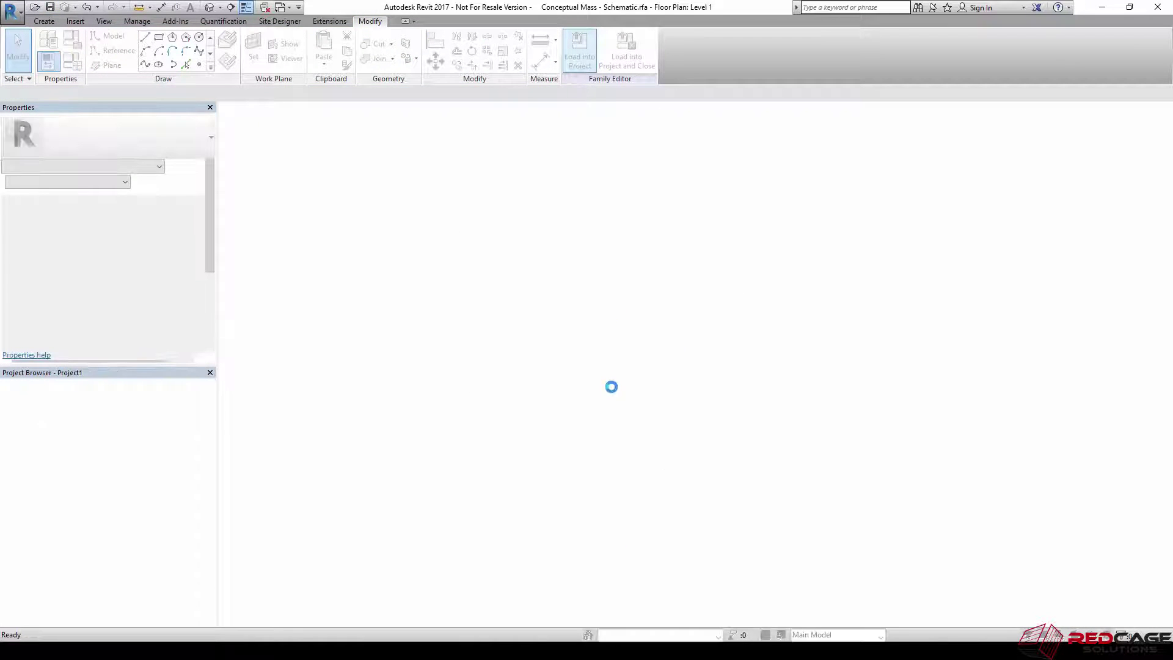
left_click(500, 333)
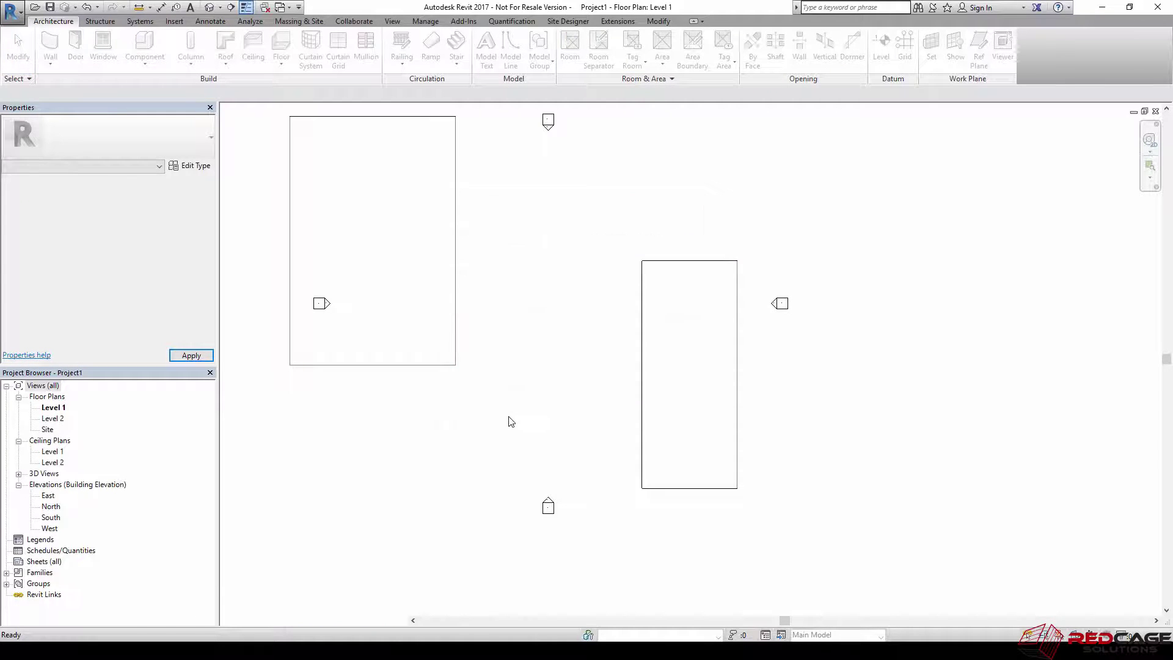
left_click(503, 343)
left_click_drag(497, 299, 592, 361)
key("Escape")
Step: In the Level 1 plan, align the right edge of the wider mass with the left edge of the narrow mass
key("a")
key("l")
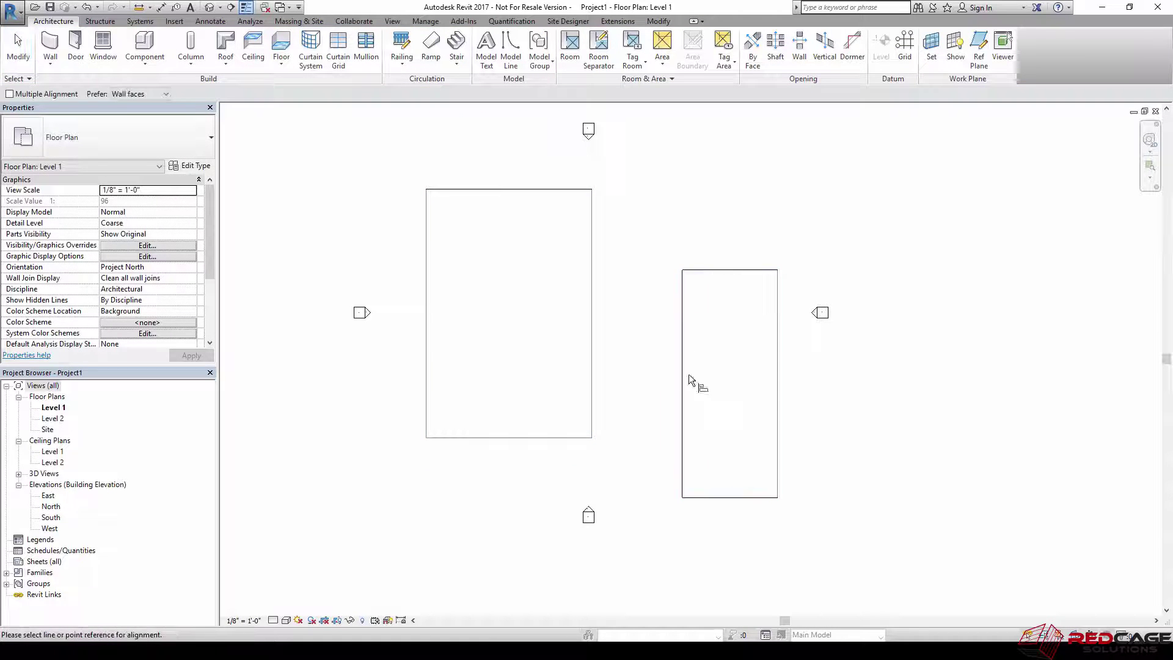
left_click(681, 310)
left_click(591, 352)
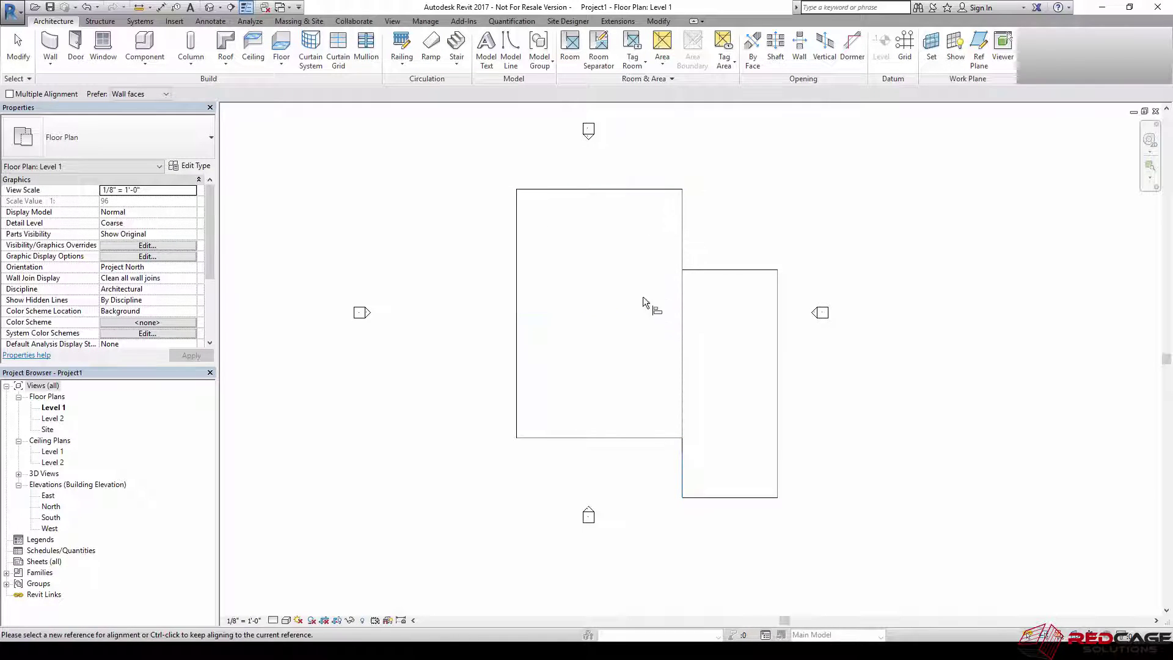
key("Escape")
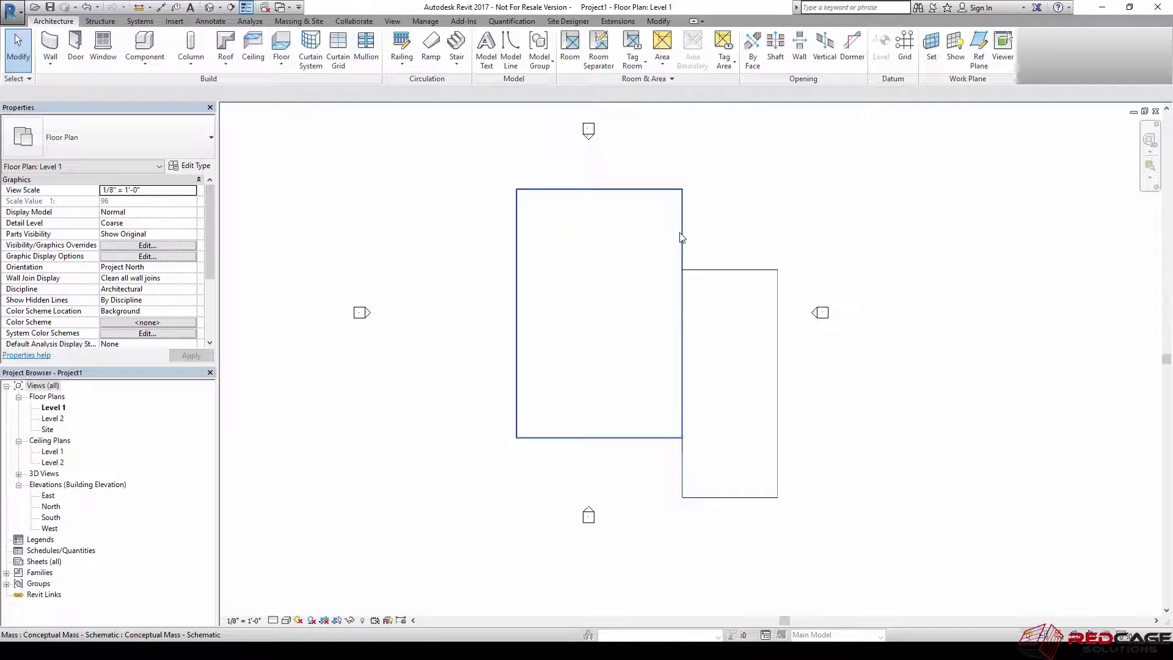
Step: Move the wider mass away from the narrow one and stretch its right side until it meets the narrow mass's left edge
left_click(516, 359)
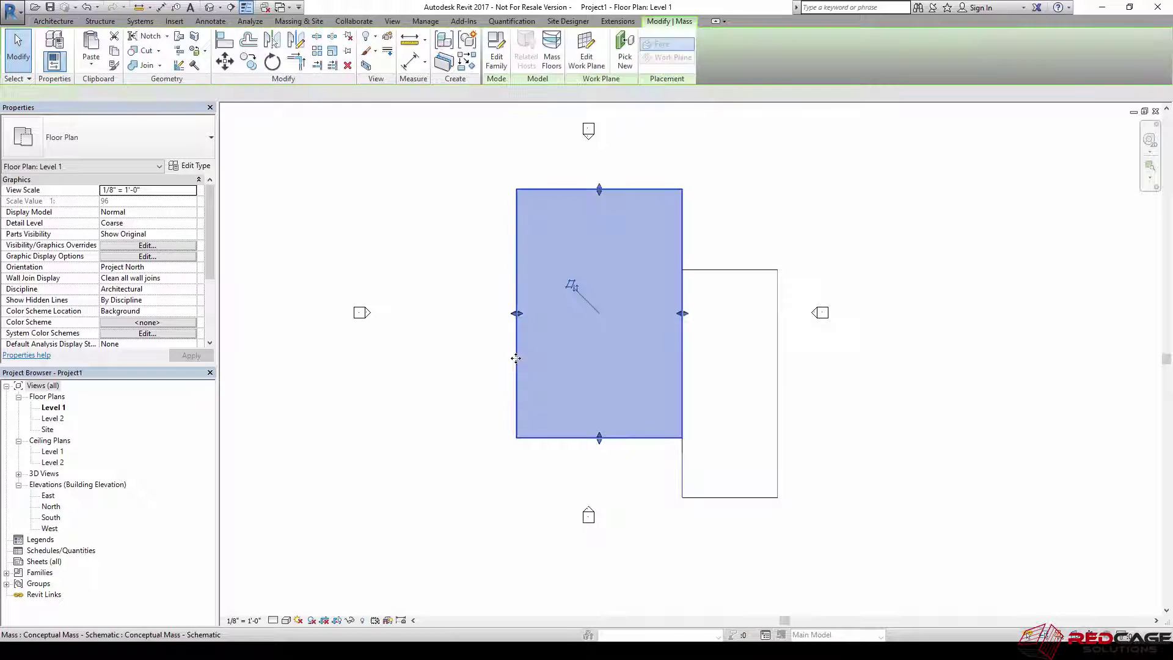
left_click_drag(516, 359, 421, 363)
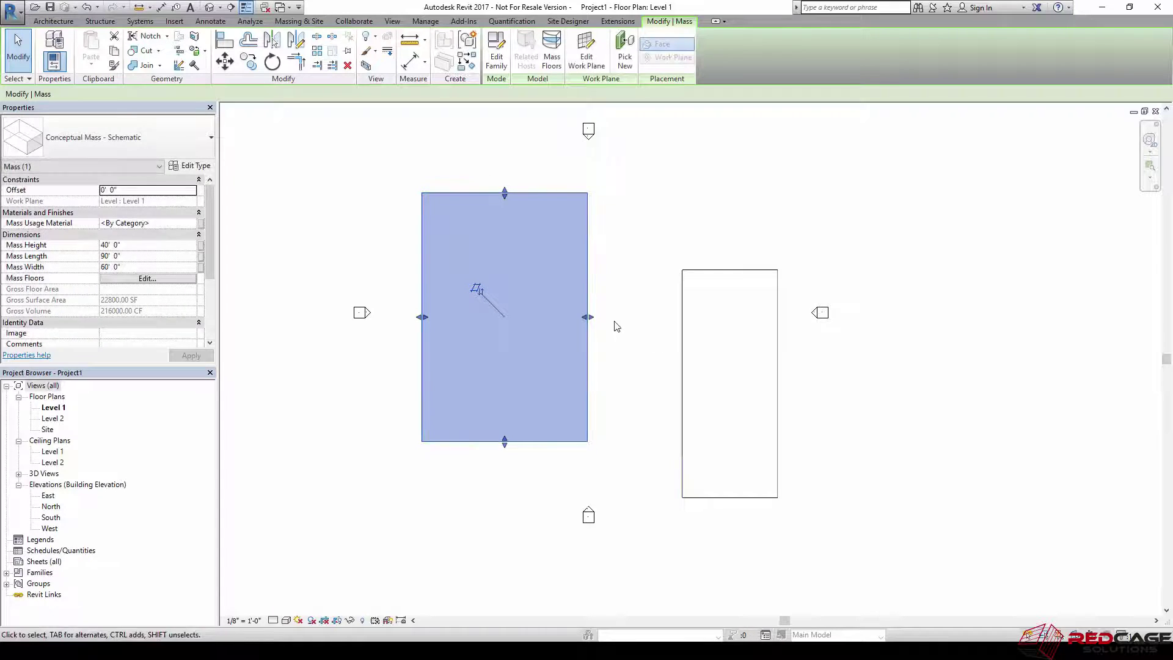
left_click_drag(589, 317, 651, 360)
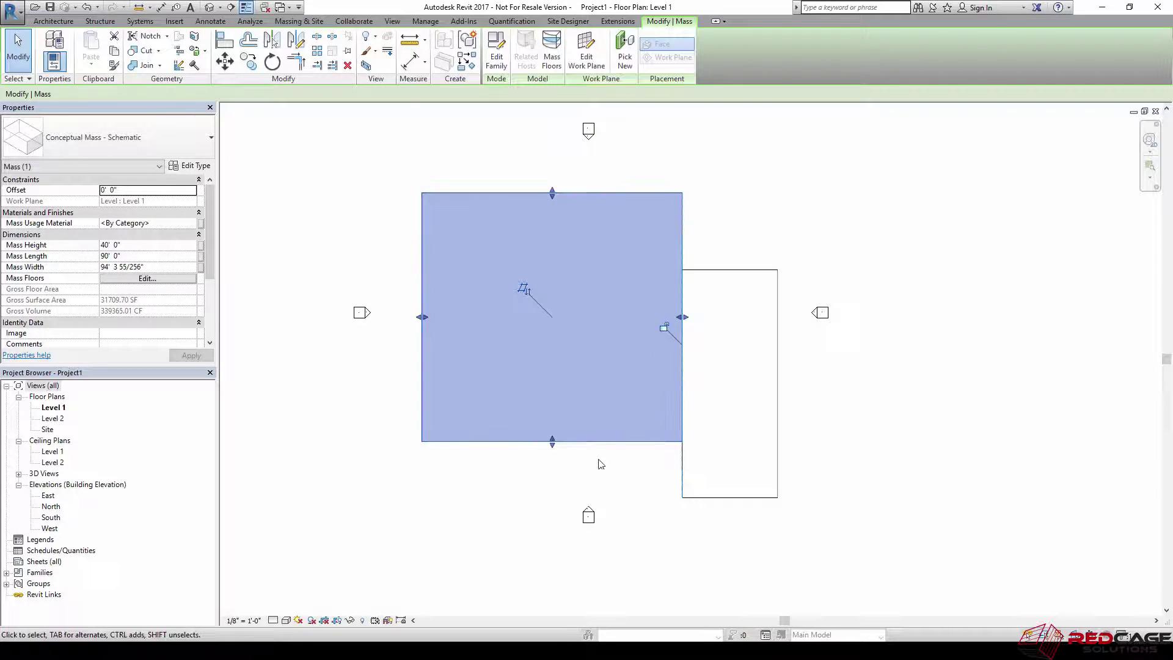
Step: Pull the stretched mass's right side back from the narrow mass, reducing its width to about 51' 10"
left_click(599, 464)
left_click(527, 441)
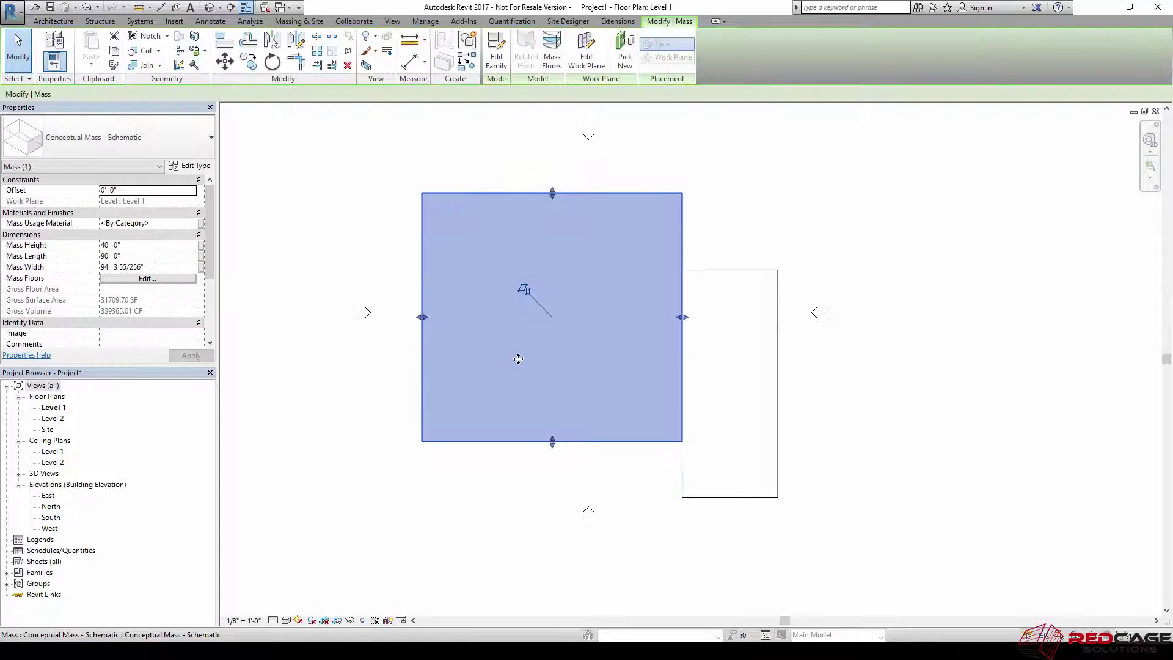
left_click_drag(685, 317, 566, 323)
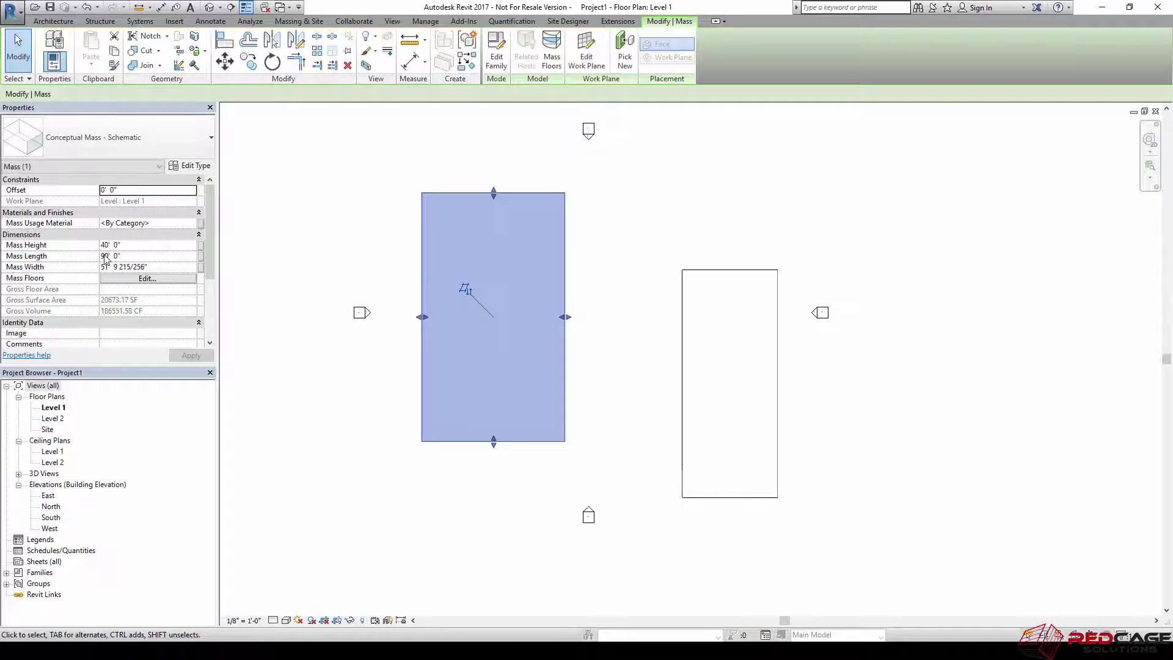
left_click(622, 381)
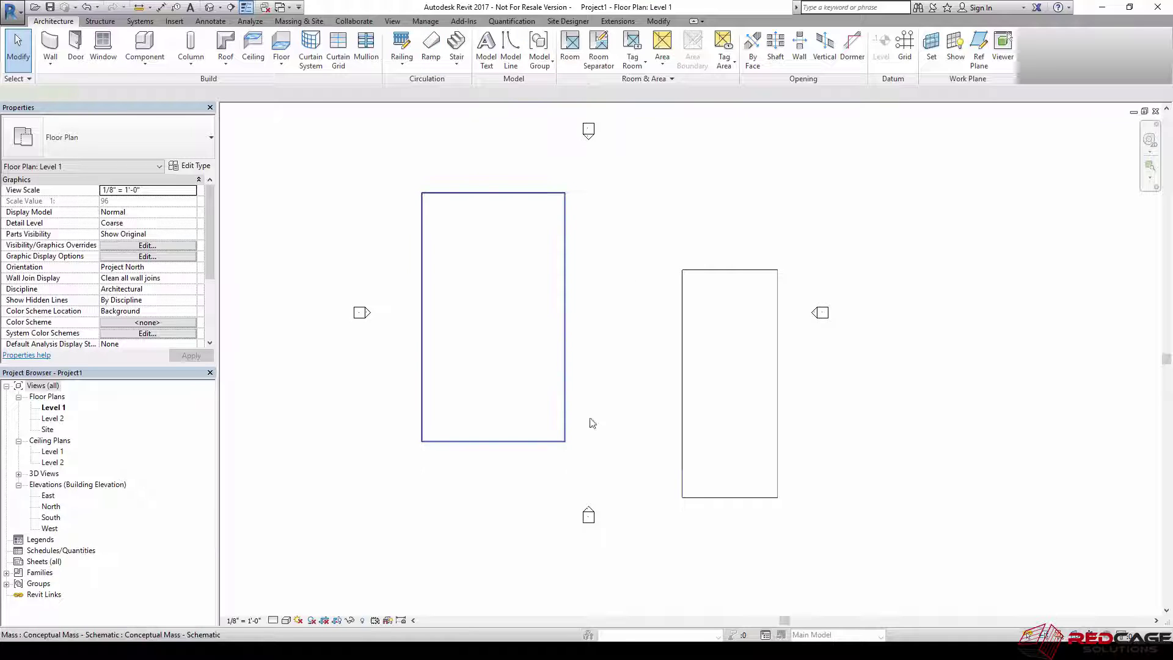
Step: Move the resized mass closer to the narrow mass without changing its size, leaving a small gap between them
left_click(566, 382)
left_click_drag(566, 382, 663, 427)
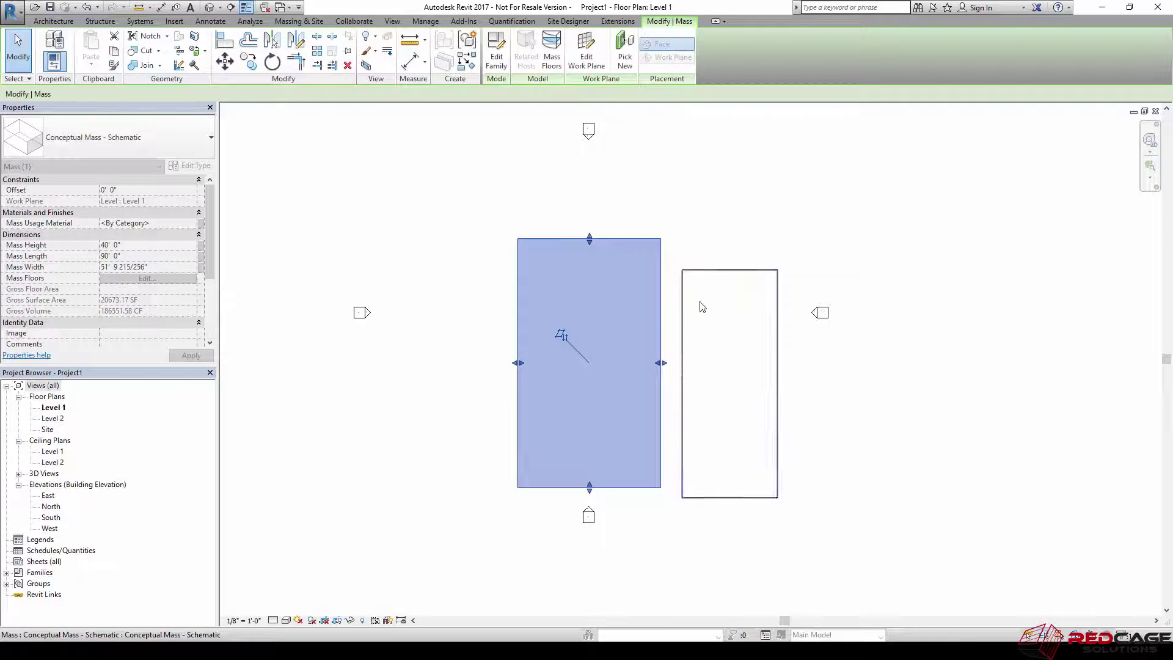
left_click(687, 242)
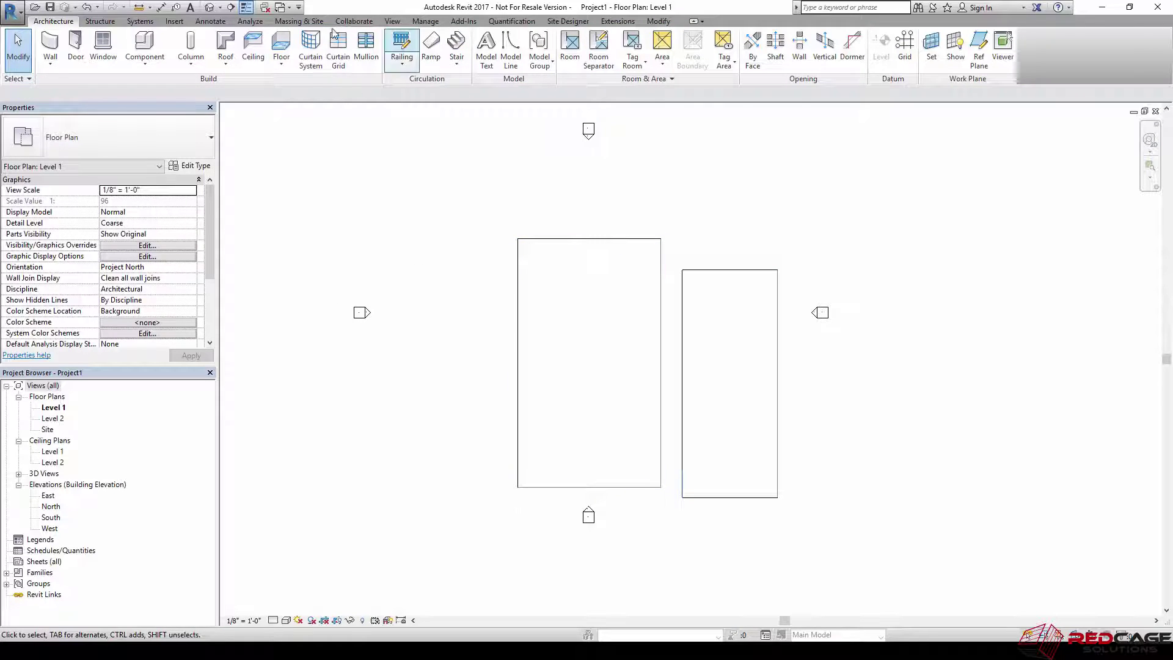
Step: In the mass family's Level 1 plan, examine the Is Reference options available for the Left reference plane
left_click(282, 7)
left_click(354, 81)
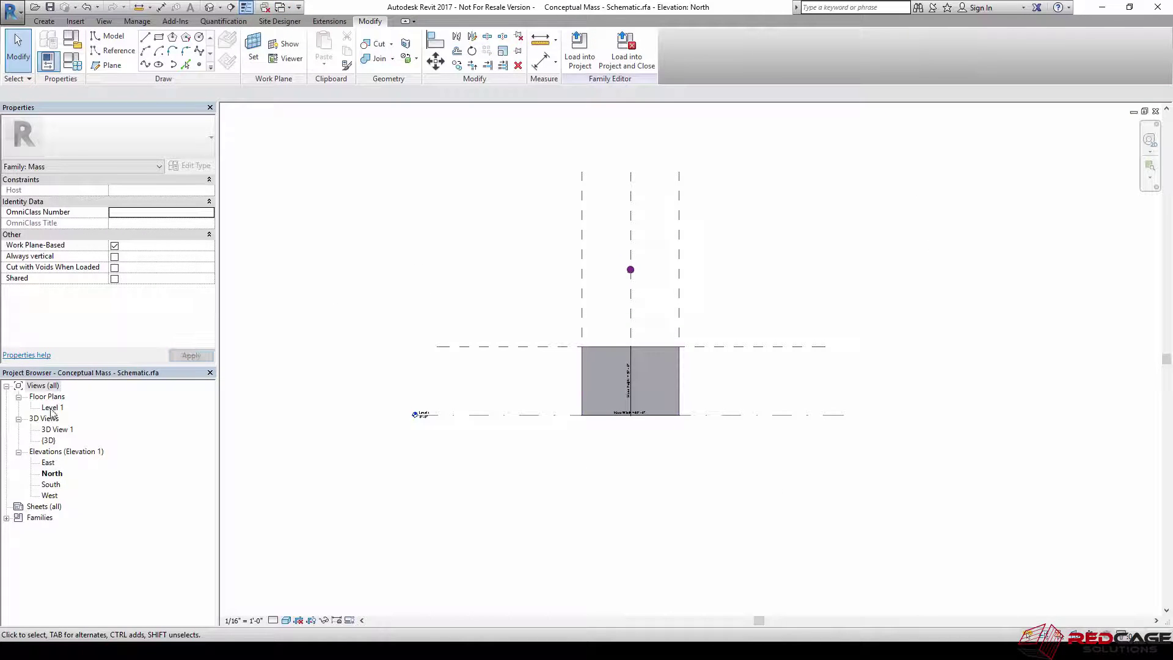
double_click(51, 408)
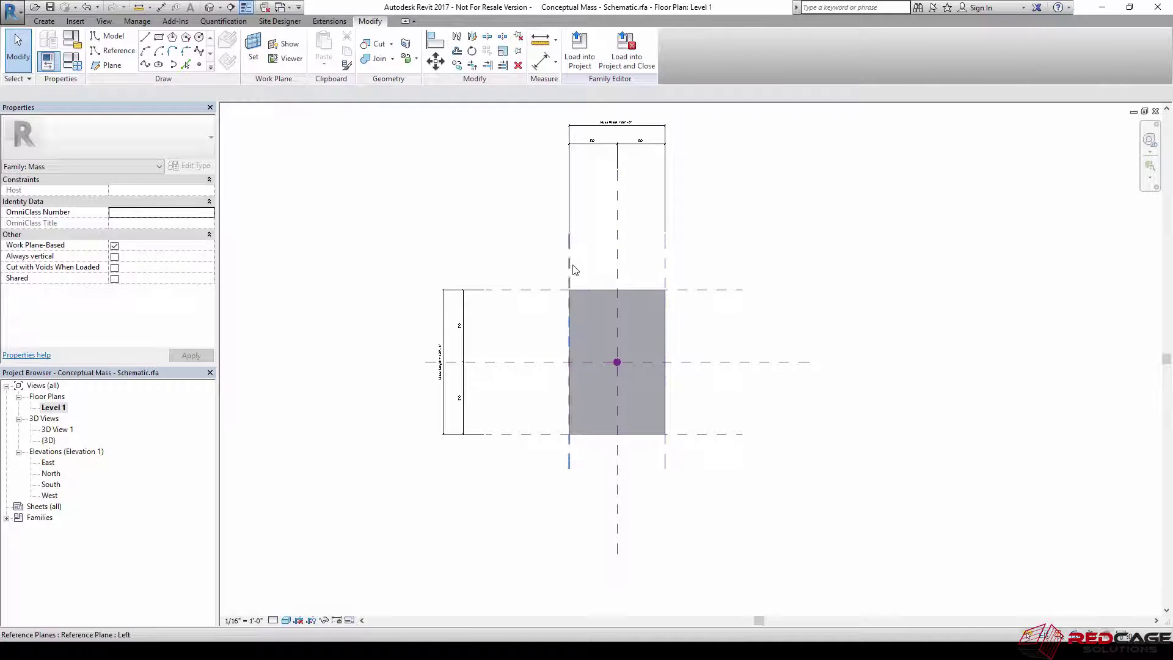
left_click(572, 267)
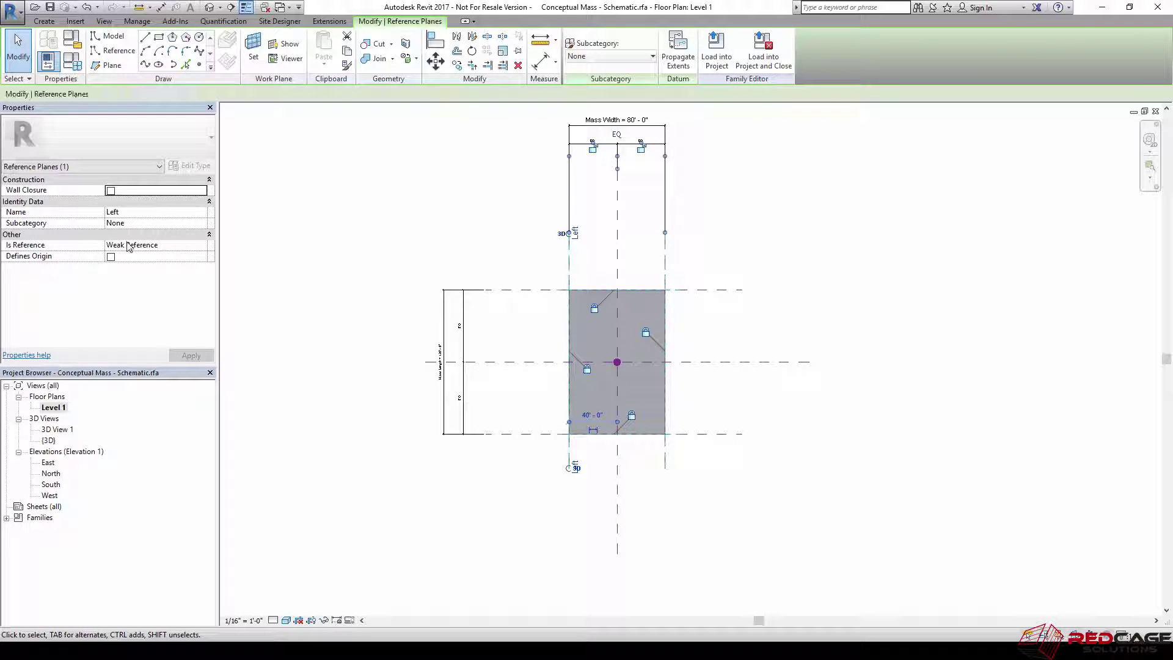
left_click(202, 246)
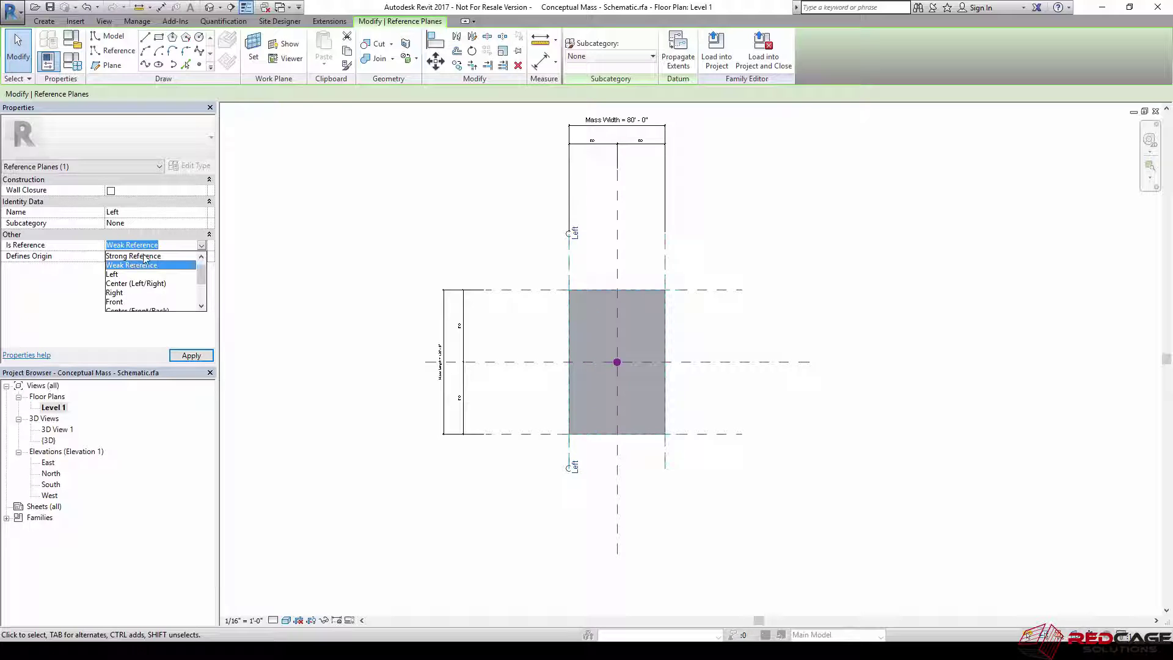
scroll(134, 282, "down", 1)
scroll(138, 281, "up", 1)
scroll(142, 285, "down", 1)
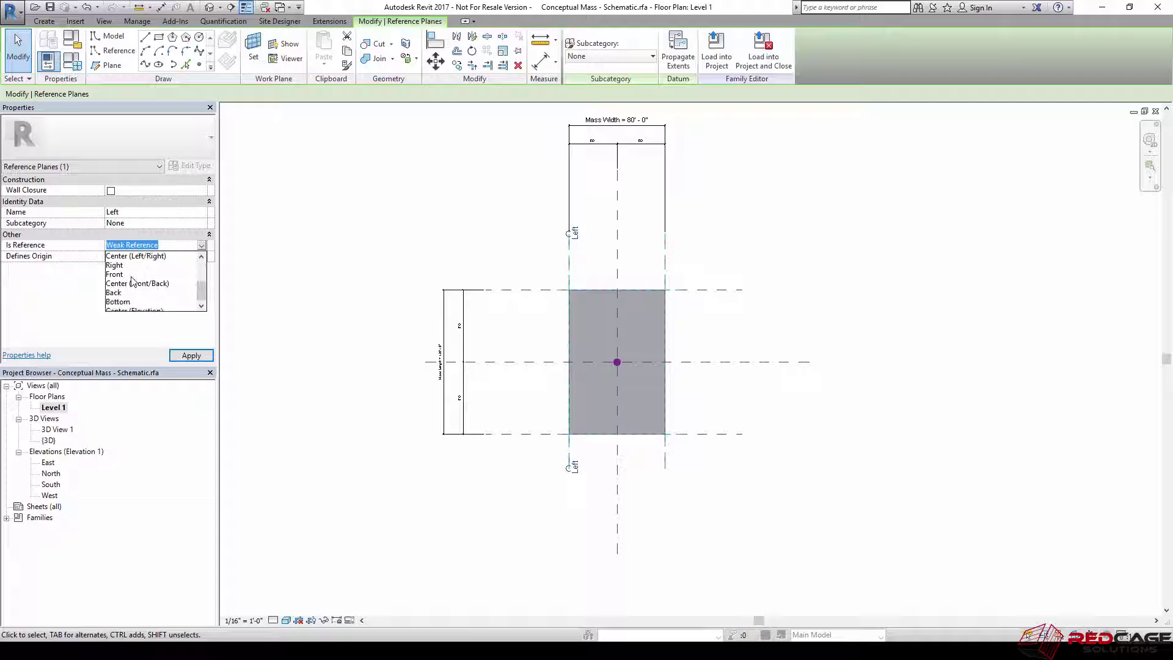
scroll(147, 281, "down", 1)
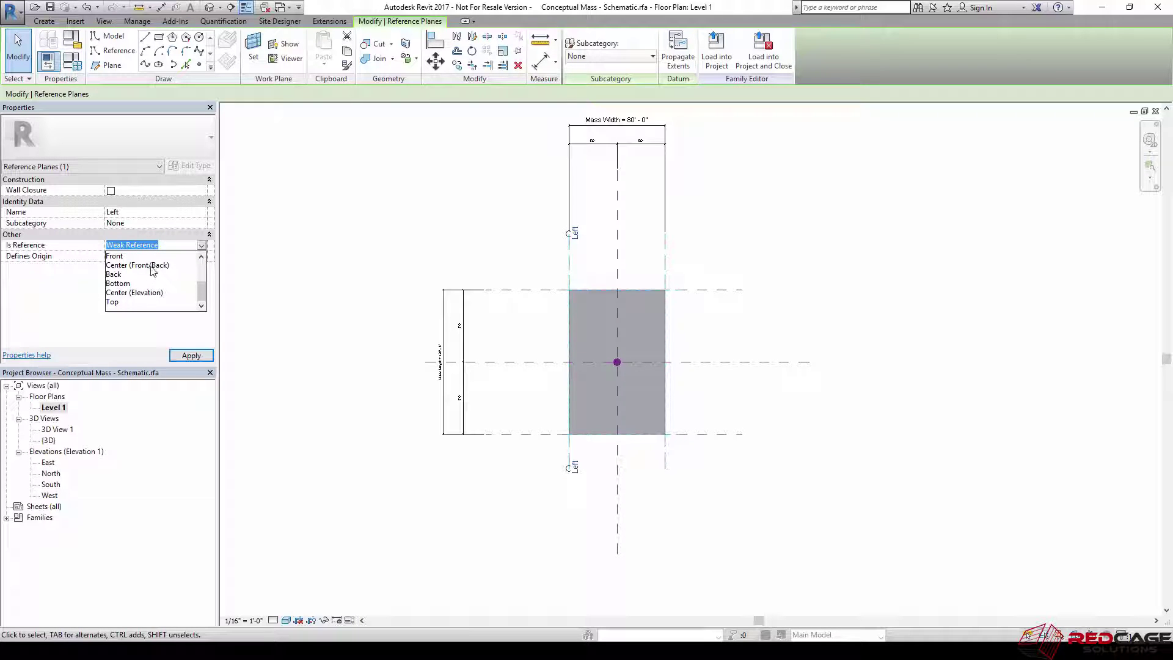
scroll(144, 286, "up", 3)
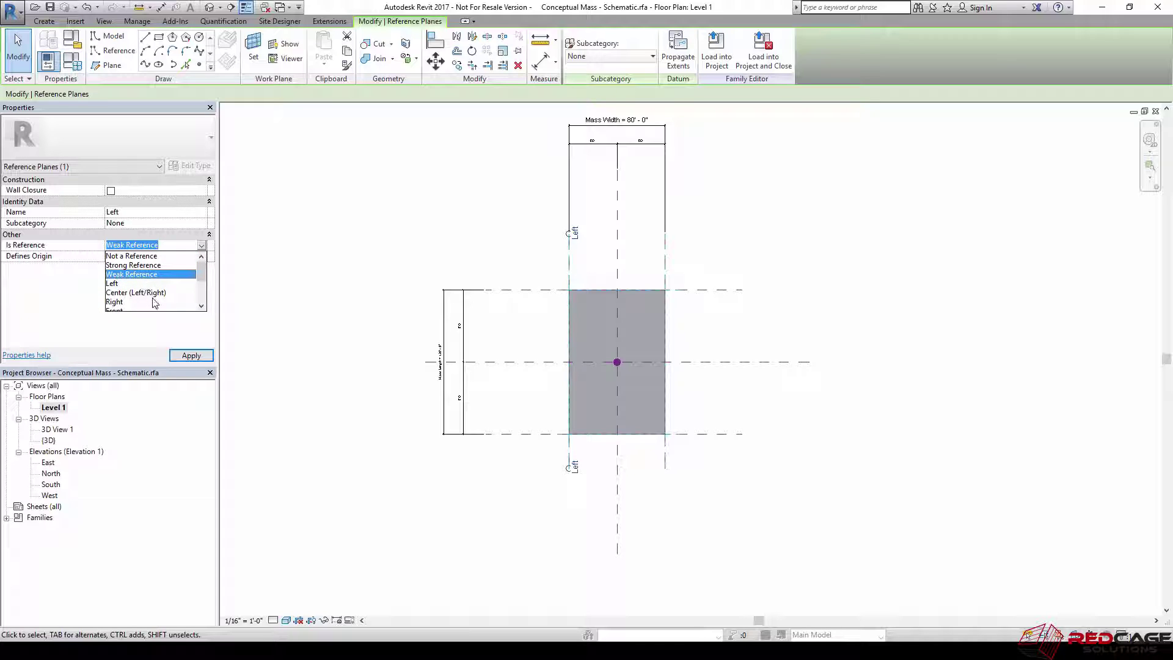
scroll(154, 303, "down", 1)
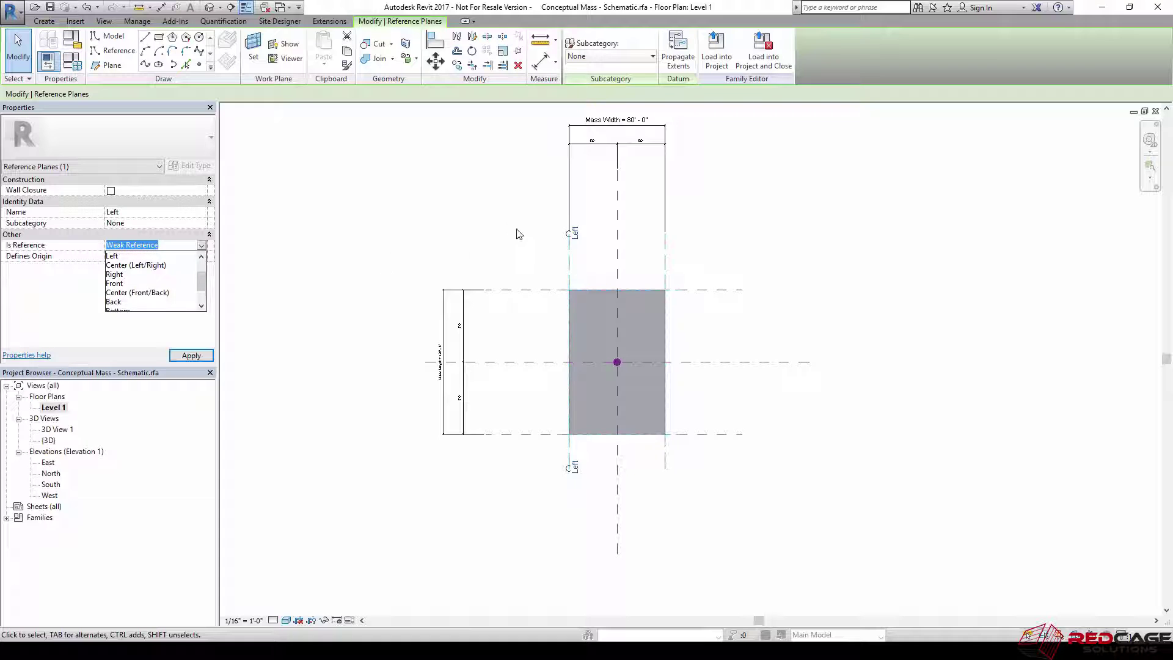
left_click(506, 246)
left_click(556, 274)
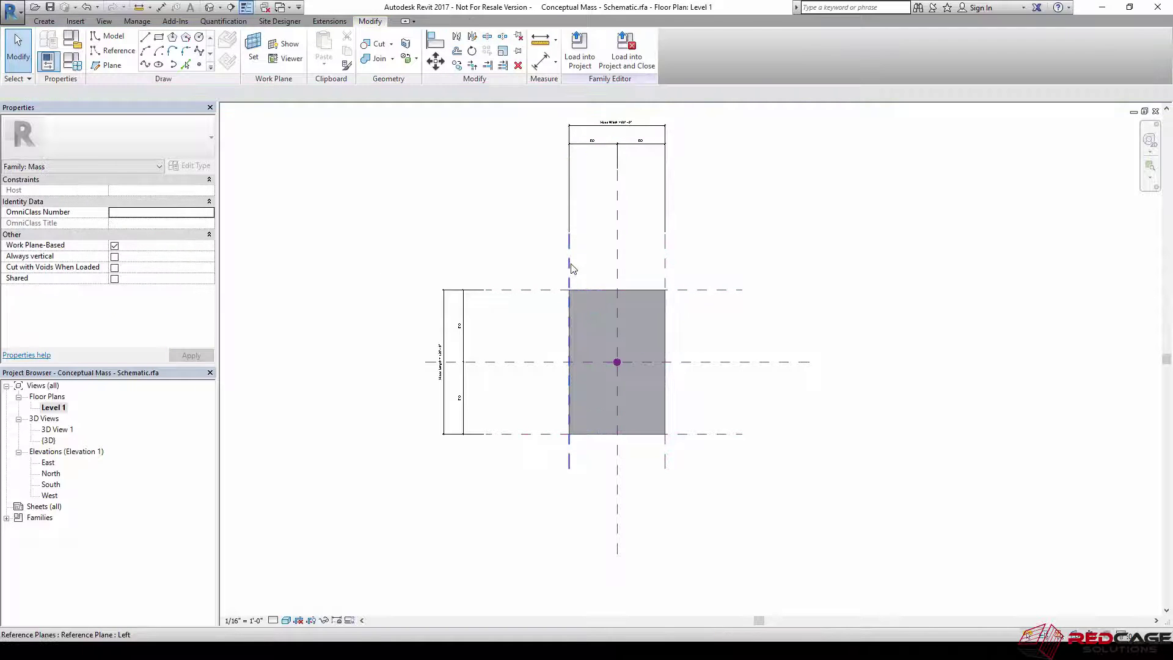
Step: Set the Is Reference option to Left for the Left reference plane and to Right for the Right reference plane
left_click(570, 267)
left_click(204, 248)
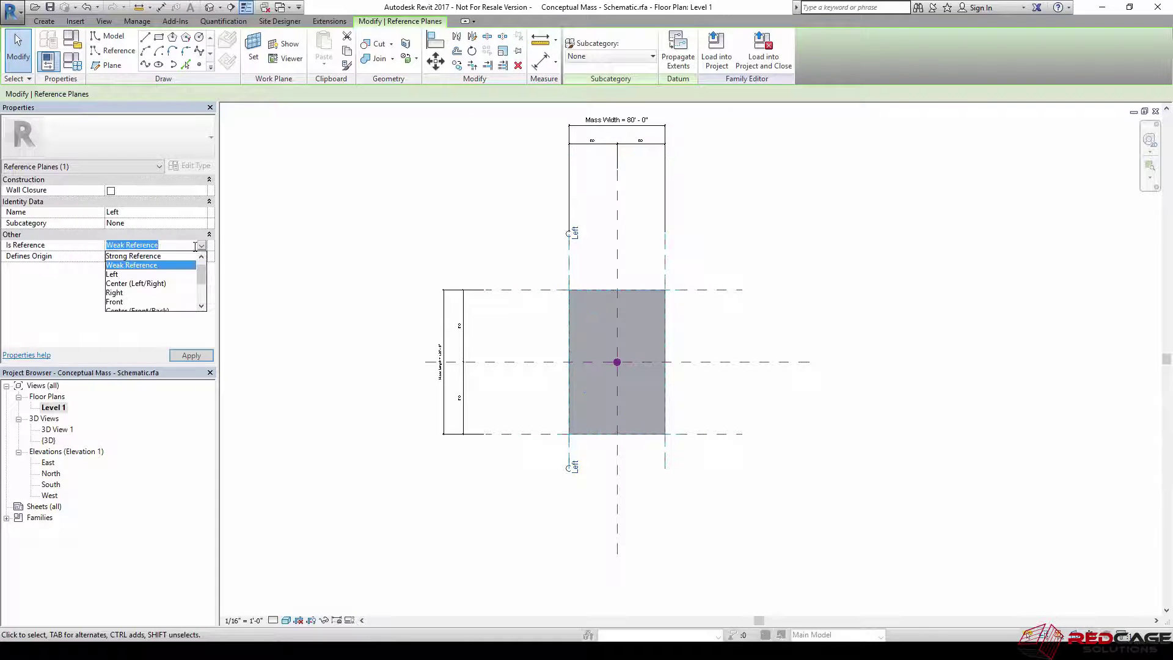
left_click(120, 275)
left_click(673, 263)
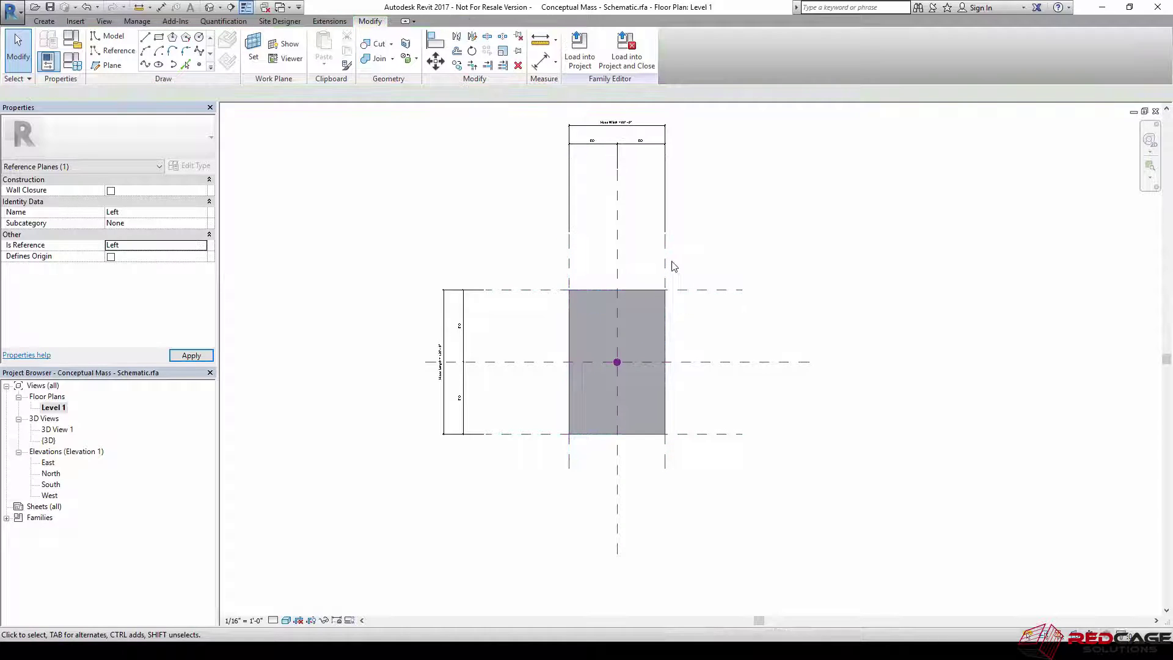
left_click(664, 265)
left_click(201, 247)
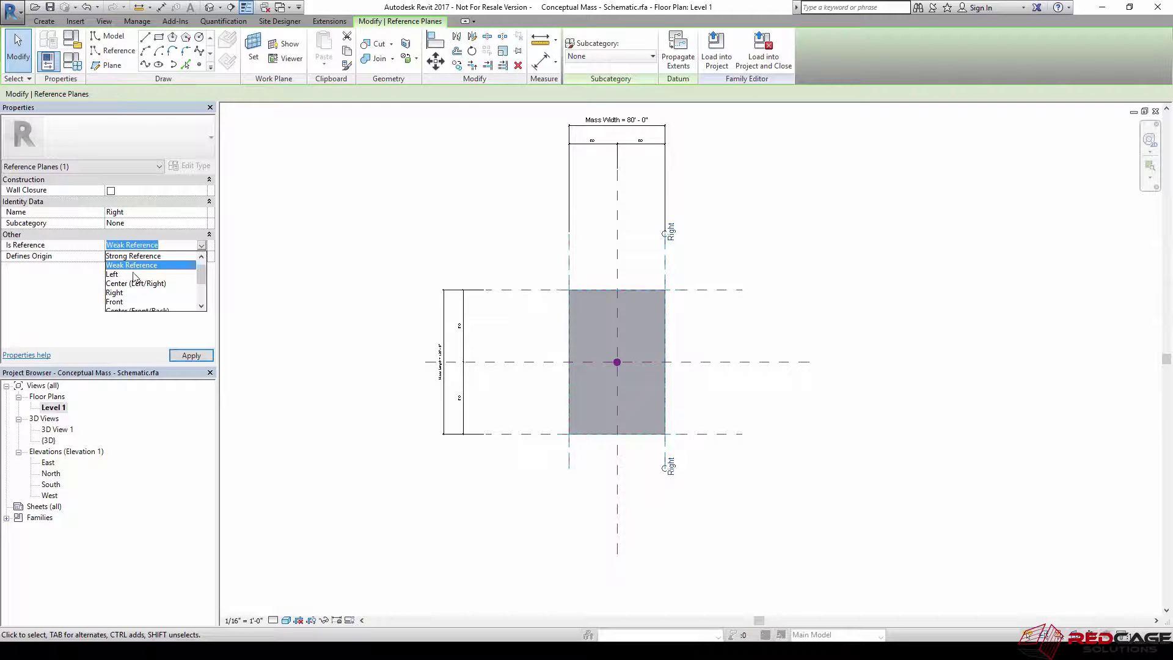
left_click(114, 293)
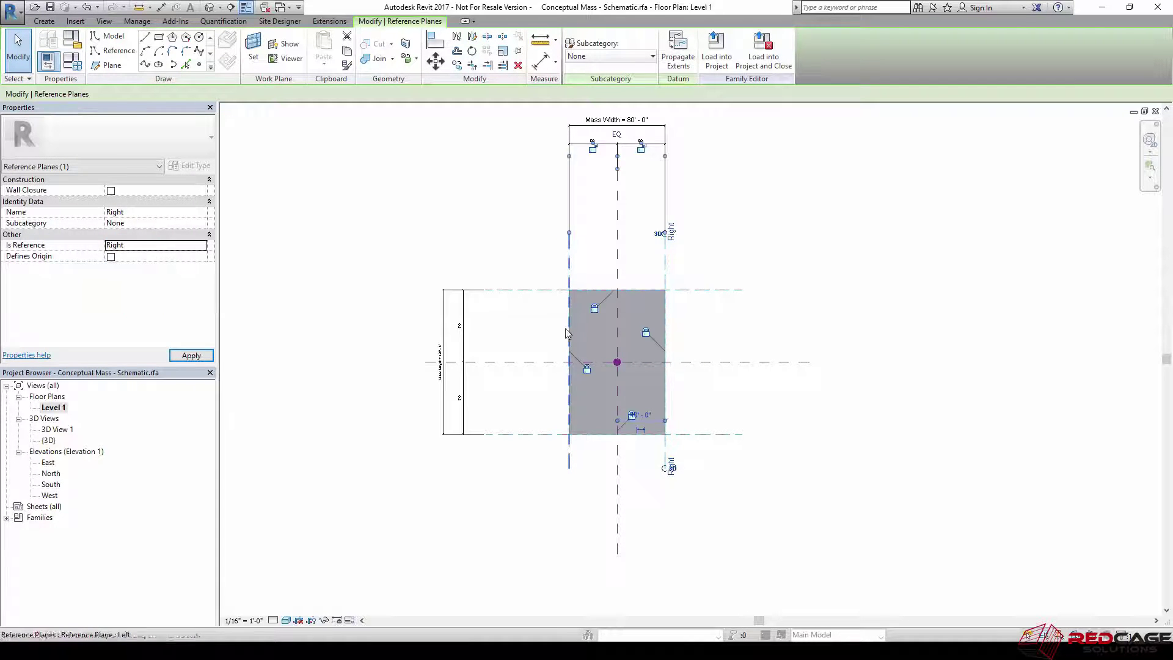
left_click(791, 299)
Step: Set the Is Reference option of the Back reference plane to Back
left_click(734, 290)
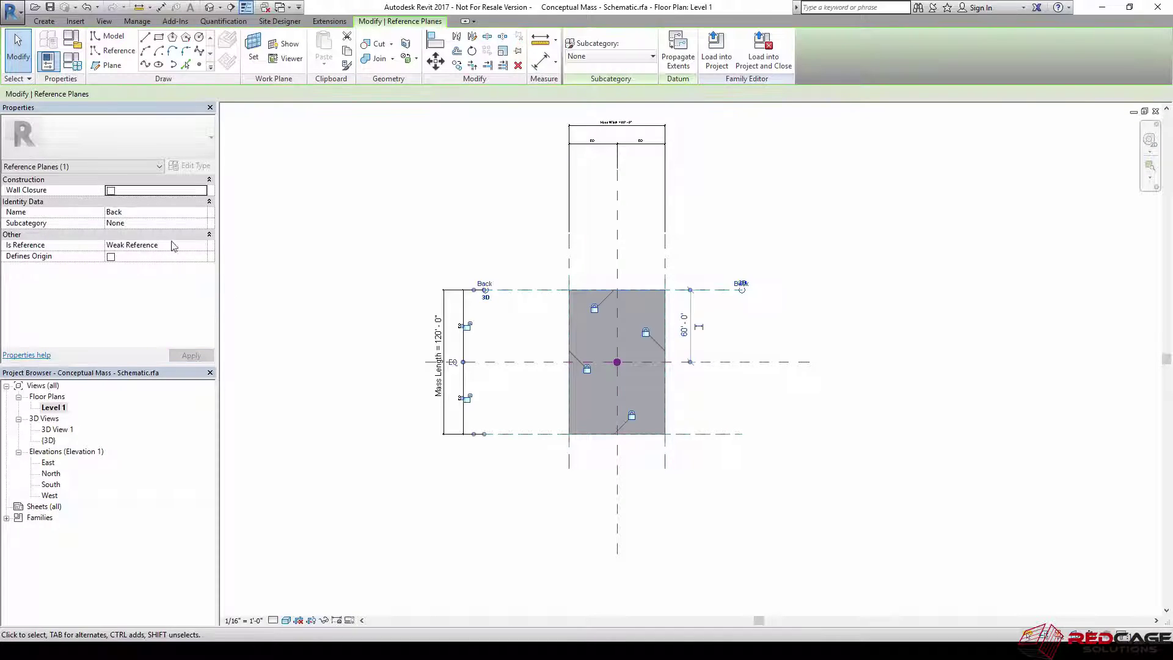
left_click(203, 247)
left_click(115, 301)
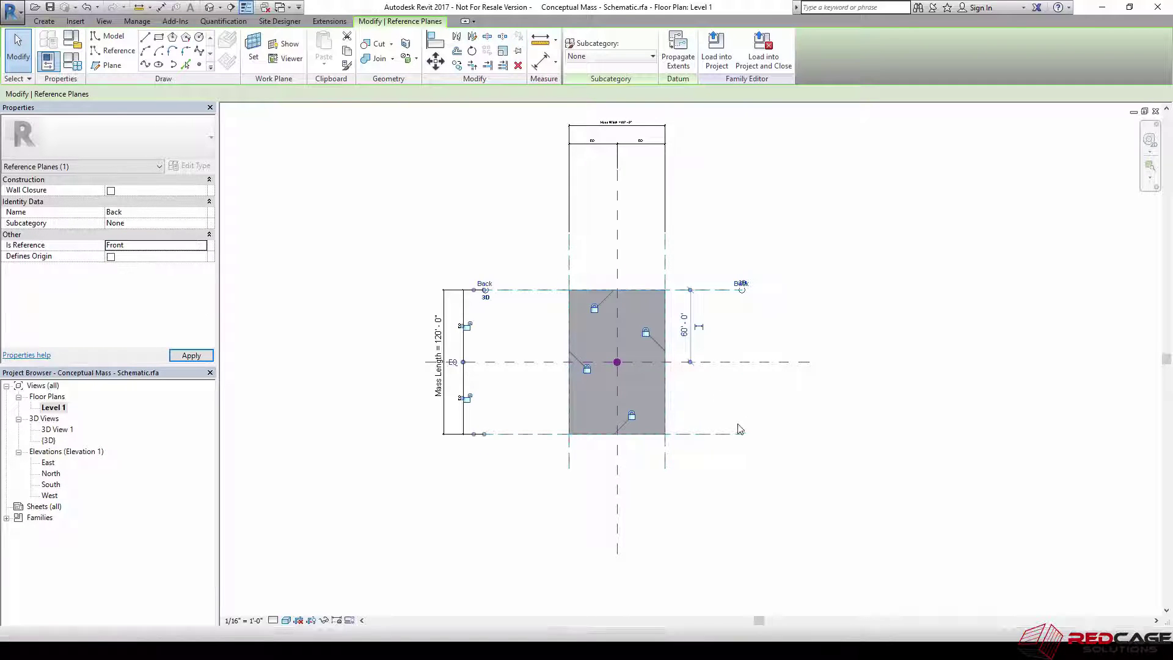
left_click(202, 246)
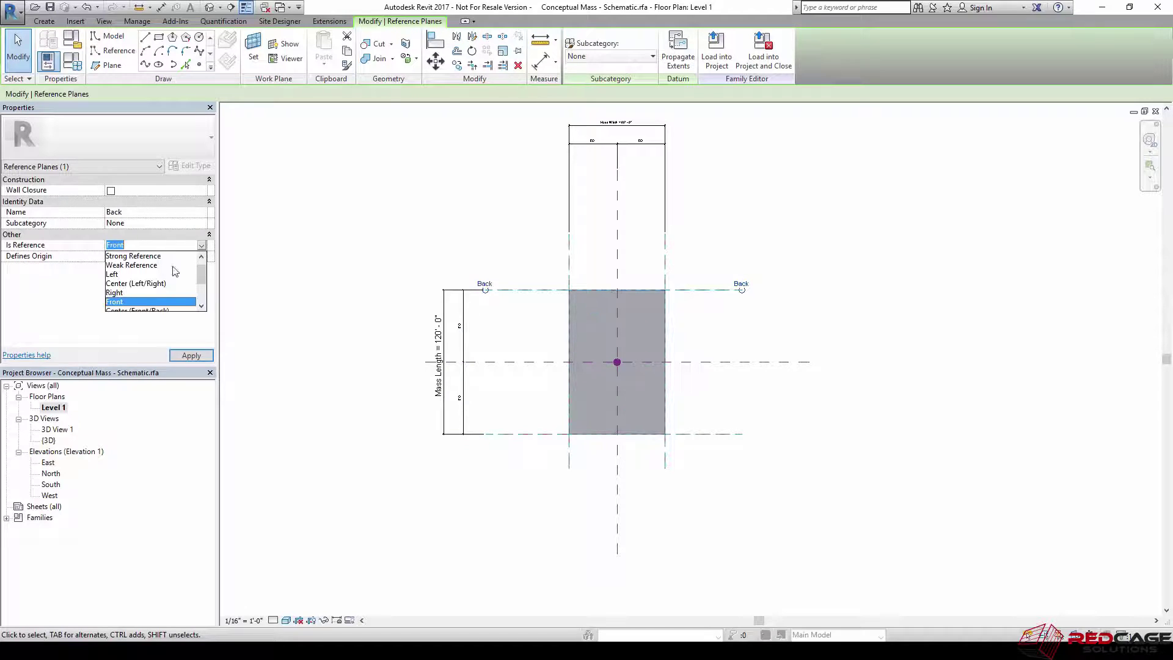
scroll(127, 296, "down", 2)
left_click(122, 293)
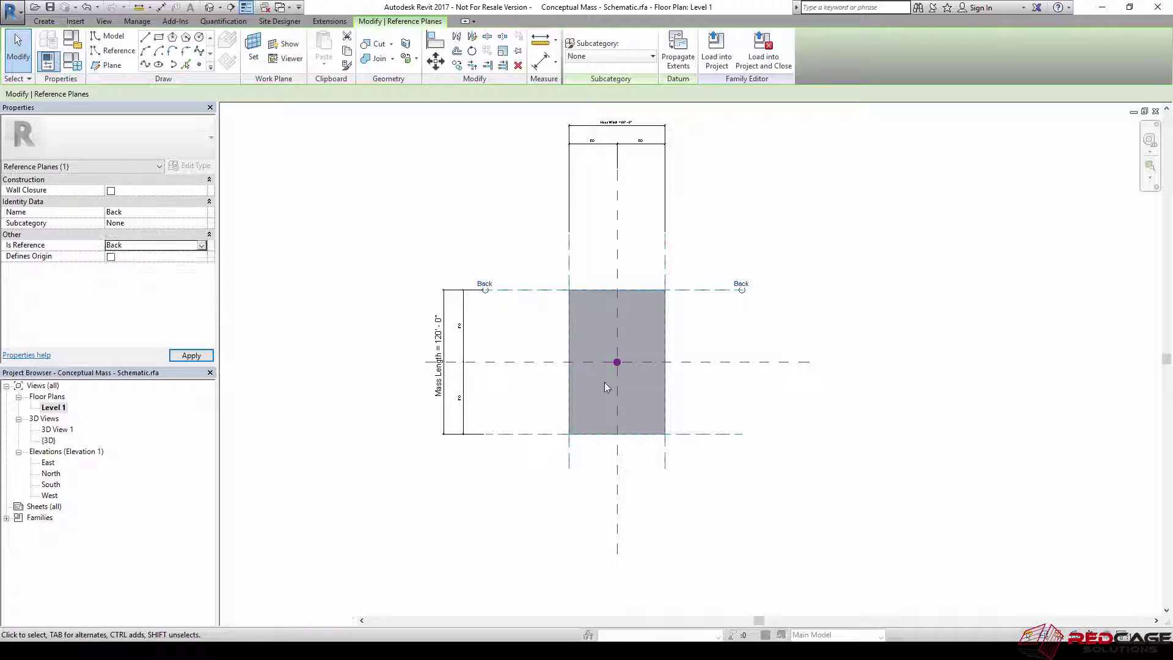
Step: Set the Is Reference option of the Front reference plane to Front
left_click(729, 434)
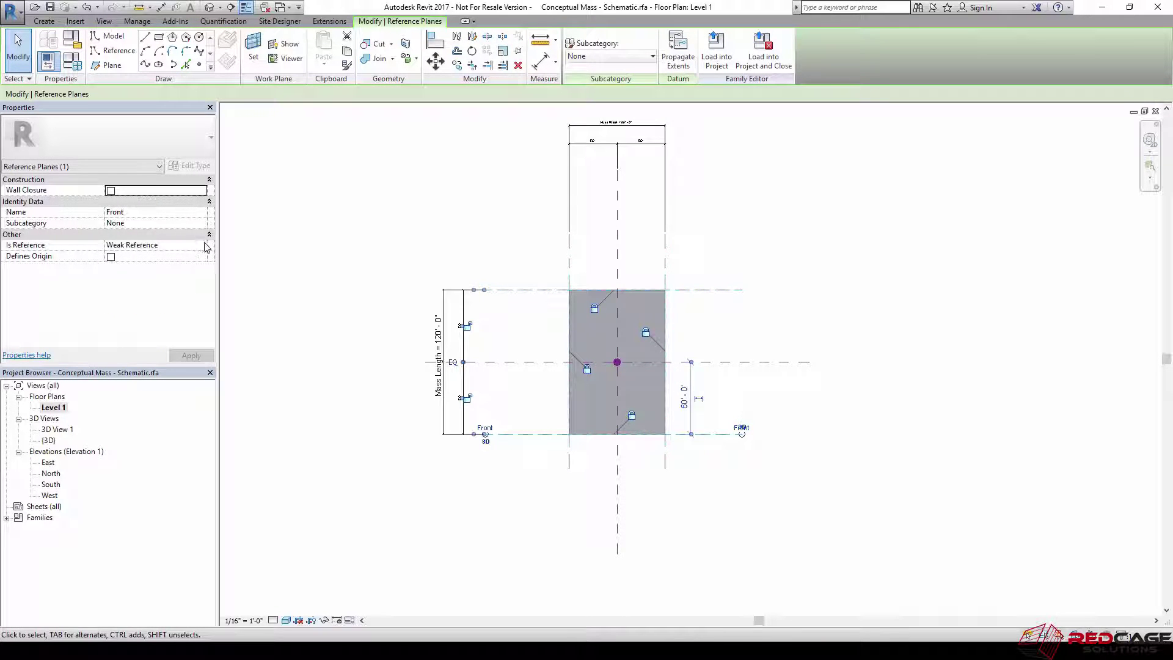
left_click(205, 245)
scroll(121, 302, "down", 1)
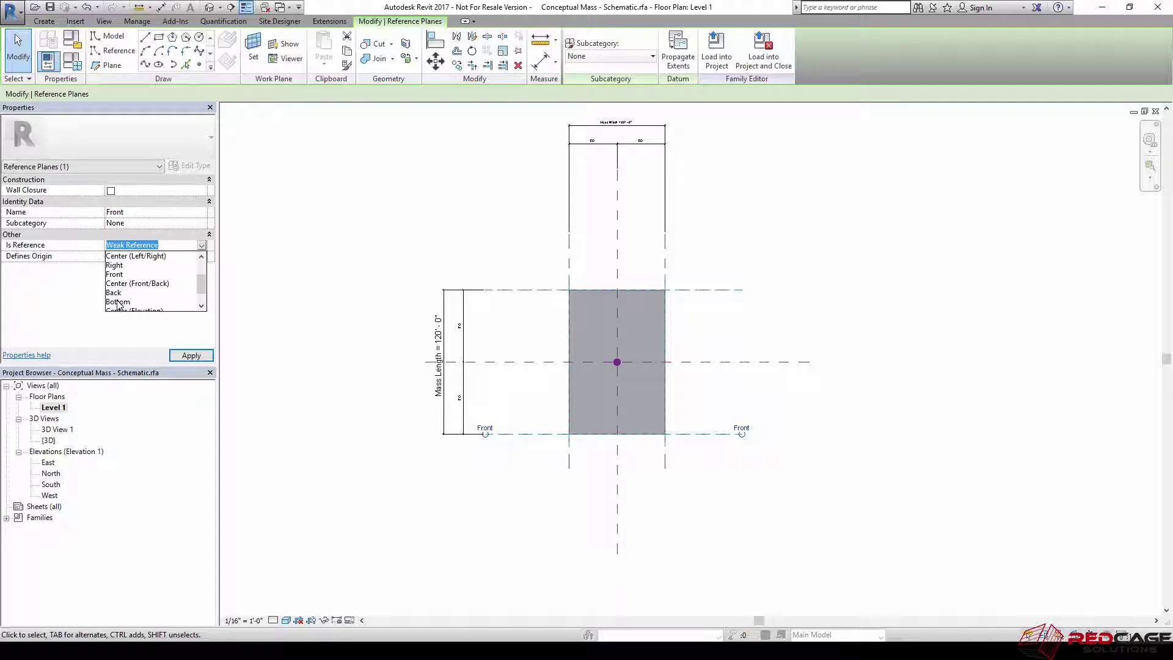
left_click(115, 274)
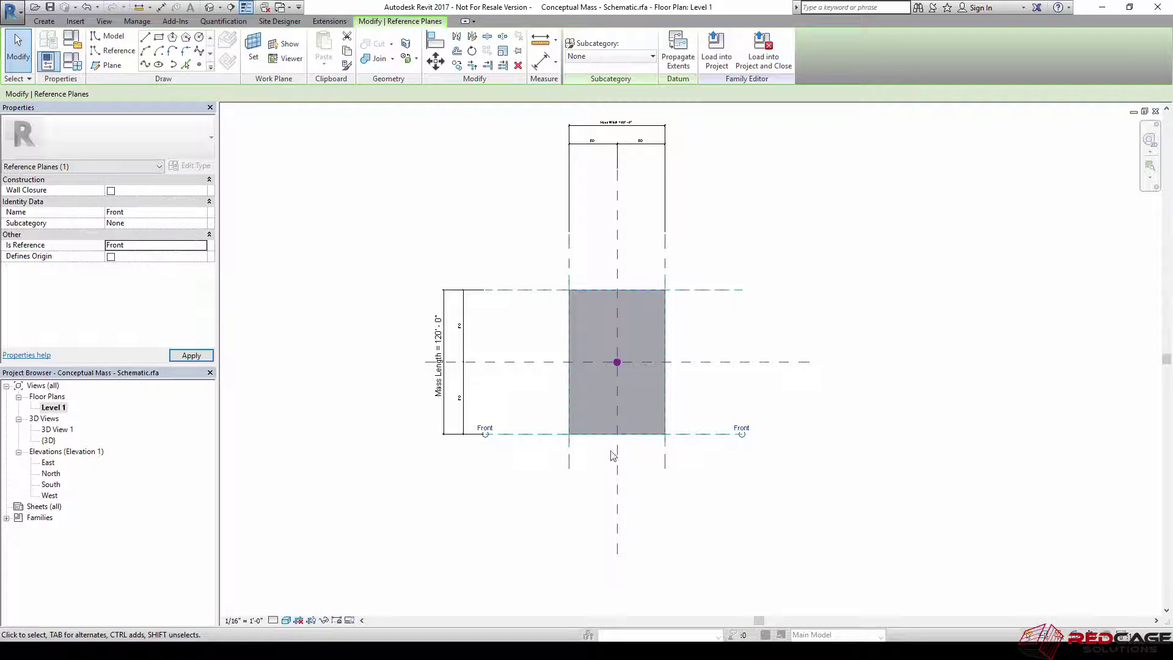
left_click(694, 516)
Step: In the North elevation, set the Is Reference option of the Top reference plane to Top
double_click(54, 474)
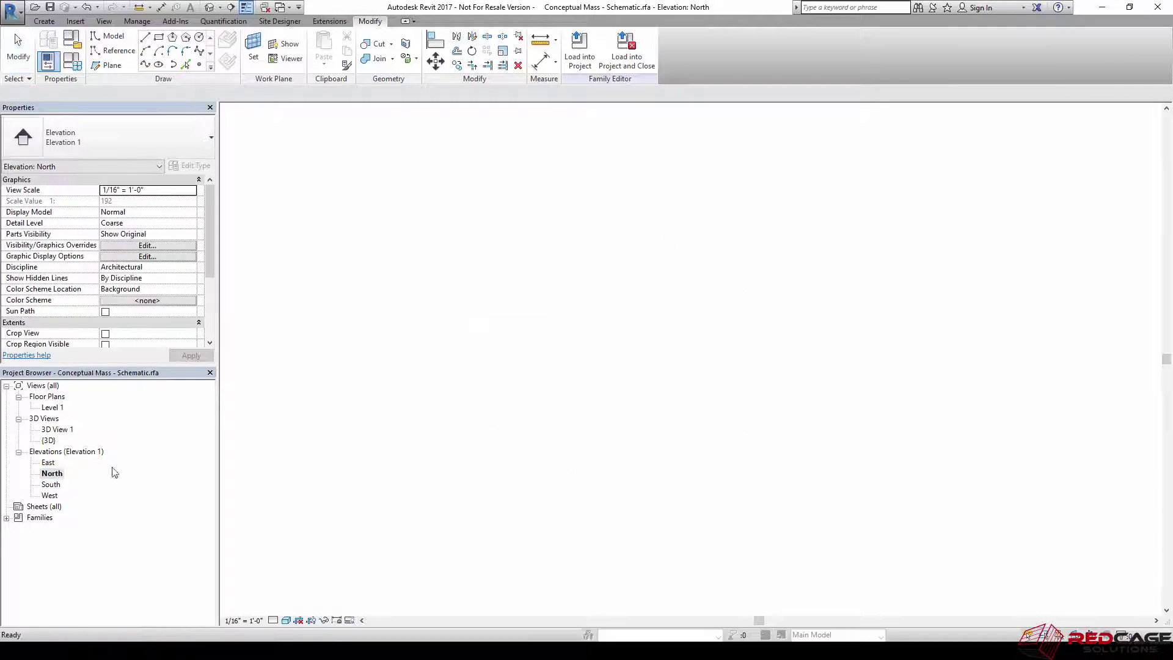
left_click(741, 346)
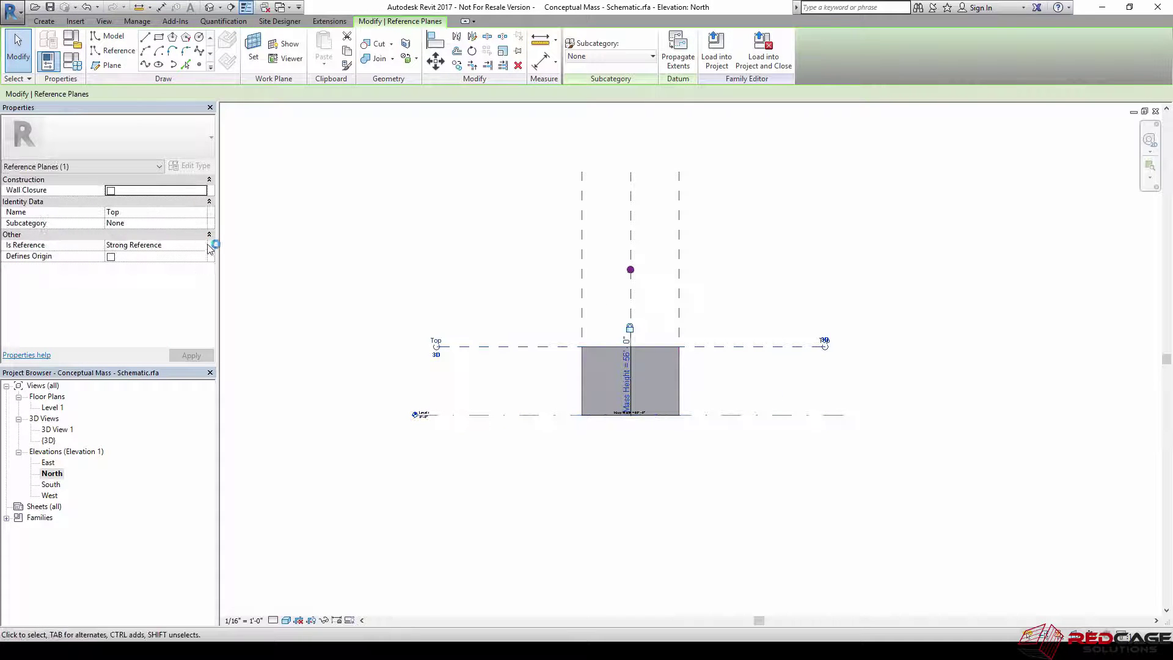
left_click(203, 245)
scroll(140, 291, "down", 2)
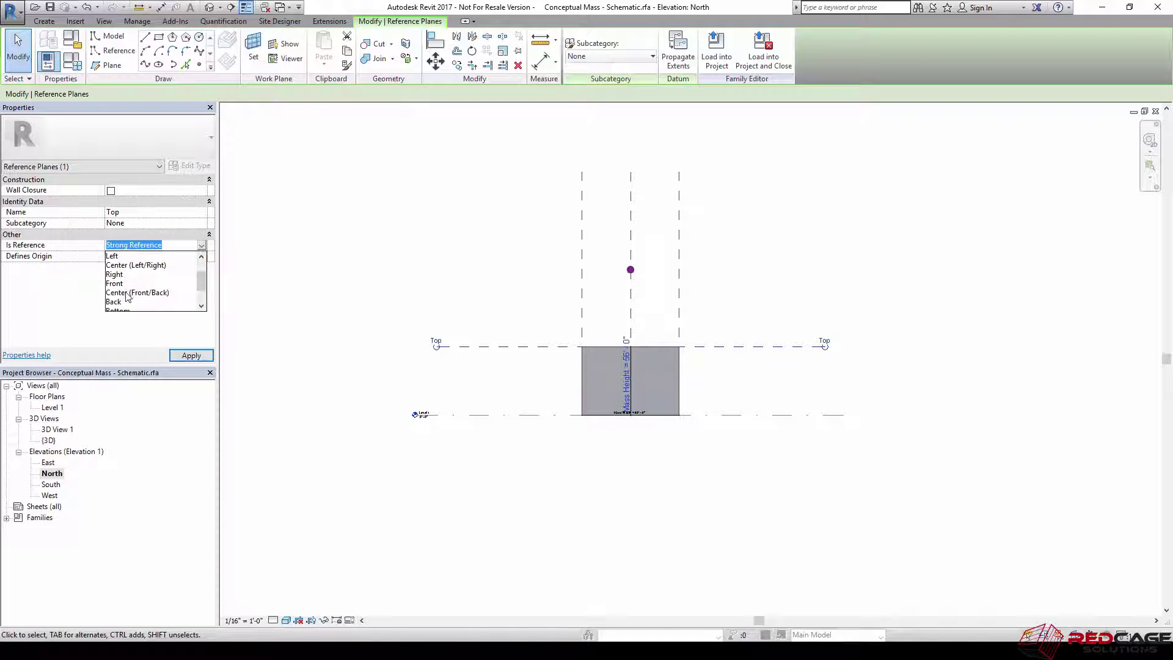
left_click(112, 302)
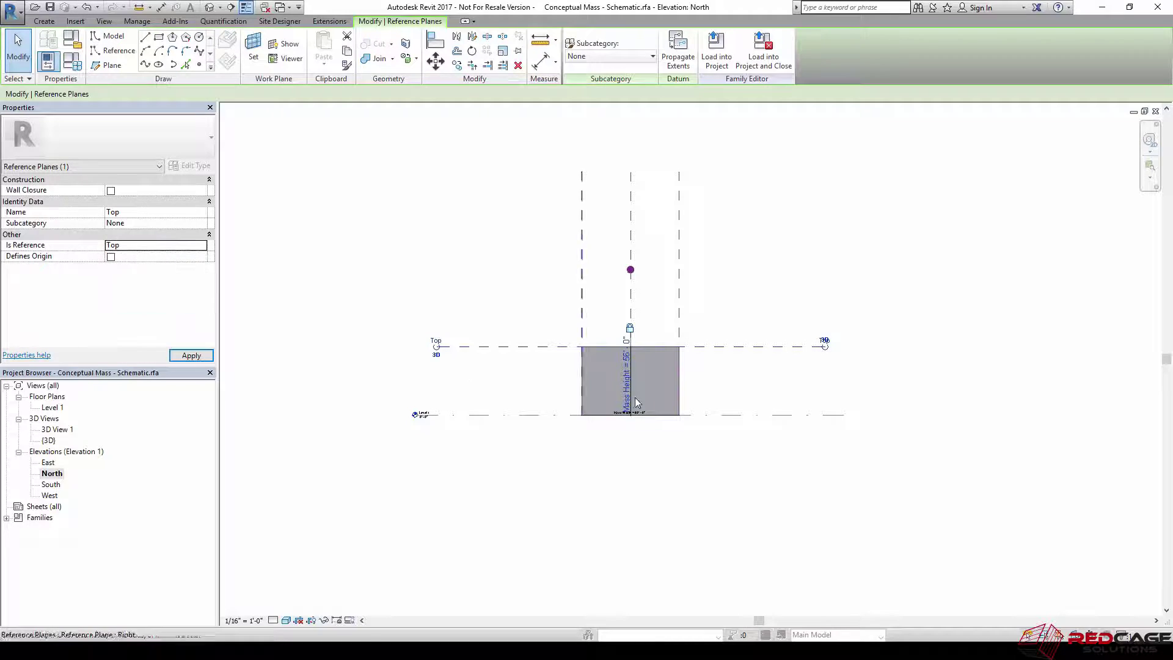
left_click(570, 535)
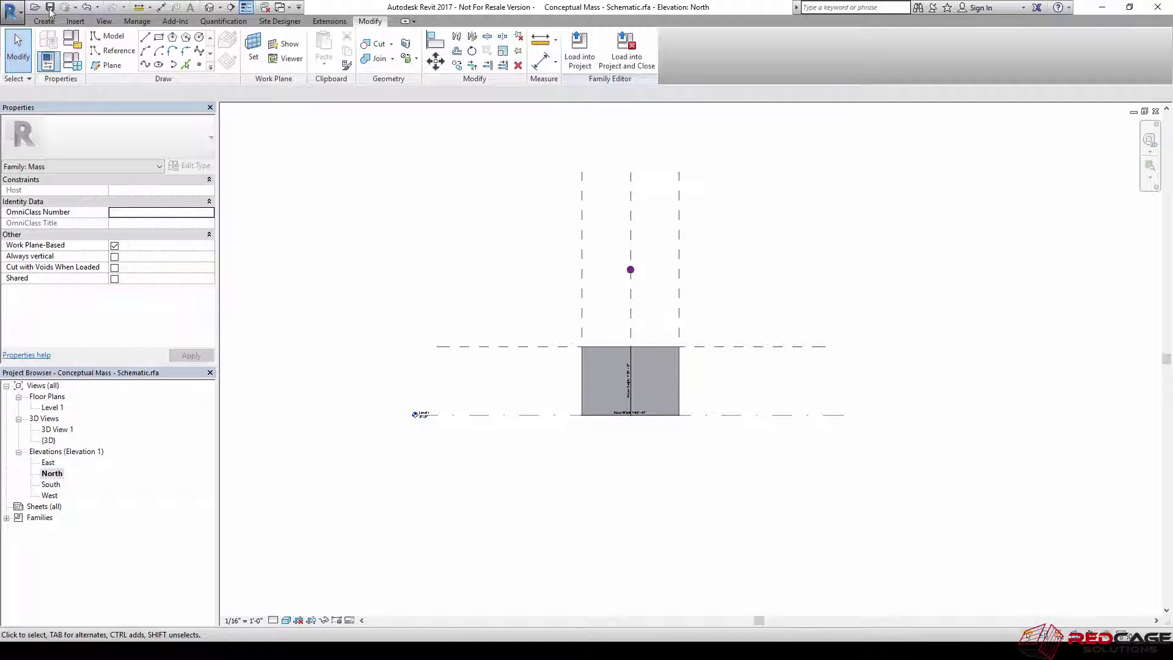
Step: Load the updated mass family into the project, overwriting the existing version and its parameter values
left_click(579, 50)
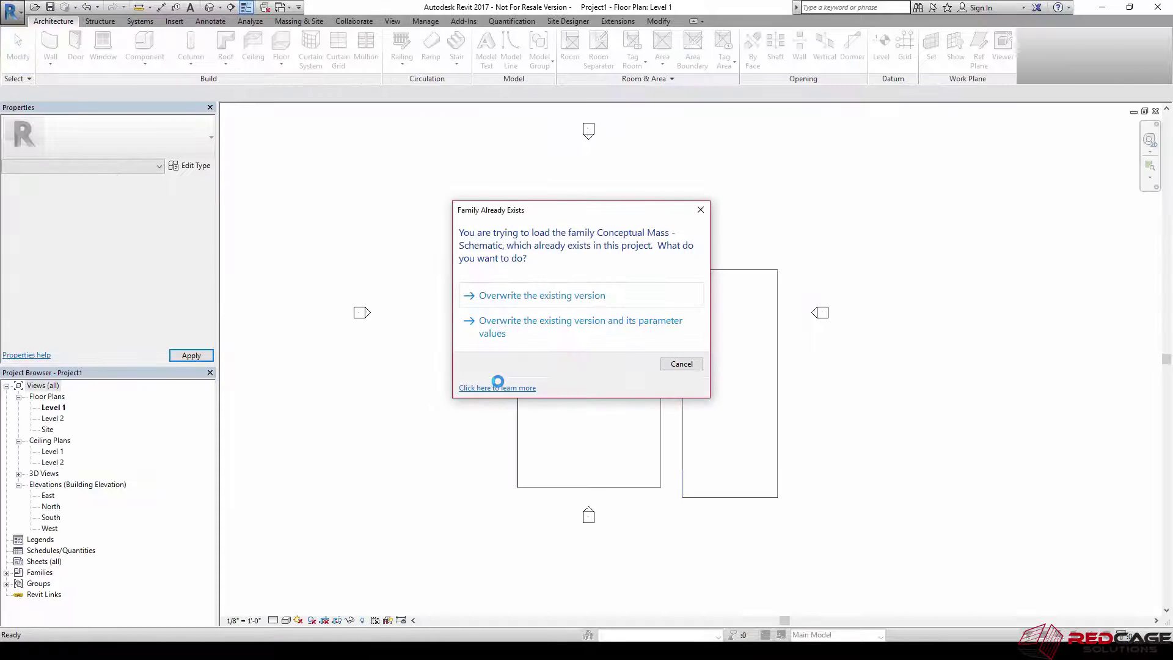
left_click(501, 327)
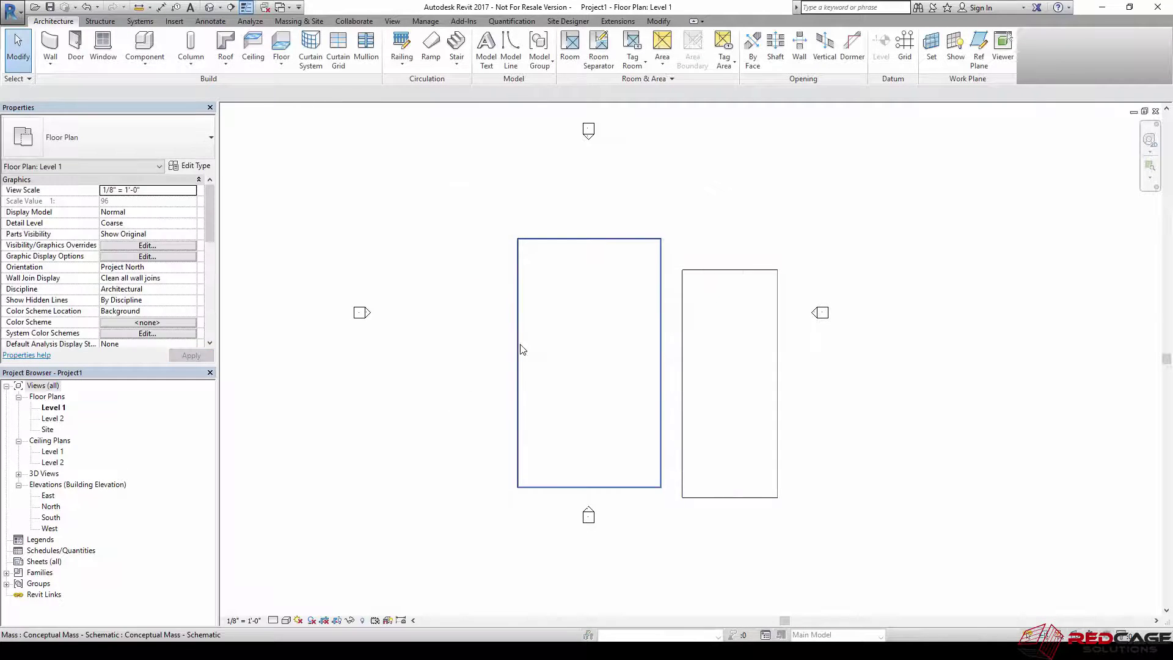
middle_click_drag(467, 466, 439, 456)
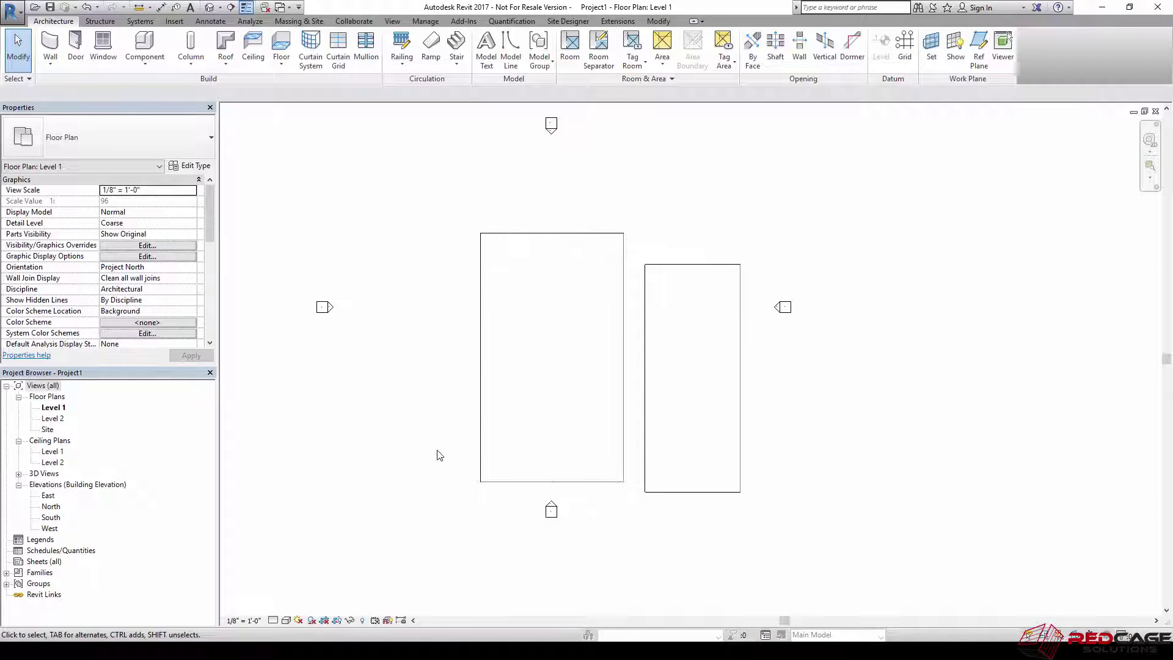
Step: Draw a horizontal Generic - 8" wall about 60' long just above the wider mass
left_click(51, 62)
left_click(76, 86)
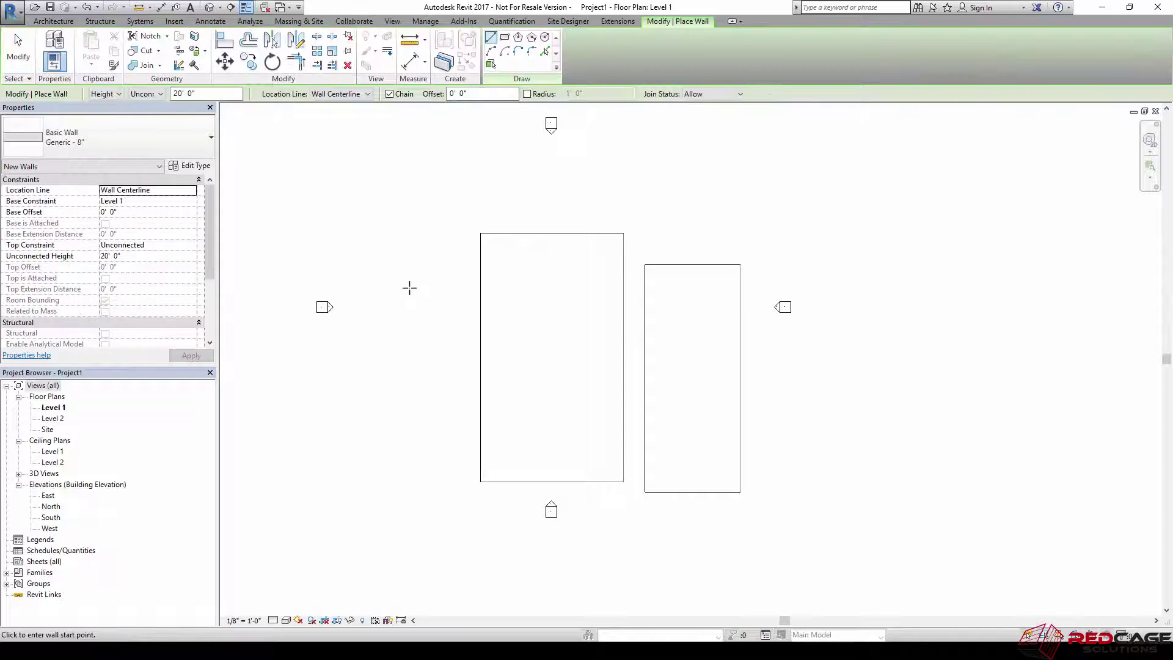
left_click(459, 217)
left_click(626, 216)
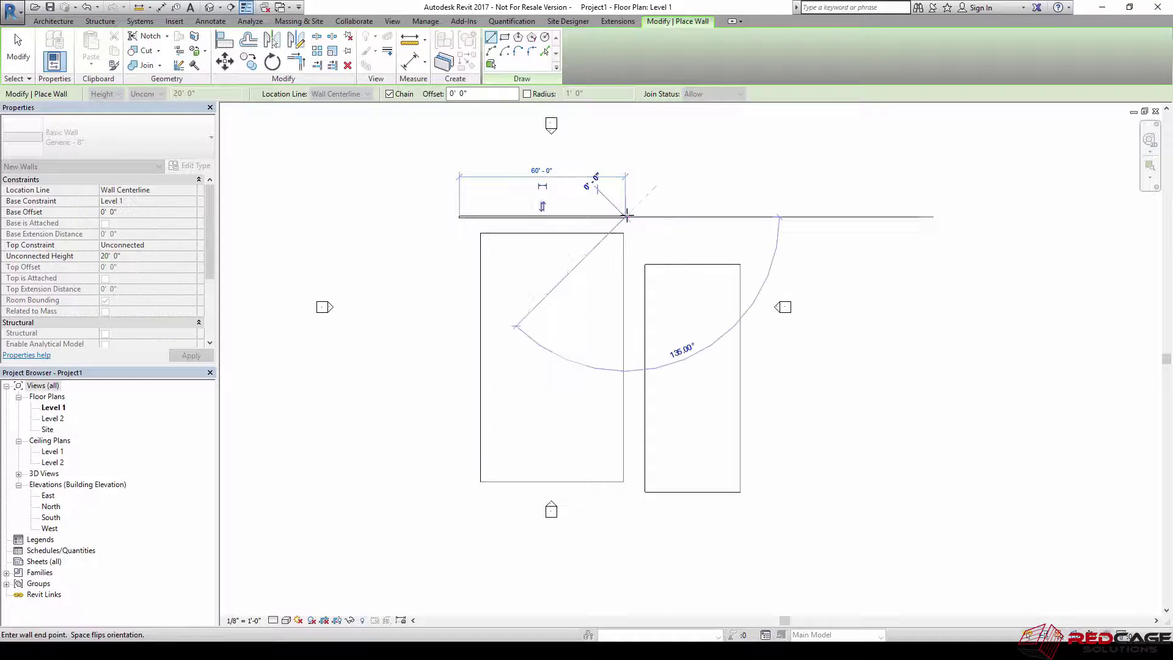
key("Escape")
key("Escape")
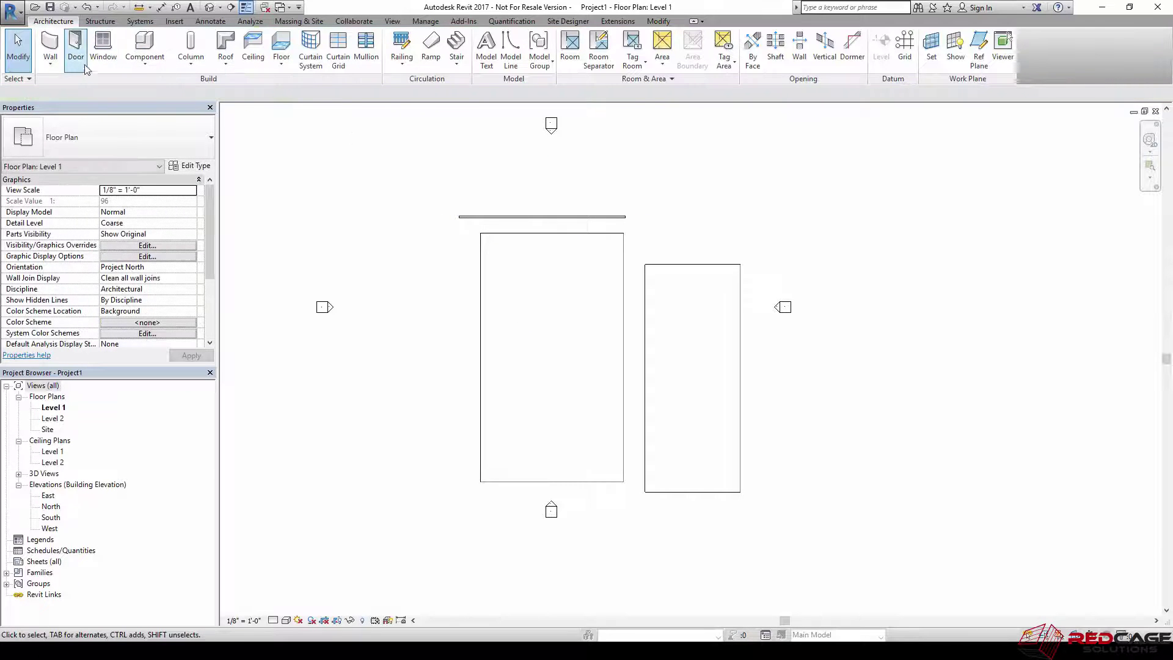
Step: Place a Fixed 36" x 48" window in the new wall near its left end
scroll(477, 211, "up", 3)
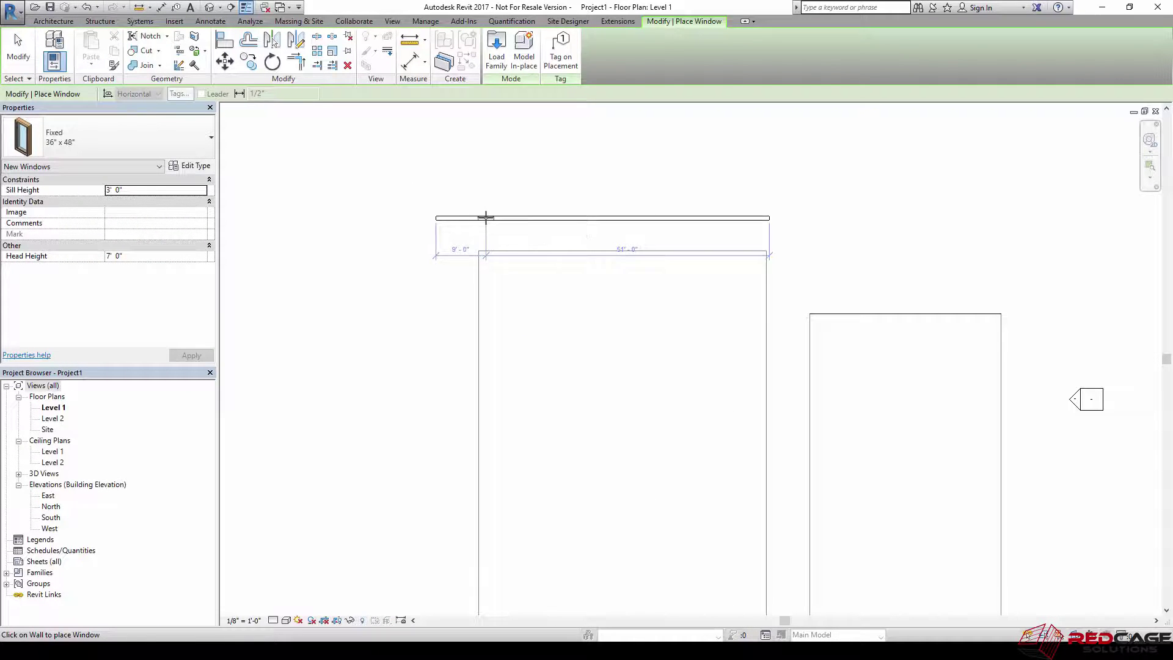
left_click(496, 223)
key("Escape")
key("Escape")
scroll(483, 223, "up", 6)
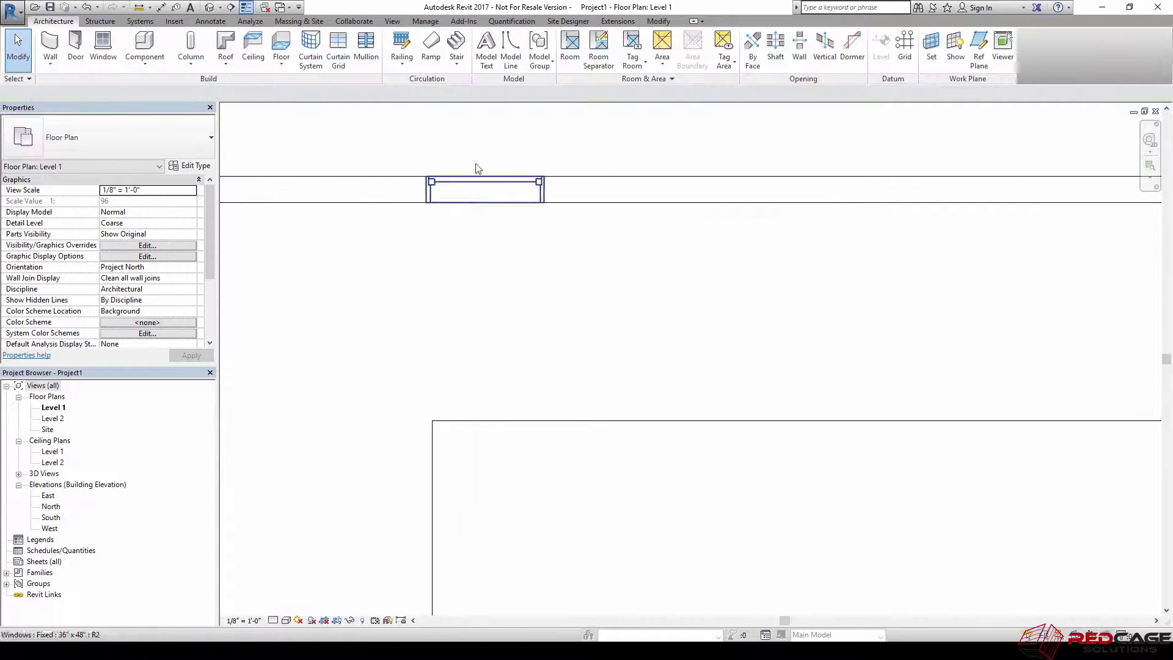
Step: Use the Align tool to examine the window's selectable references, including its centre line, and compare them with the masses' edges
scroll(502, 287, "down", 1)
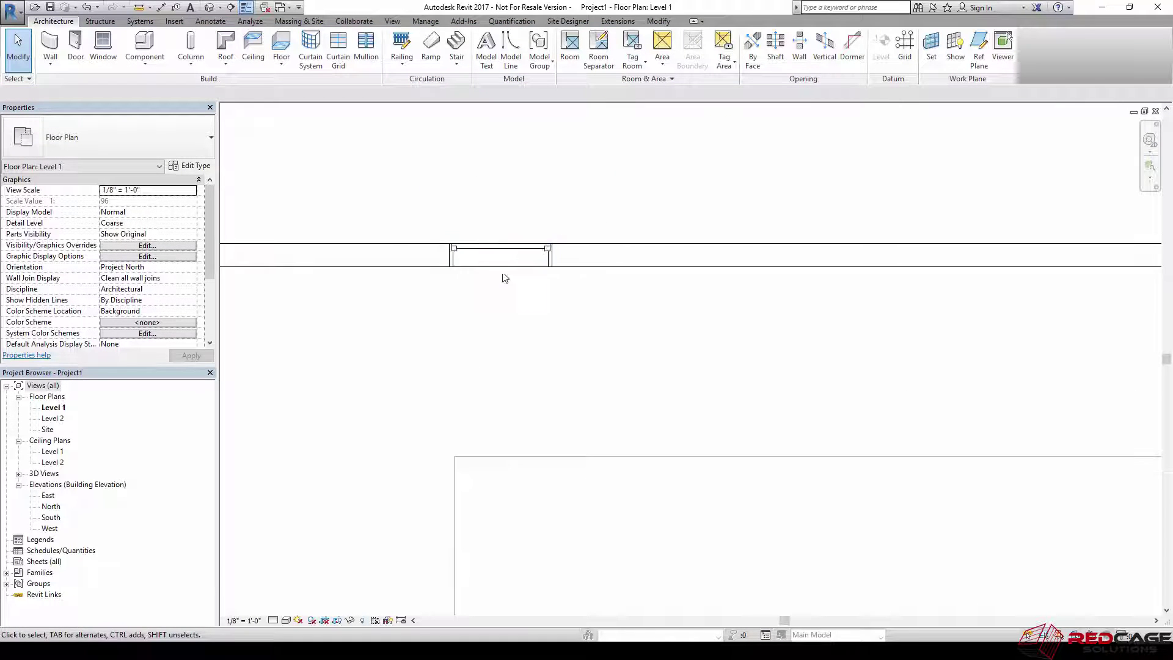
scroll(480, 264, "up", 1)
key("a")
key("l")
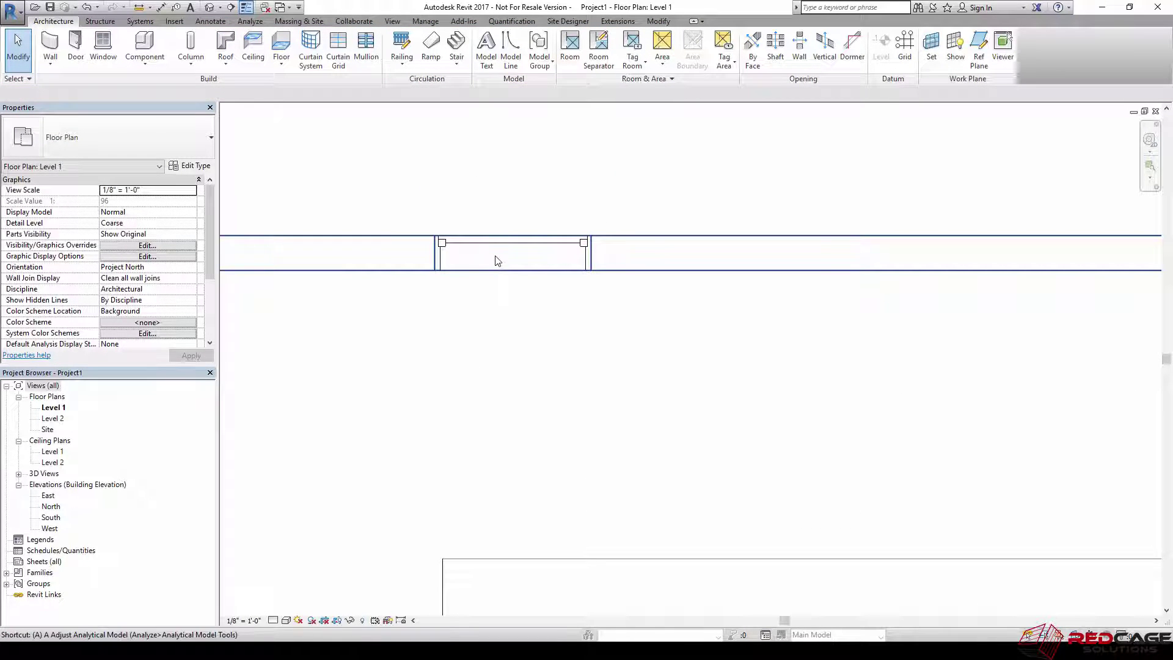
scroll(514, 250, "up", 1)
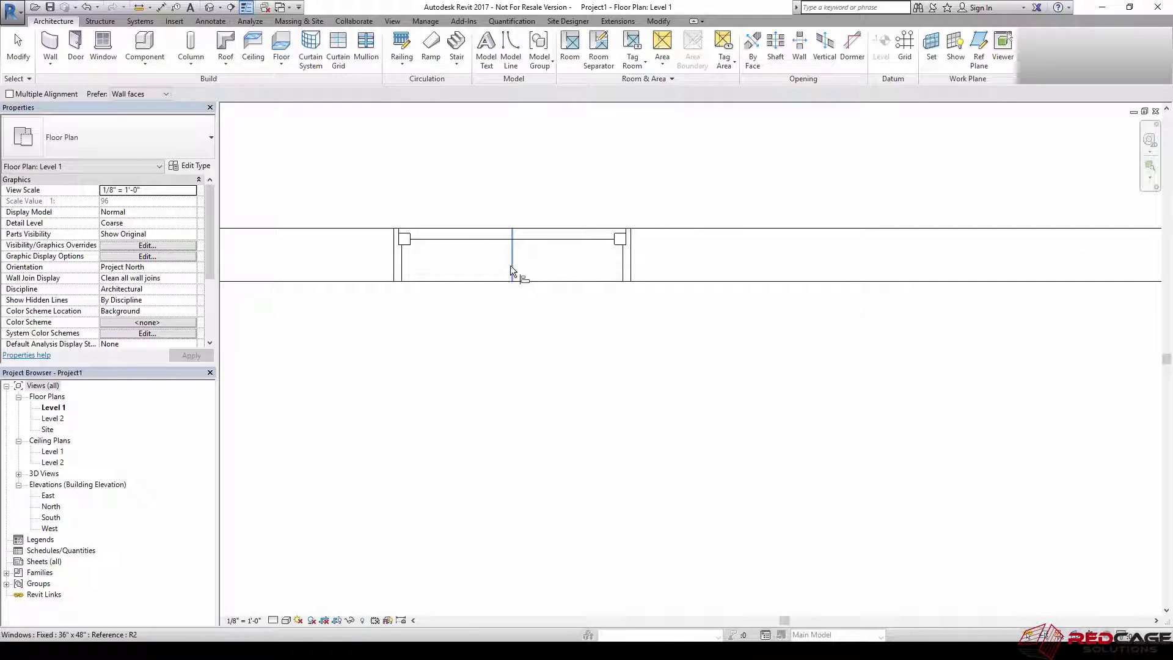
scroll(513, 240, "down", 1)
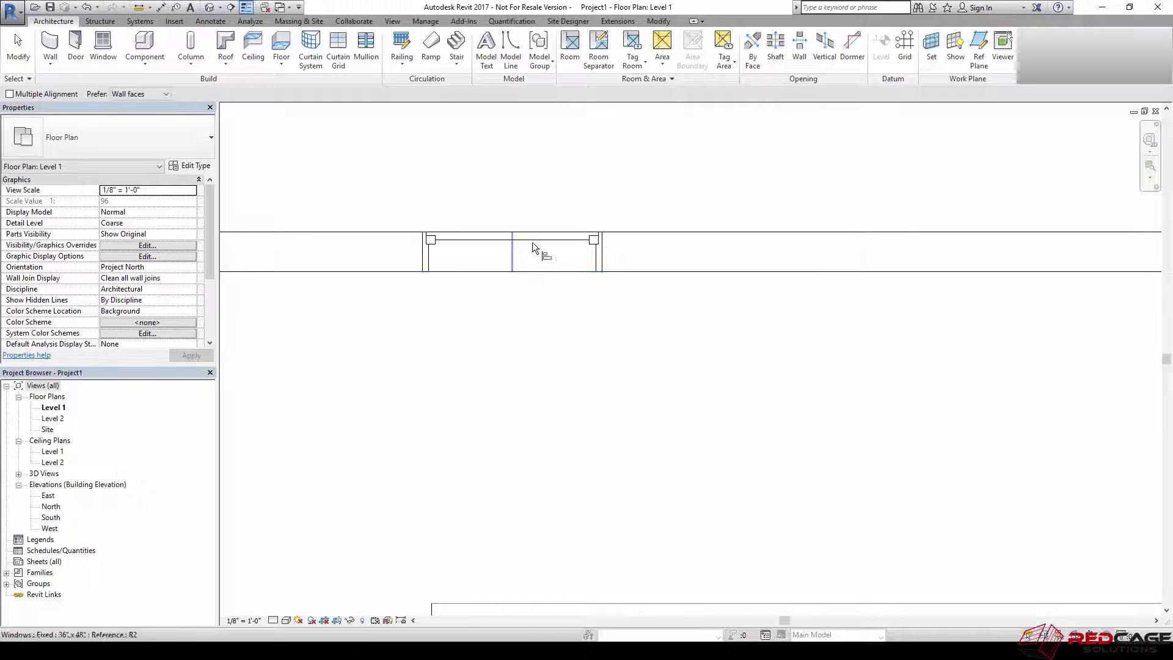
scroll(526, 280, "down", 2)
middle_click_drag(526, 280, 518, 218)
scroll(529, 238, "down", 4)
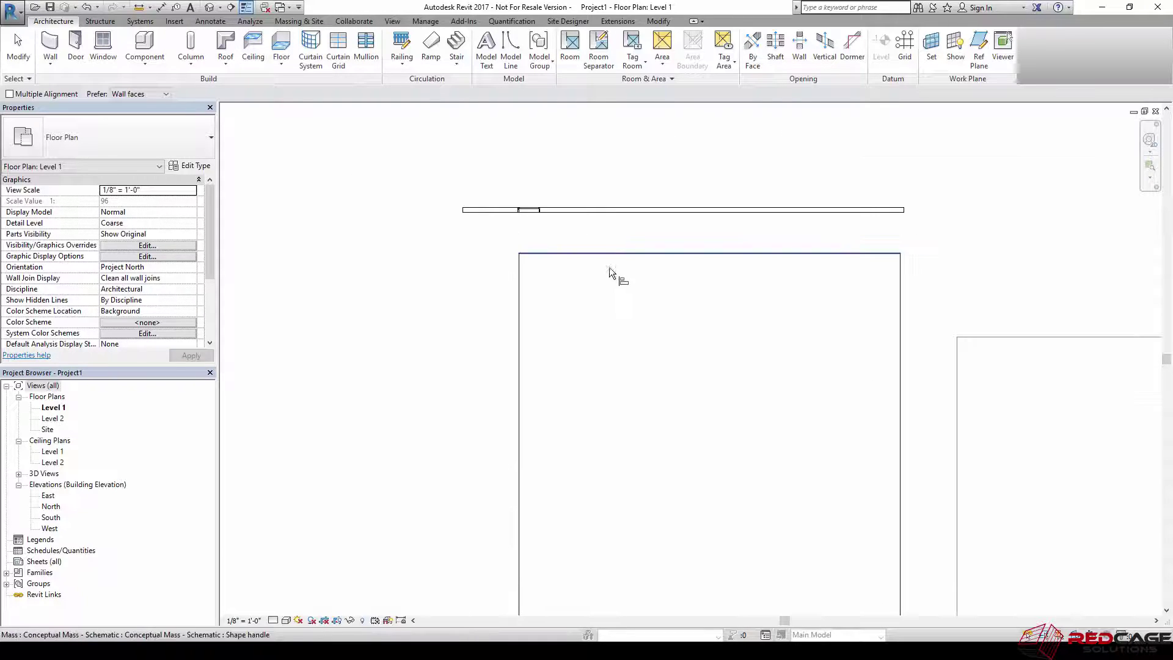
middle_click_drag(610, 266, 558, 245)
scroll(562, 258, "down", 2)
scroll(681, 283, "down", 2)
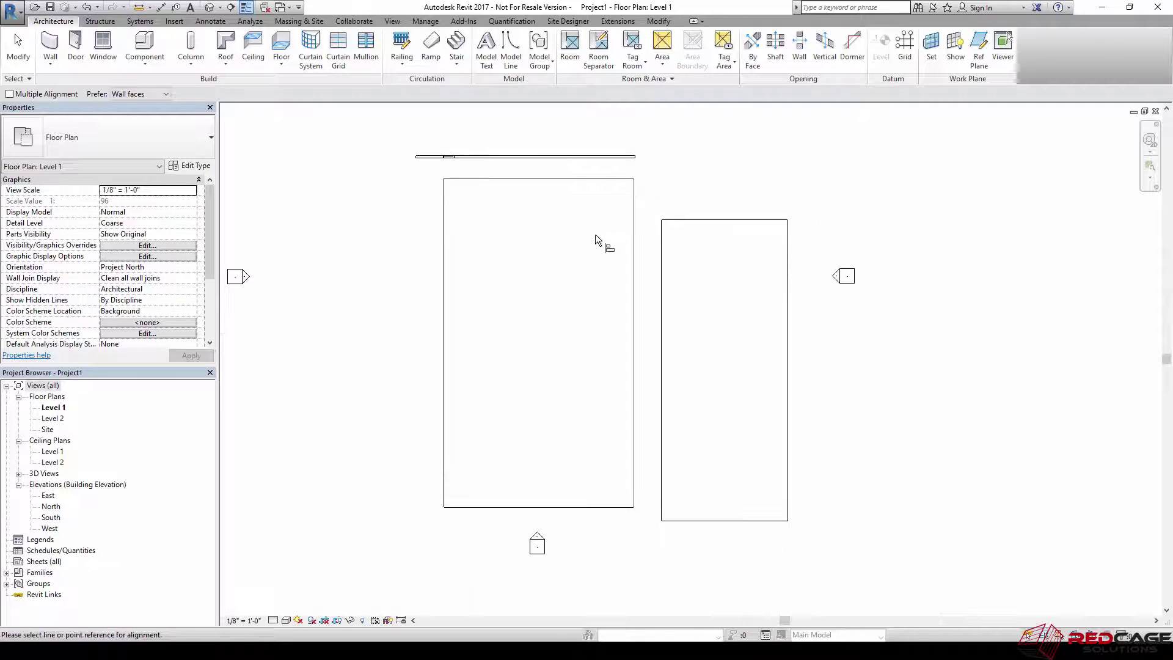
key("Escape")
Step: Delete the window from the wall above the wider mass
scroll(448, 160, "up", 3)
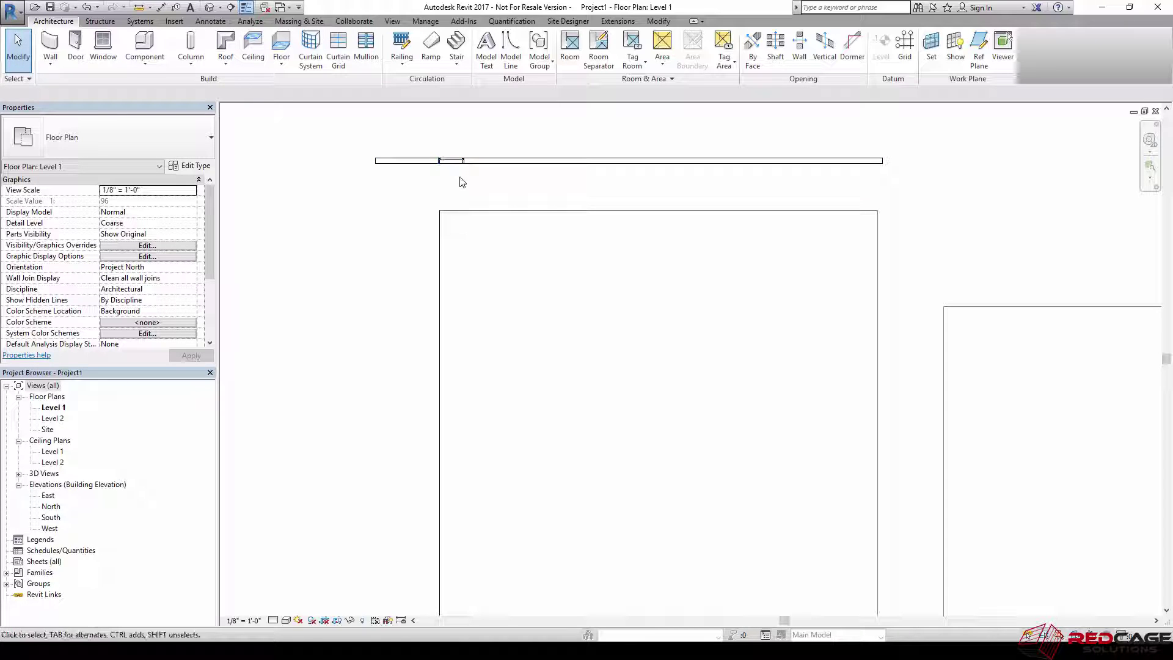
left_click(452, 160)
left_click(499, 193)
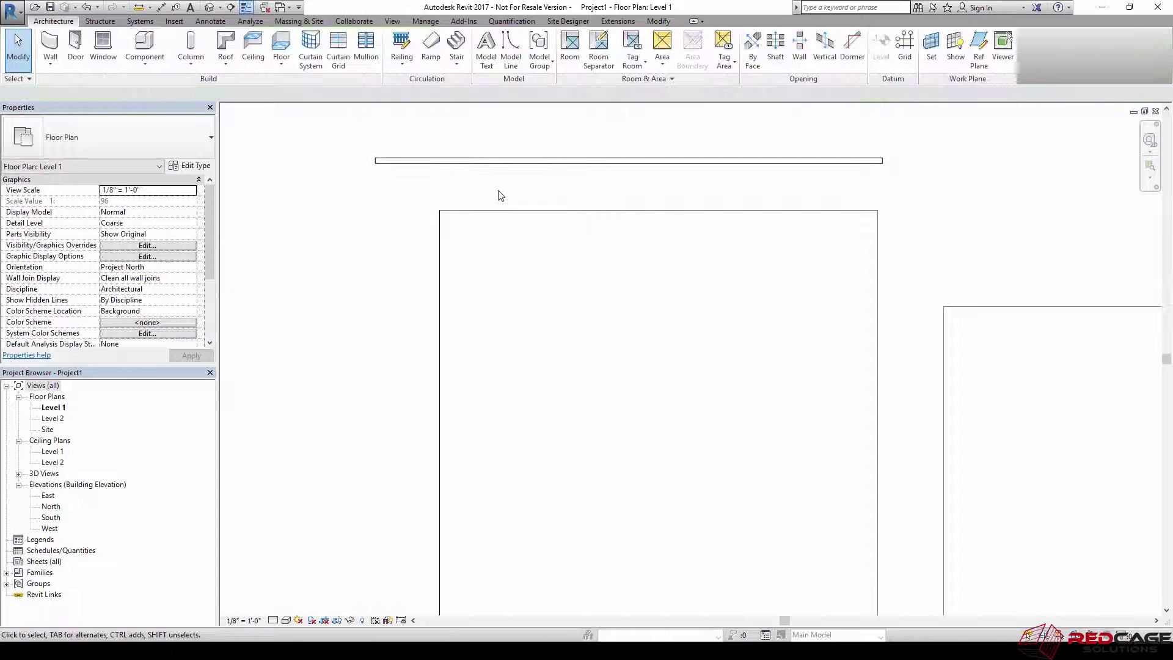
Step: Move the wider mass up and slightly left until its upper edge meets the wall's lower face
left_click(524, 211)
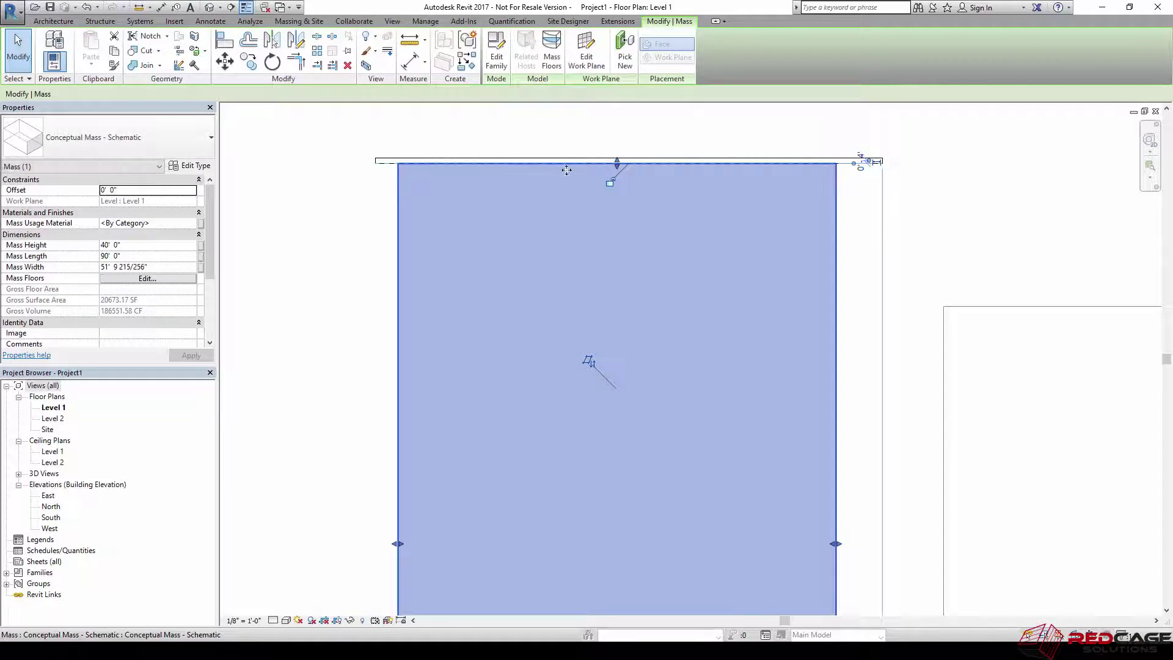
key("Escape")
Step: Try to align the narrower mass's left edge with the wider mass's right edge in the Level 1 plan
scroll(733, 178, "down", 2)
key("l")
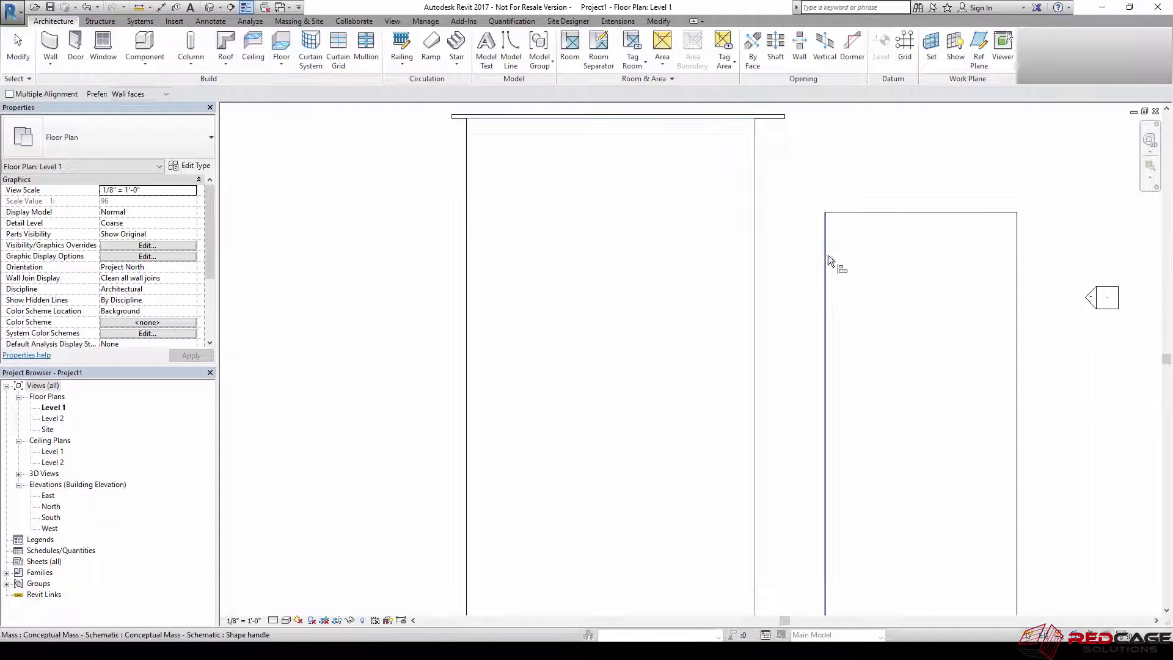
left_click(826, 254)
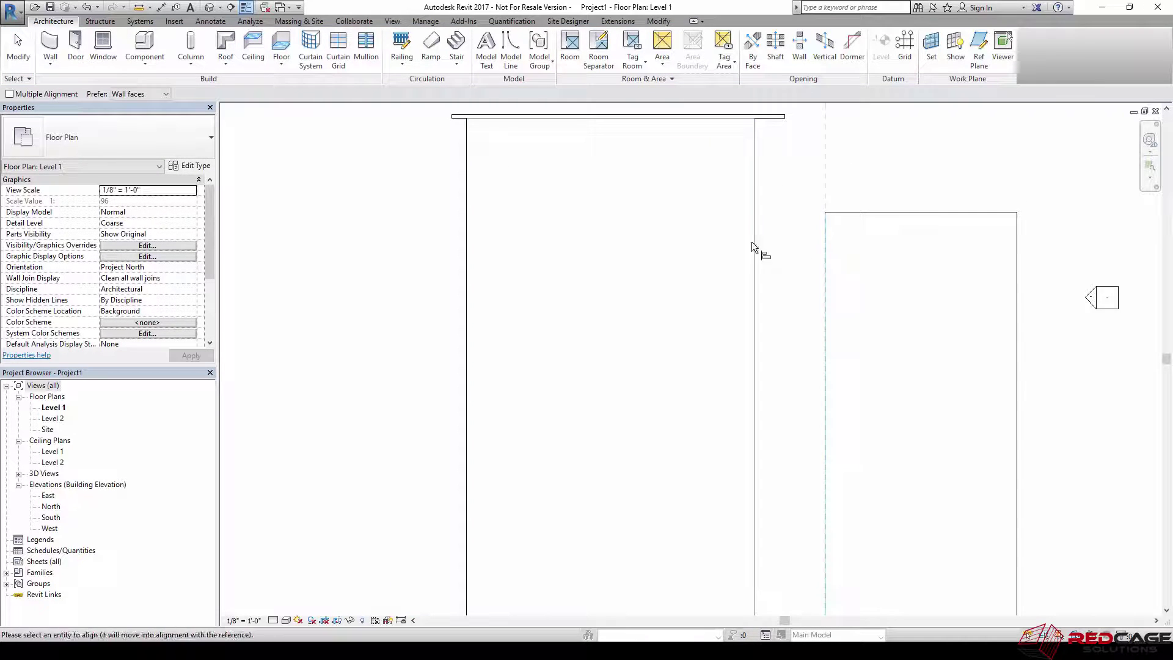
left_click(825, 281)
scroll(780, 183, "down", 2)
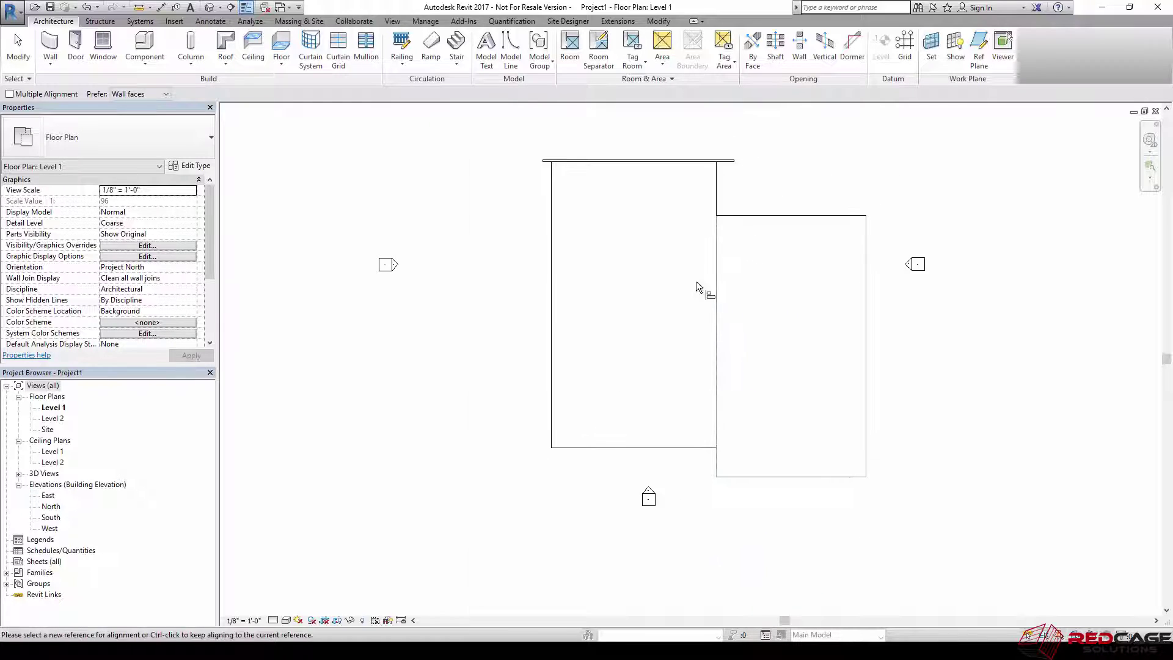
scroll(762, 214, "up", 2)
key("Escape")
key("Escape")
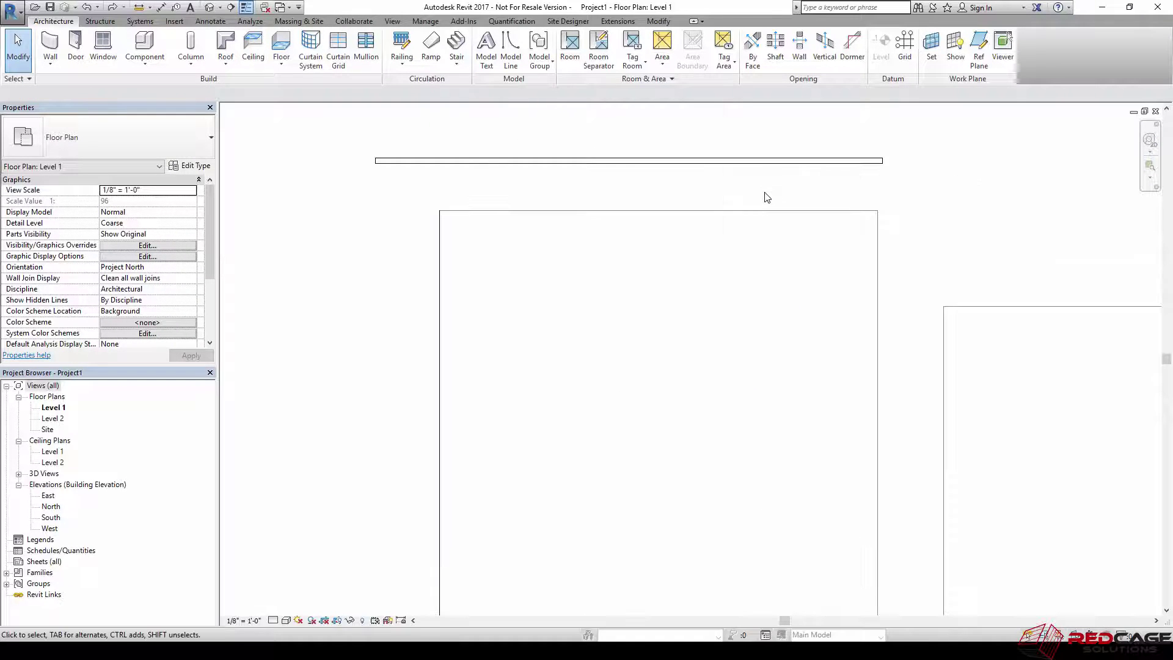
Step: Align the narrower mass's left edge to the wider mass's right edge so the two masses meet
scroll(767, 197, "down", 2)
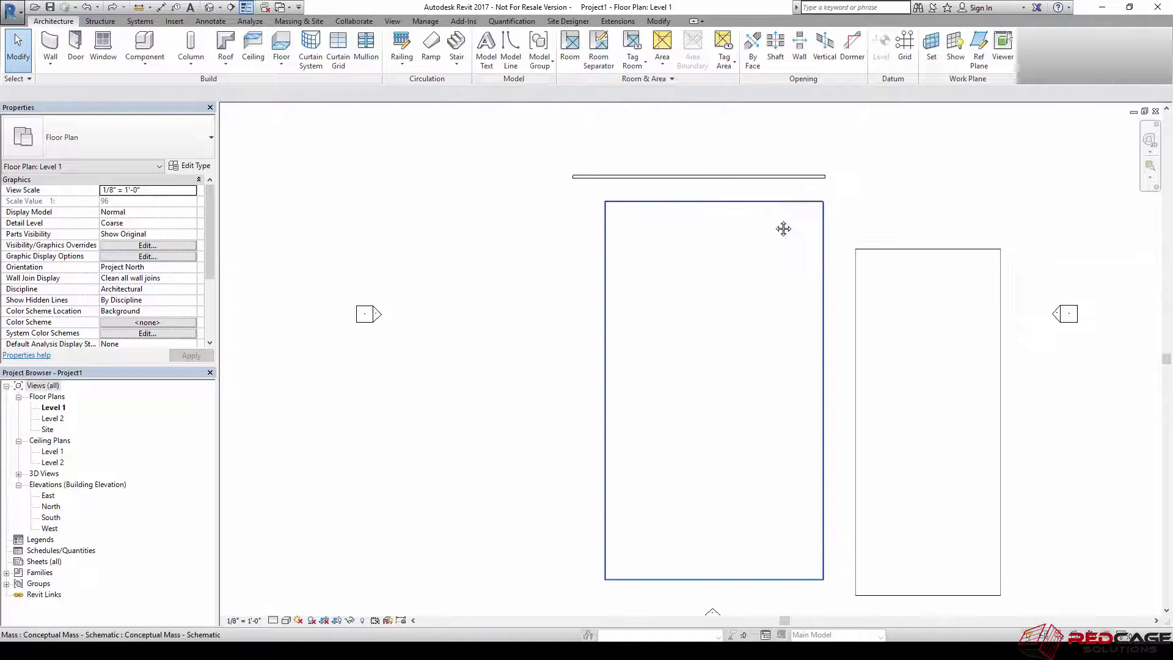
key("a")
key("l")
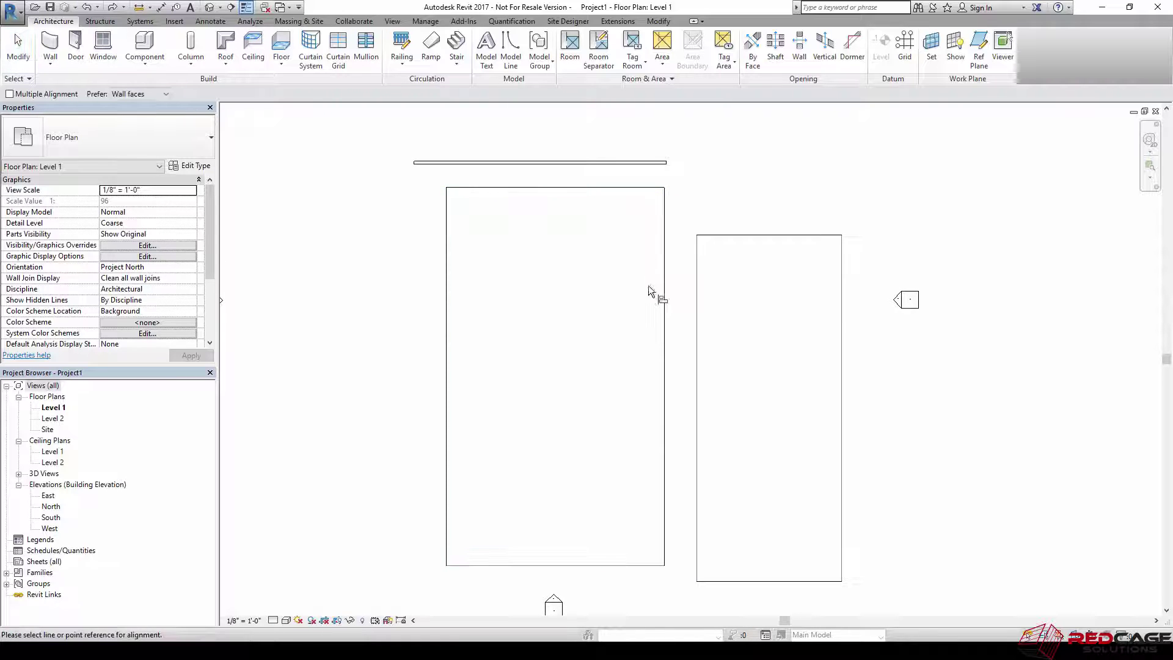
middle_click_drag(639, 303, 608, 251)
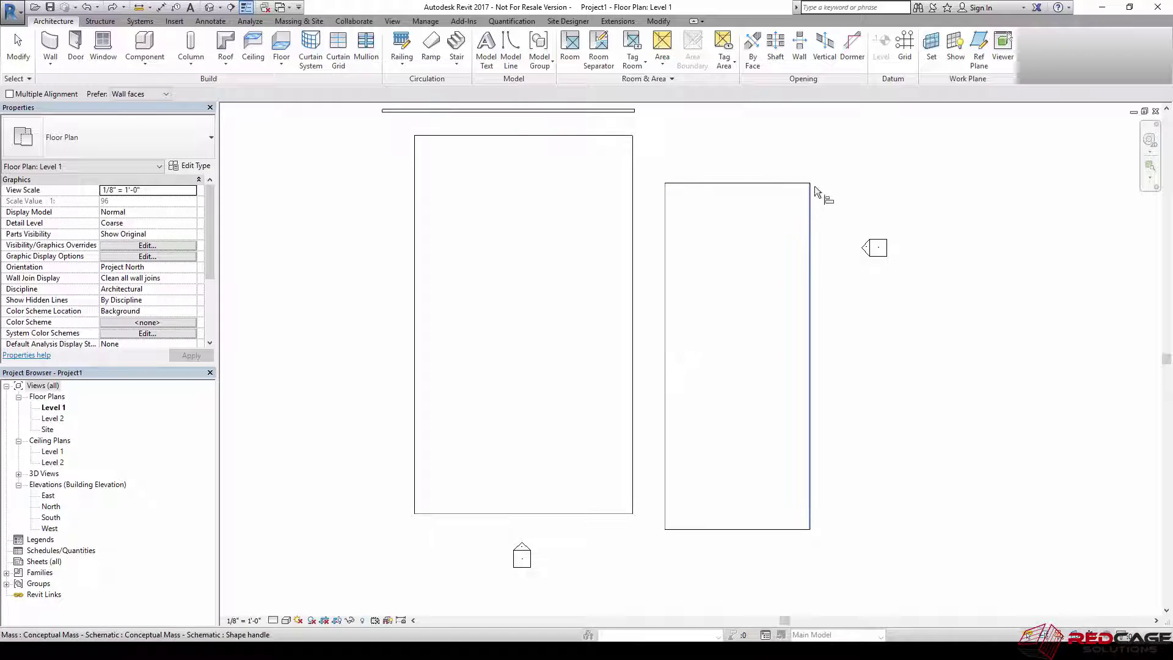
left_click(633, 252)
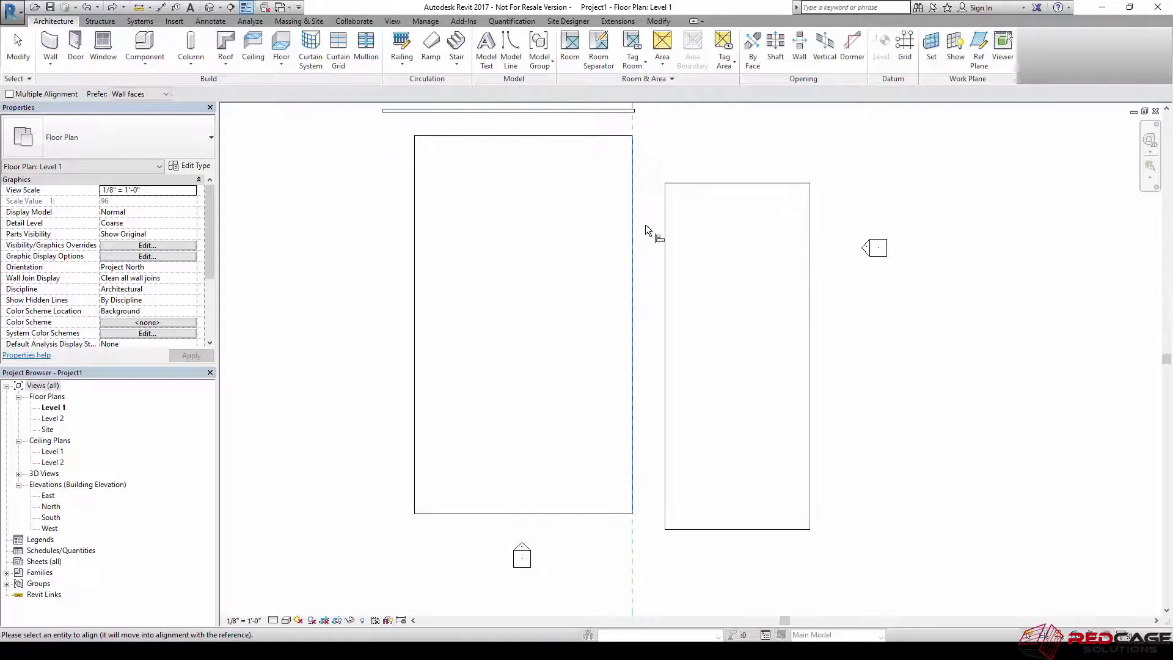
left_click(667, 226)
scroll(652, 222, "down", 2)
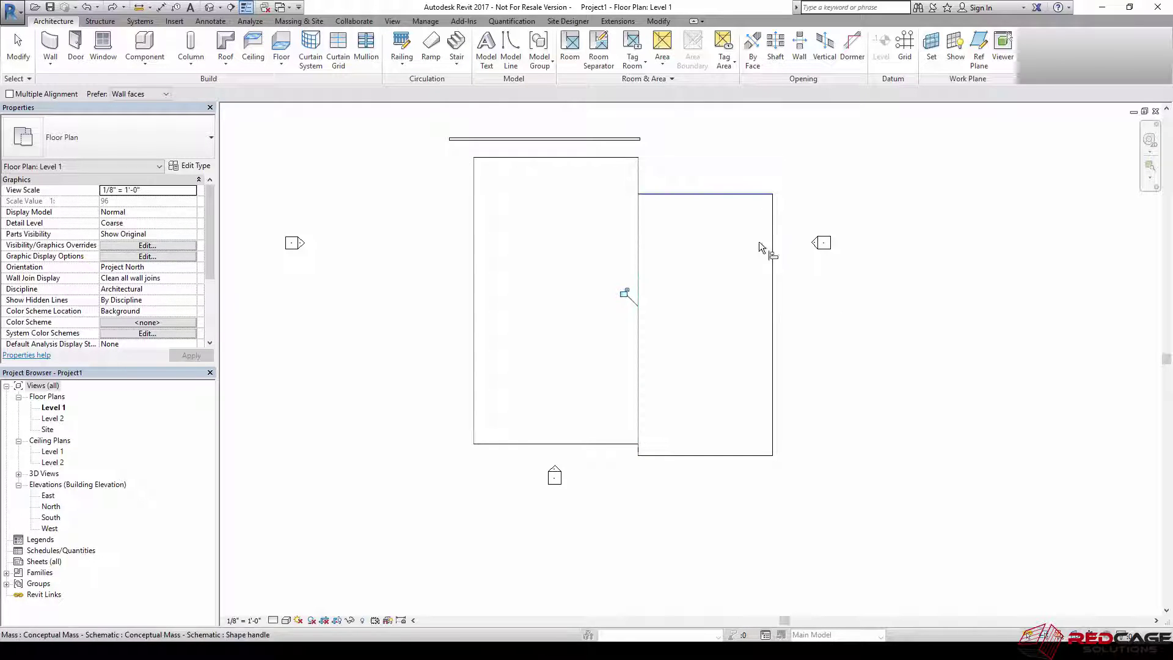
key("Escape")
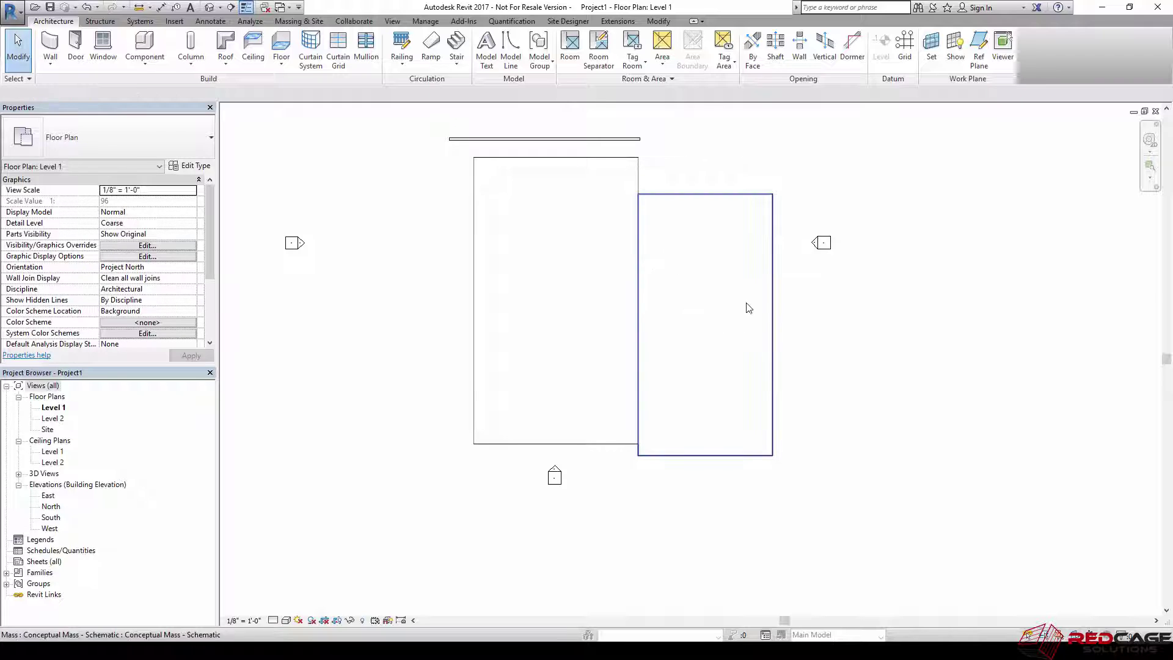
Step: Check the stretched mass's instance dimensions and open the default 3D view of both masses
left_click(744, 306)
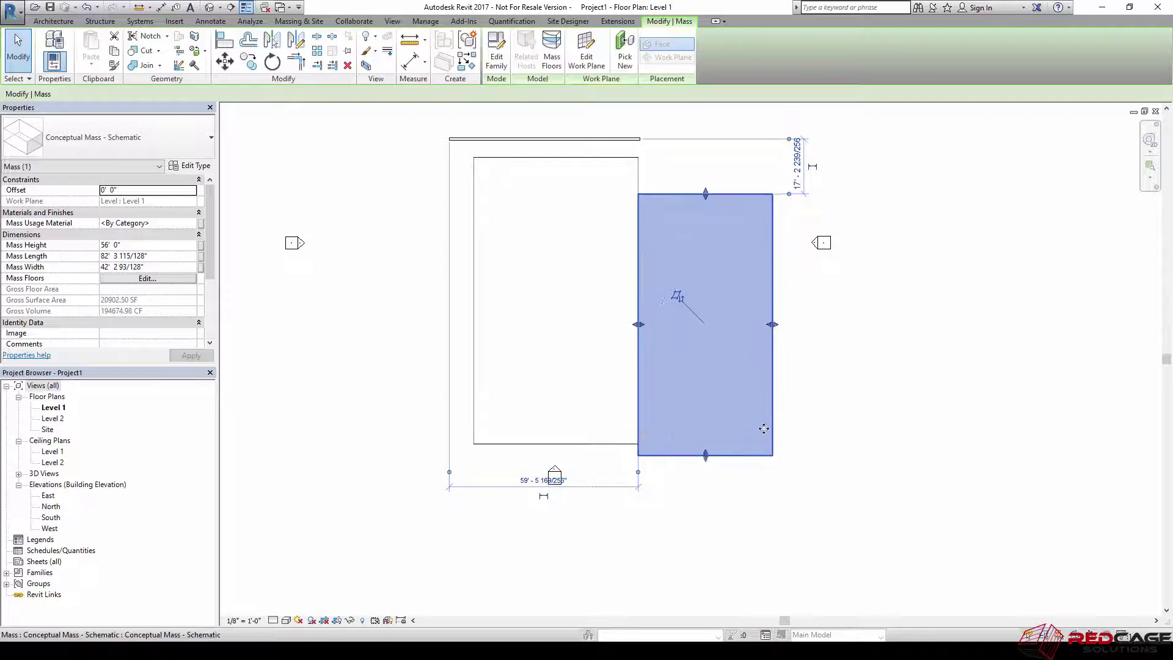
scroll(764, 425, "down", 1)
middle_click_drag(764, 422, 783, 470)
left_click(803, 483)
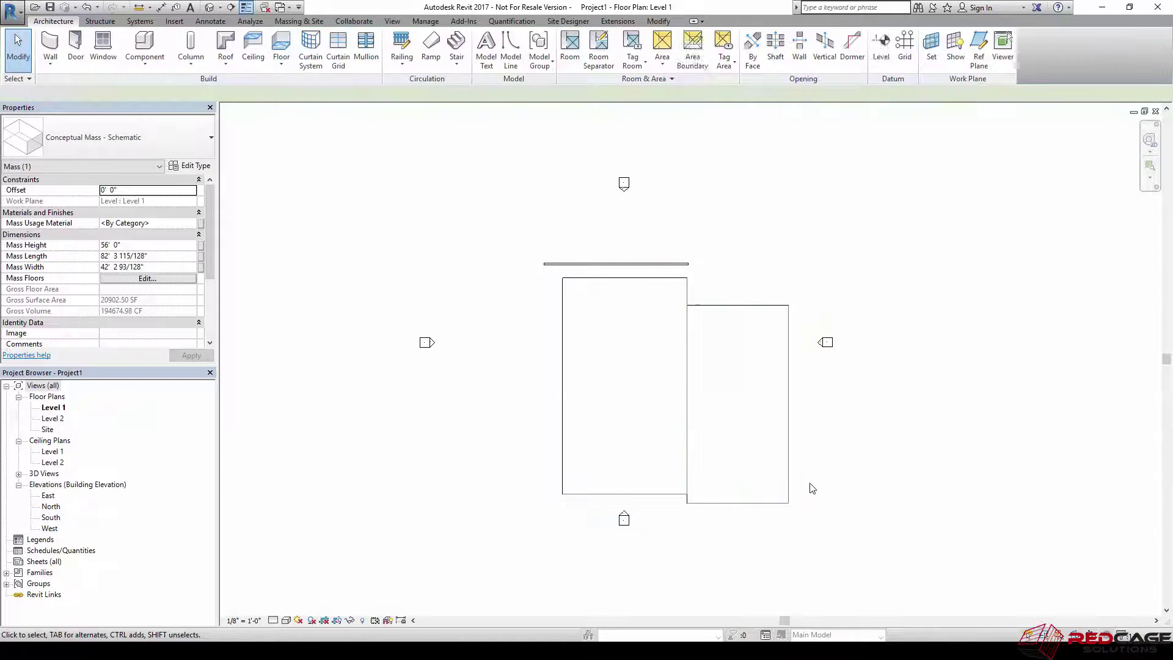
left_click(209, 7)
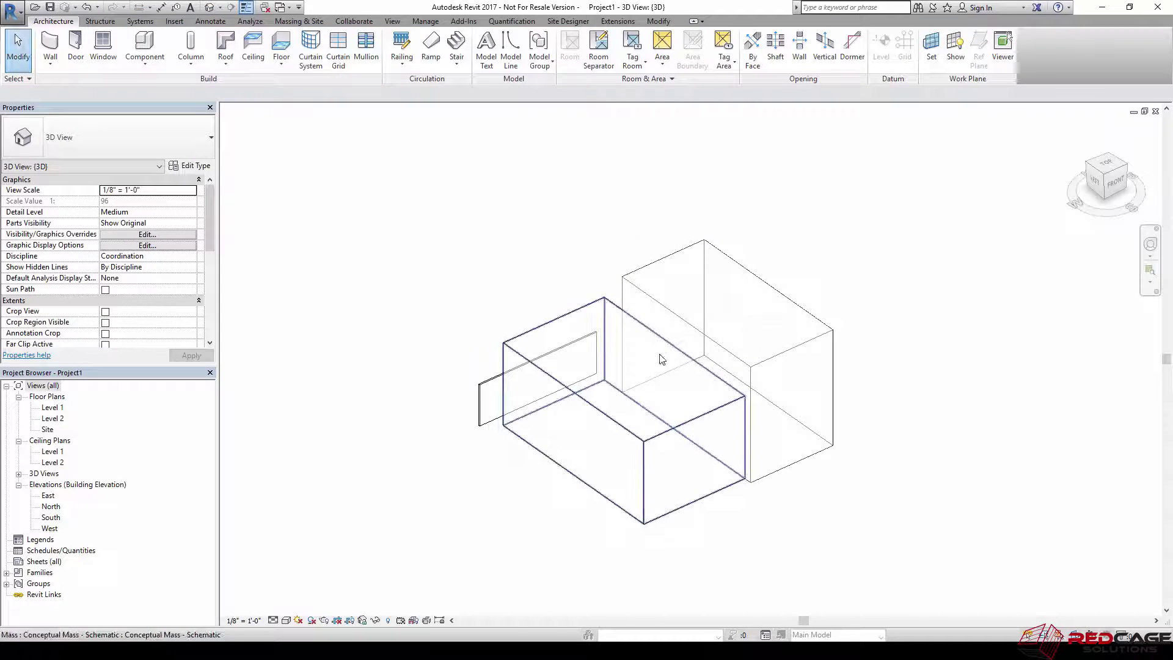
Step: For the taller mass's Mass Usage Material, create a new project material and rename it Schematic - Office
left_click(738, 404)
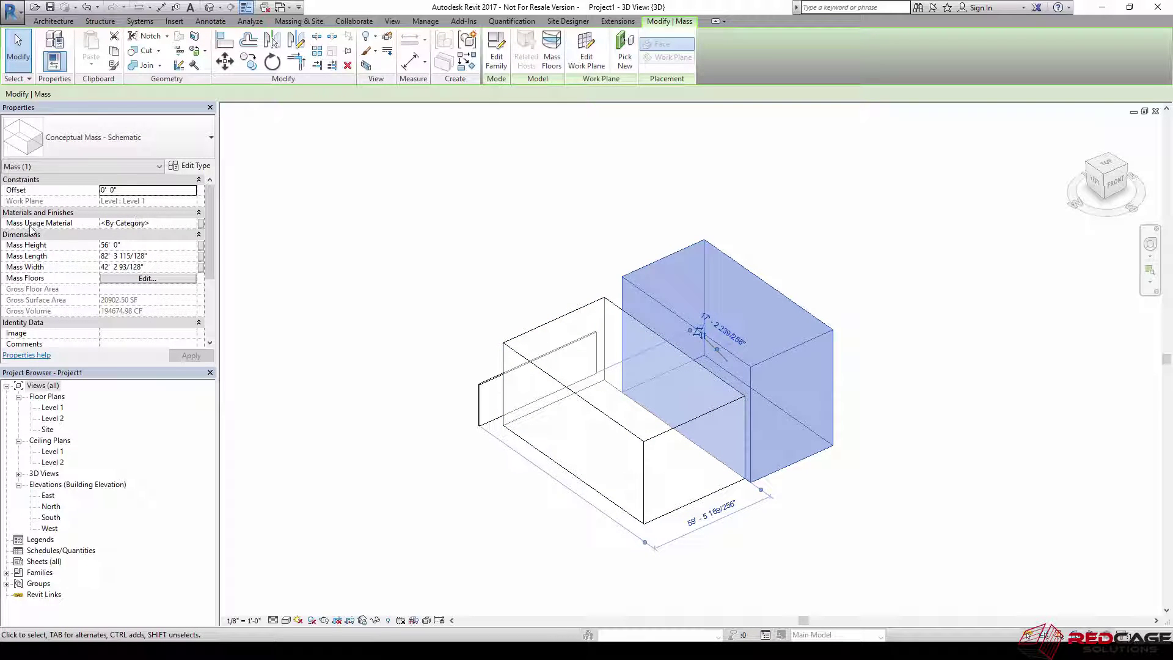
left_click(199, 223)
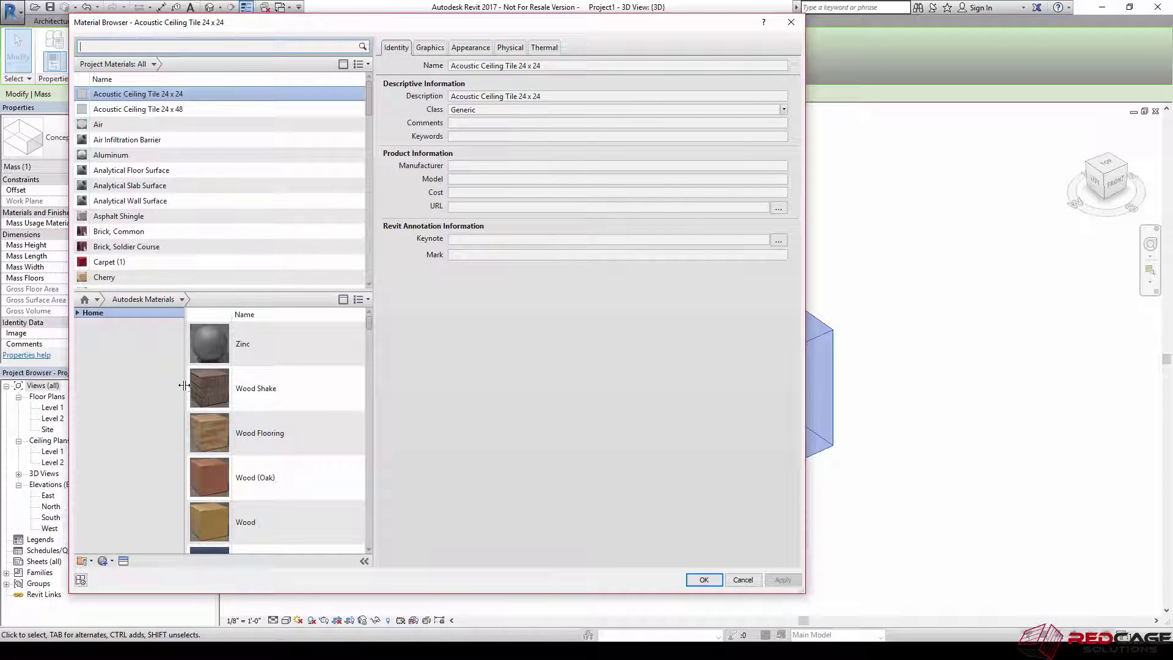
left_click(260, 433)
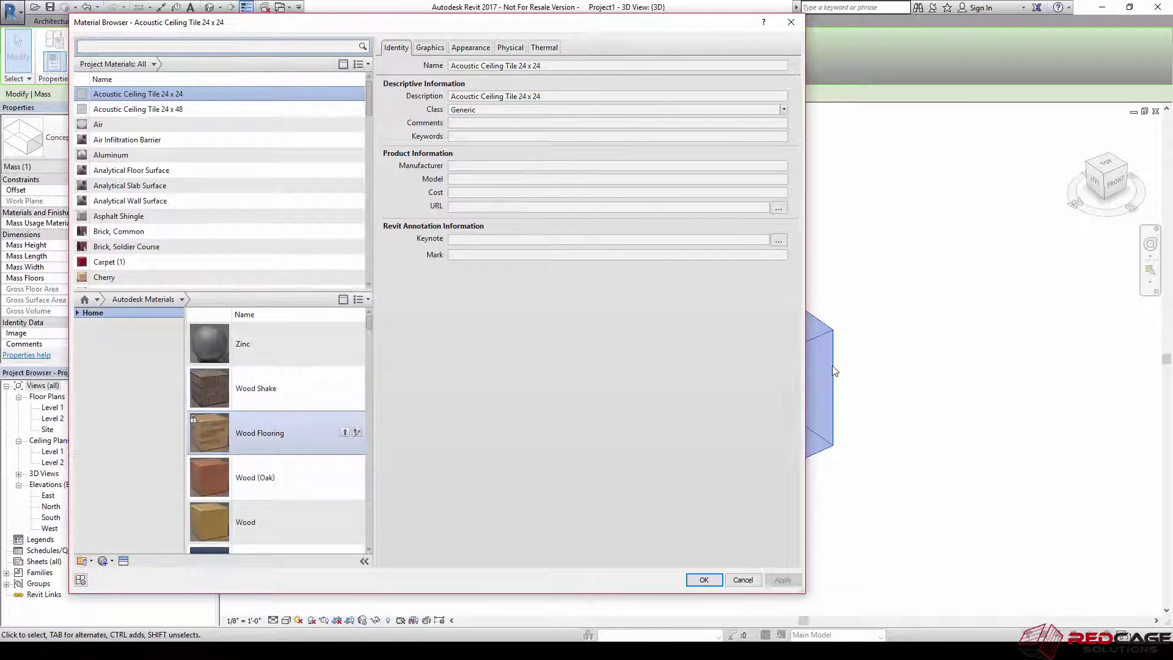
left_click(108, 561)
left_click(134, 568)
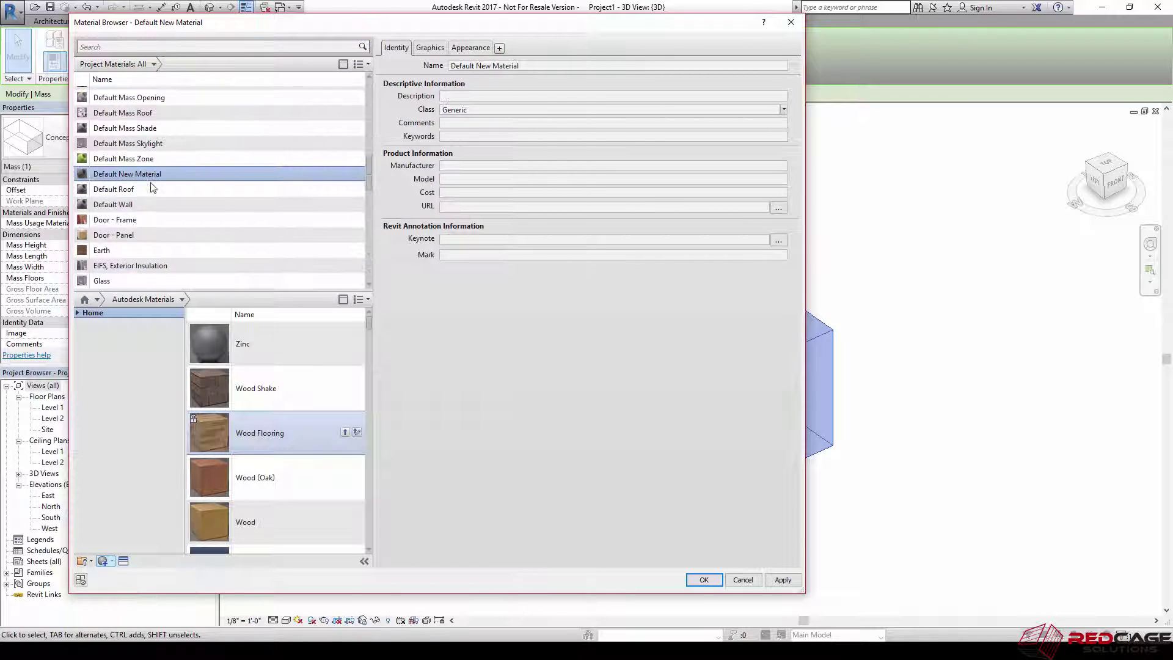
right_click(156, 174)
left_click(183, 206)
type("Sch")
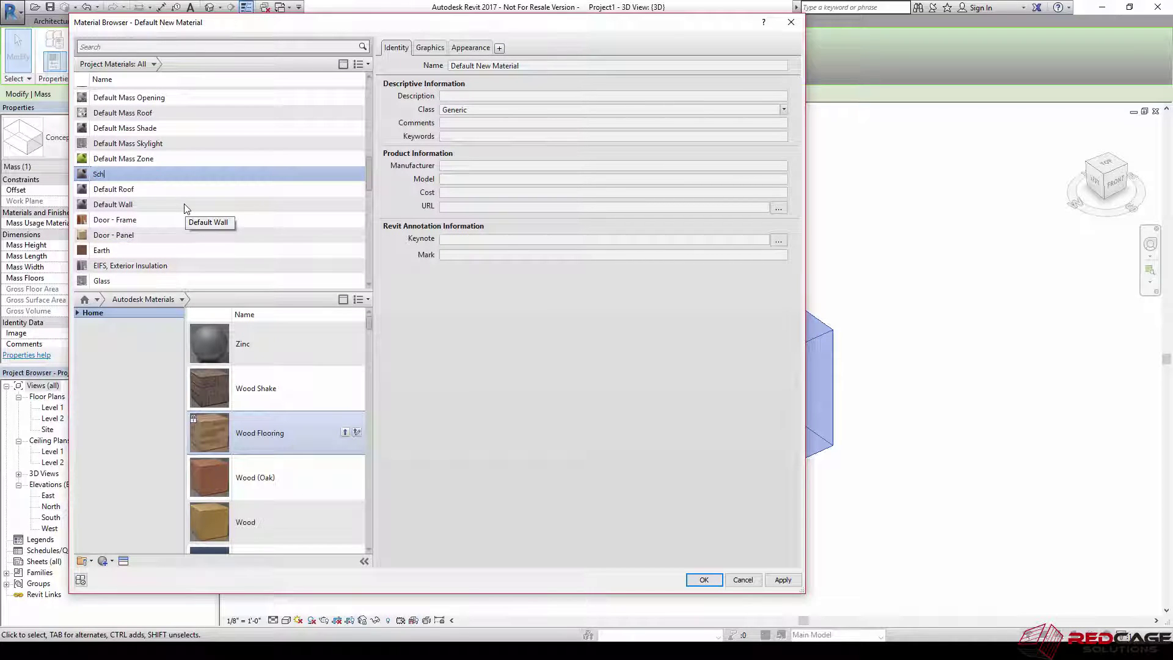
type("ematic - Office")
left_click(125, 188)
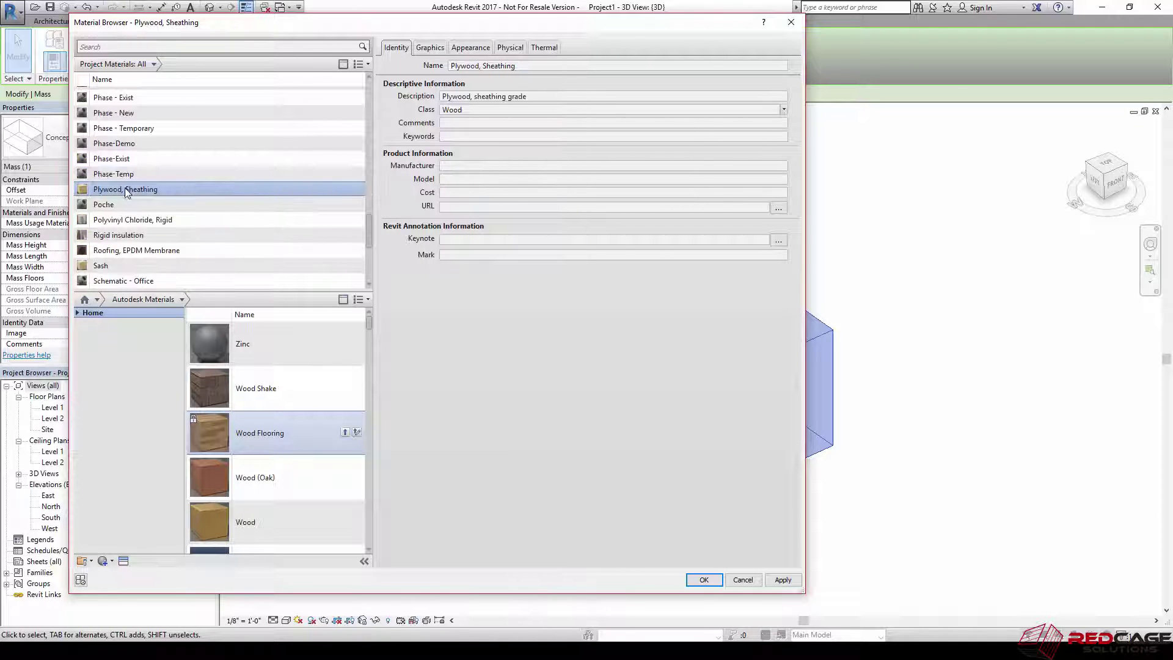
Step: Set the Schematic - Office material's shading colour to orange, RGB 208 116 32
left_click(143, 280)
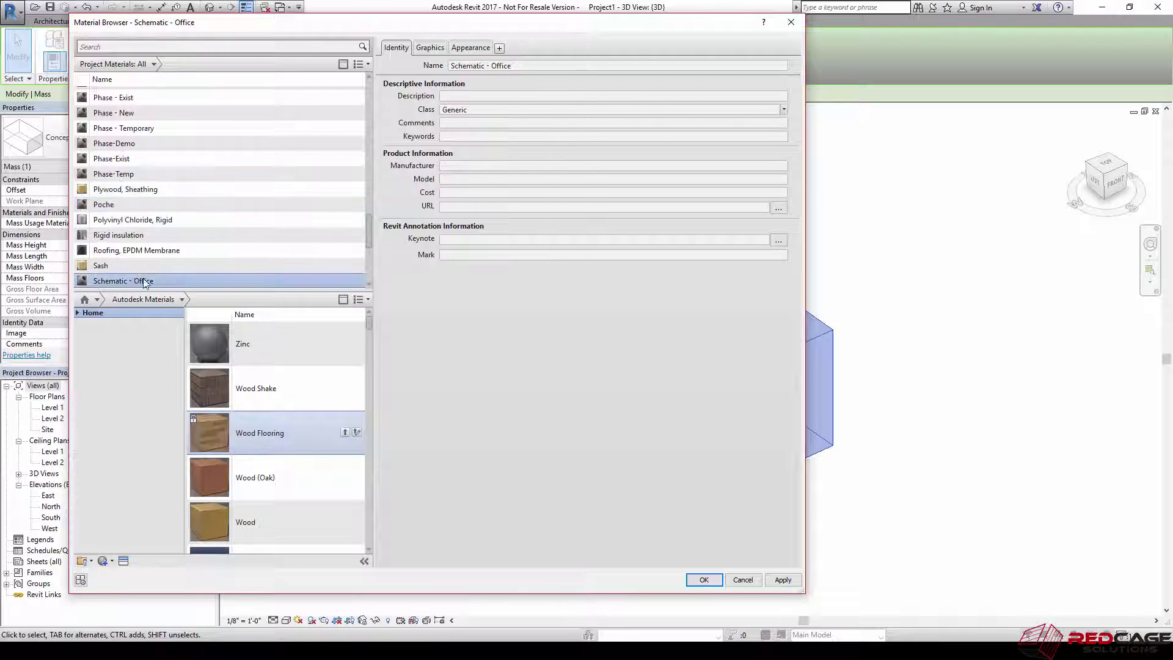
left_click(431, 48)
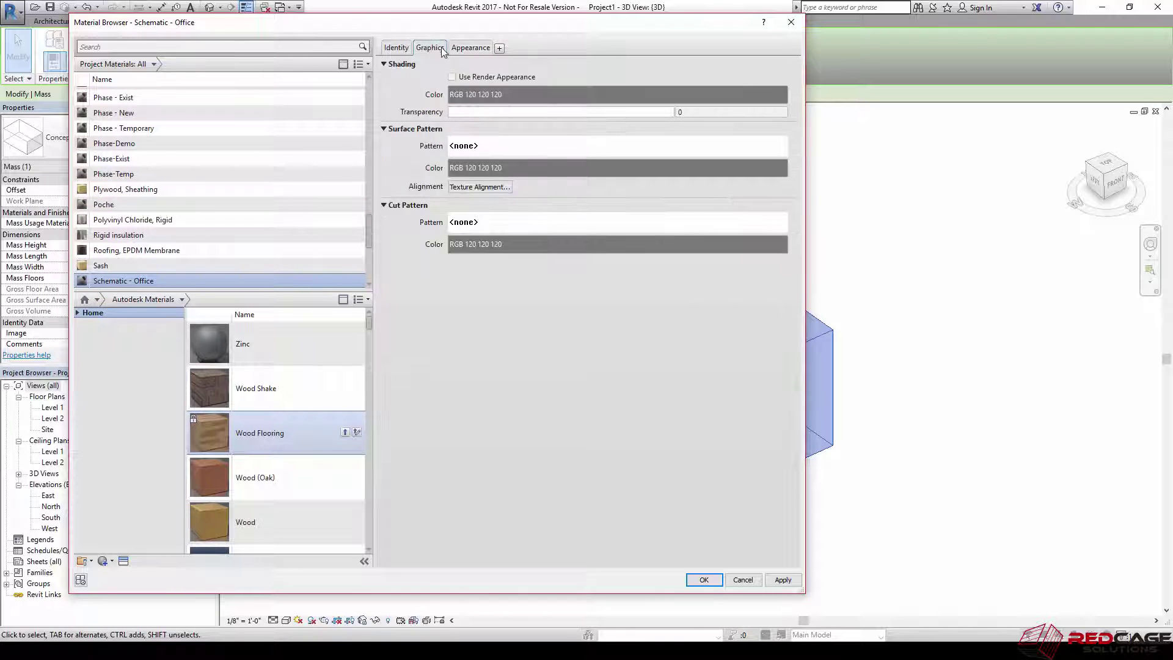
left_click(513, 94)
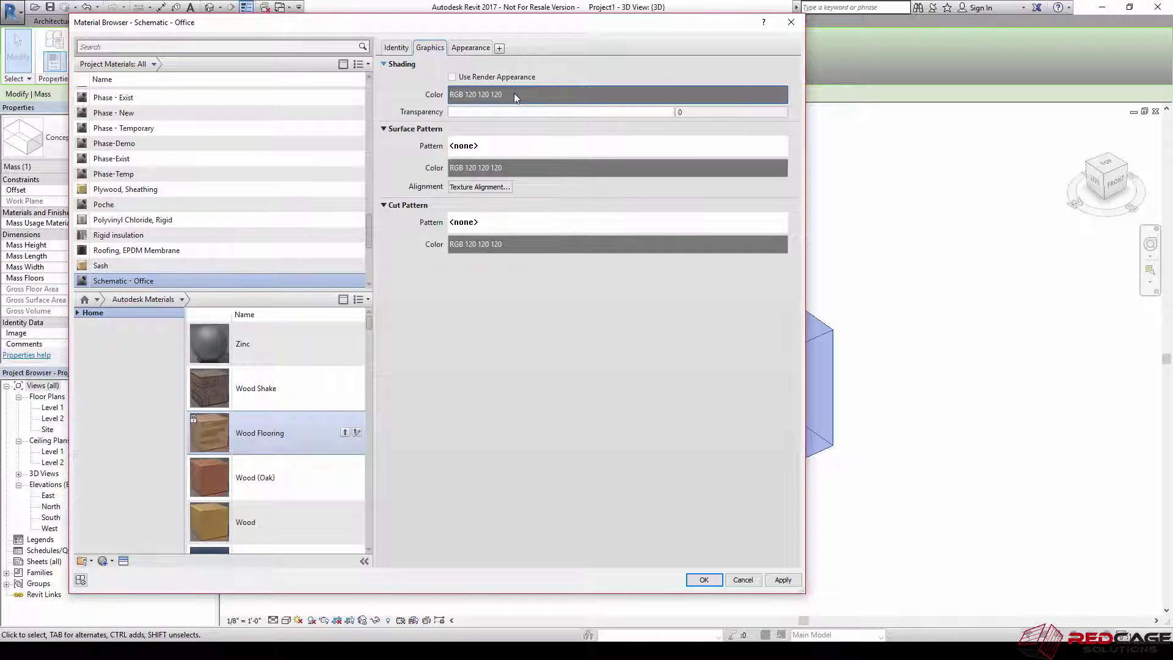
left_click(463, 244)
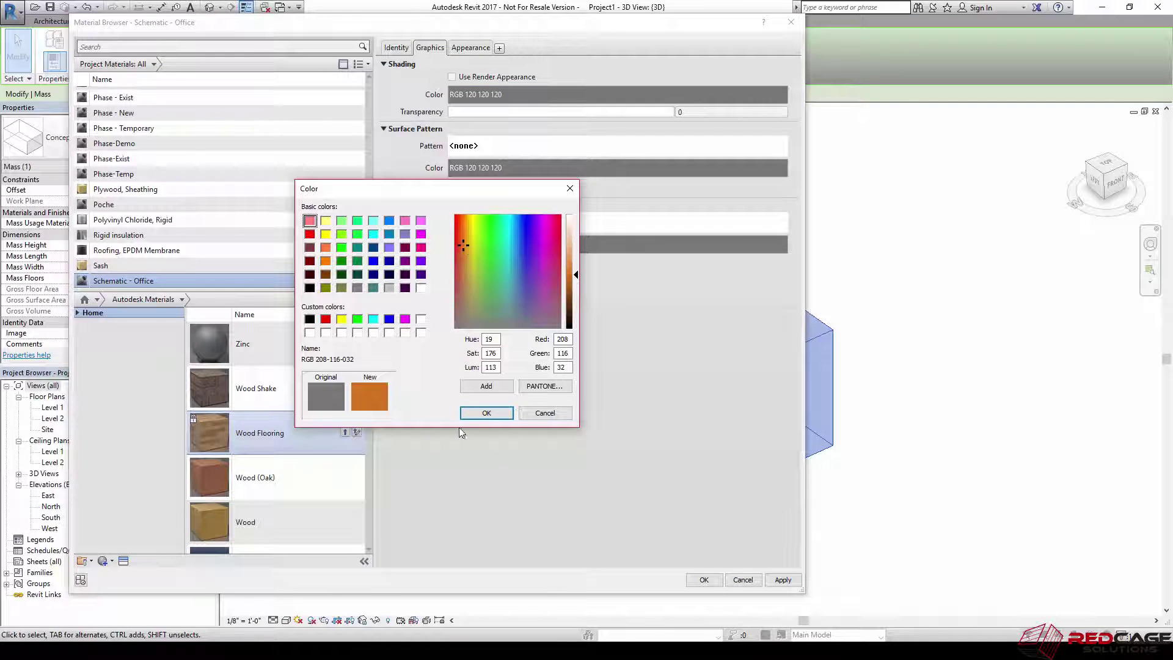
left_click(486, 414)
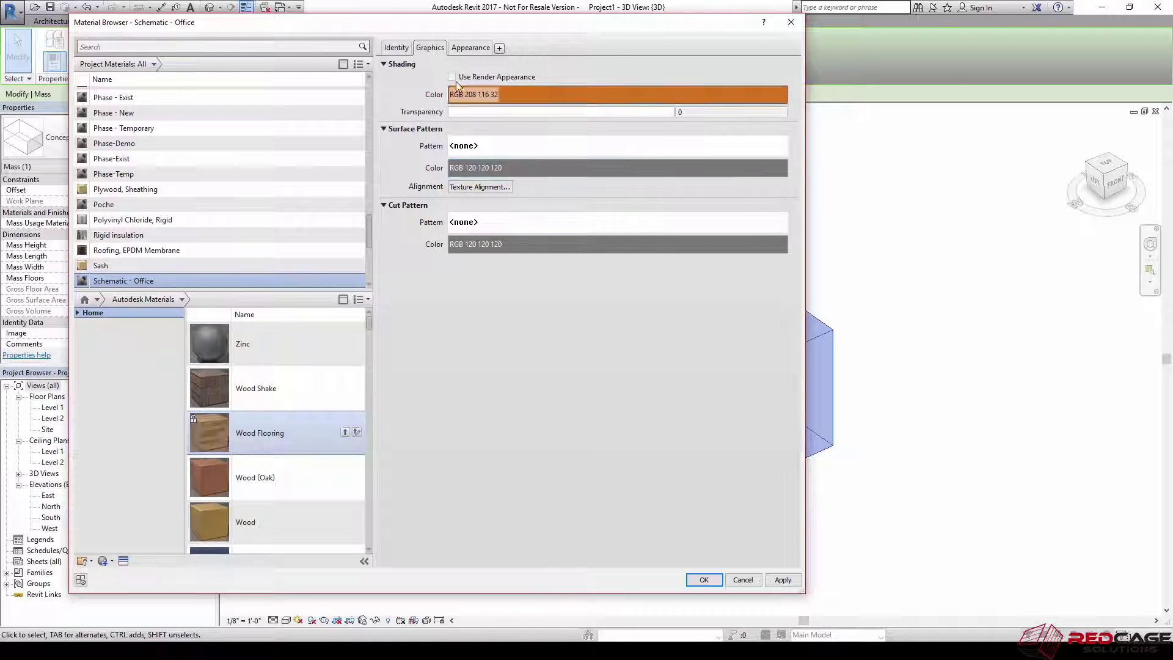
Step: Set the Schematic - Office material's generic appearance colour to RGB 208 116 32, matching its shading colour
left_click(468, 48)
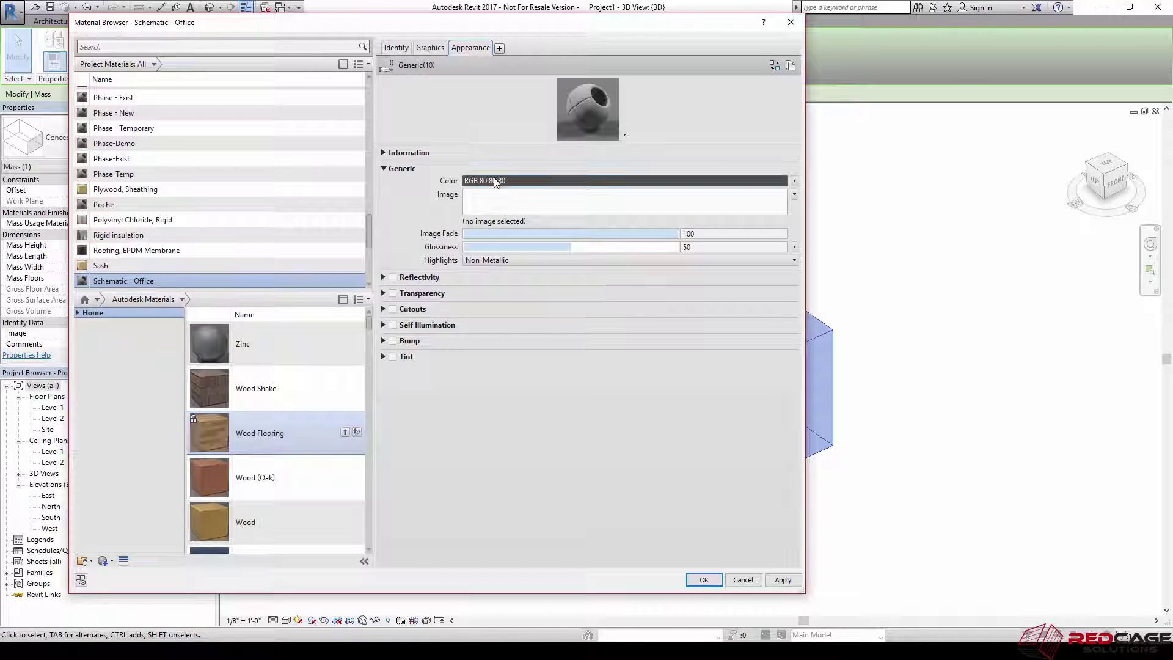
left_click(426, 50)
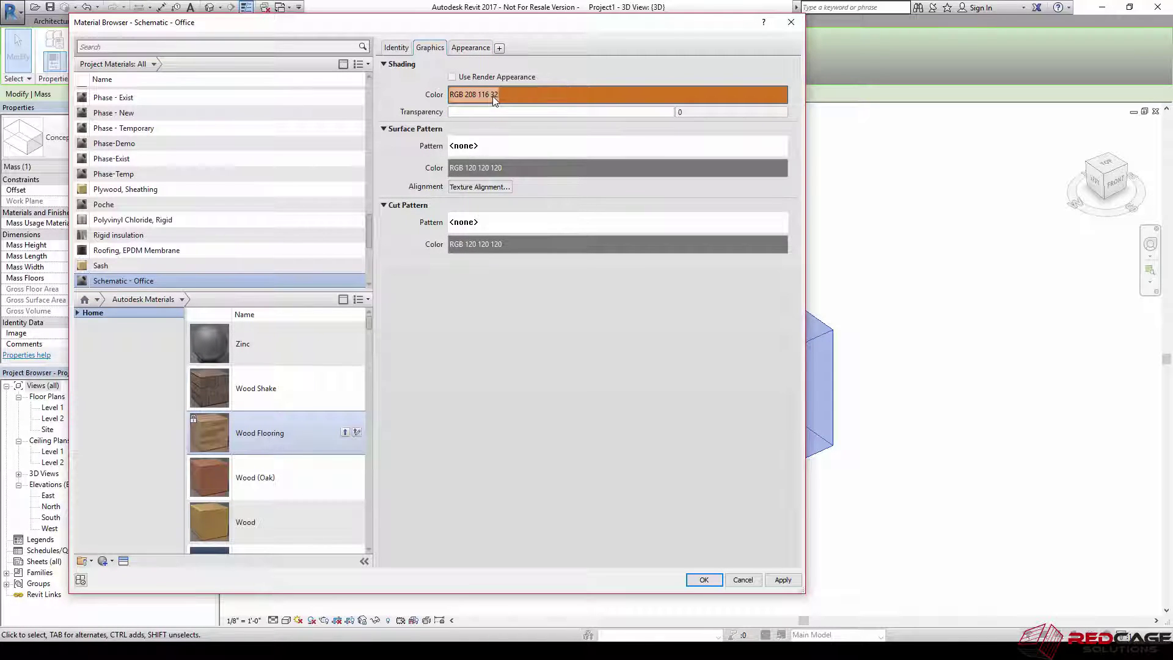
left_click(471, 49)
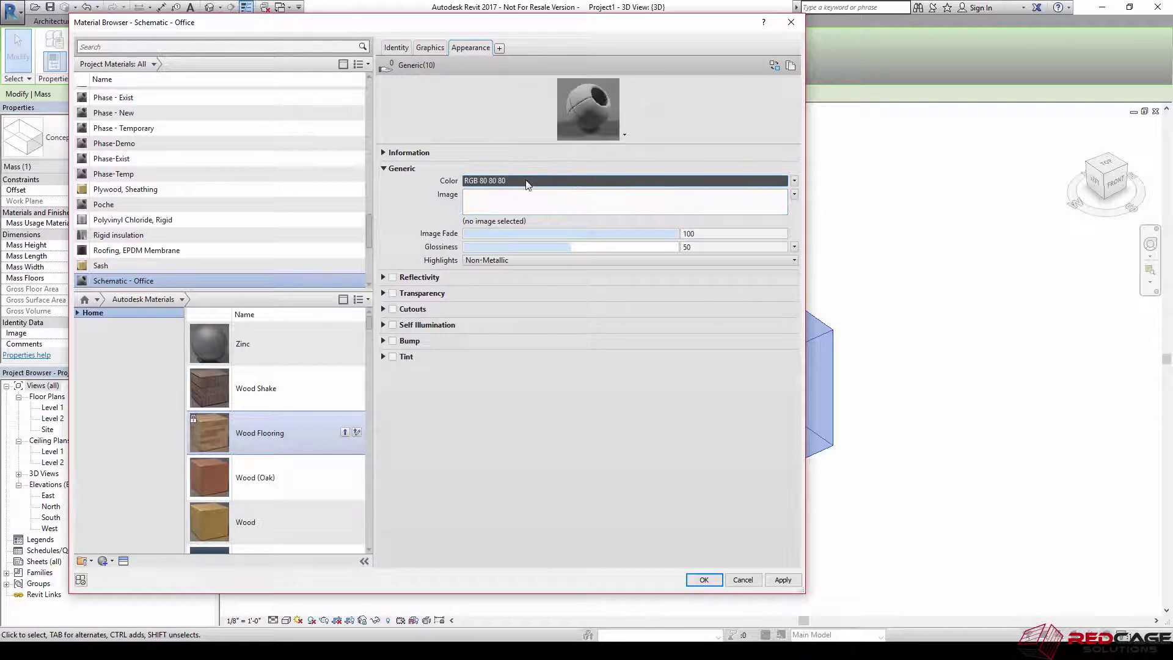
left_click(525, 181)
double_click(563, 339)
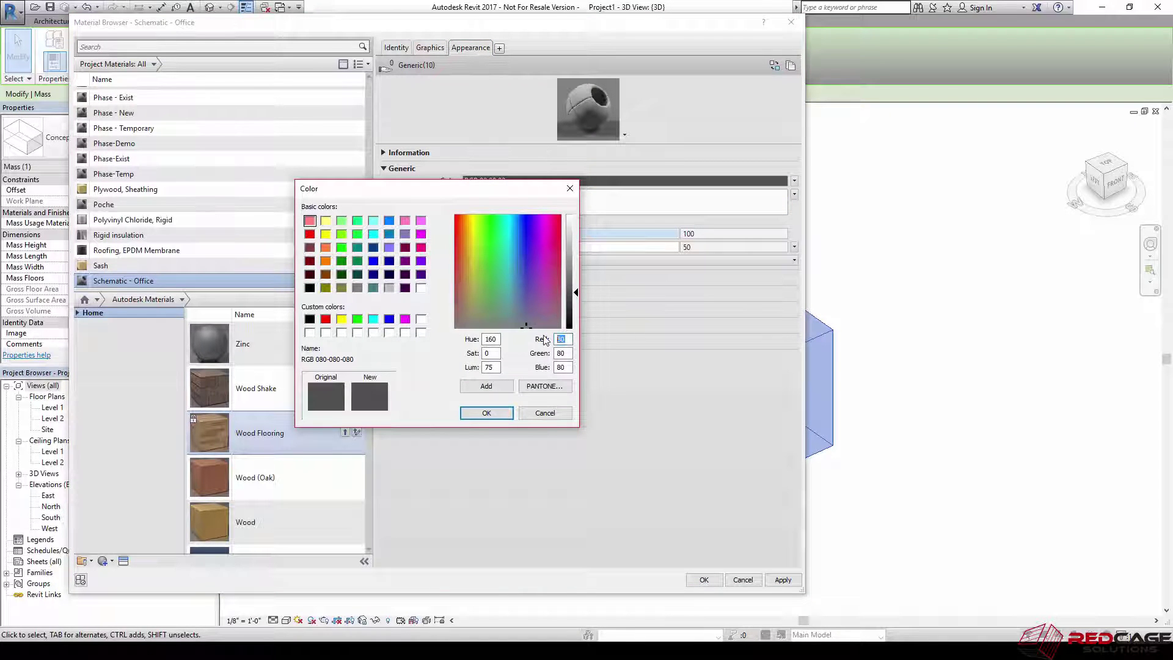
type("208")
double_click(563, 353)
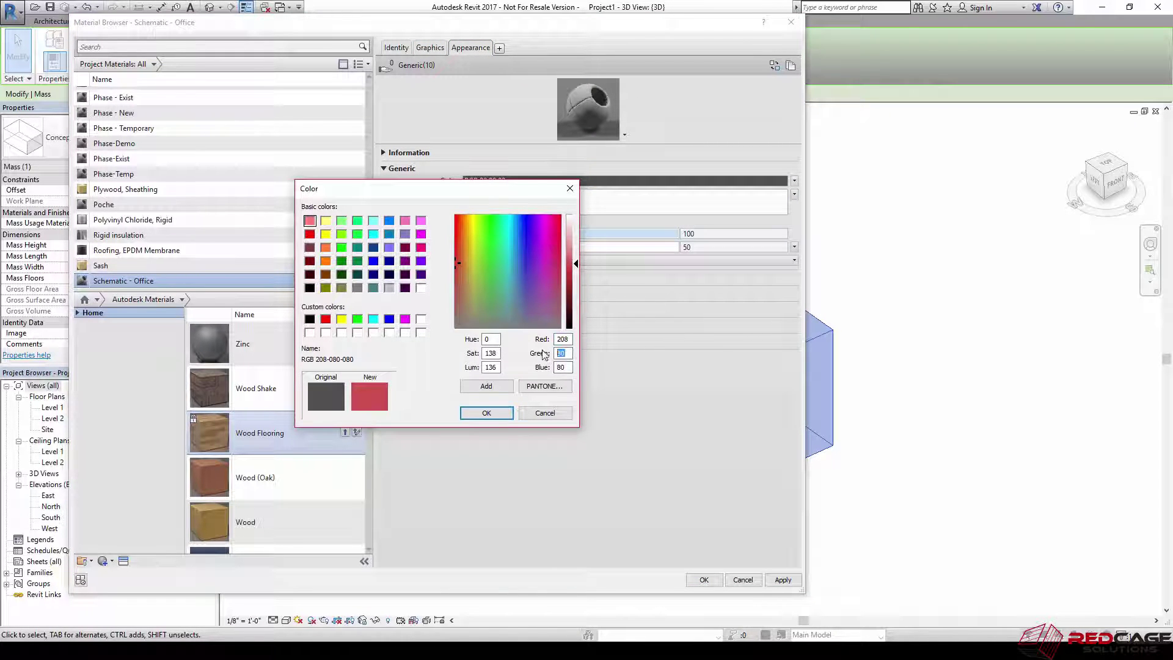
type("116")
double_click(564, 368)
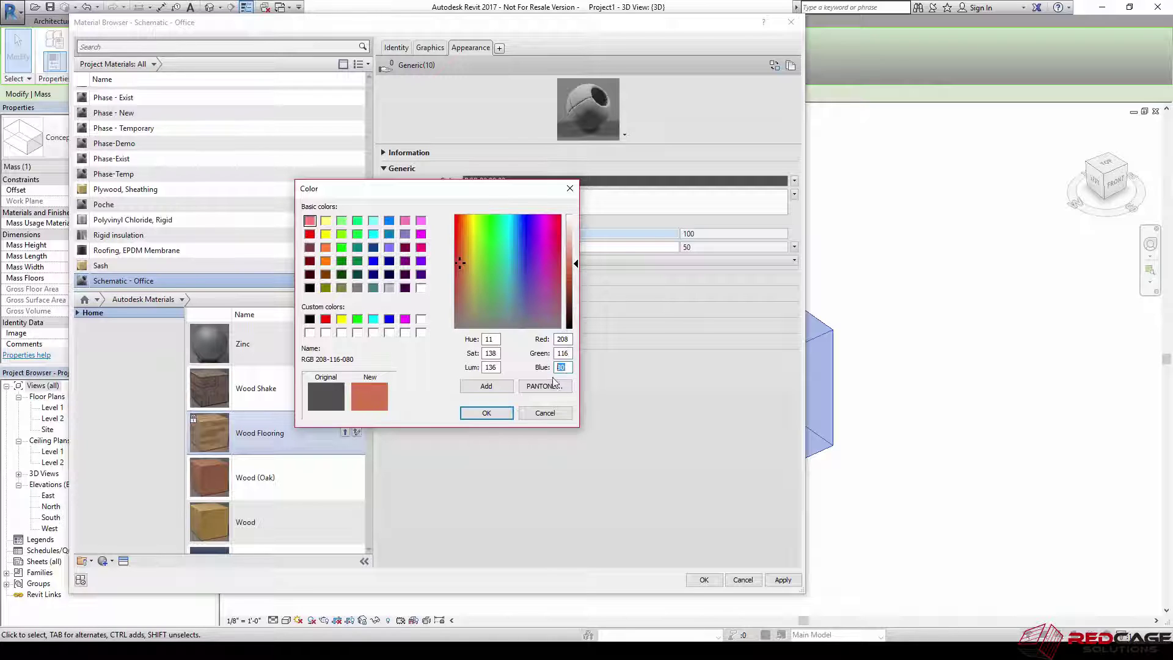
type("32")
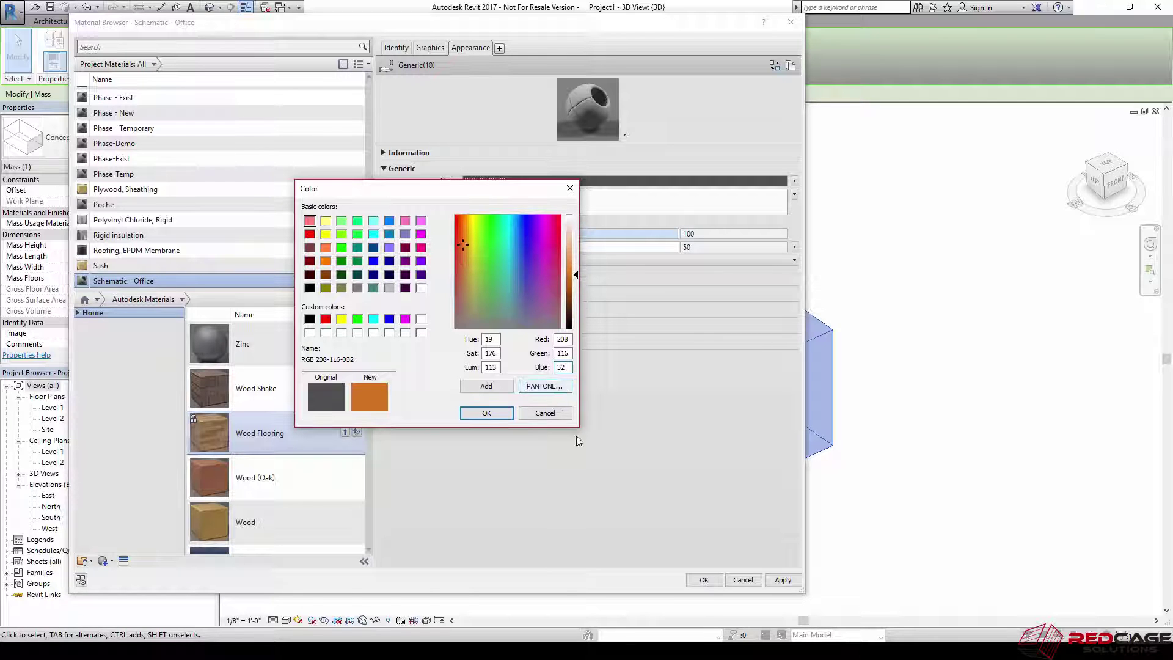
left_click(486, 413)
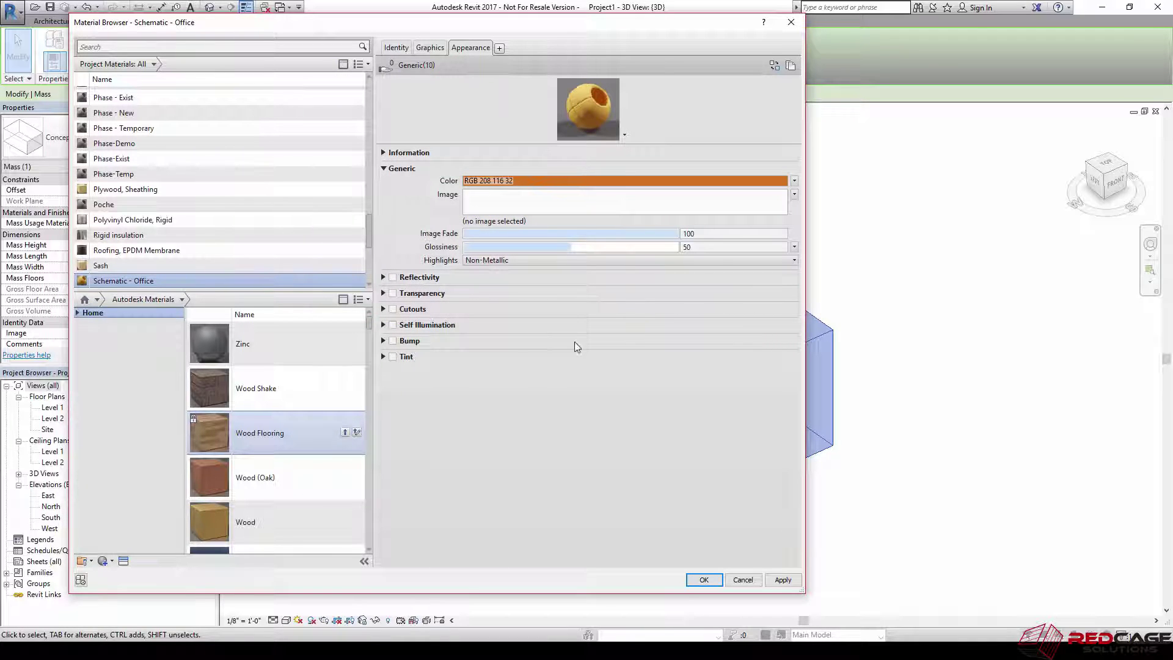
Step: Assign Schematic - Office to the taller mass and verify its Mass Usage Material property
left_click(704, 579)
left_click(831, 204)
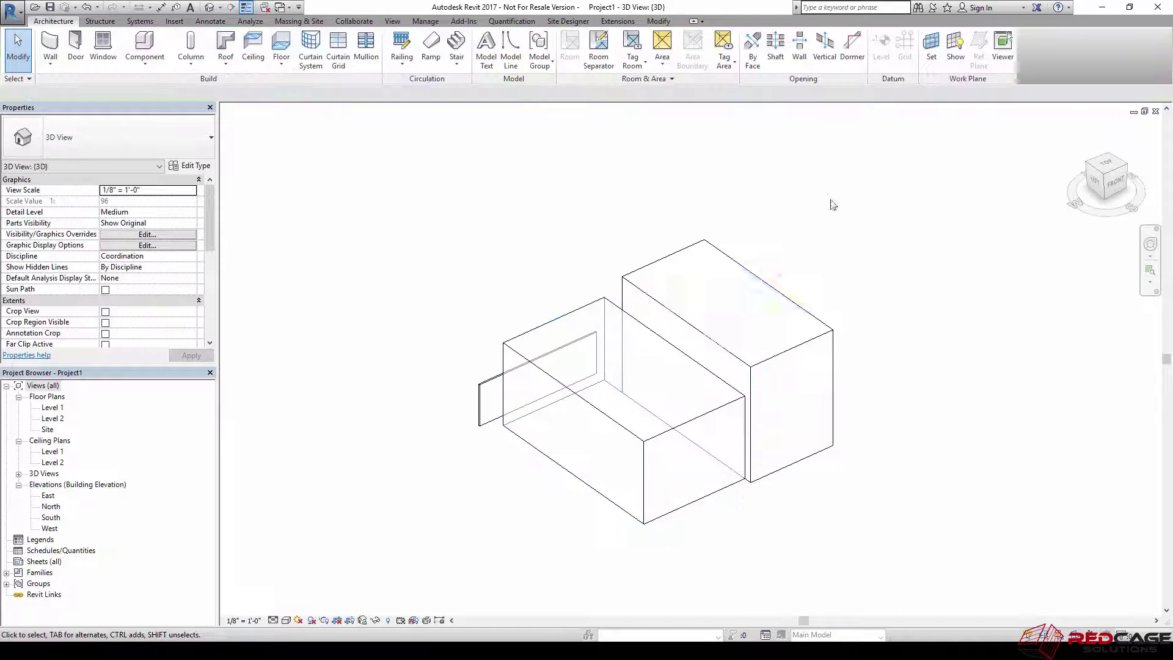
left_click(770, 374)
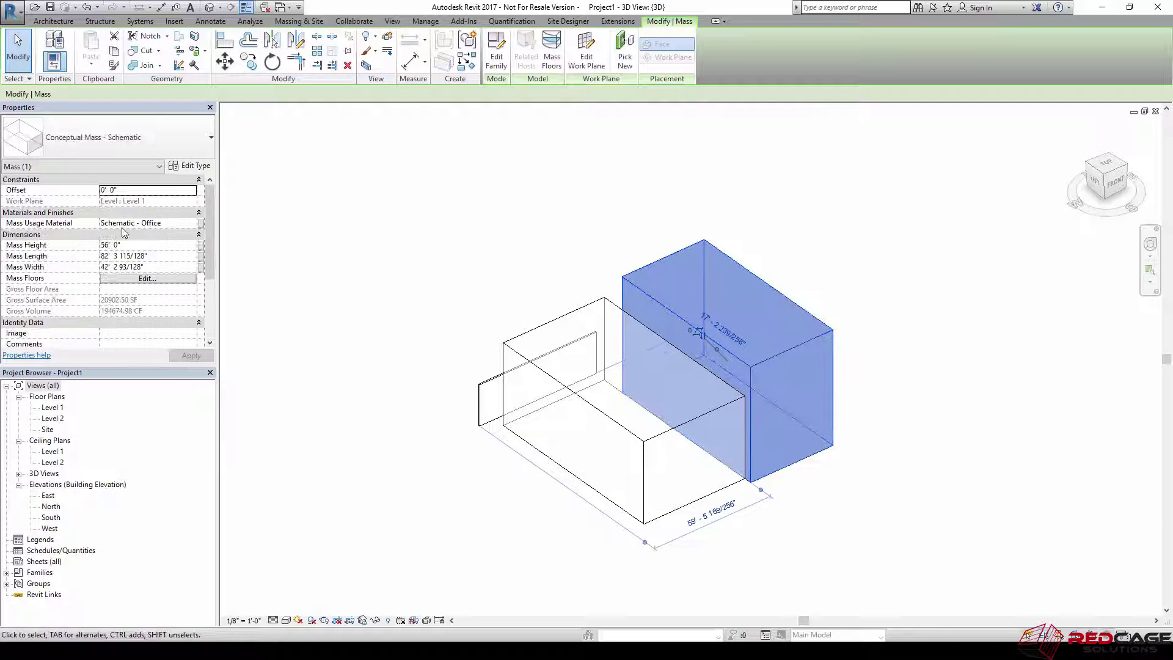
left_click(789, 257)
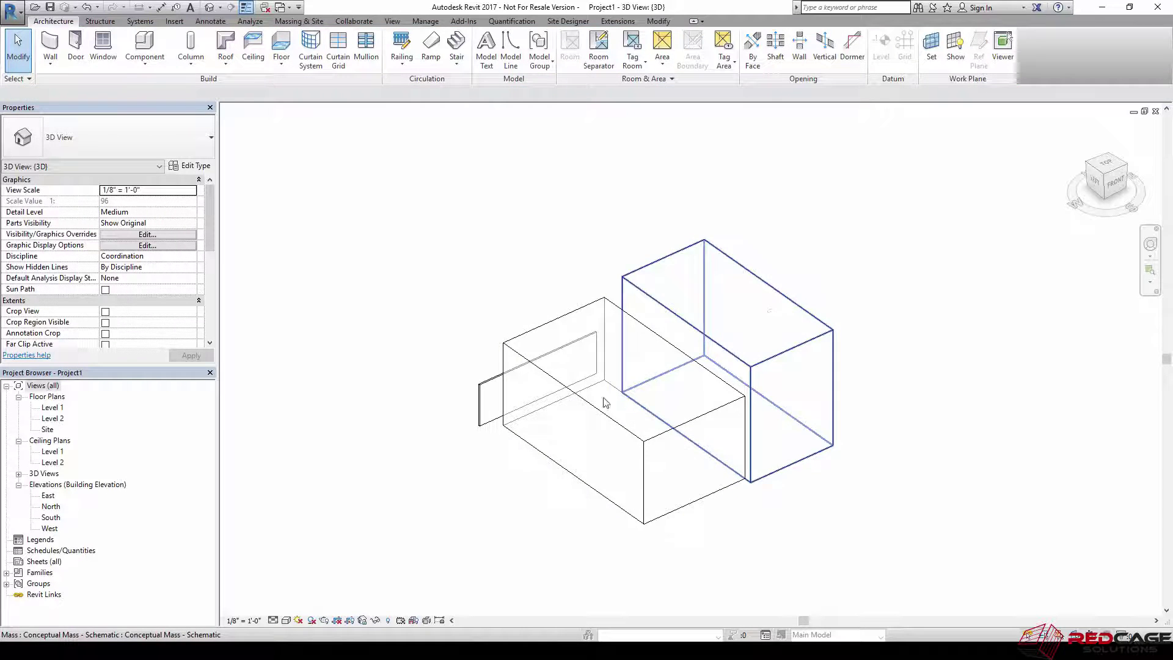
Step: Switch the 3D view to the Shaded visual style and take a closer look at the two masses
left_click(286, 620)
left_click(330, 574)
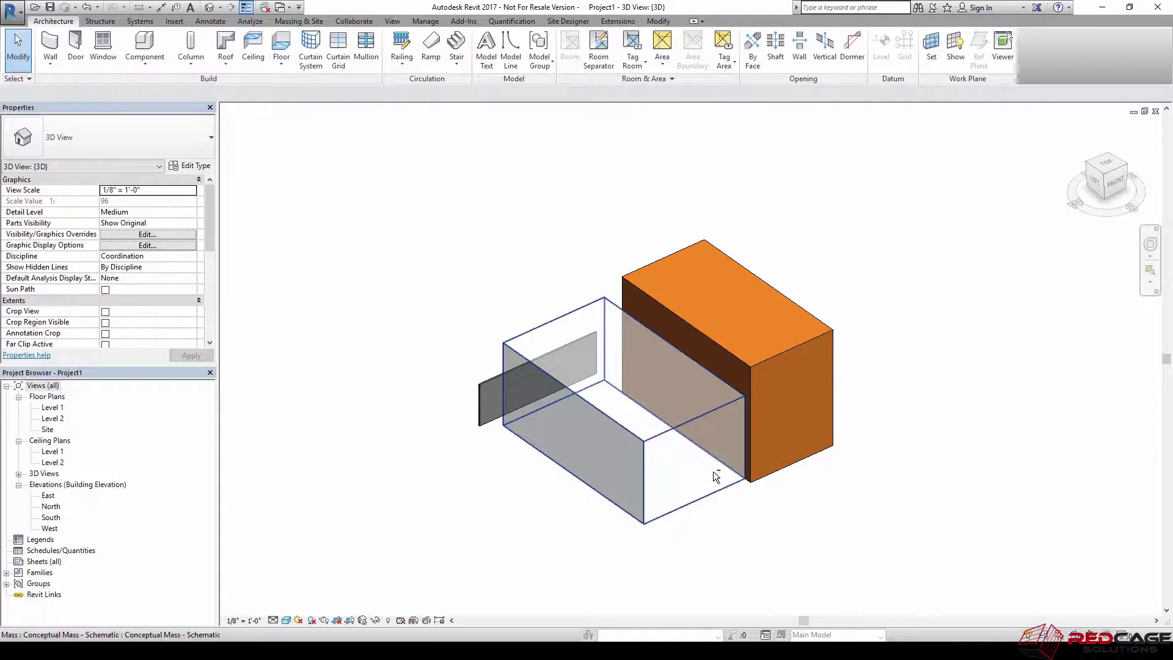
middle_click_drag(714, 471, 724, 445, "shift")
scroll(712, 340, "up", 1)
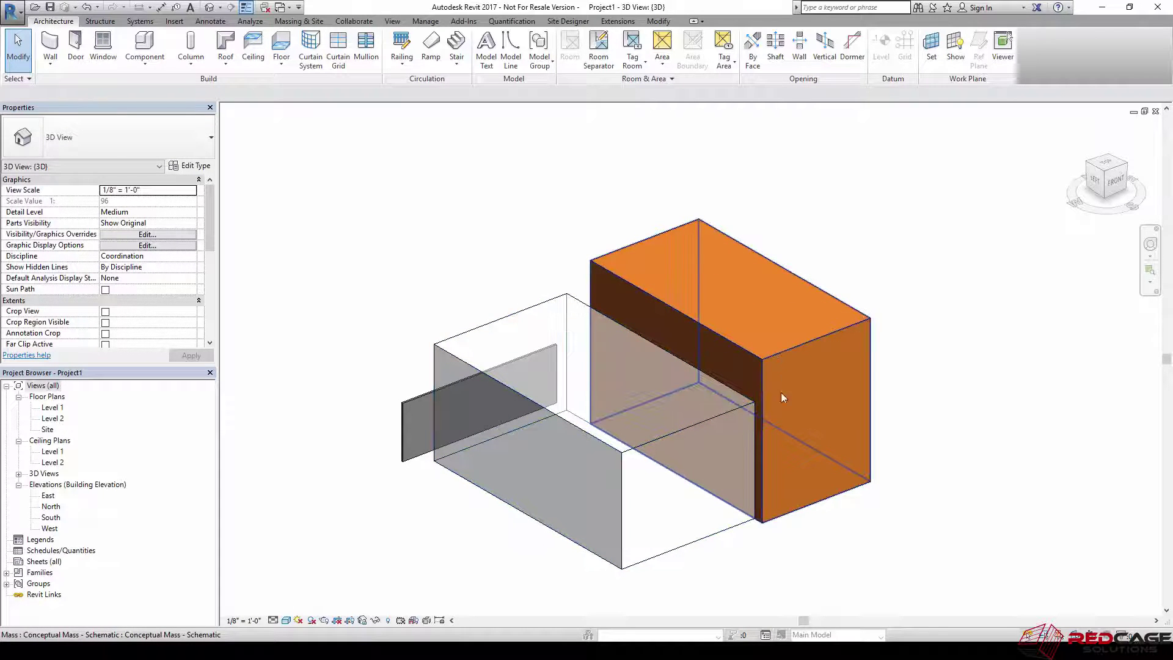
Step: Inspect the lower, uncoloured mass's instance properties and bring up the massing and site commands
left_click(507, 325)
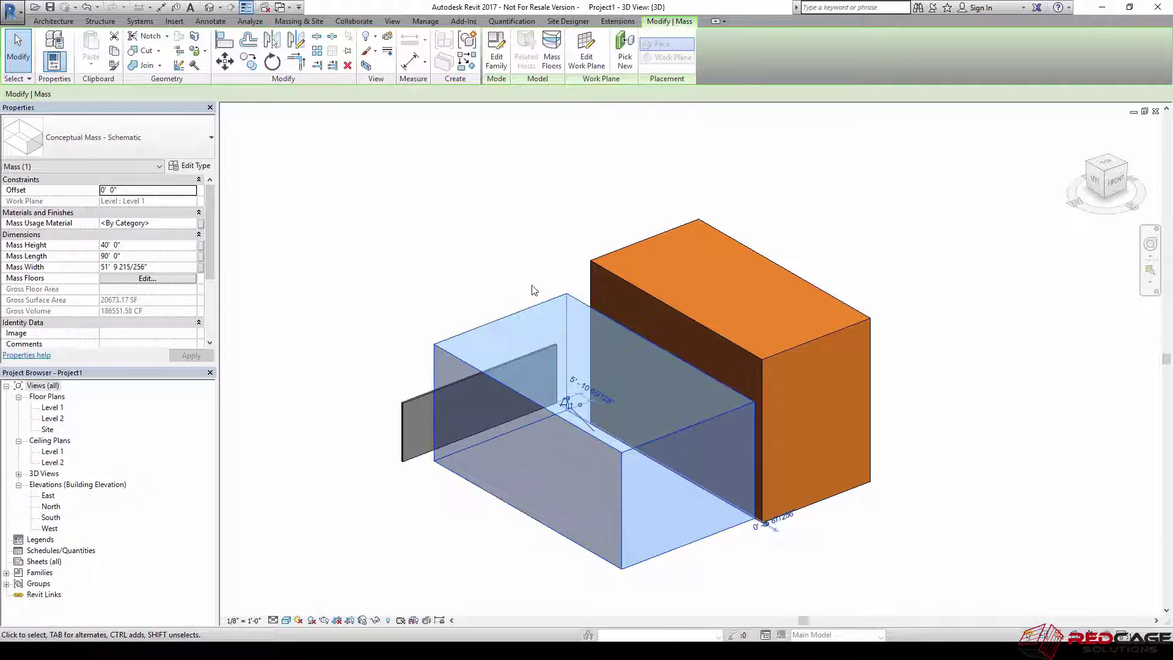
left_click(509, 298)
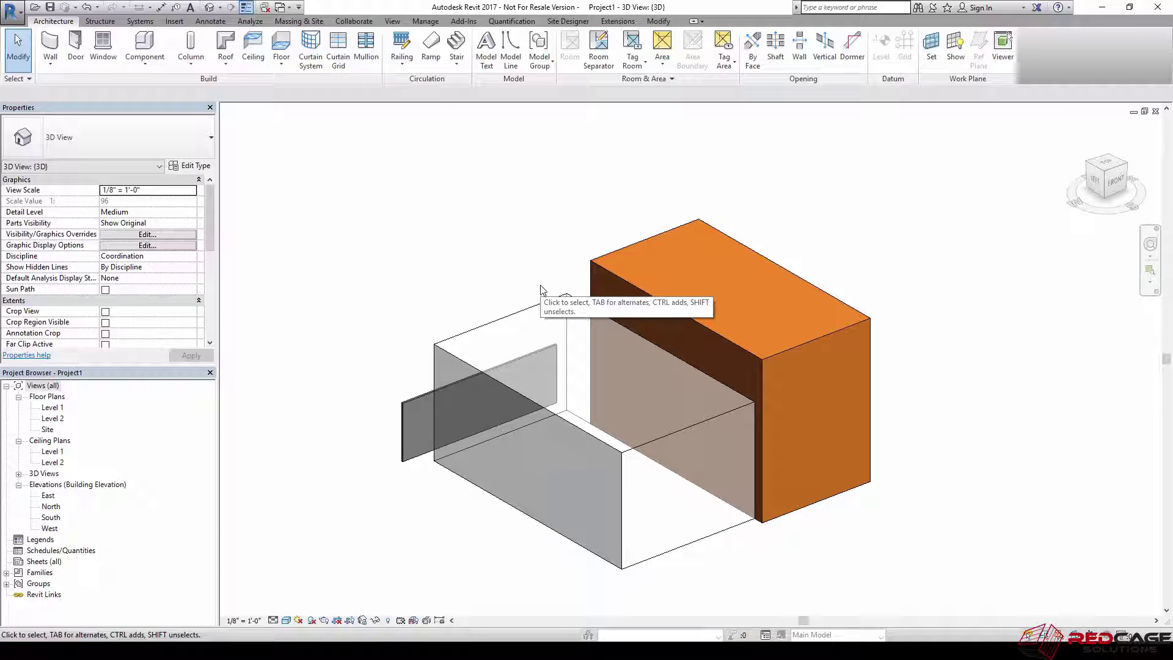
left_click(299, 21)
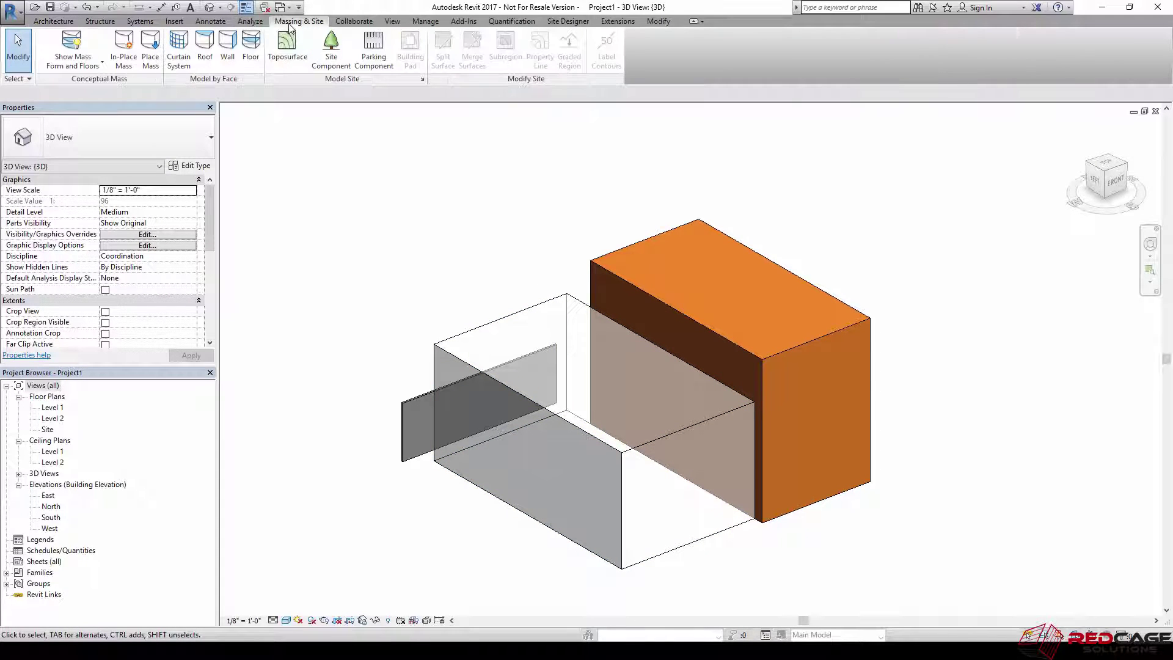